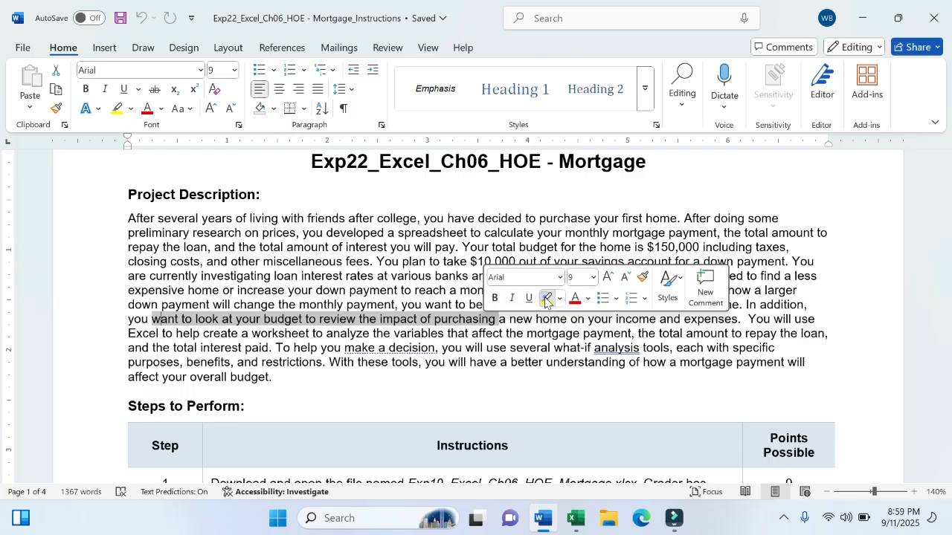
- Highlight in yellow "want to look at your budget to review the impact of purchasing" and the phrase from "create a worksheet" to "mortgage payment"
{"action": "left_click", "coordinate": [546, 299]}
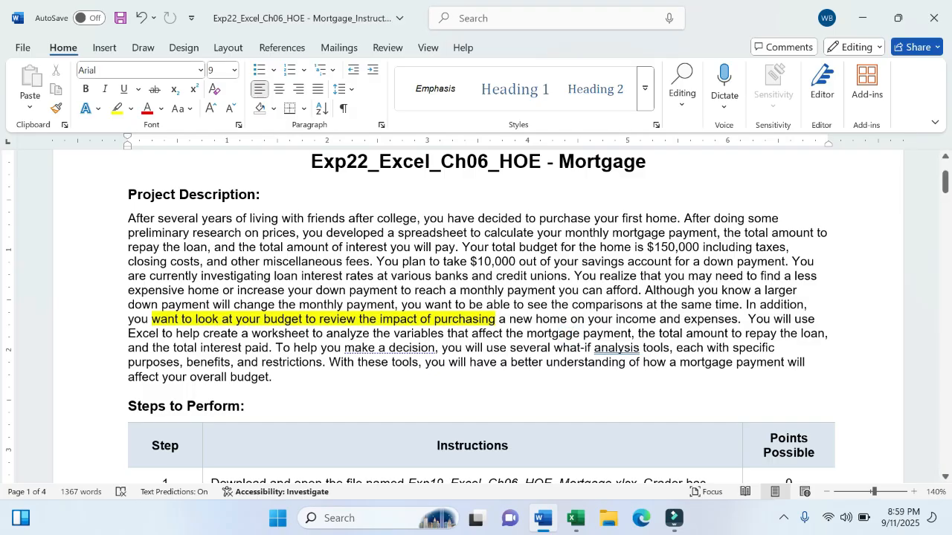
{"action": "left_click_drag", "start_coordinate": [203, 333], "coordinate": [630, 333]}
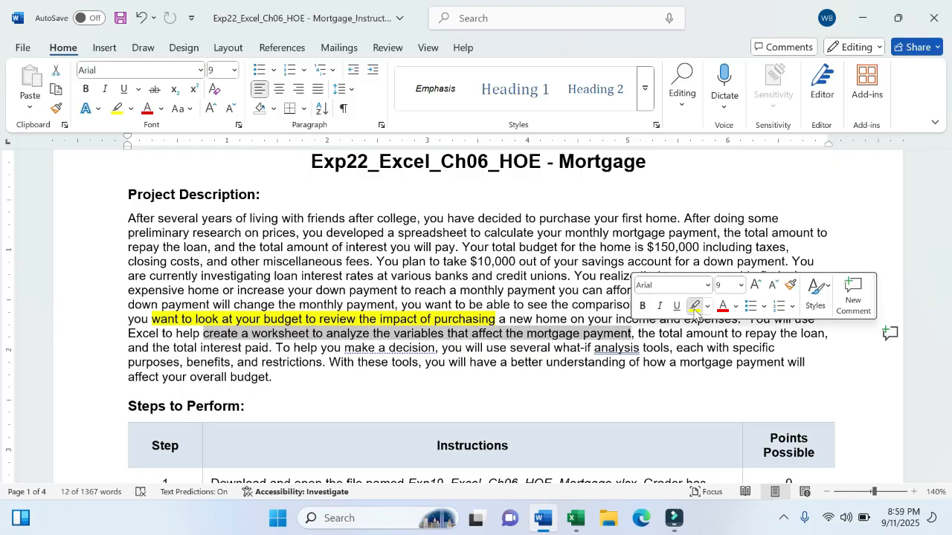
{"action": "left_click", "coordinate": [694, 306]}
{"action": "left_click", "coordinate": [682, 347]}
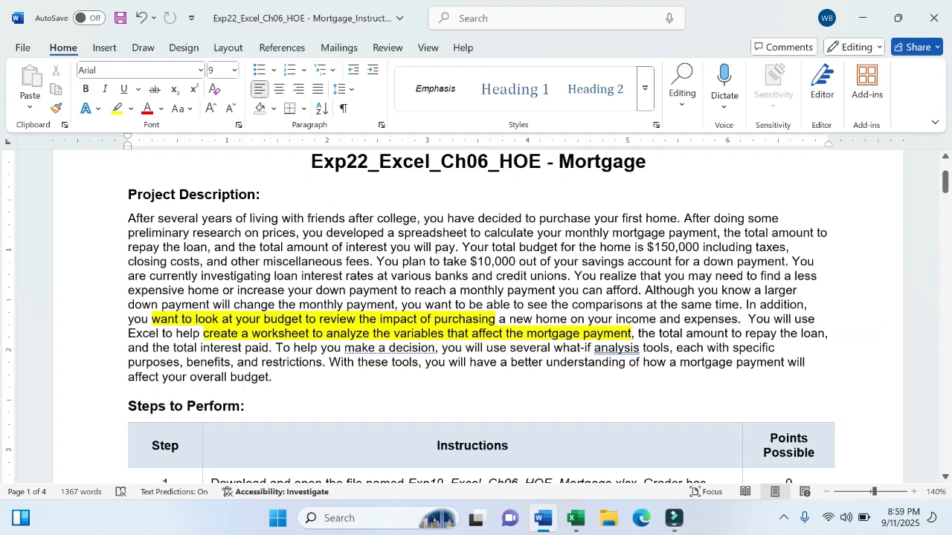
- Highlight "the total amount to repay the loan" and "total interest paid" in yellow in the project description
{"action": "left_click_drag", "start_coordinate": [638, 333], "coordinate": [814, 340]}
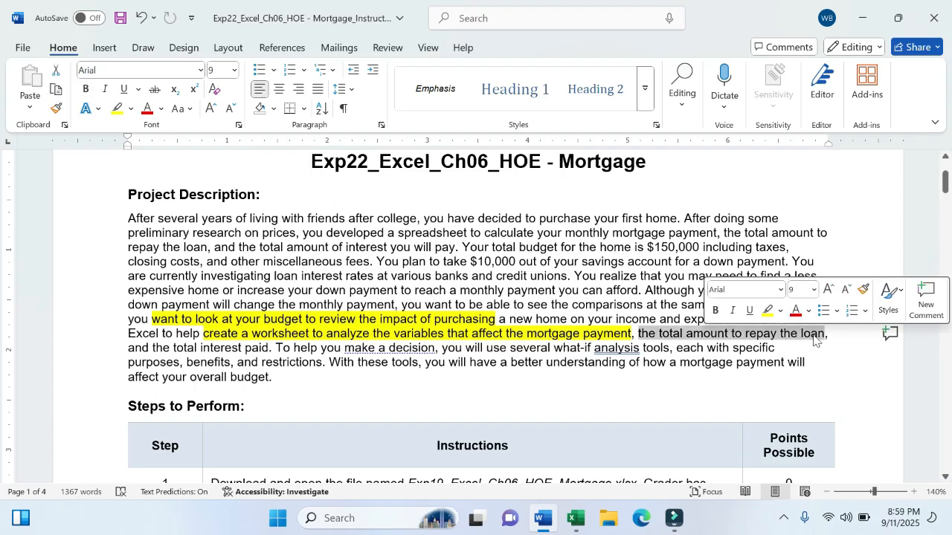
{"action": "left_click", "coordinate": [772, 316]}
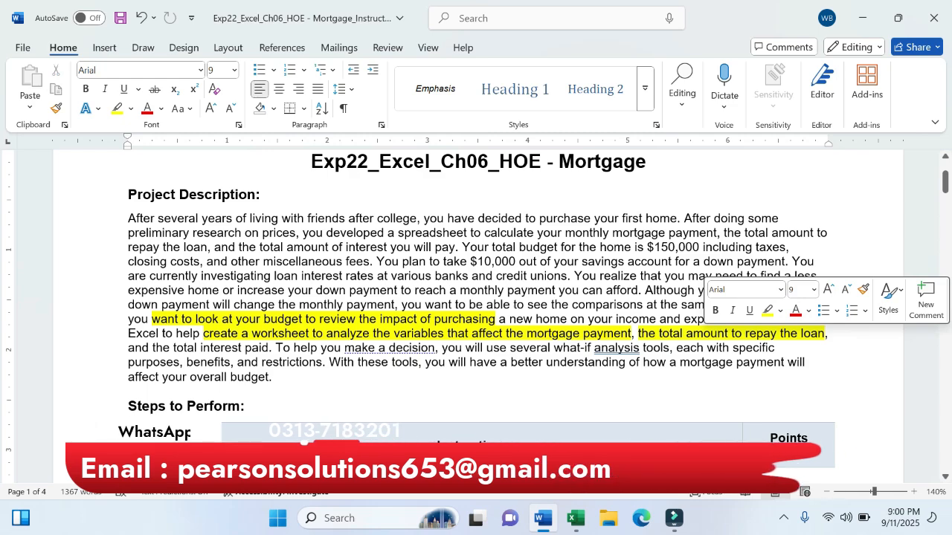
{"action": "left_click_drag", "start_coordinate": [173, 348], "coordinate": [269, 348]}
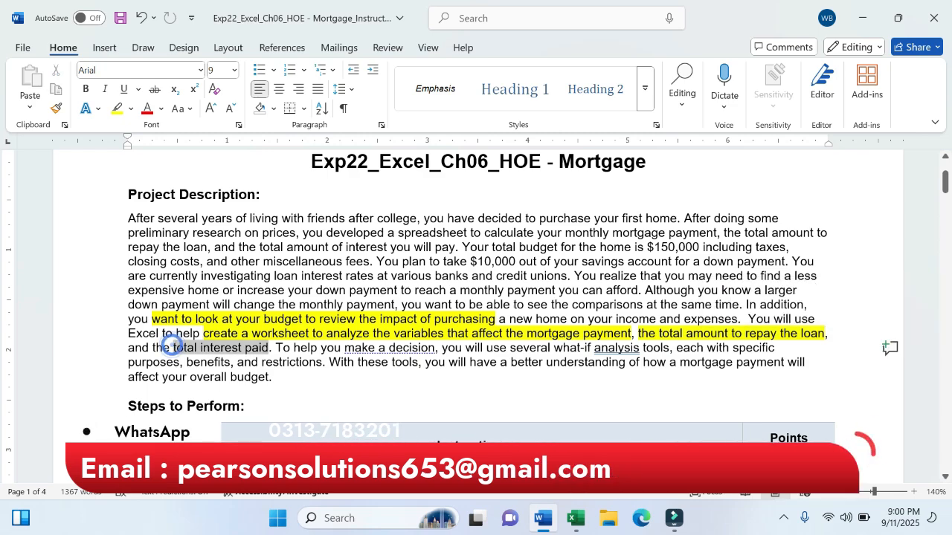
{"action": "left_click", "coordinate": [331, 328]}
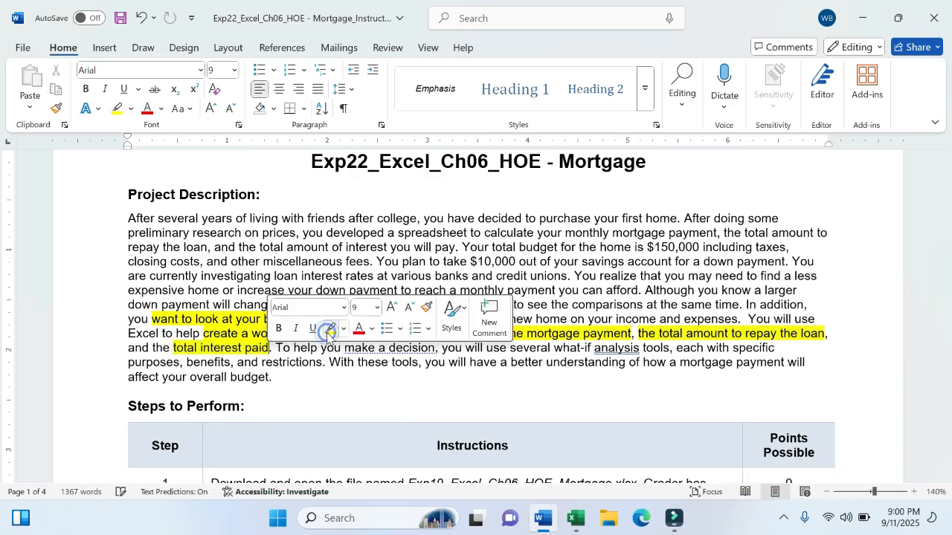
{"action": "left_click", "coordinate": [330, 362]}
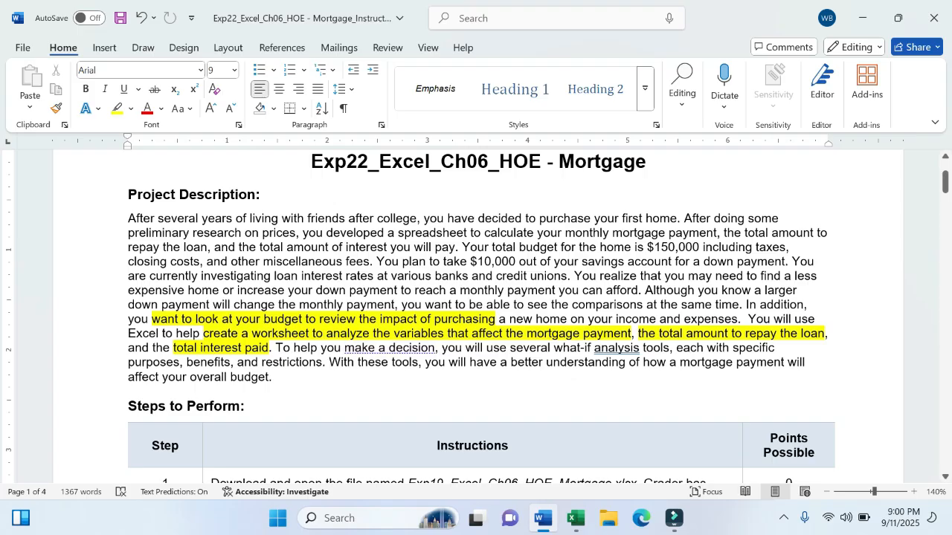
- Highlight "several what-if analysis tools," in yellow in the project description
{"action": "left_click_drag", "start_coordinate": [549, 347], "coordinate": [673, 347]}
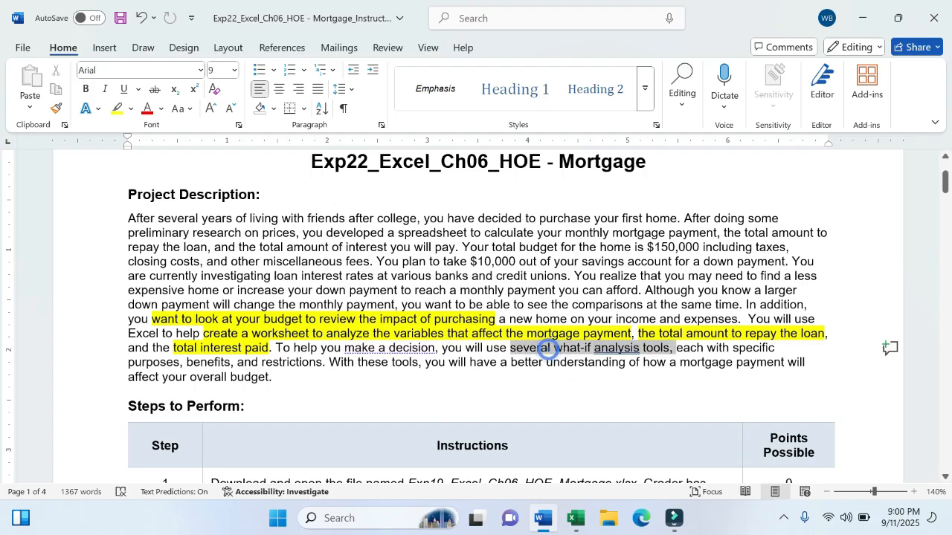
{"action": "left_click", "coordinate": [734, 323]}
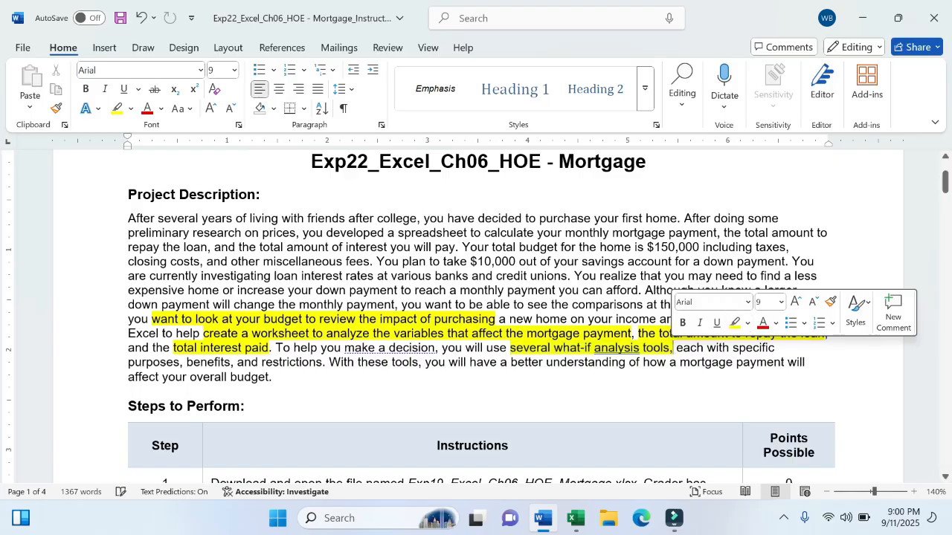
{"action": "left_click", "coordinate": [386, 347]}
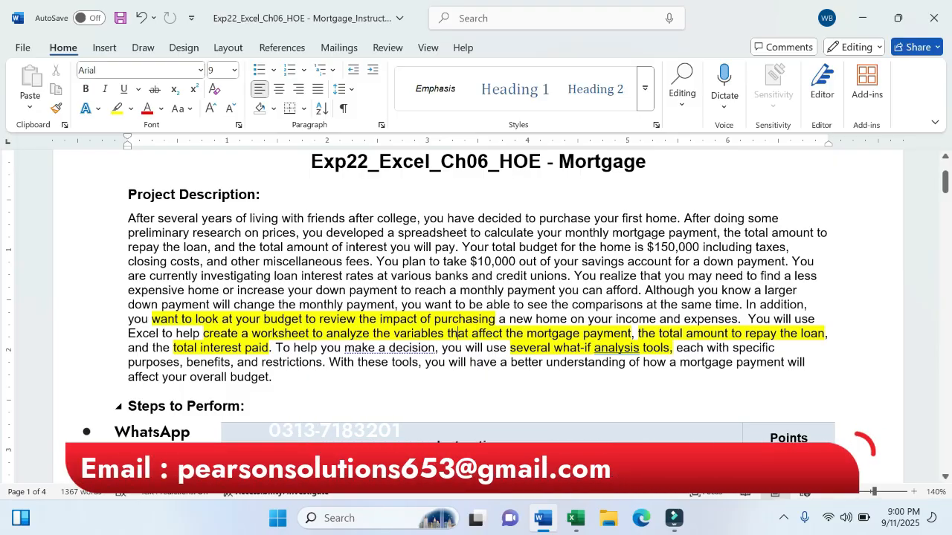
- Read the first steps of the instruction table and compare them with the Home Loan worksheet in the Excel workbook
{"action": "scroll", "coordinate": [458, 333], "scroll_direction": "down", "scroll_amount": 3}
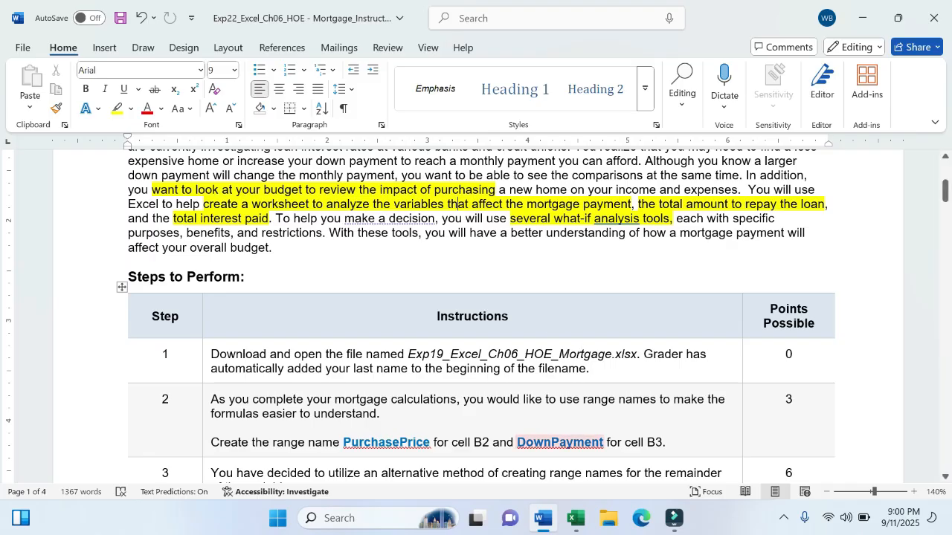
{"action": "left_click", "coordinate": [575, 519]}
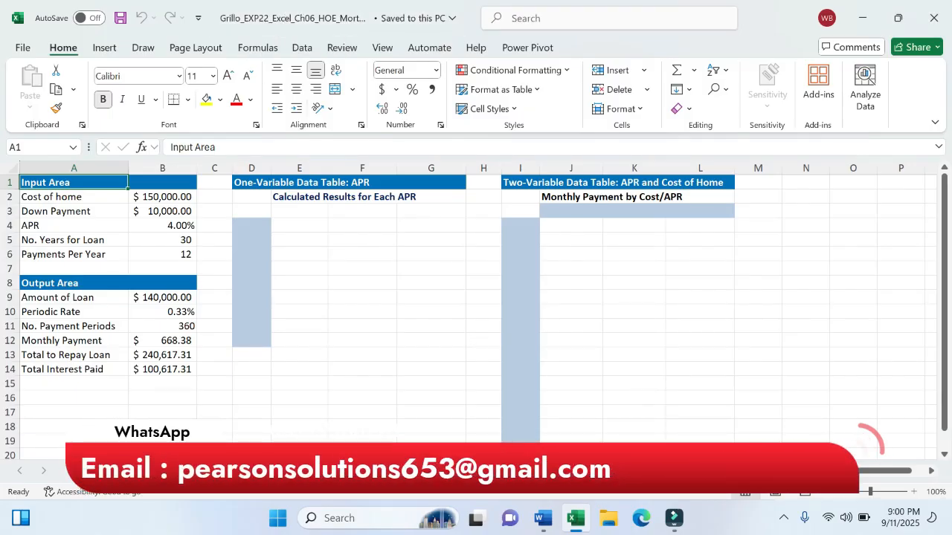
{"action": "left_click", "coordinate": [543, 519]}
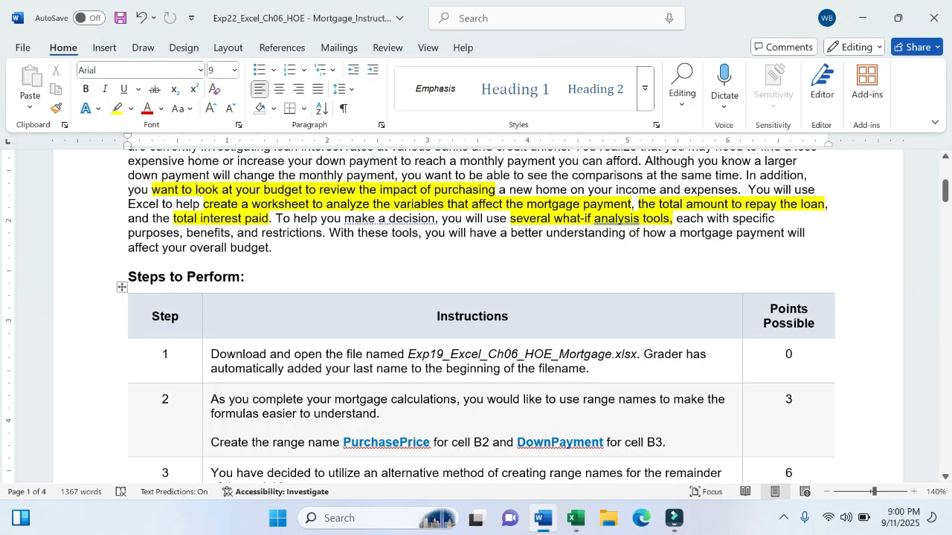
{"action": "left_click", "coordinate": [575, 518]}
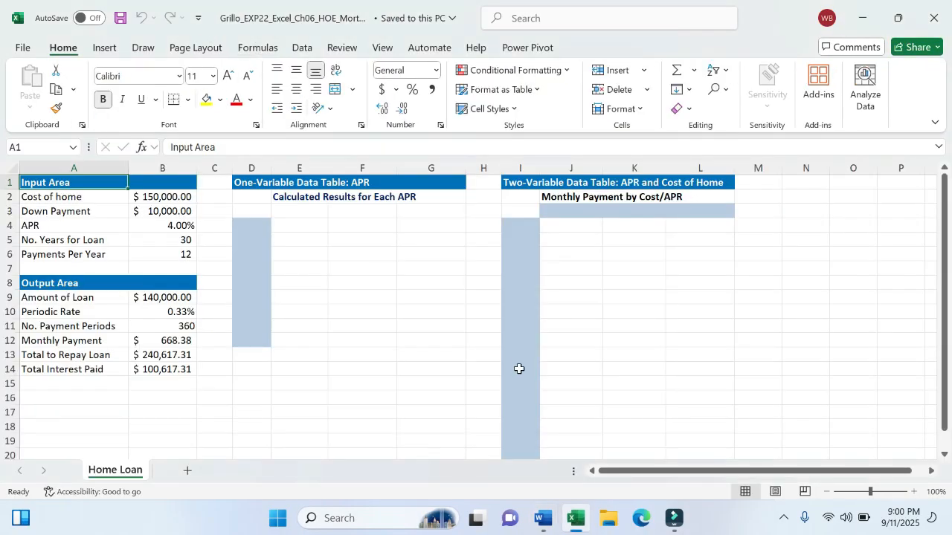
{"action": "left_click", "coordinate": [543, 518]}
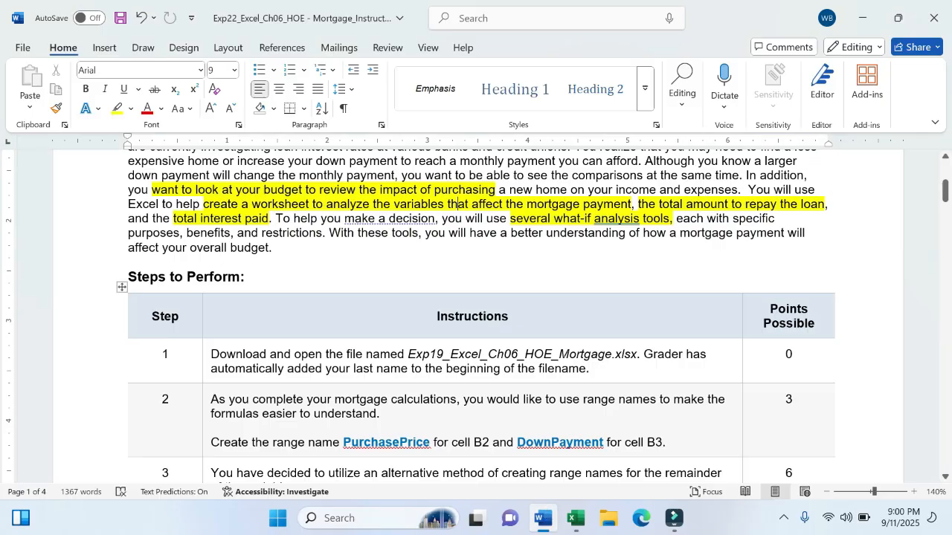
{"action": "scroll", "coordinate": [458, 204], "scroll_direction": "down", "scroll_amount": 3}
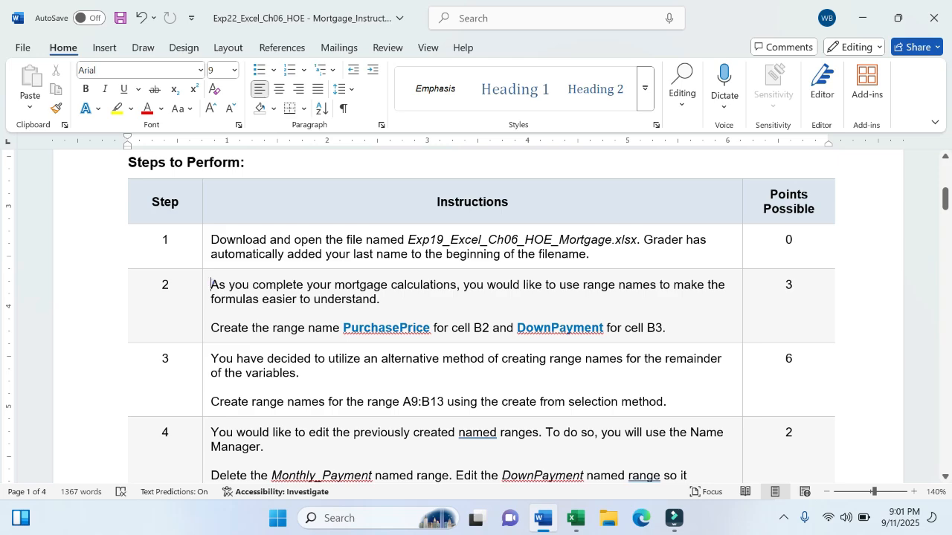
{"action": "left_click", "coordinate": [214, 284]}
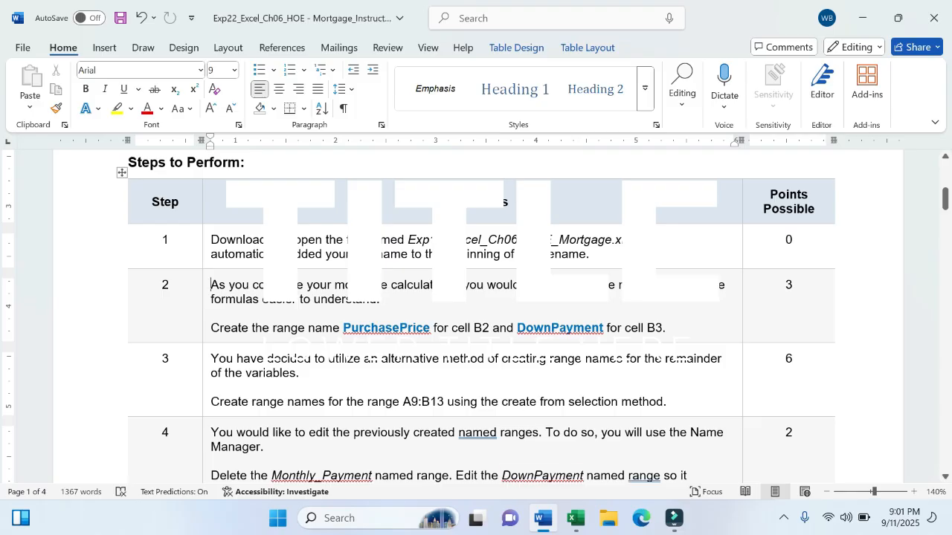
- Switch to the Excel workbook and assign the range name PurchasePrice to cell B2
{"action": "left_click", "coordinate": [575, 518]}
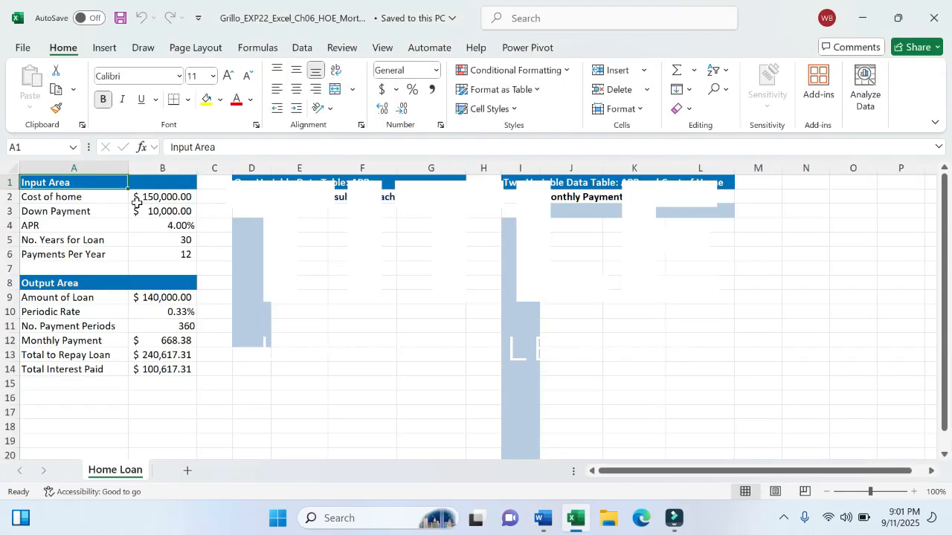
{"action": "left_click", "coordinate": [162, 198]}
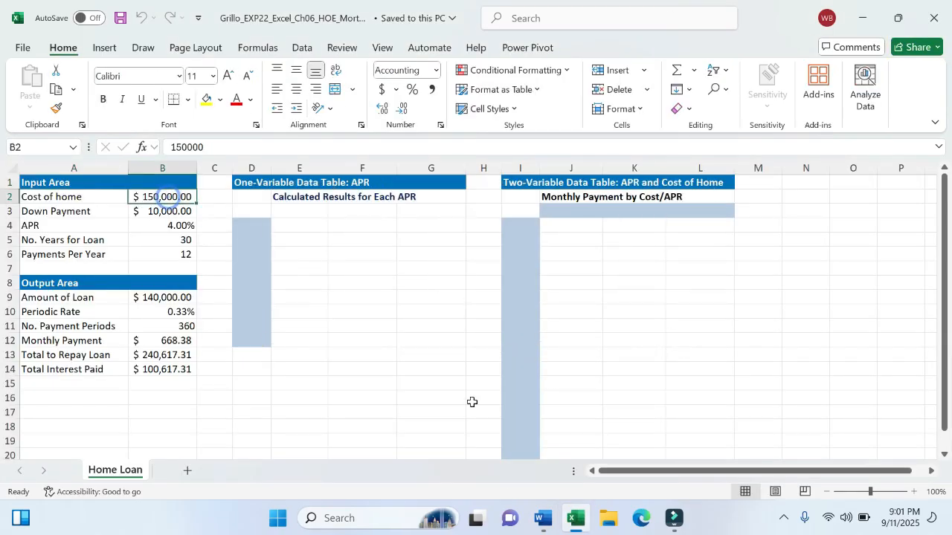
{"action": "left_click", "coordinate": [543, 519]}
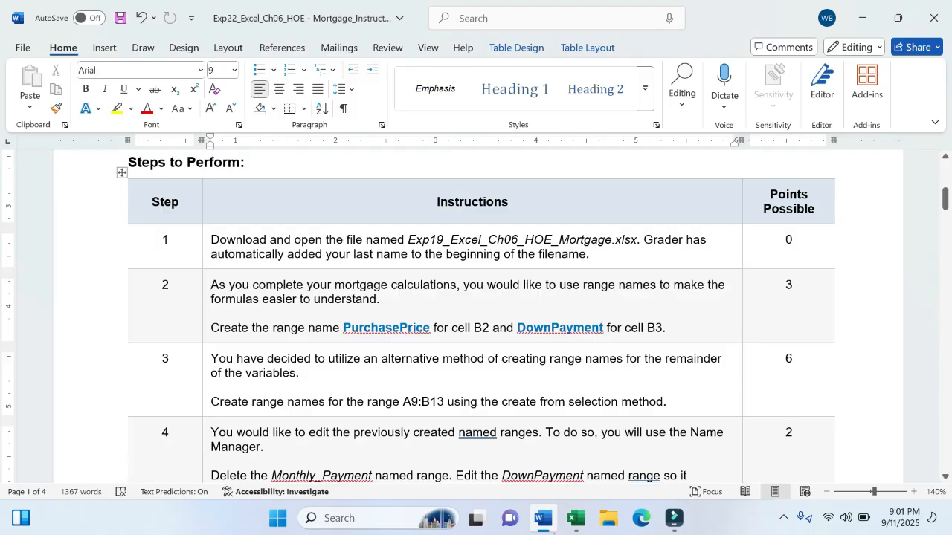
{"action": "left_click", "coordinate": [575, 518]}
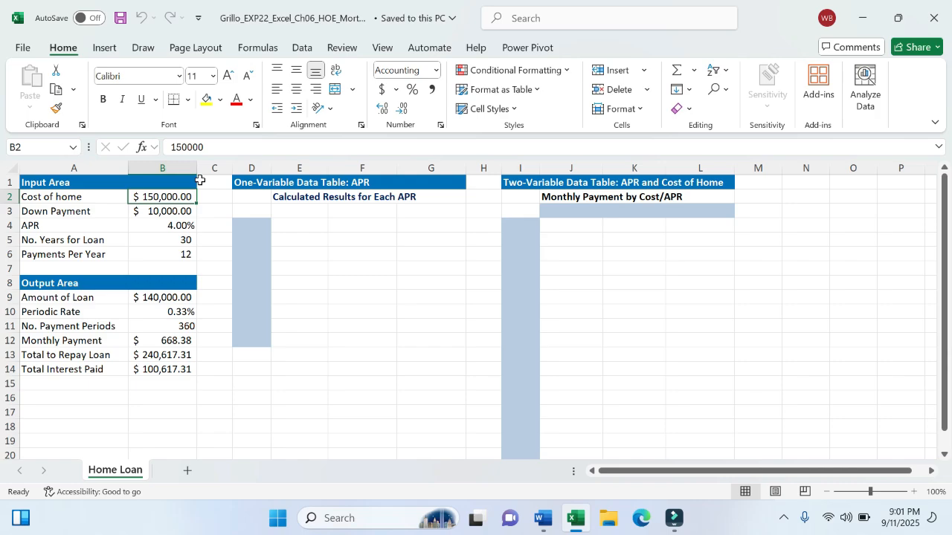
{"action": "left_click", "coordinate": [53, 146]}
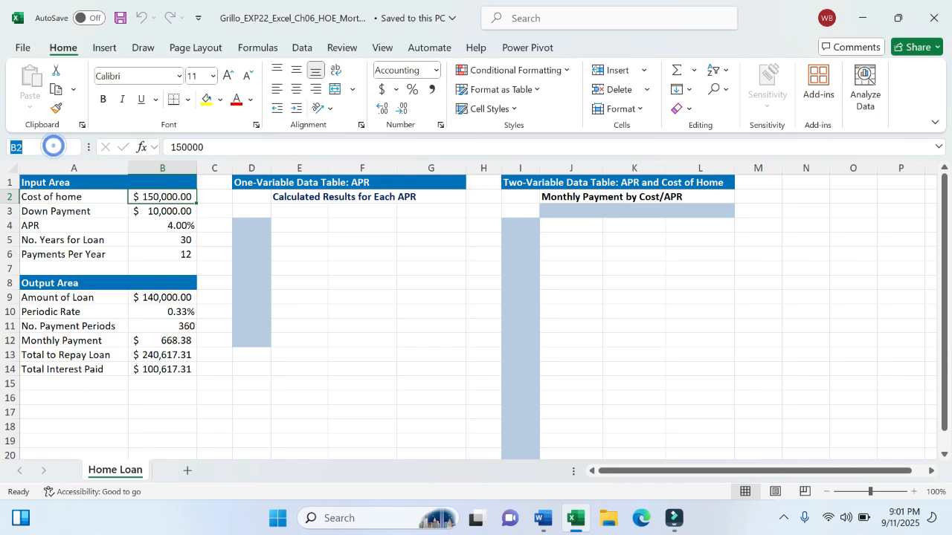
{"action": "type", "text": "Pur"}
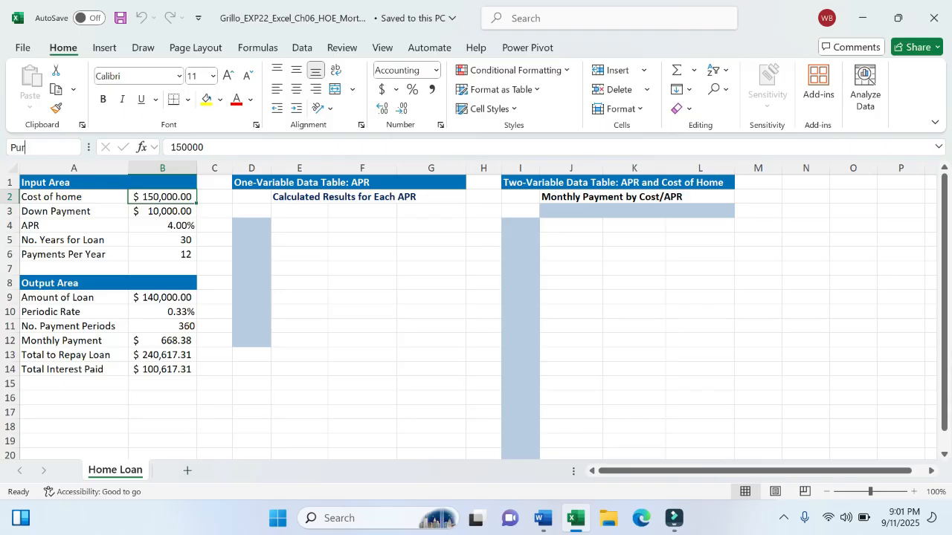
{"action": "type", "text": "chasePrice"}
{"action": "key", "text": "Return"}
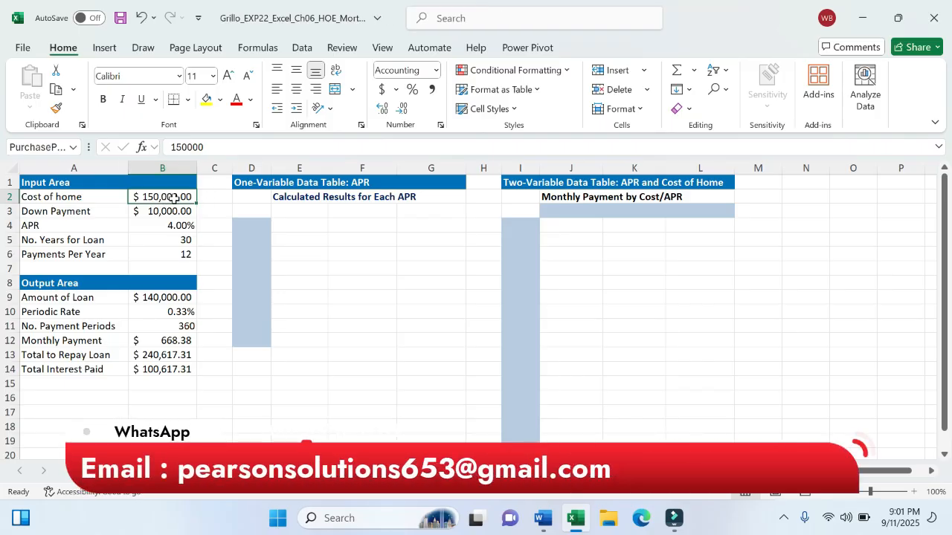
- Assign the range name DownPayment to cell B3 as the instructions require, and check the names of B2 and B3
{"action": "left_click", "coordinate": [544, 518]}
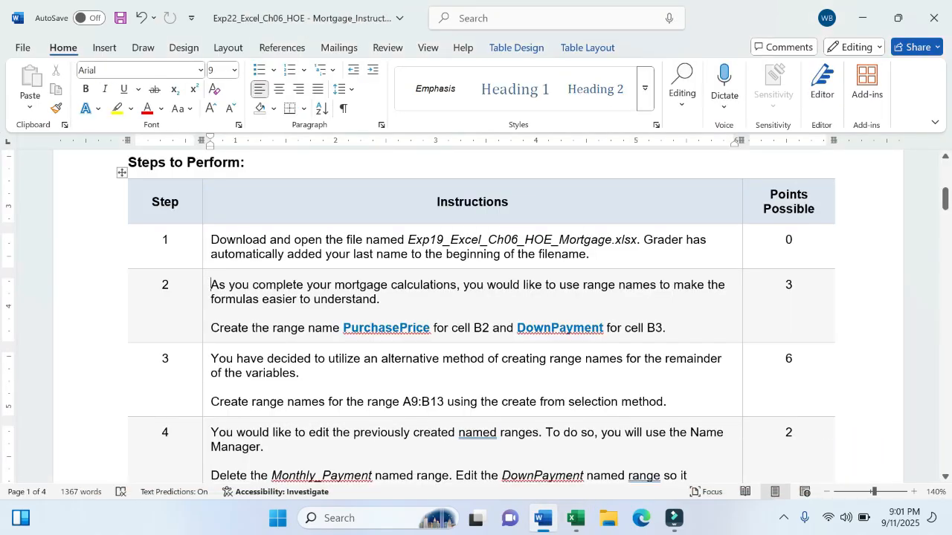
{"action": "left_click", "coordinate": [576, 521]}
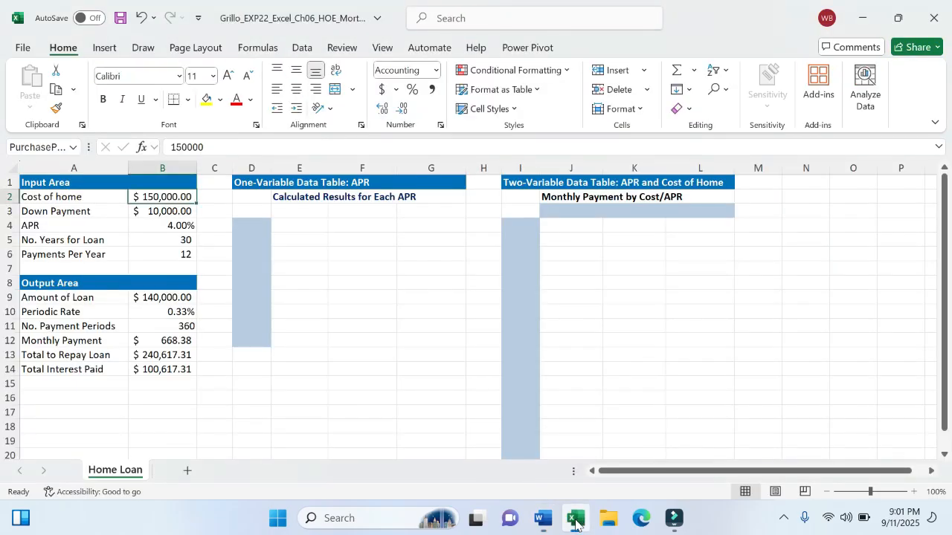
{"action": "left_click", "coordinate": [188, 212]}
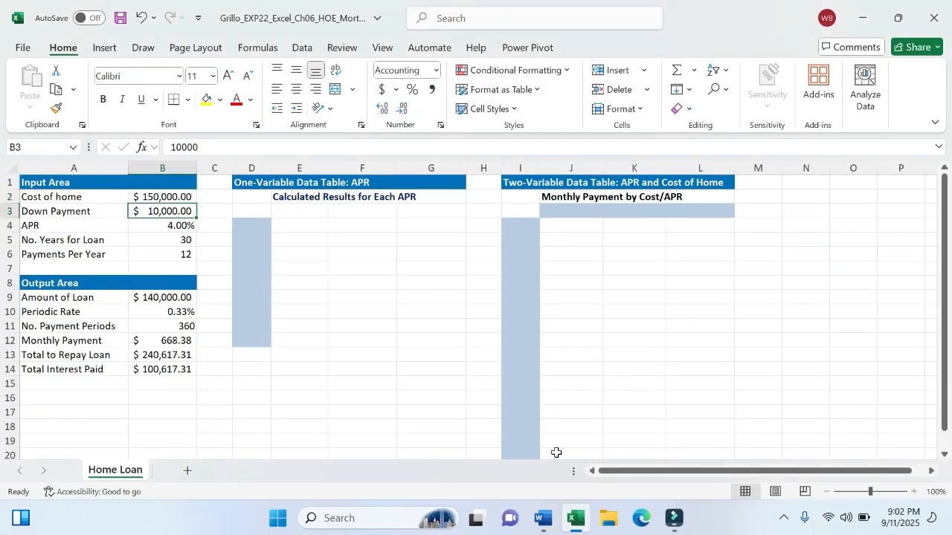
{"action": "left_click", "coordinate": [545, 519]}
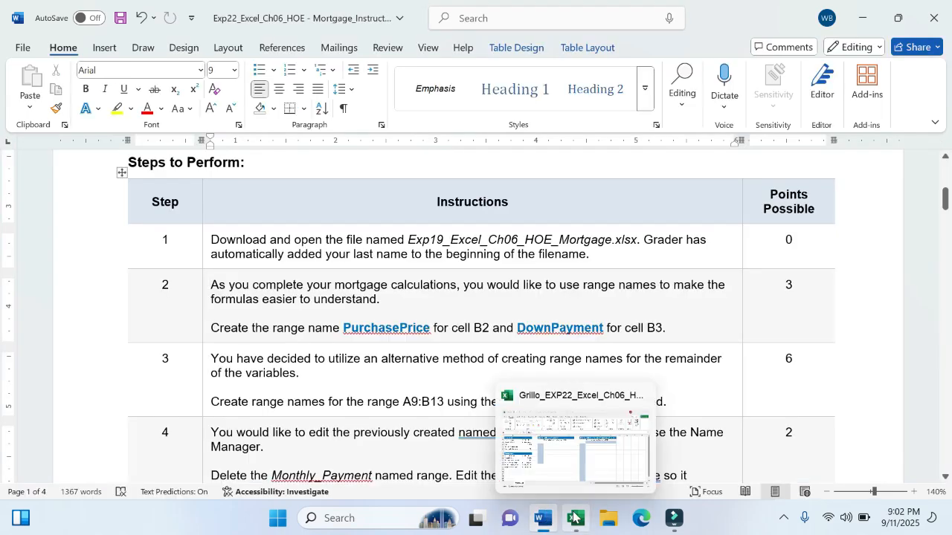
{"action": "left_click", "coordinate": [572, 516]}
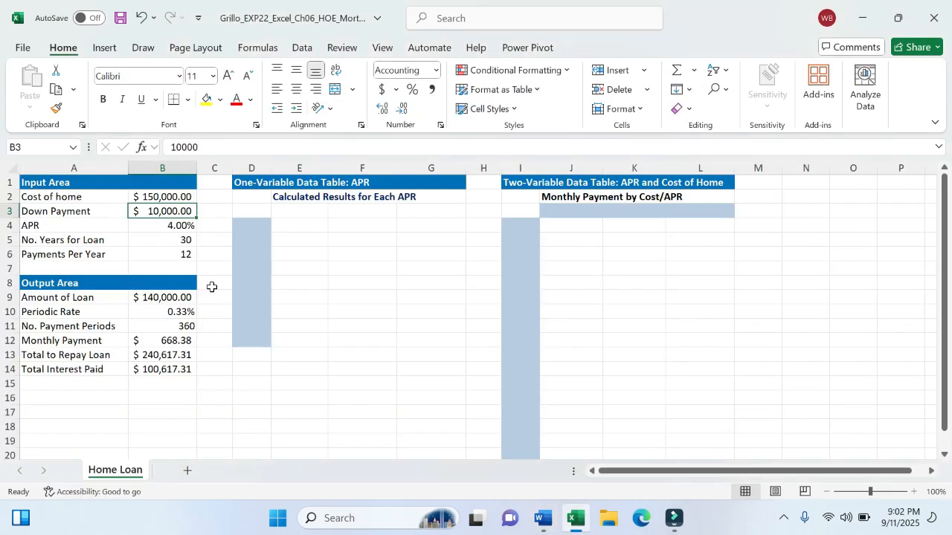
{"action": "left_click", "coordinate": [45, 147]}
{"action": "type", "text": "PurchasePrice"}
{"action": "key", "text": "ctrl+z"}
{"action": "type", "text": "D"}
{"action": "type", "text": "ownPayment"}
{"action": "key", "text": "Return"}
{"action": "left_click", "coordinate": [187, 253]}
{"action": "left_click", "coordinate": [164, 197]}
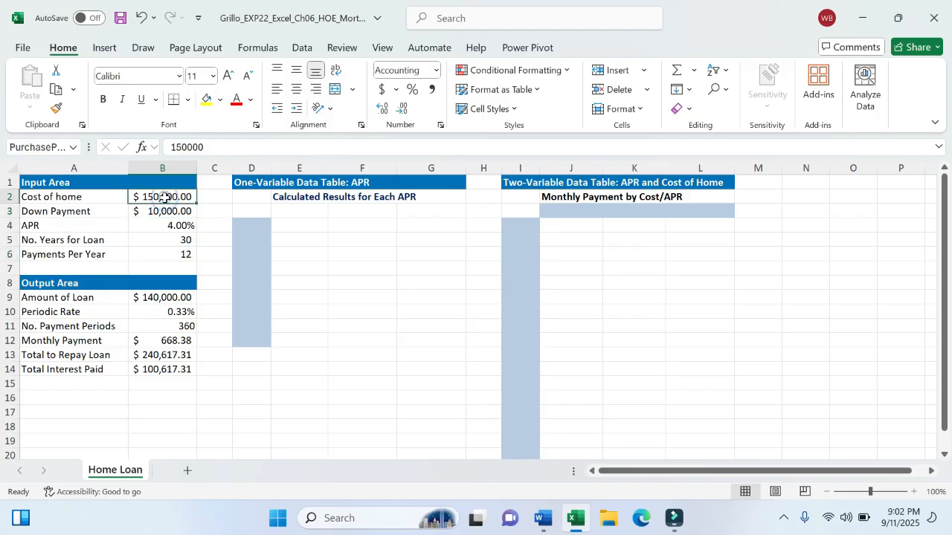
{"action": "left_click", "coordinate": [167, 211]}
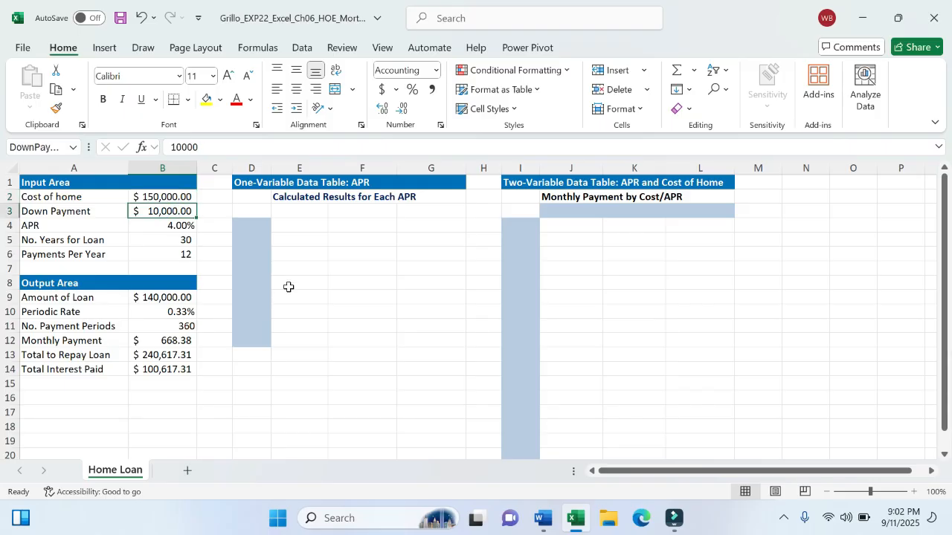
- Switch to the Word instructions and highlight all of the step 2 text in yellow to mark it as done
{"action": "left_click", "coordinate": [541, 518]}
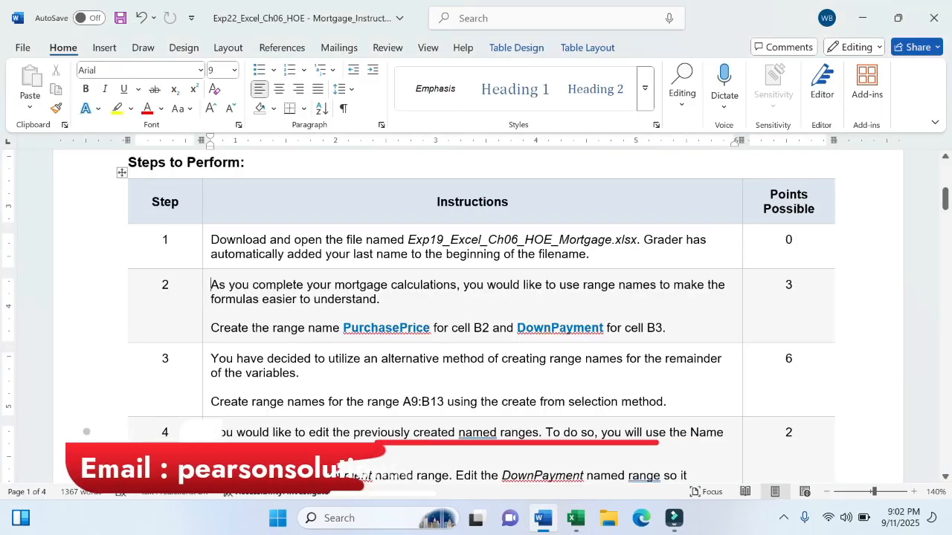
{"action": "left_click_drag", "start_coordinate": [211, 285], "coordinate": [666, 328]}
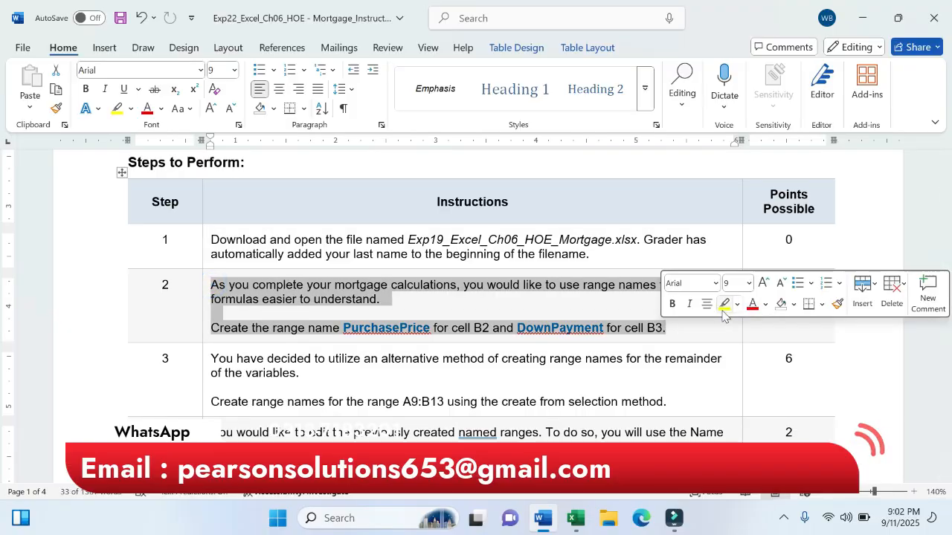
{"action": "left_click", "coordinate": [724, 304]}
{"action": "left_click", "coordinate": [571, 304]}
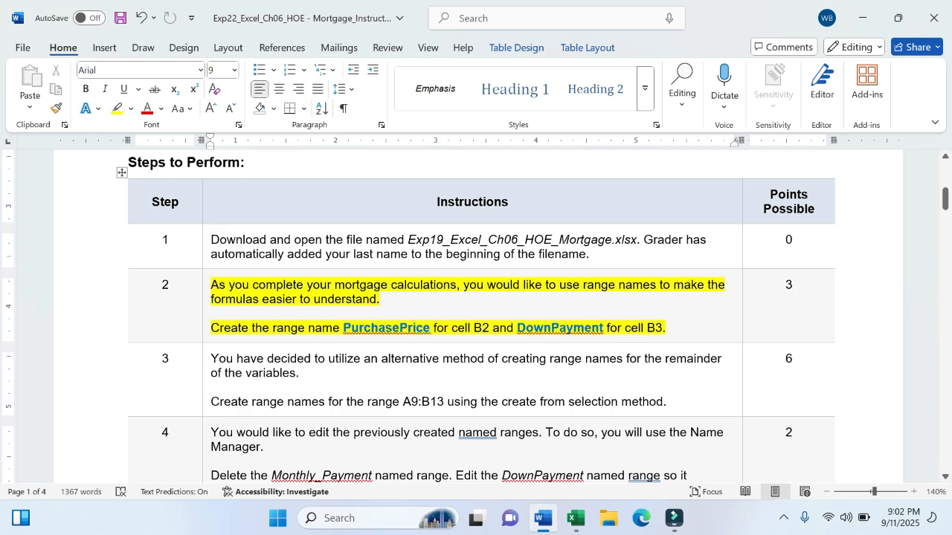
{"action": "left_click", "coordinate": [300, 373]}
{"action": "scroll", "coordinate": [476, 317], "scroll_direction": "down", "scroll_amount": 1}
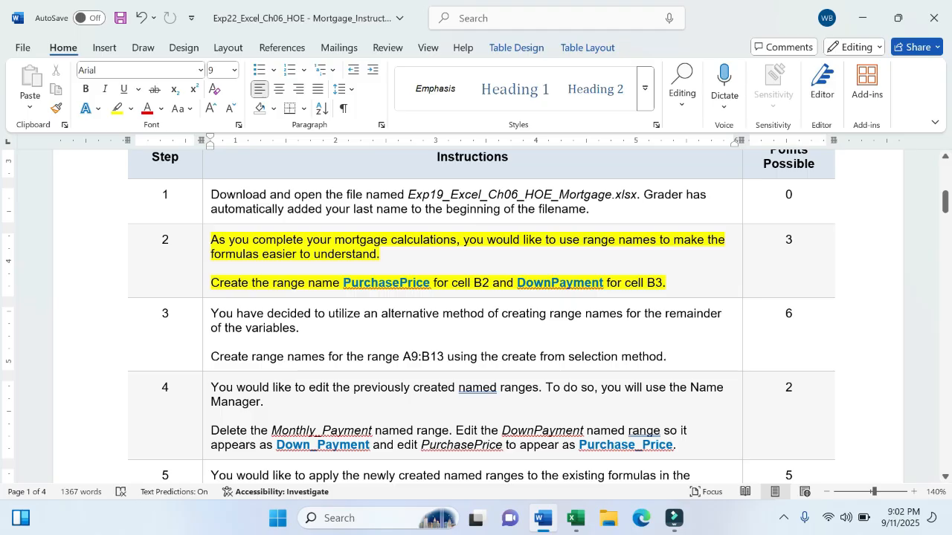
{"action": "left_click_drag", "start_coordinate": [211, 282], "coordinate": [665, 284]}
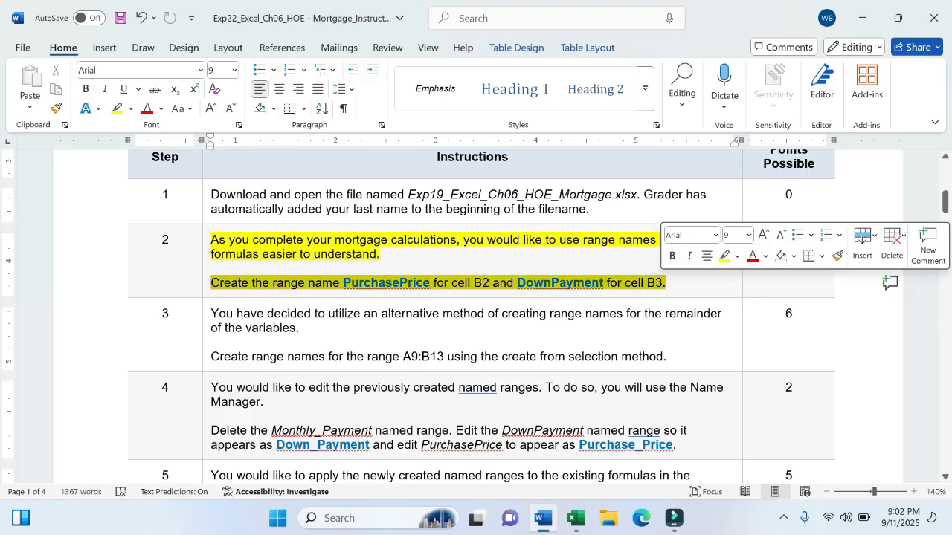
{"action": "left_click", "coordinate": [723, 256]}
{"action": "left_click", "coordinate": [723, 256]}
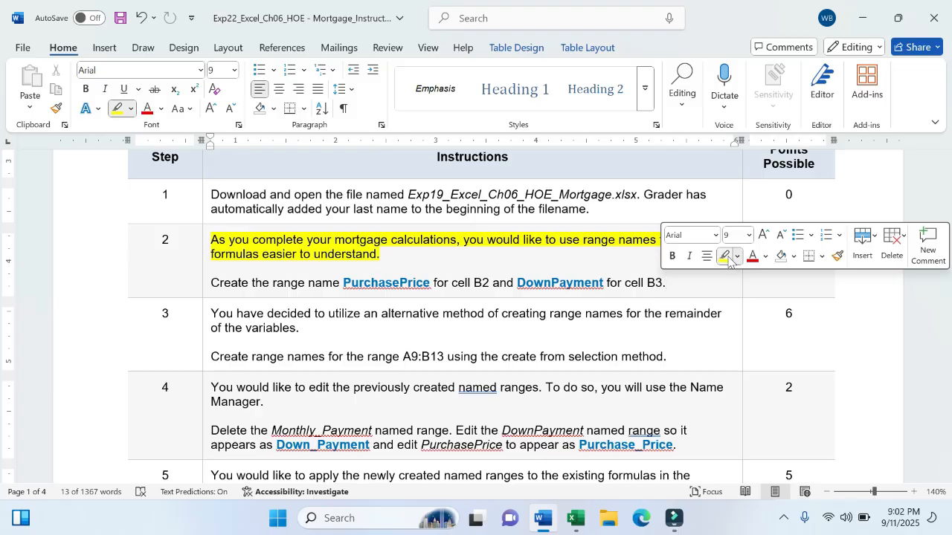
{"action": "left_click_drag", "start_coordinate": [207, 283], "coordinate": [689, 284]}
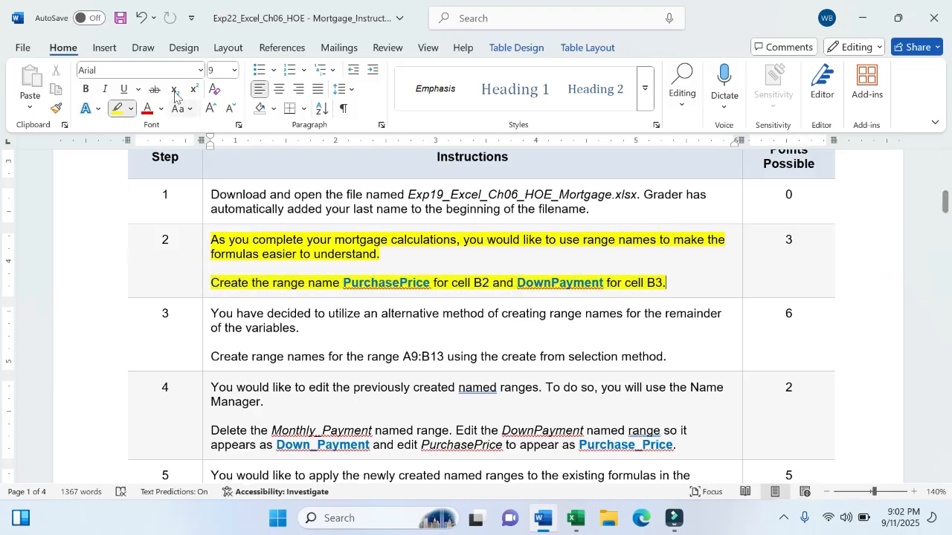
{"action": "left_click", "coordinate": [116, 109]}
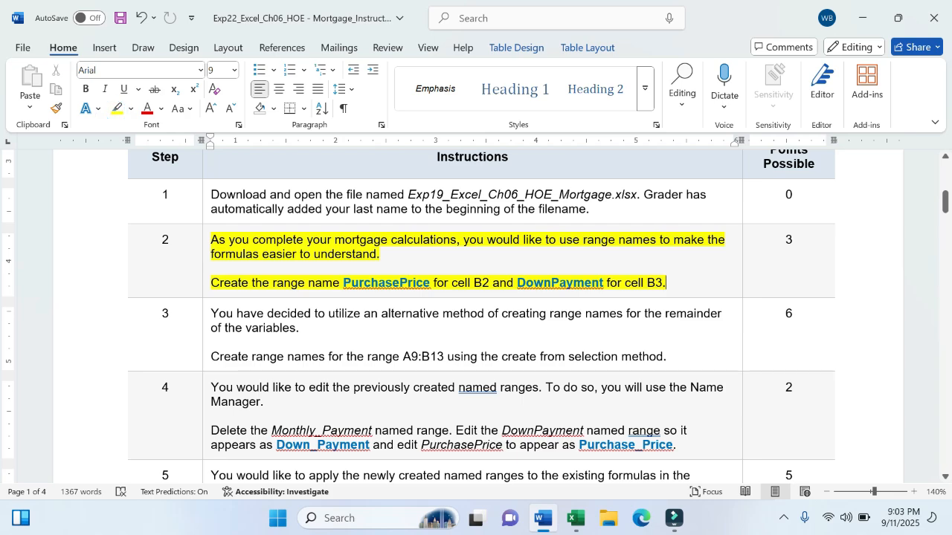
- Compare steps 2 and 3 of the instructions with the Home Loan worksheet in Excel, including cells B2:B3, and return to Word
{"action": "middle_click", "coordinate": [283, 311]}
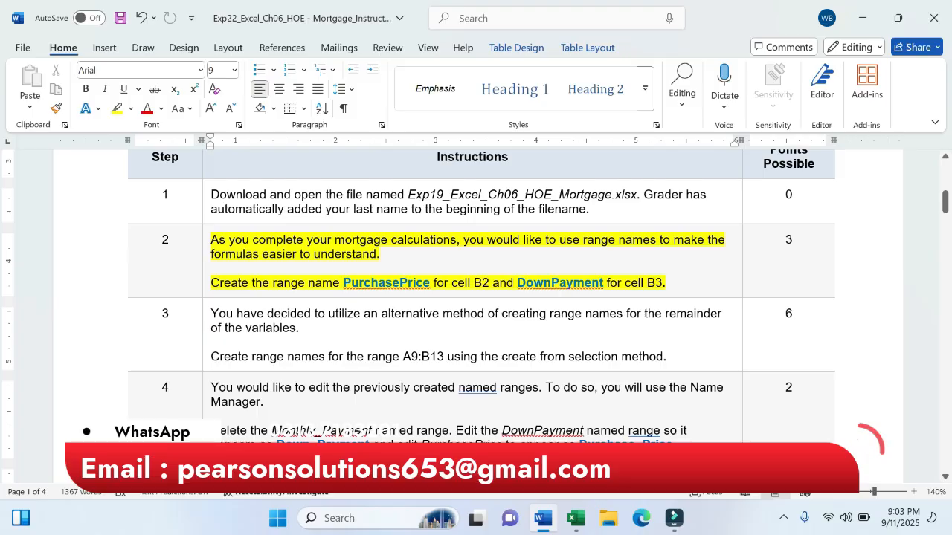
{"action": "left_click", "coordinate": [452, 284]}
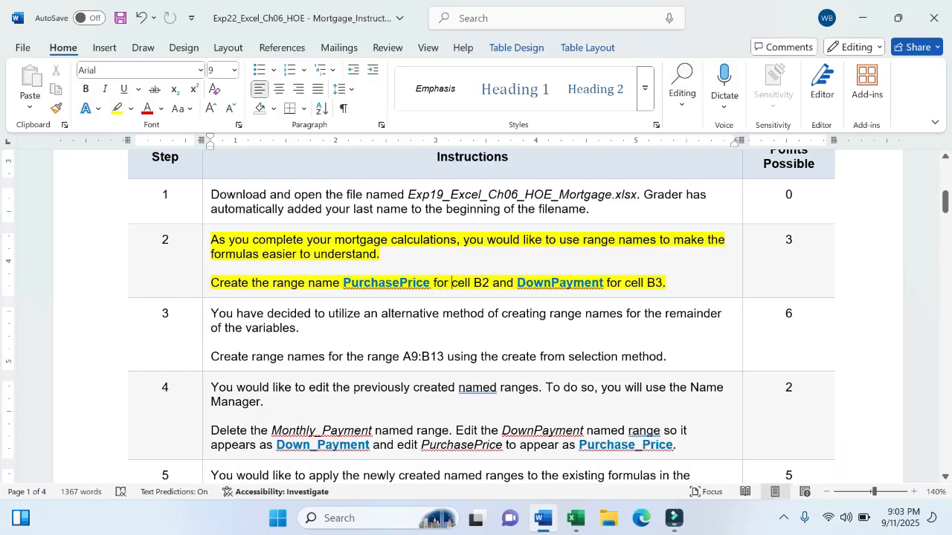
{"action": "left_click", "coordinate": [480, 282]}
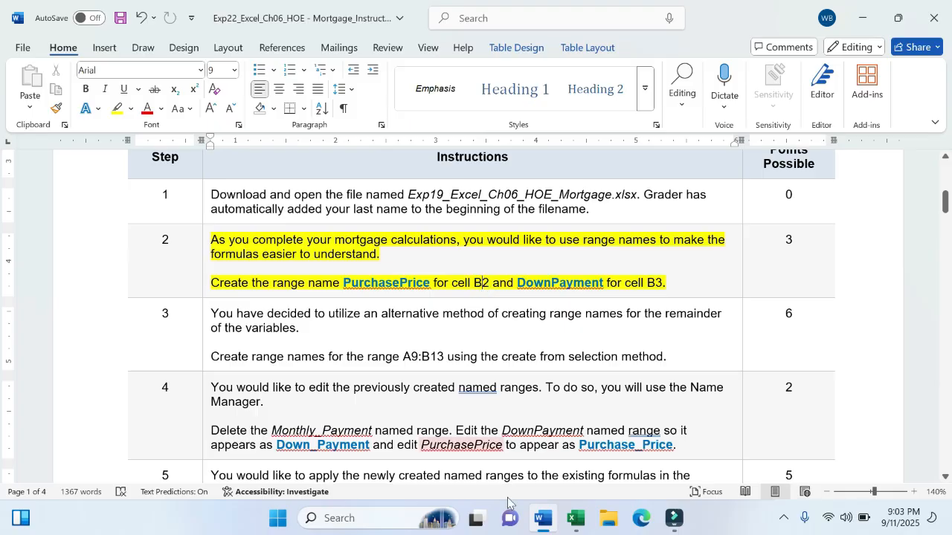
{"action": "left_click", "coordinate": [575, 518]}
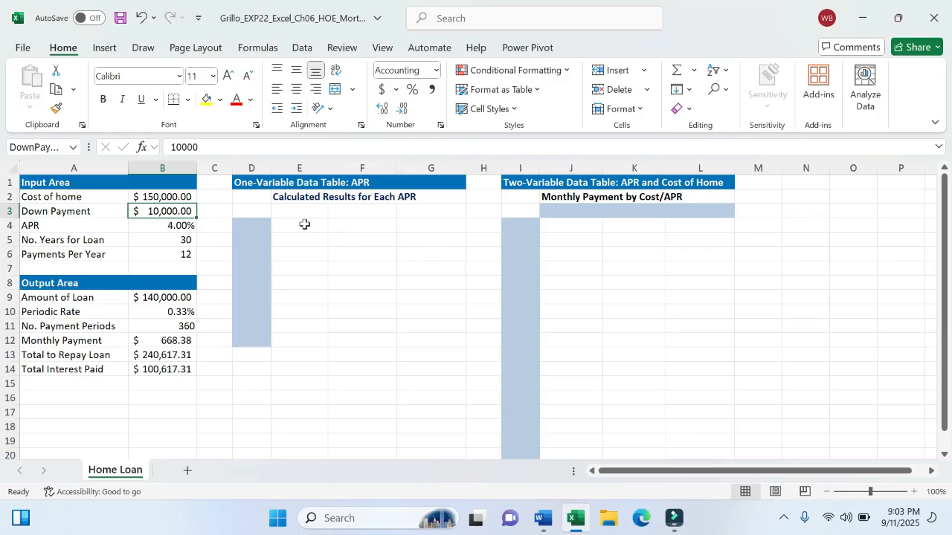
{"action": "left_click_drag", "start_coordinate": [304, 223], "coordinate": [427, 348]}
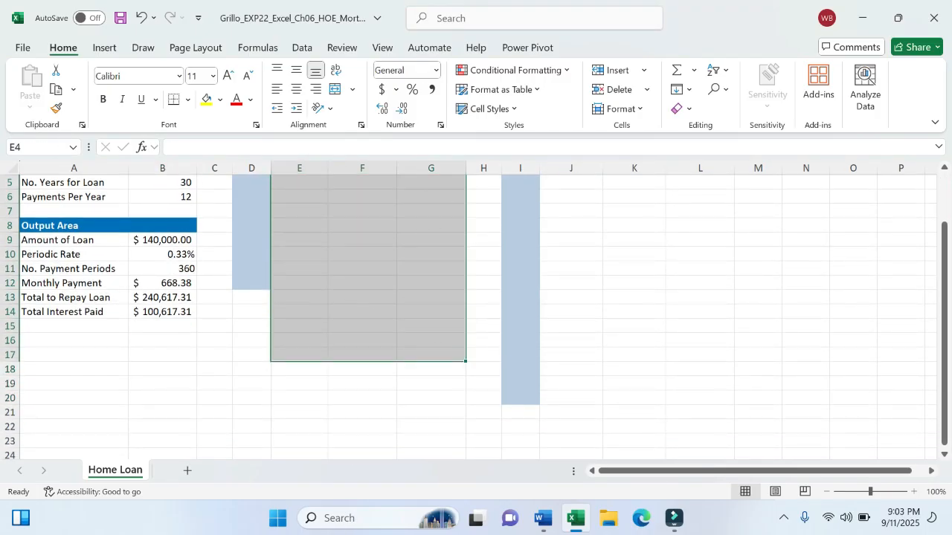
{"action": "left_click", "coordinate": [520, 327]}
{"action": "scroll", "coordinate": [520, 328], "scroll_direction": "up", "scroll_amount": 2}
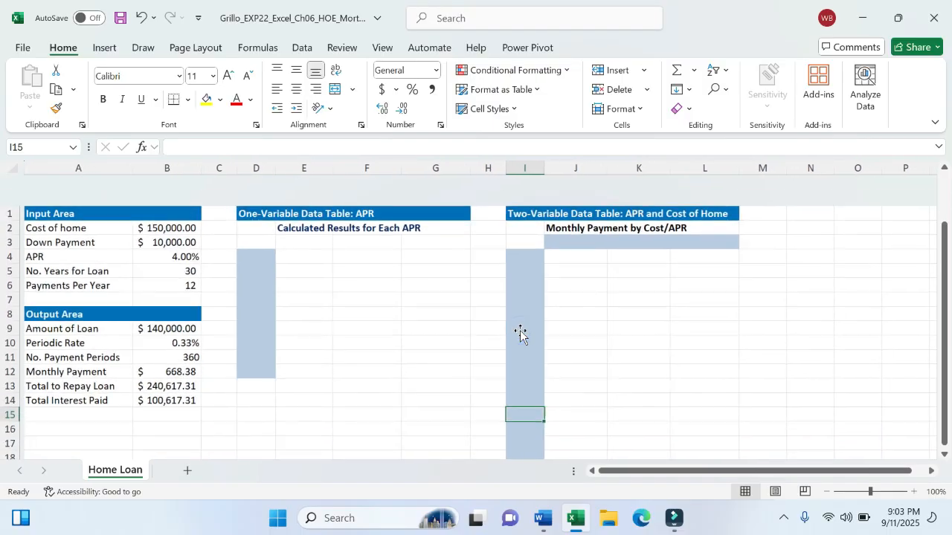
{"action": "left_click_drag", "start_coordinate": [145, 197], "coordinate": [152, 215]}
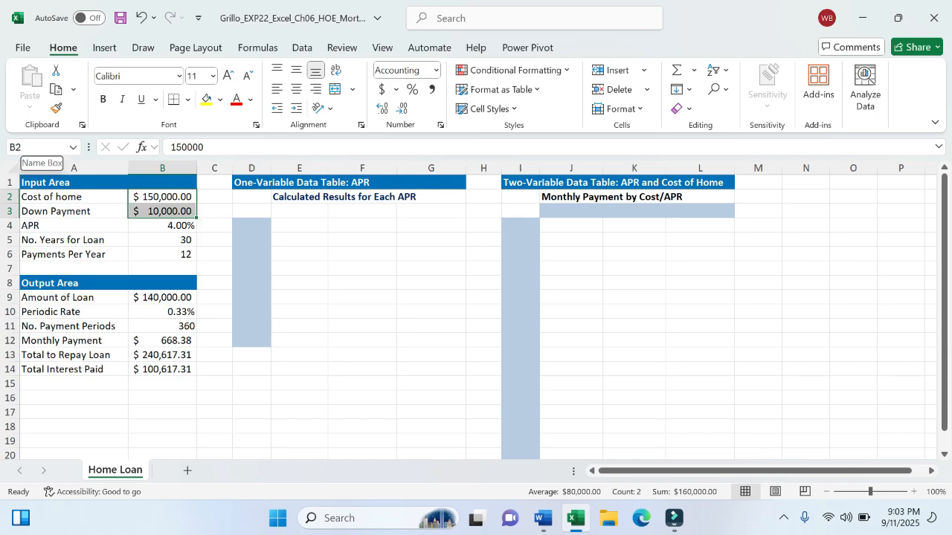
{"action": "left_click", "coordinate": [332, 279]}
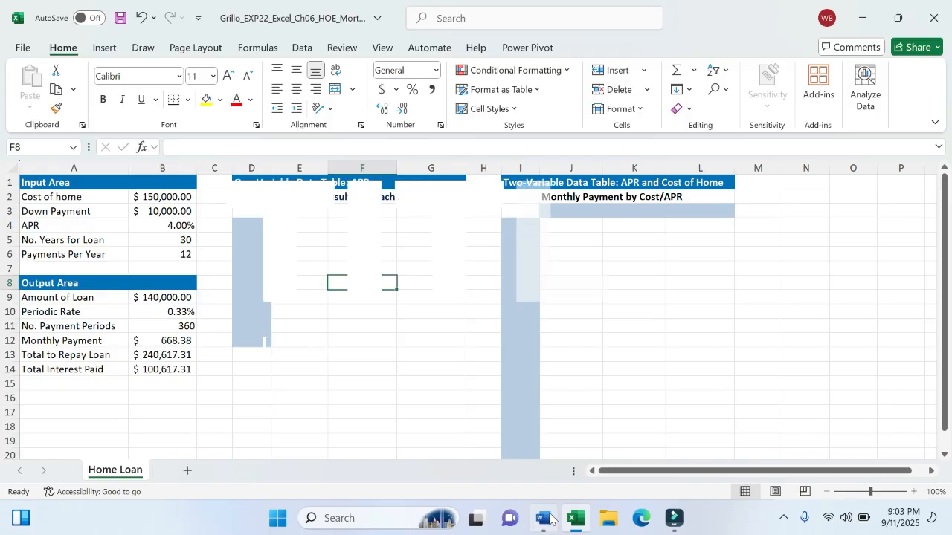
{"action": "left_click", "coordinate": [550, 516]}
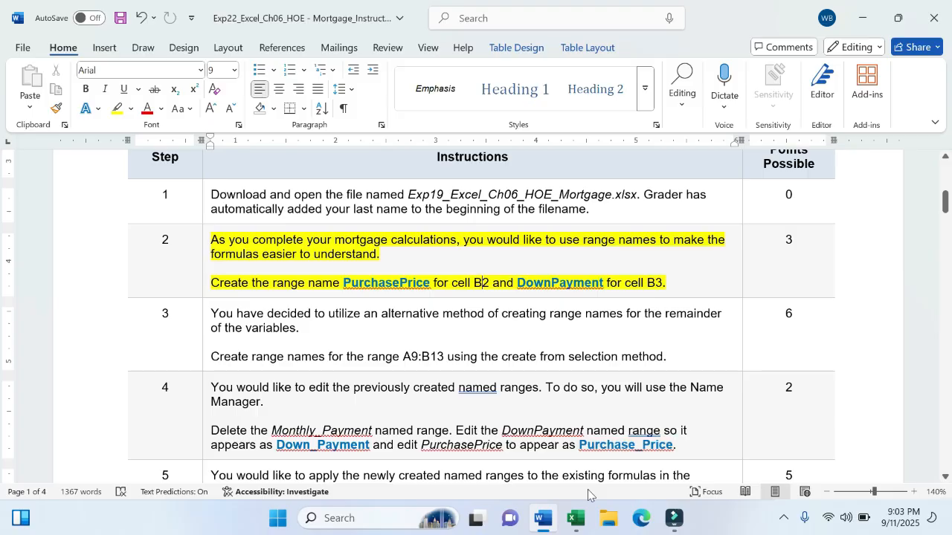
- Switch to the Excel workbook and examine the labels, values and formulas in the Output Area that step 3 refers to
{"action": "left_click", "coordinate": [575, 518]}
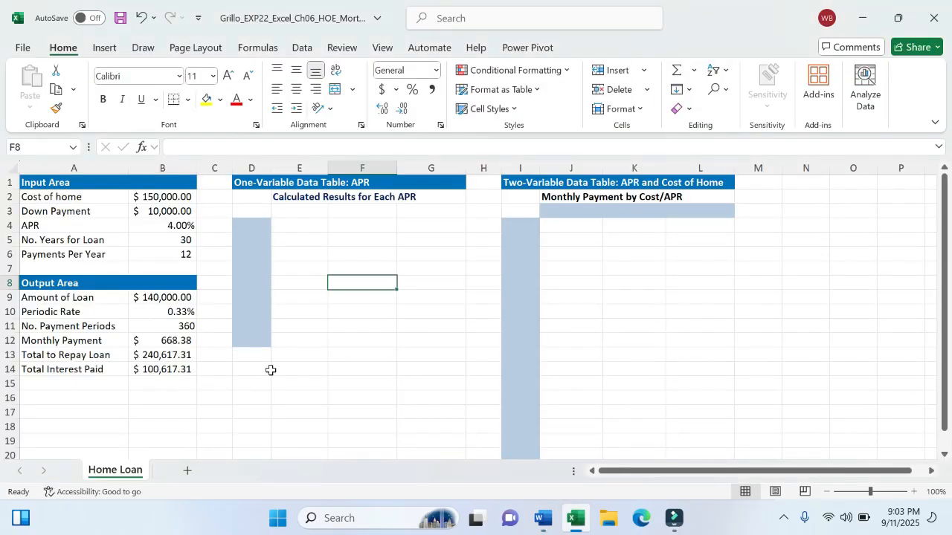
{"action": "left_click", "coordinate": [72, 297]}
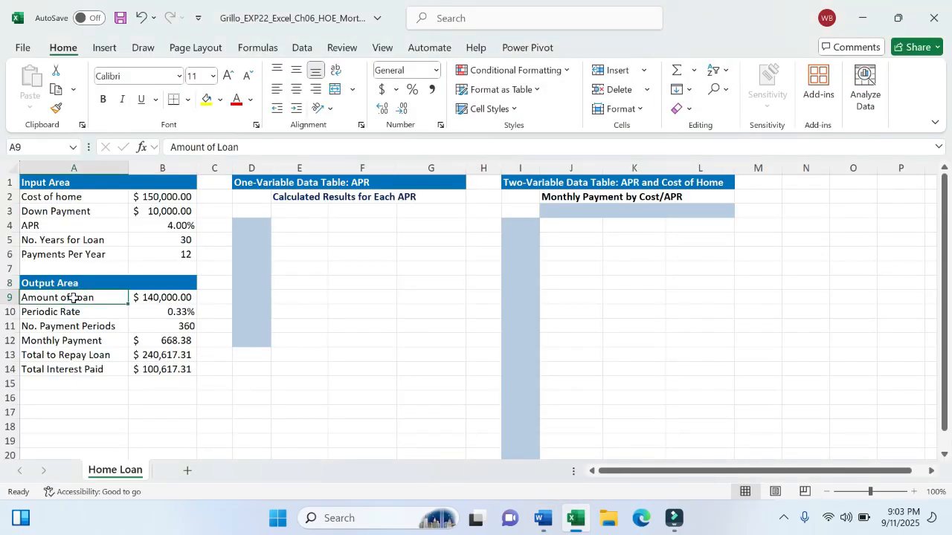
{"action": "left_click_drag", "start_coordinate": [72, 297], "coordinate": [165, 370]}
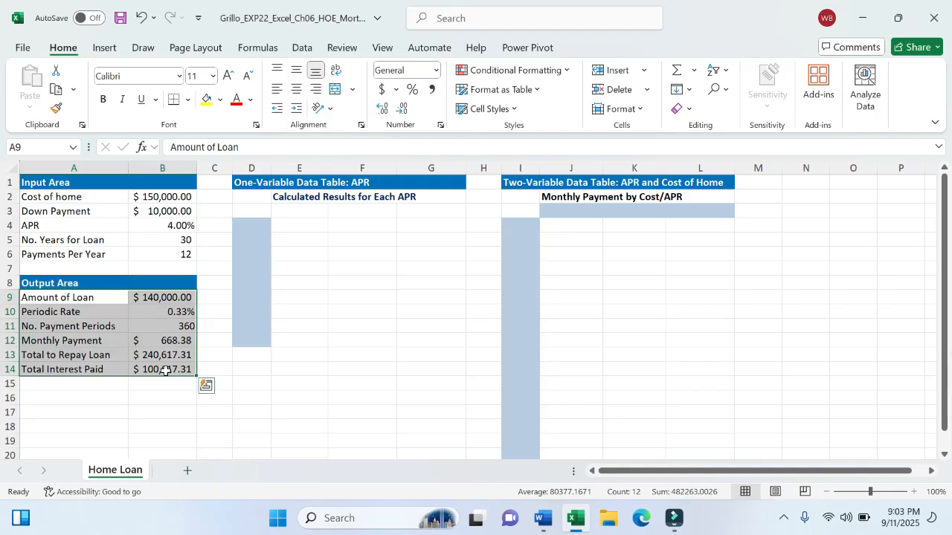
{"action": "left_click_drag", "start_coordinate": [69, 298], "coordinate": [164, 353]}
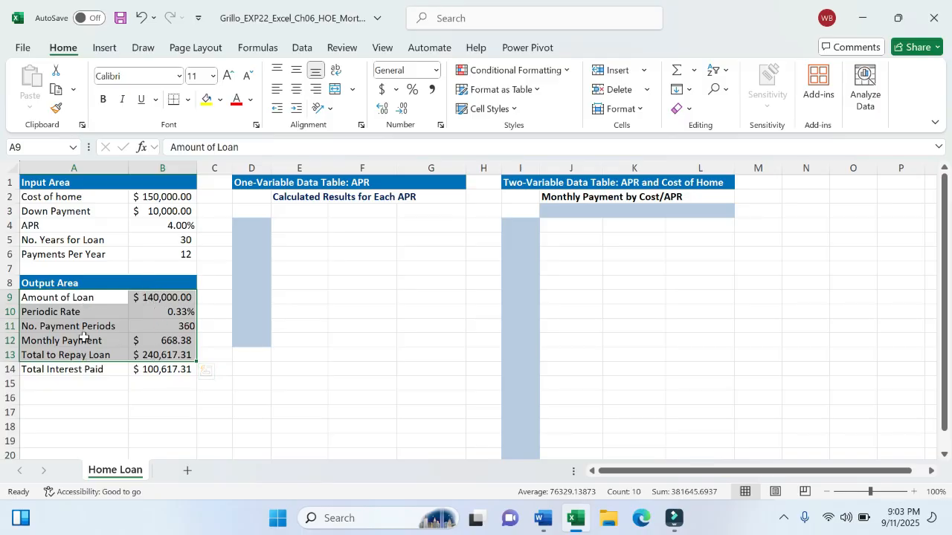
{"action": "left_click", "coordinate": [154, 300]}
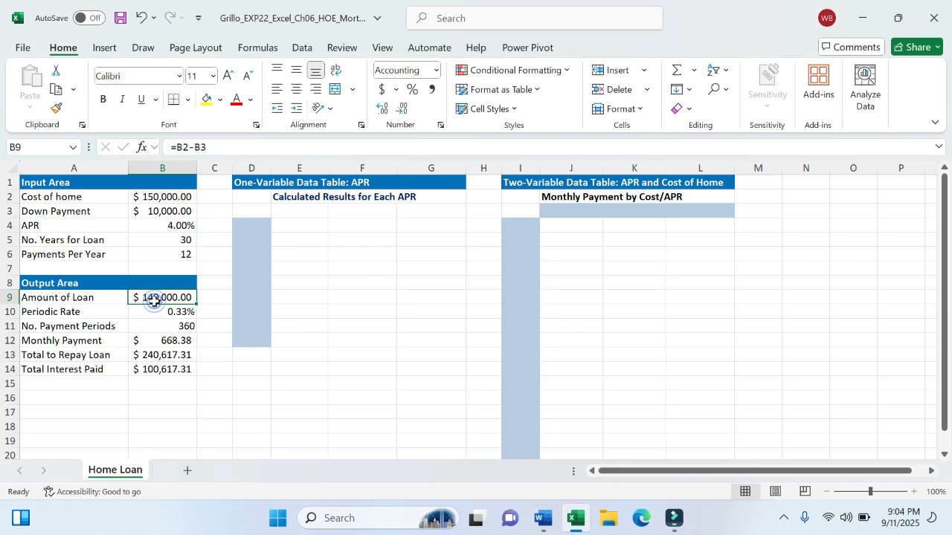
{"action": "left_click", "coordinate": [69, 299]}
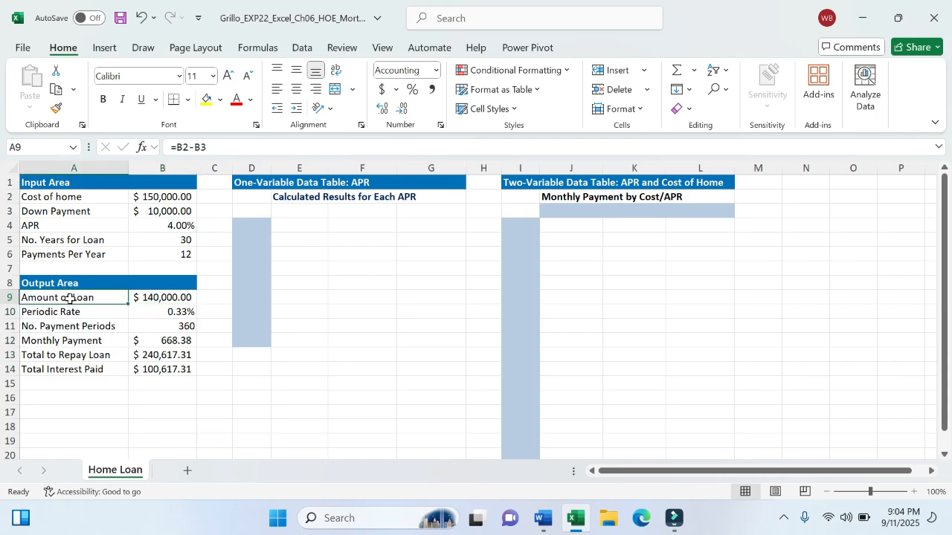
{"action": "left_click", "coordinate": [153, 297]}
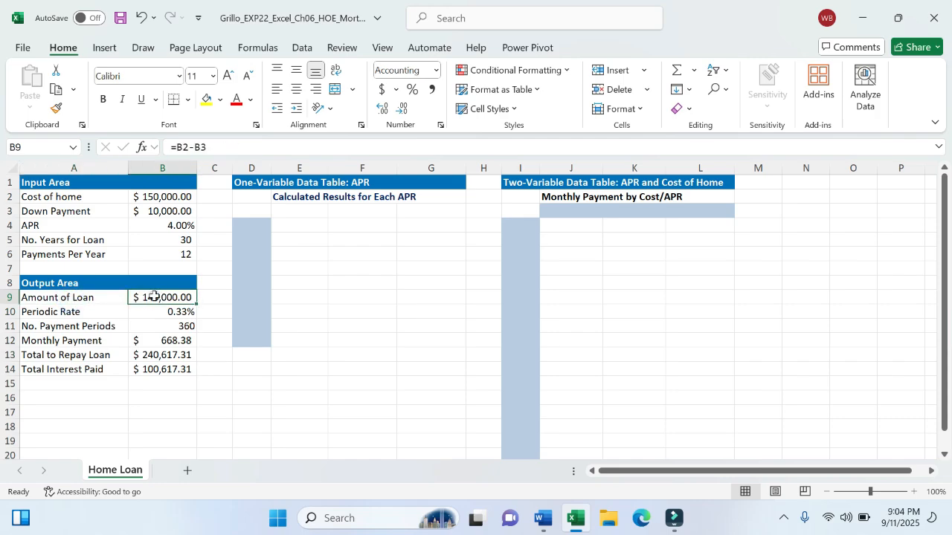
{"action": "left_click", "coordinate": [167, 321]}
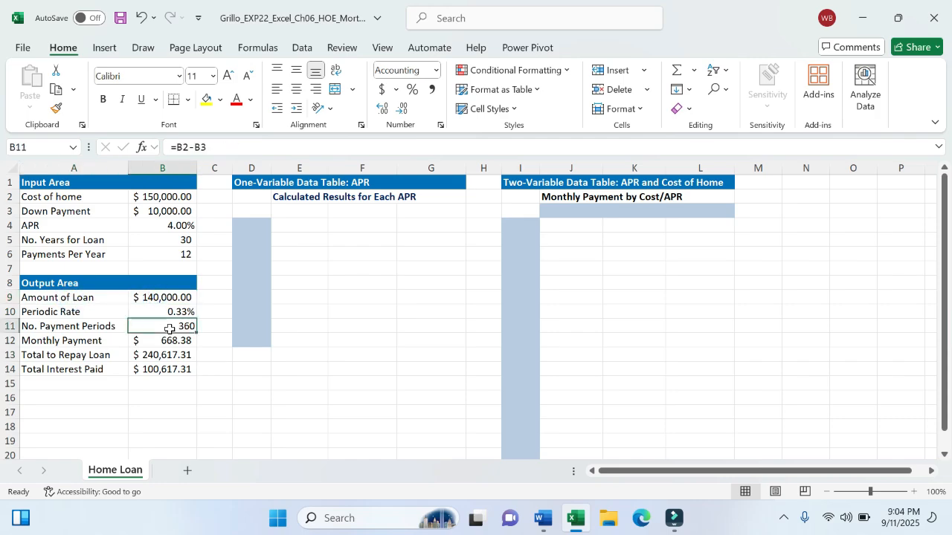
{"action": "left_click", "coordinate": [40, 326]}
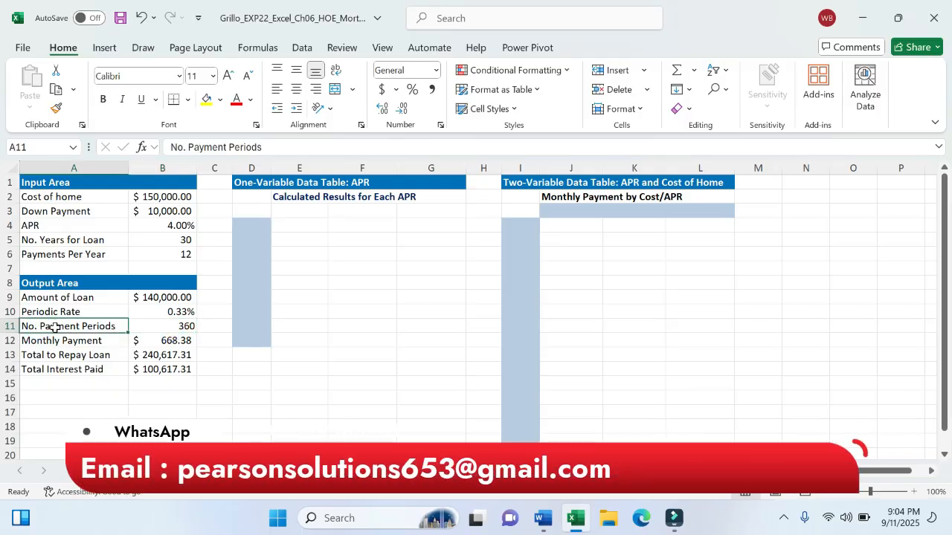
{"action": "left_click", "coordinate": [163, 339]}
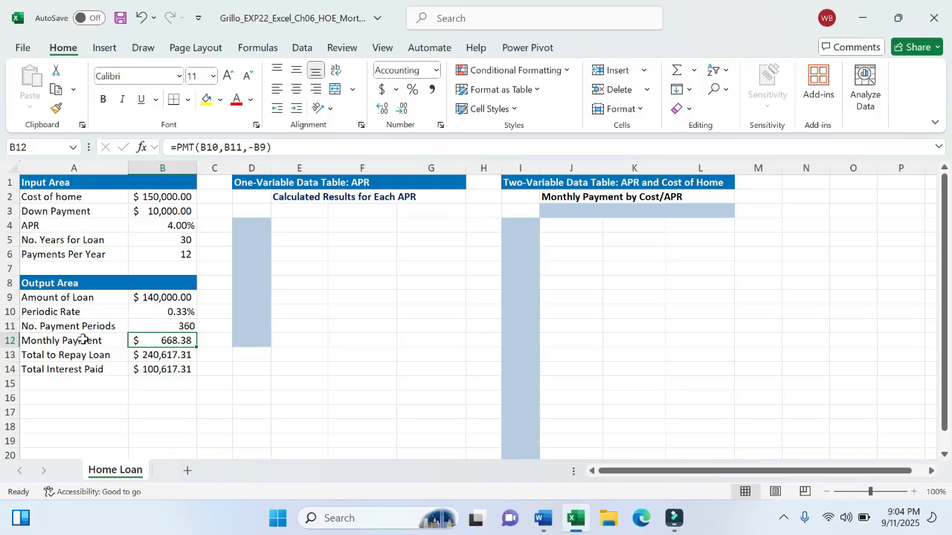
- Select A9:B13, recheck step 3 in the Word instructions, and create range names in Excel from the selection's left column
{"action": "left_click_drag", "start_coordinate": [58, 296], "coordinate": [168, 352]}
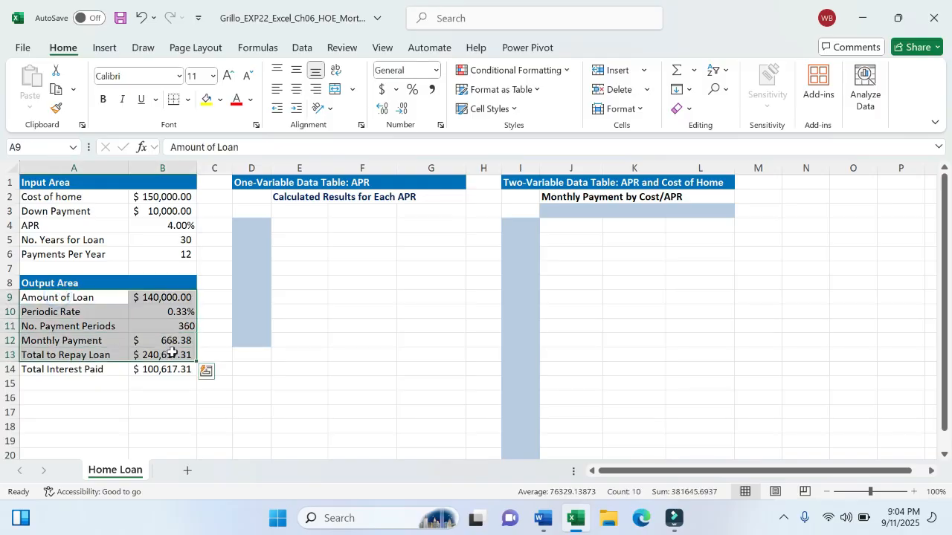
{"action": "left_click", "coordinate": [542, 519]}
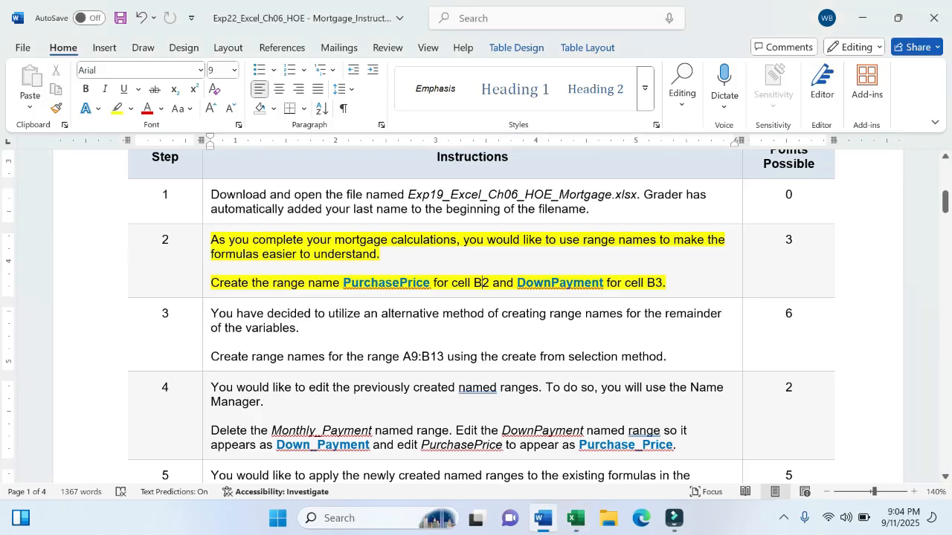
{"action": "left_click", "coordinate": [575, 520]}
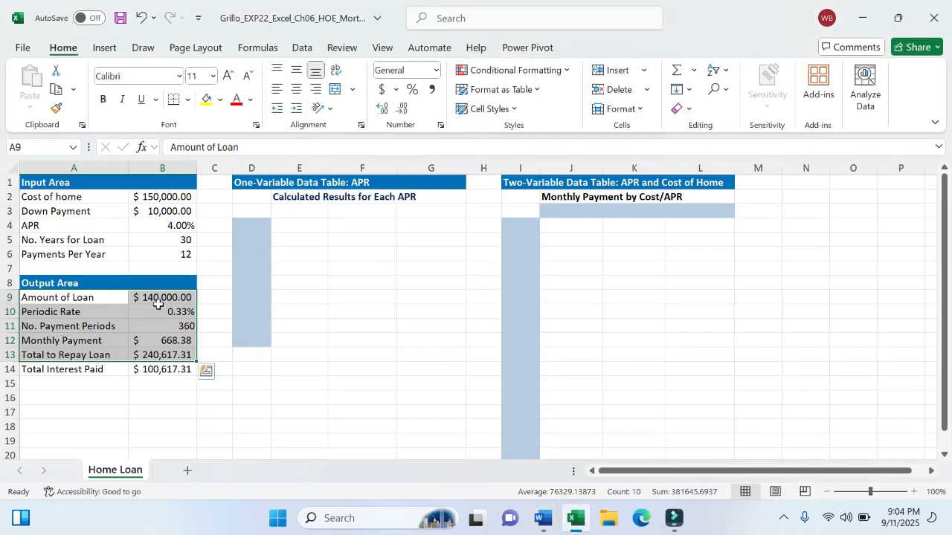
{"action": "left_click", "coordinate": [255, 48]}
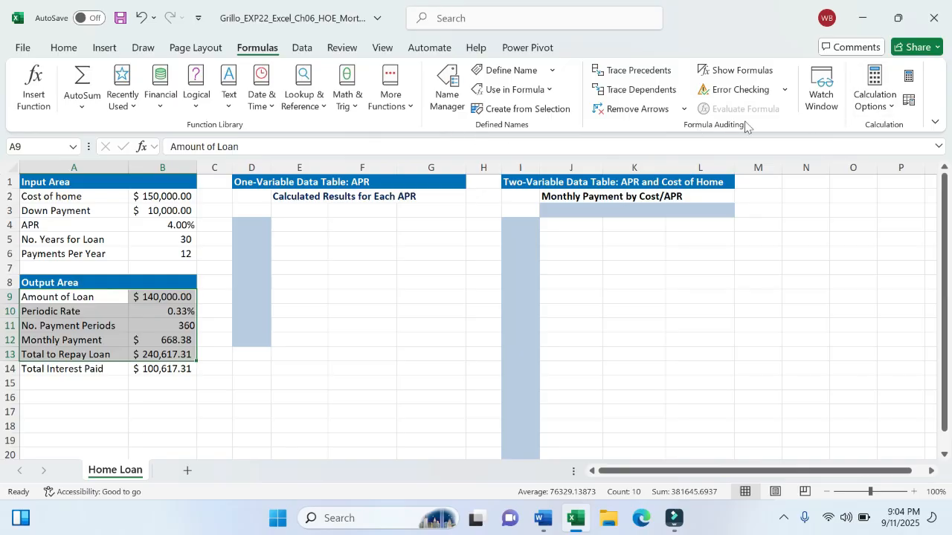
{"action": "left_click", "coordinate": [512, 110]}
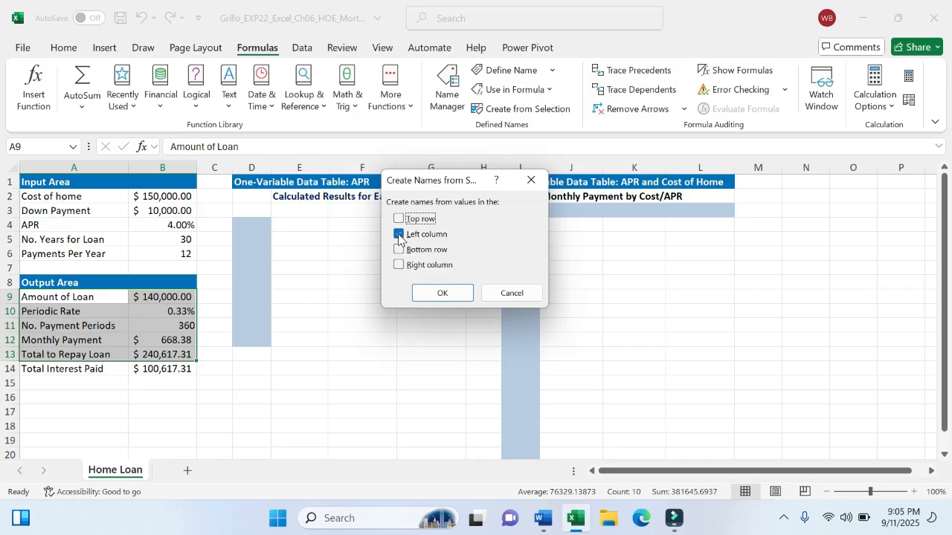
{"action": "left_click", "coordinate": [441, 290]}
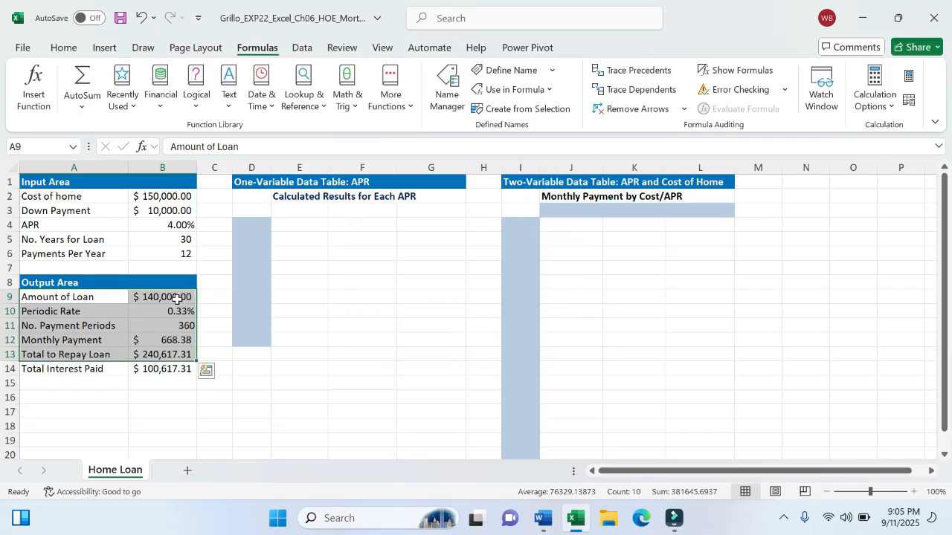
- Check the range names of the Amount of Loan, Periodic Rate and Total to Repay Loan values, and switch to the Word instructions
{"action": "left_click", "coordinate": [176, 298]}
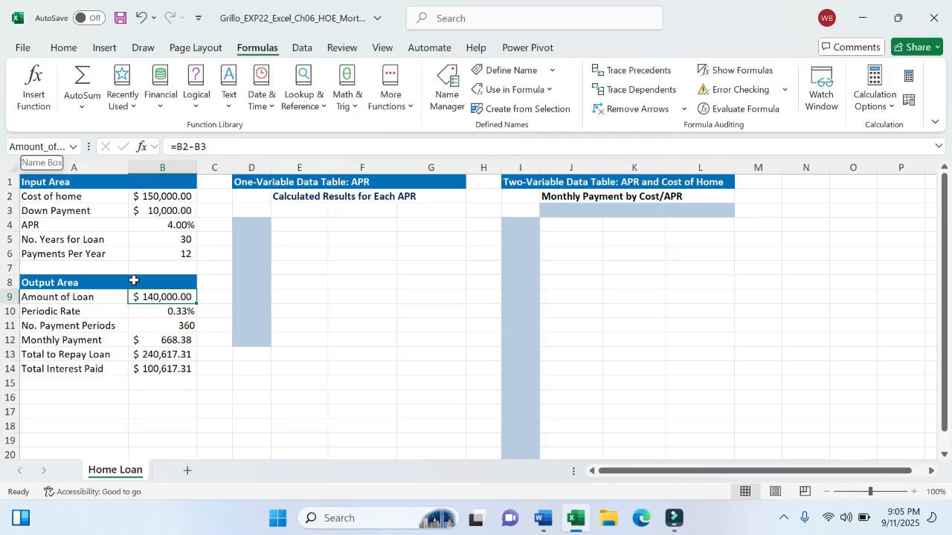
{"action": "left_click", "coordinate": [173, 312]}
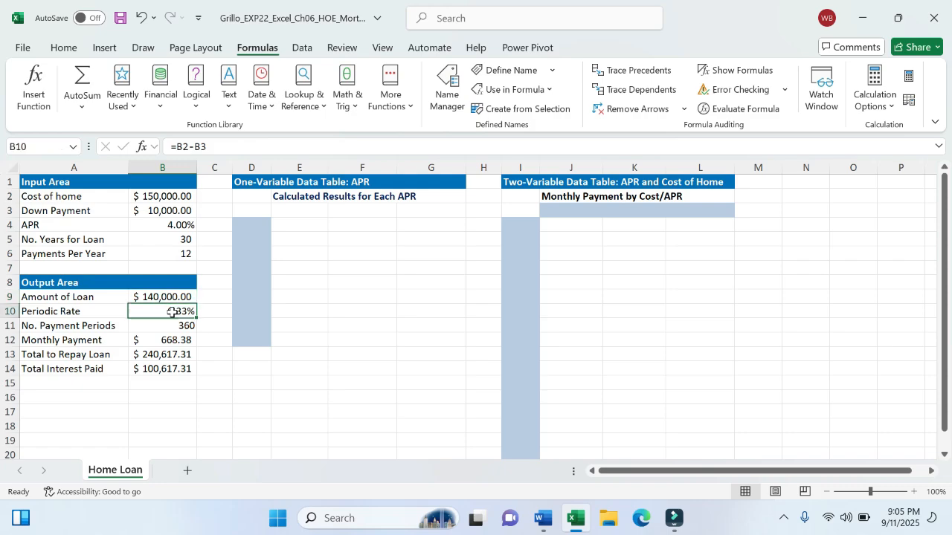
{"action": "left_click", "coordinate": [173, 312]}
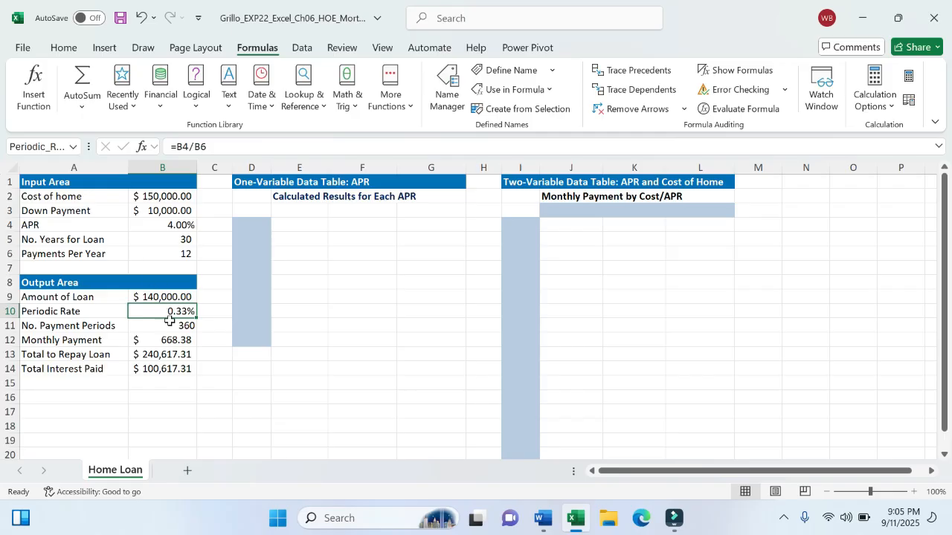
{"action": "left_click", "coordinate": [168, 352]}
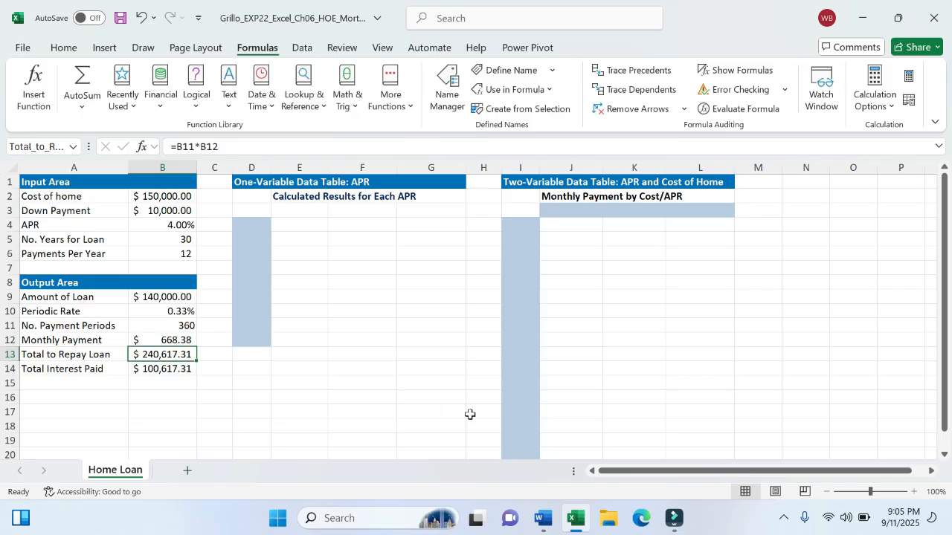
{"action": "left_click", "coordinate": [542, 519]}
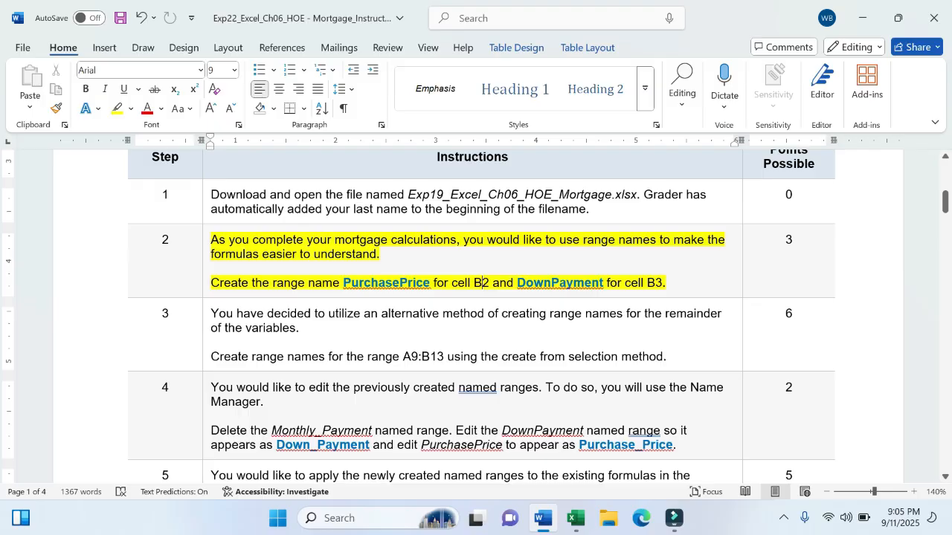
- Highlight the step 3 instructions in yellow in Word, and switch to Excel to save the mortgage workbook
{"action": "left_click_drag", "start_coordinate": [211, 313], "coordinate": [669, 358]}
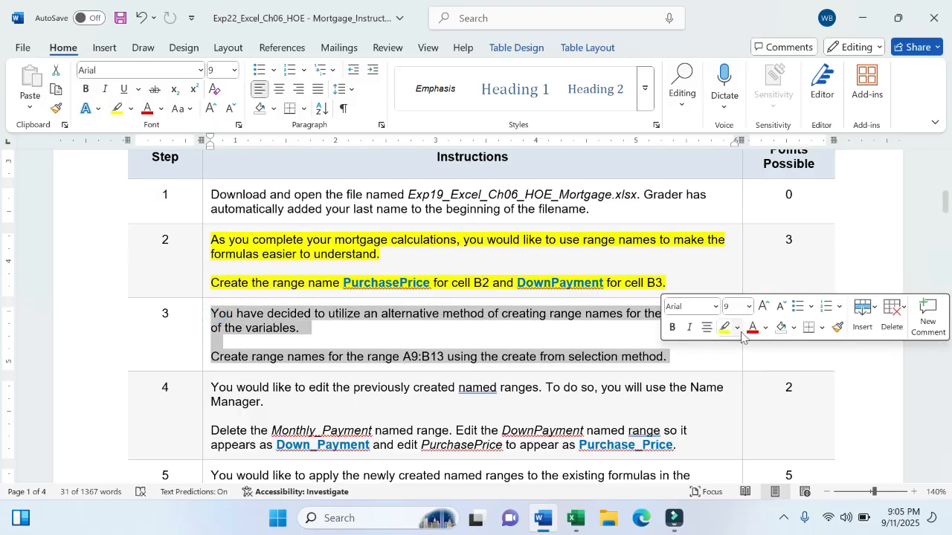
{"action": "left_click", "coordinate": [716, 331]}
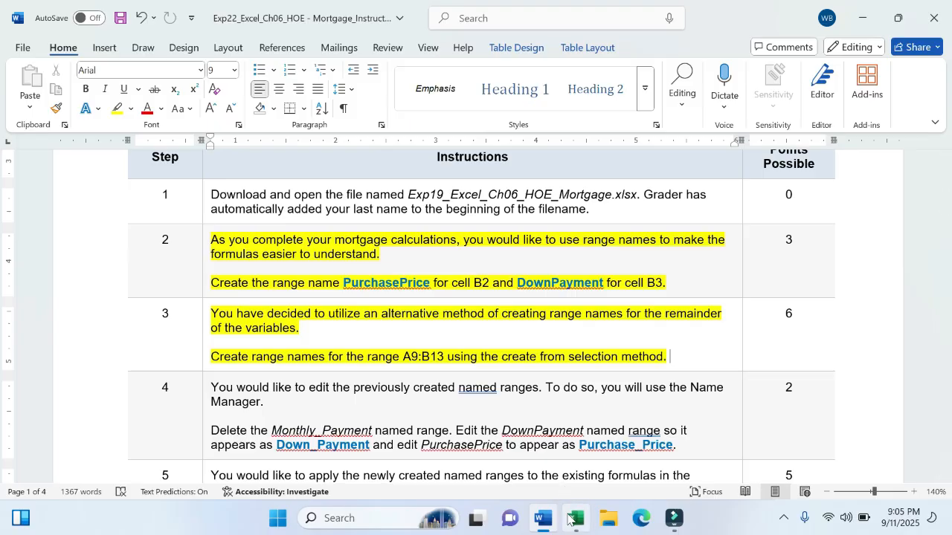
{"action": "left_click", "coordinate": [575, 518]}
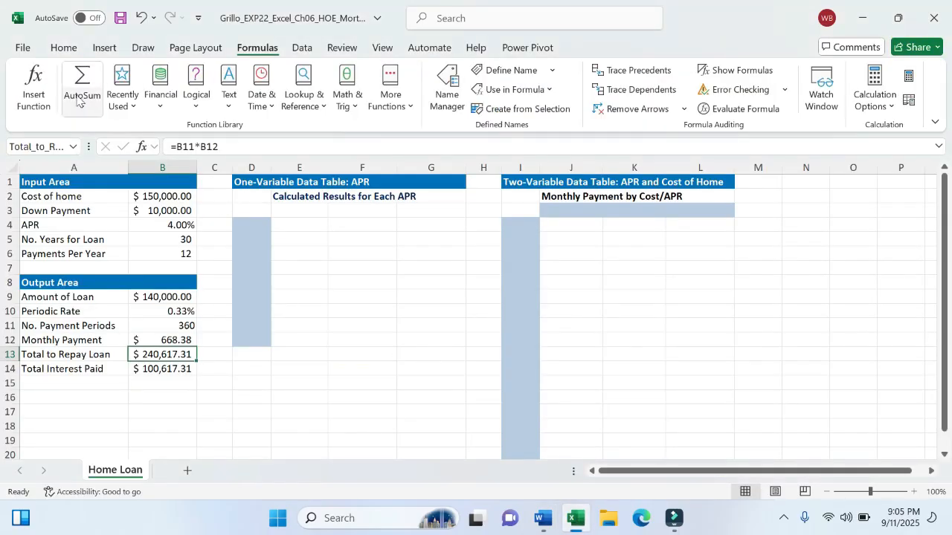
{"action": "left_click", "coordinate": [23, 48]}
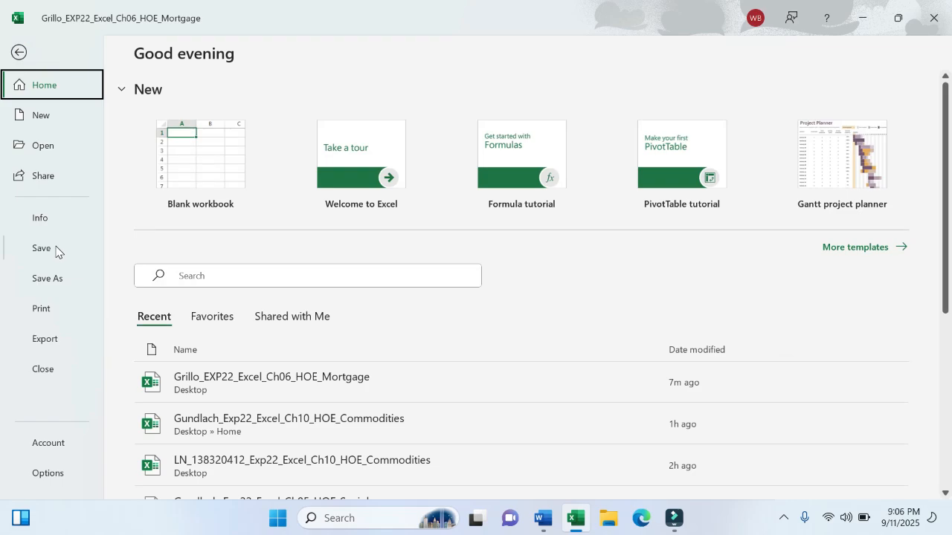
{"action": "left_click", "coordinate": [42, 249]}
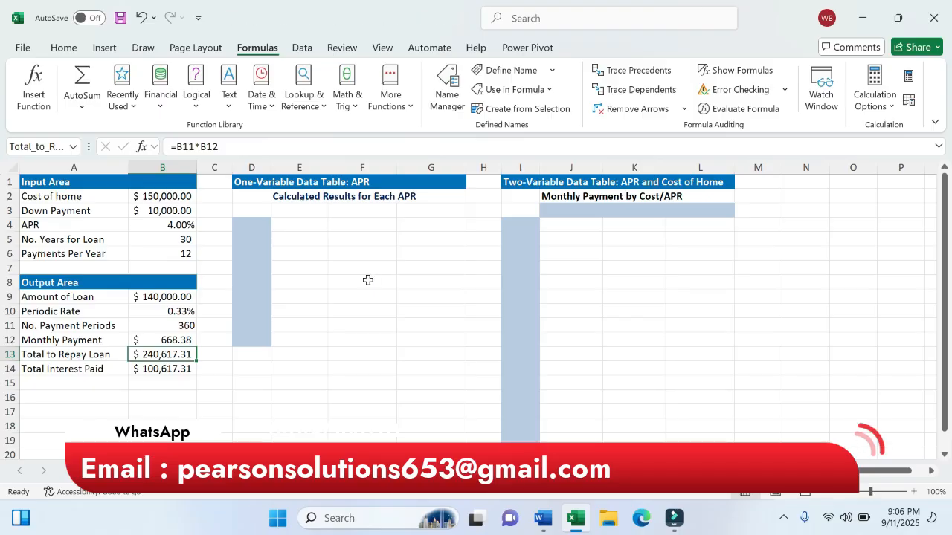
- Switch to Word, read the instructions that follow step 3, and highlight step 4's sentence about deleting the Monthly_Payment named range in yellow
{"action": "left_click", "coordinate": [554, 515]}
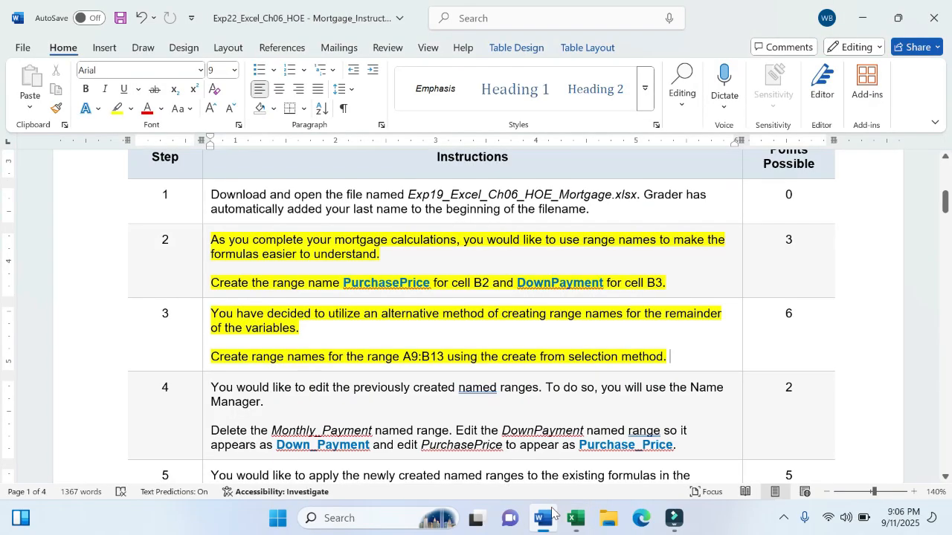
{"action": "scroll", "coordinate": [418, 446], "scroll_direction": "down", "scroll_amount": 4}
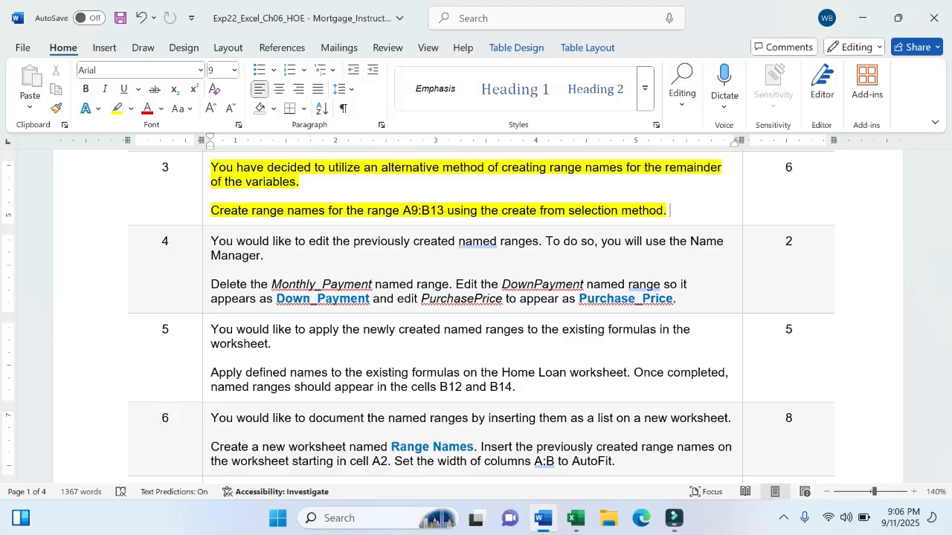
{"action": "scroll", "coordinate": [413, 248], "scroll_direction": "up", "scroll_amount": 3}
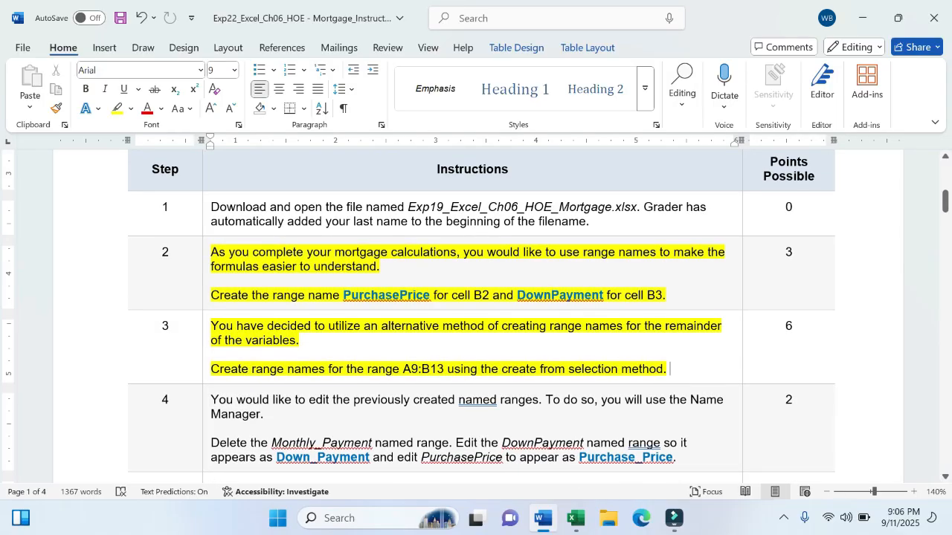
{"action": "scroll", "coordinate": [504, 373], "scroll_direction": "down", "scroll_amount": 2}
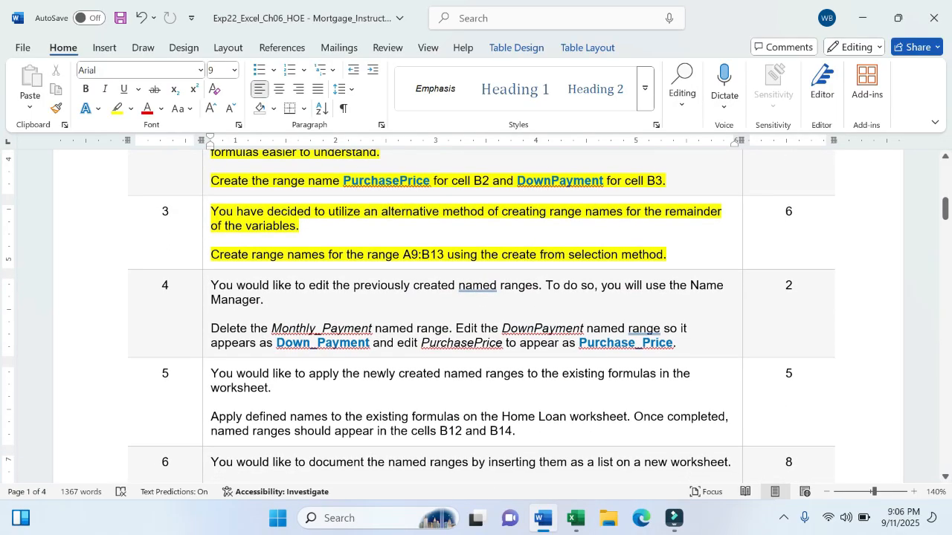
{"action": "scroll", "coordinate": [287, 308], "scroll_direction": "up", "scroll_amount": 1}
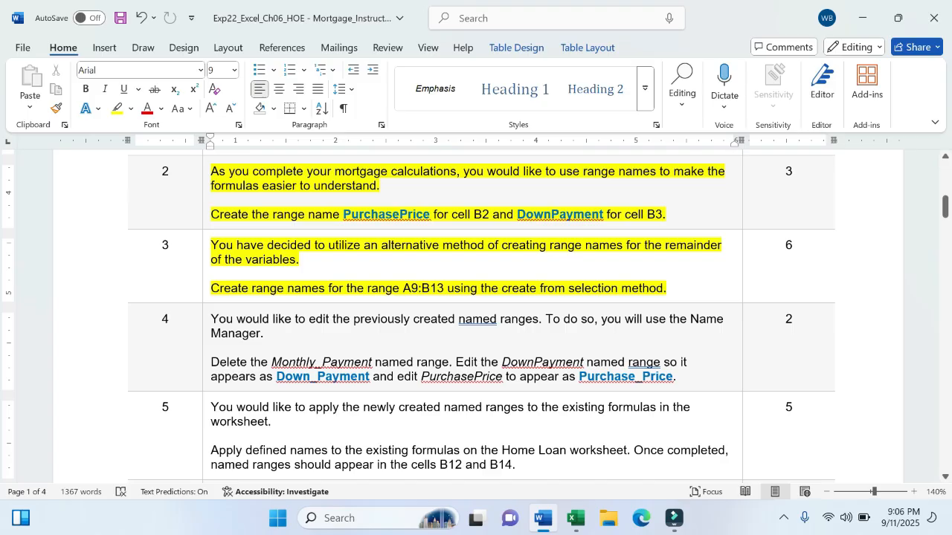
{"action": "left_click_drag", "start_coordinate": [211, 362], "coordinate": [457, 372]}
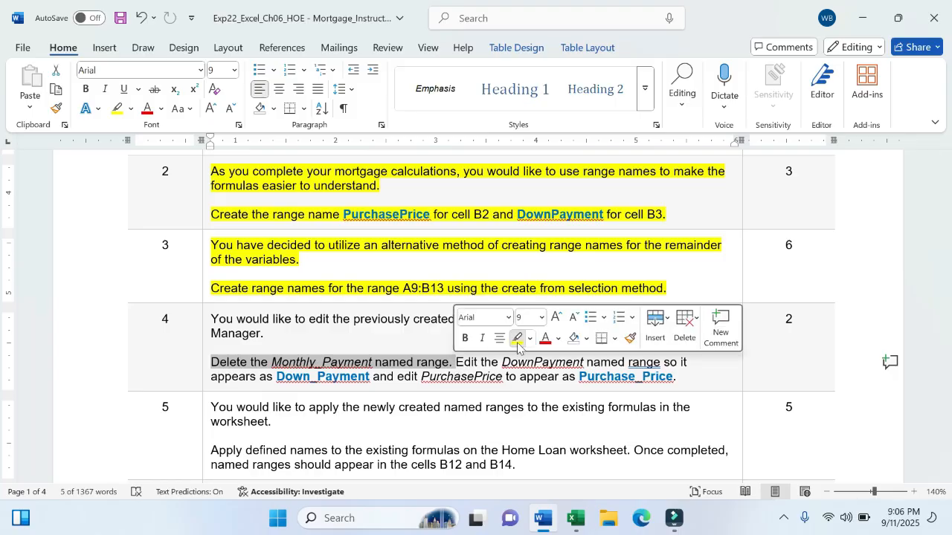
{"action": "left_click", "coordinate": [514, 338]}
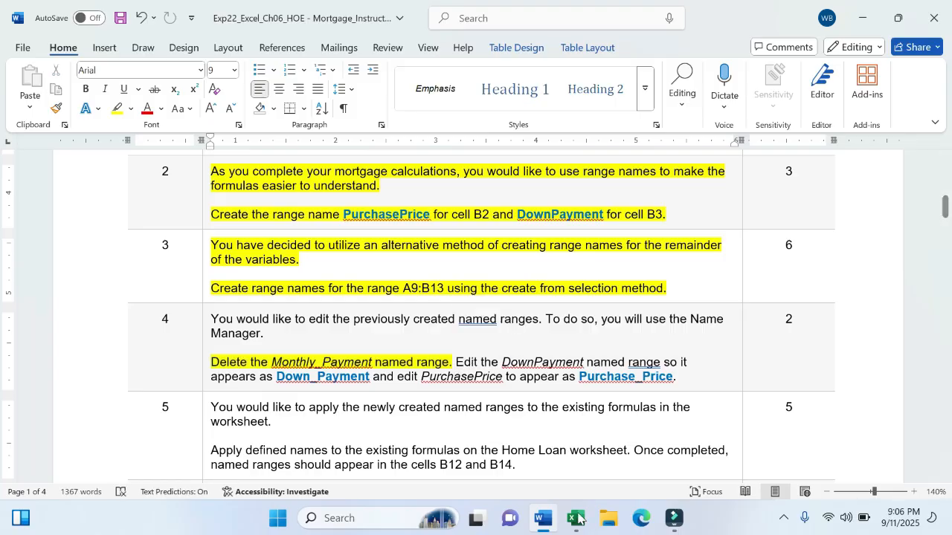
- Switch to Excel and delete the Monthly_Payment range name in the Name Manager
{"action": "left_click", "coordinate": [574, 518]}
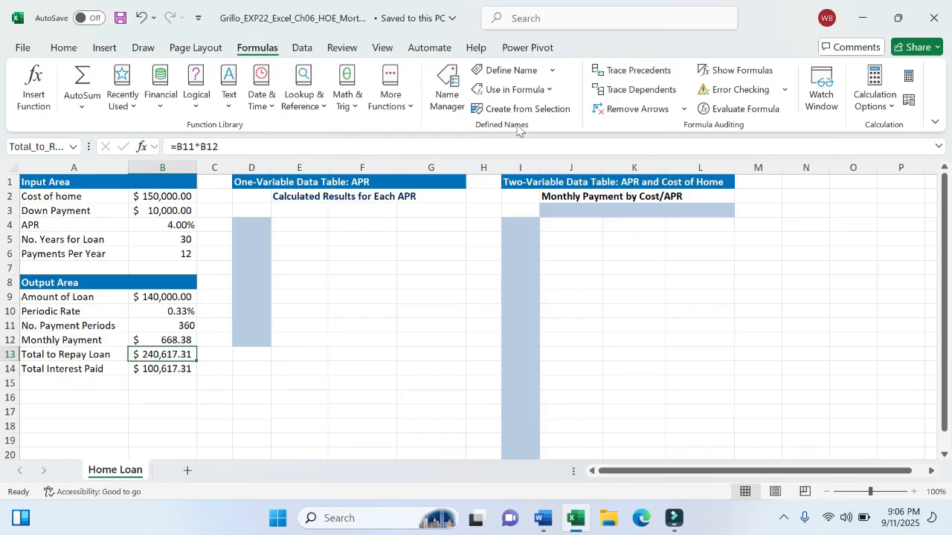
{"action": "left_click", "coordinate": [448, 93]}
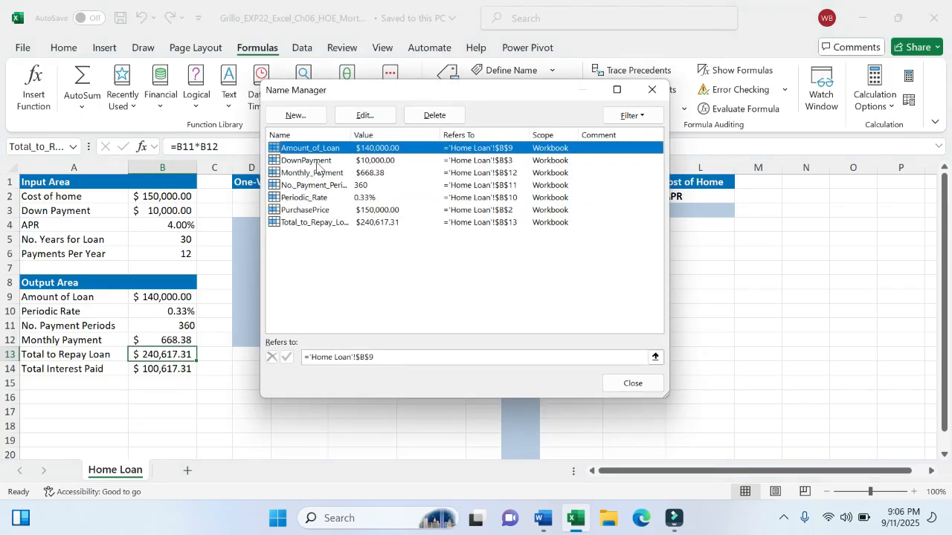
{"action": "left_click", "coordinate": [315, 176]}
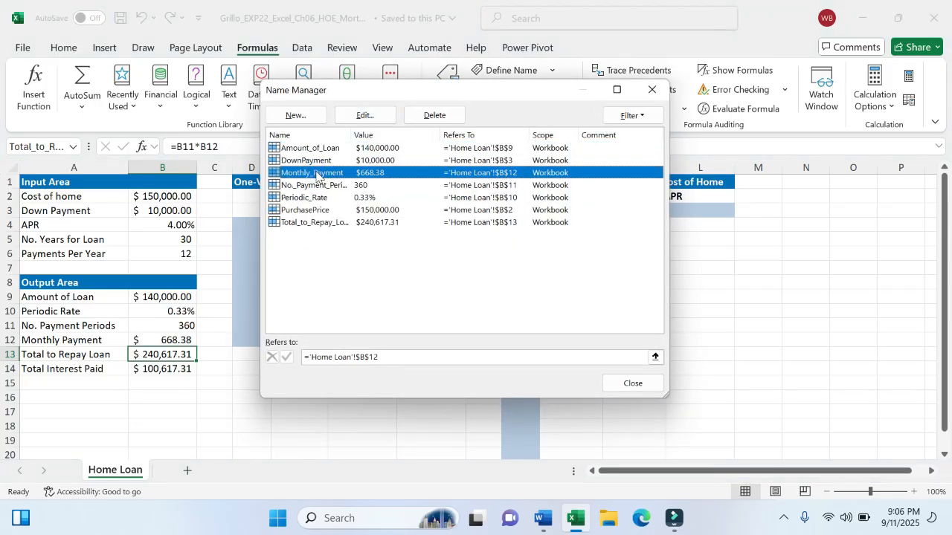
{"action": "left_click", "coordinate": [432, 115]}
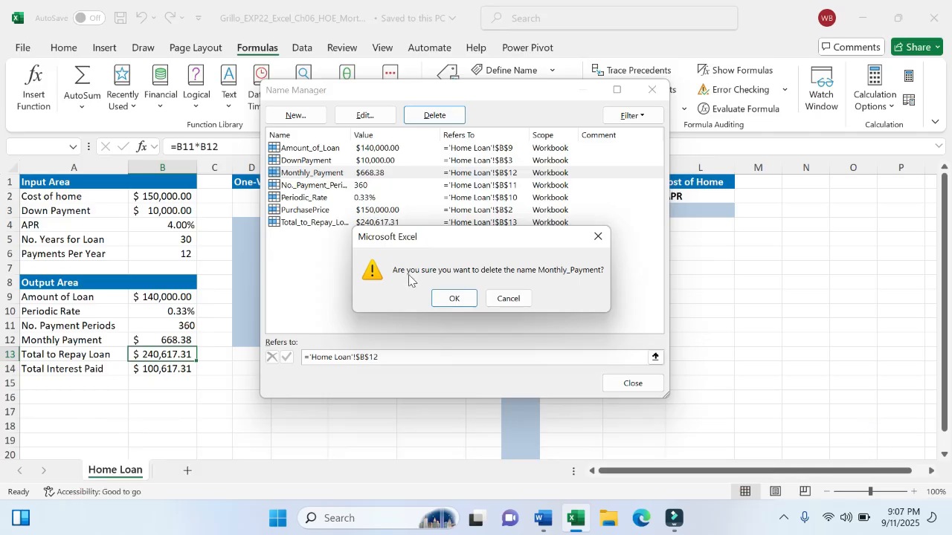
{"action": "left_click", "coordinate": [460, 301]}
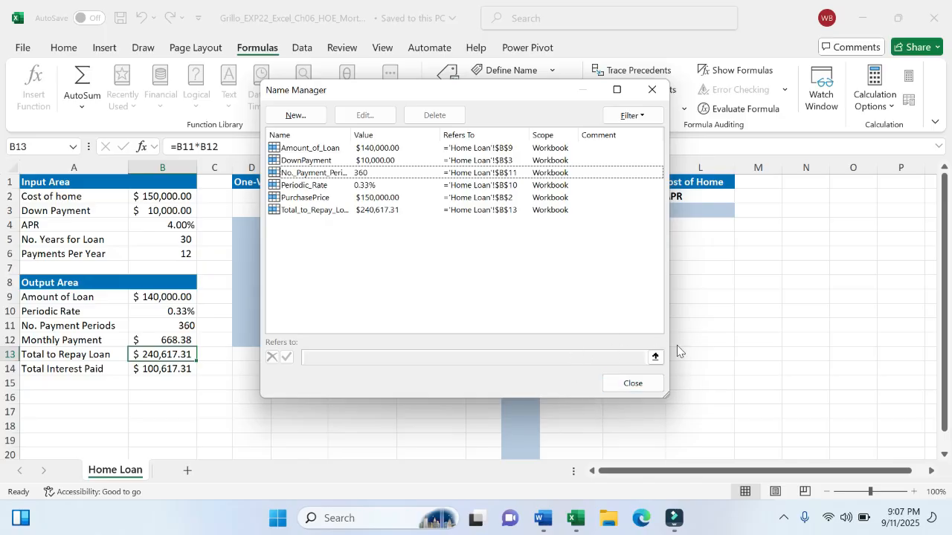
- Check step 4's DownPayment edit in the Word instructions, and rename that range in Excel's Name Manager as Down_Payment
{"action": "left_click", "coordinate": [545, 520]}
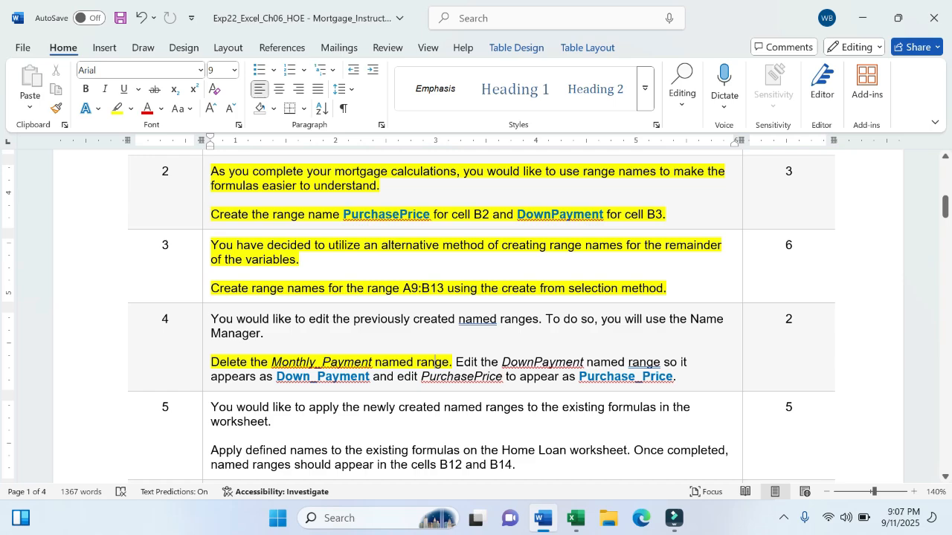
{"action": "left_click_drag", "start_coordinate": [455, 362], "coordinate": [371, 376]}
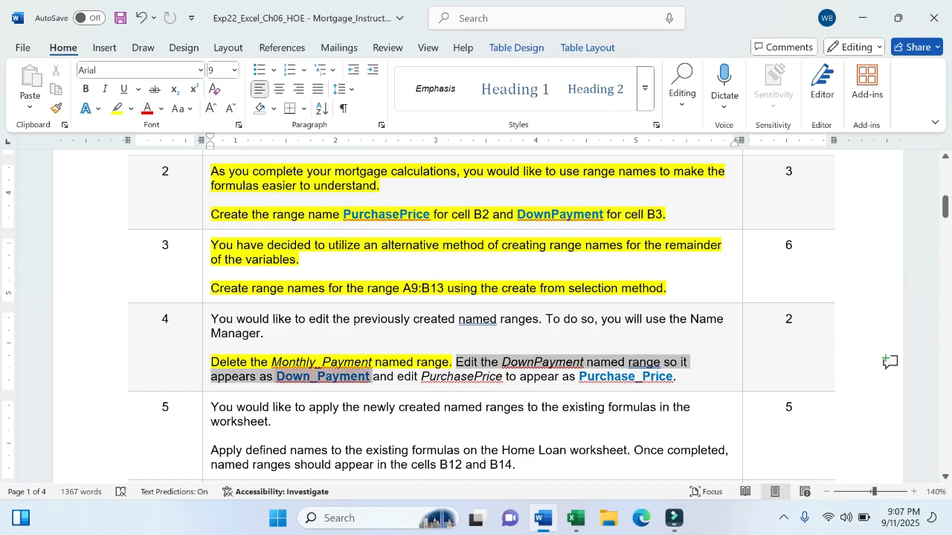
{"action": "left_click", "coordinate": [373, 386]}
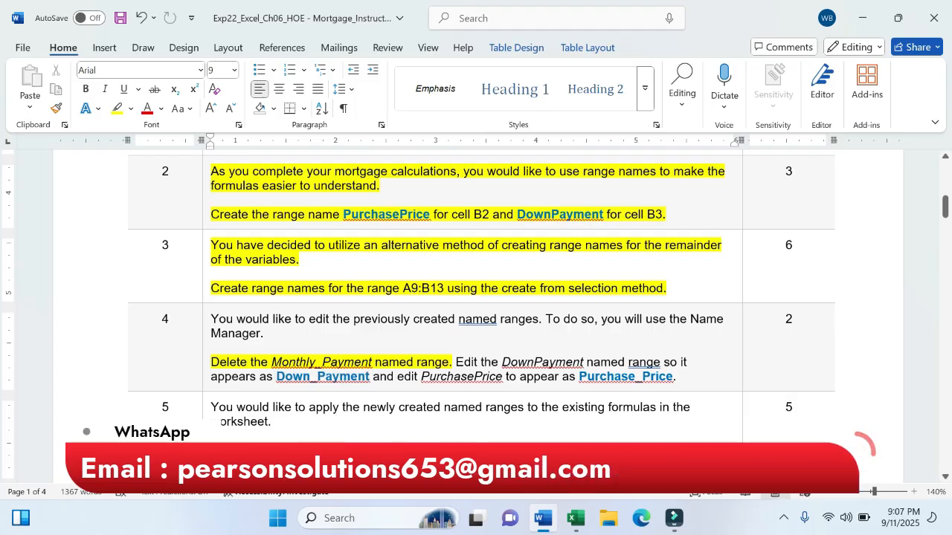
{"action": "left_click", "coordinate": [577, 519]}
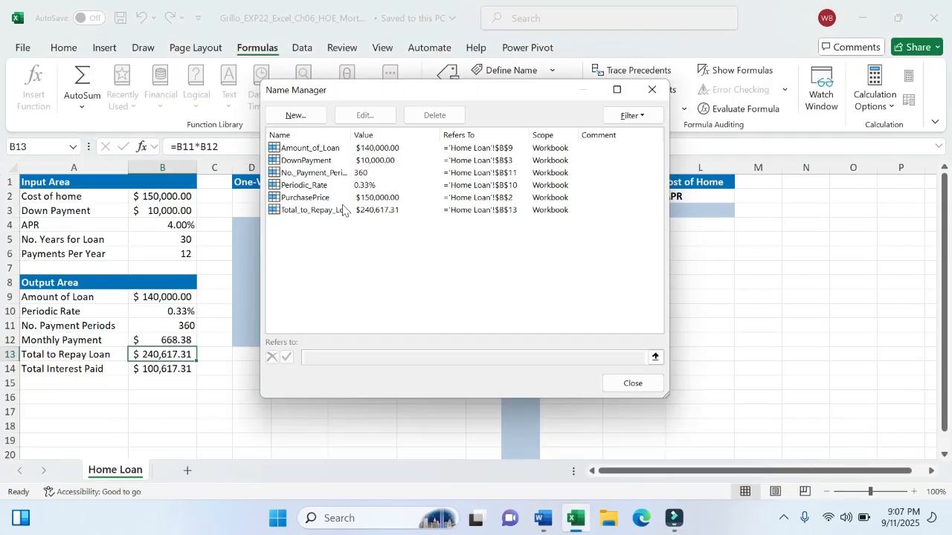
{"action": "left_click", "coordinate": [327, 161]}
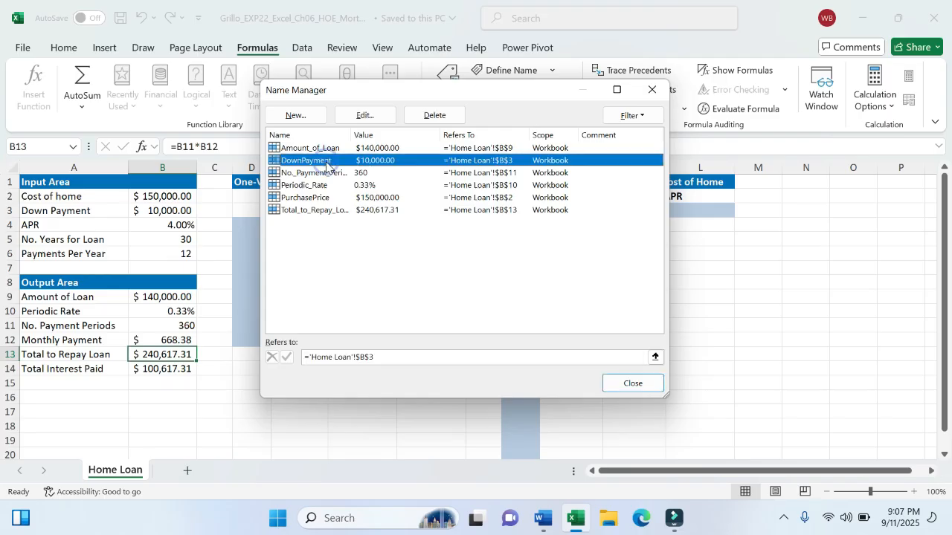
{"action": "left_click", "coordinate": [372, 119]}
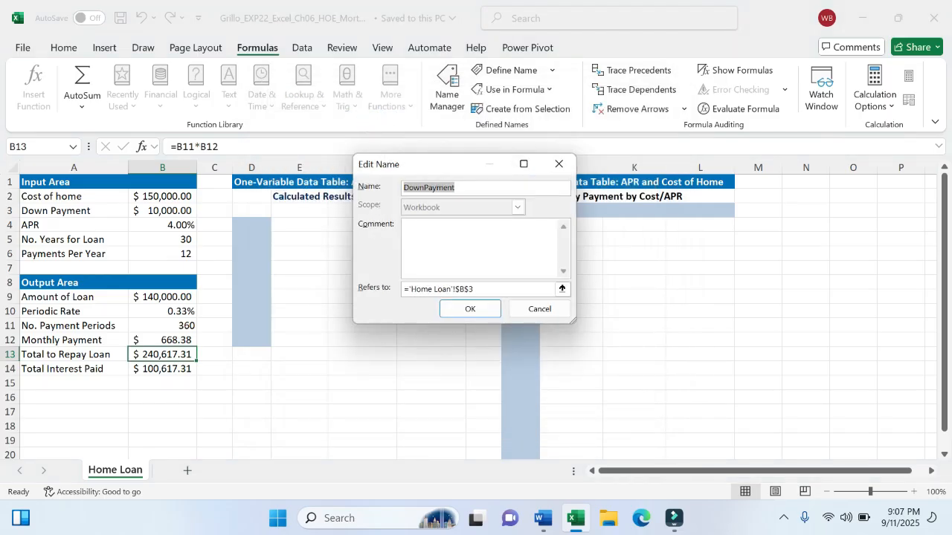
{"action": "type", "text": "D"}
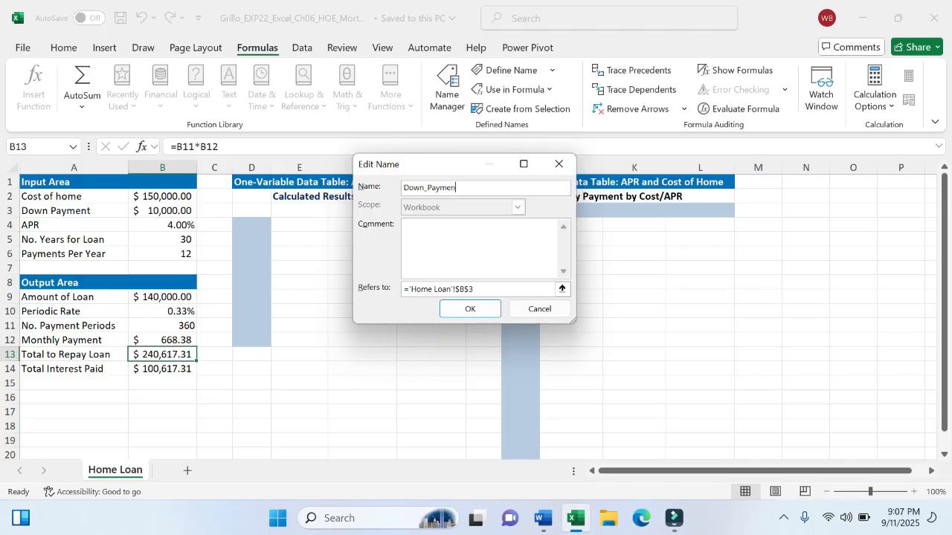
{"action": "left_click", "coordinate": [471, 311]}
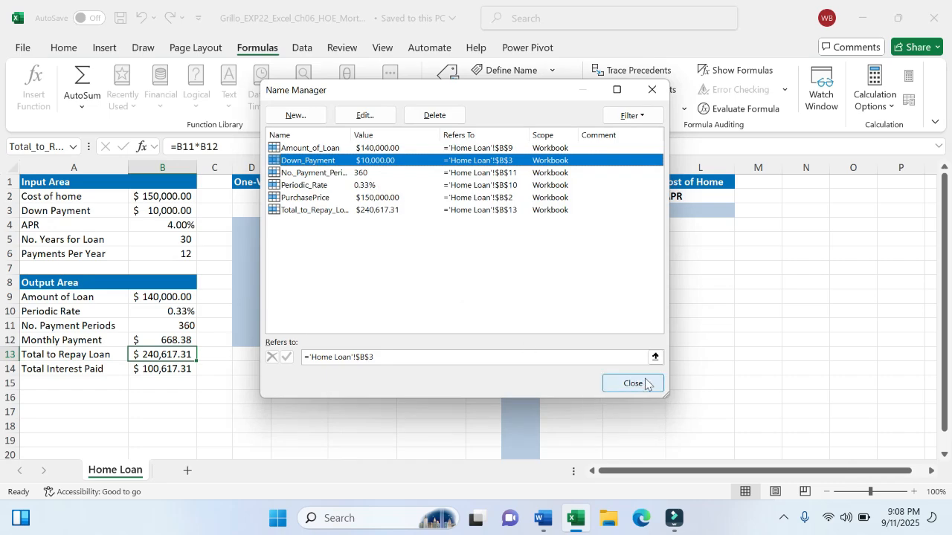
- Check step 4's PurchasePrice edit in Word, rename that range in Excel as Purchase_Price, and close the Name Manager
{"action": "left_click", "coordinate": [544, 519]}
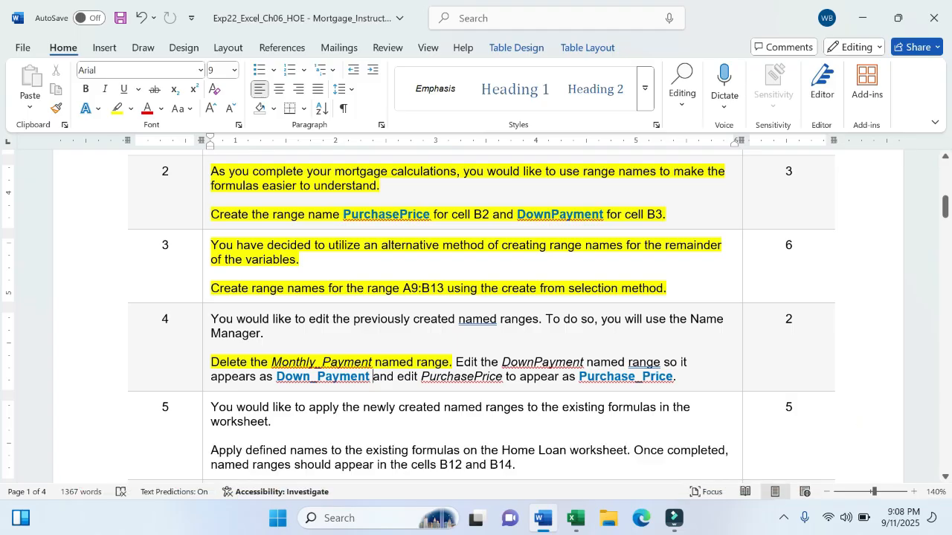
{"action": "left_click_drag", "start_coordinate": [397, 376], "coordinate": [679, 376]}
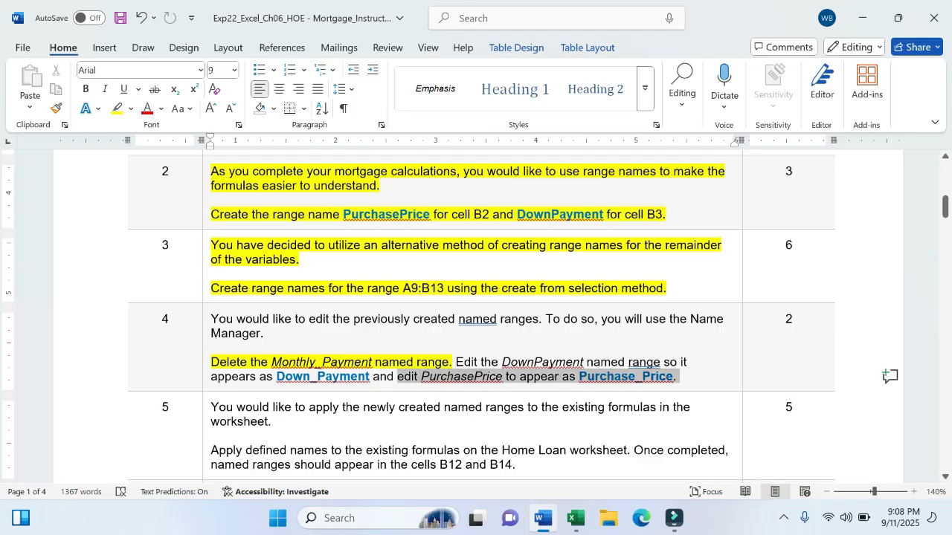
{"action": "left_click", "coordinate": [679, 377]}
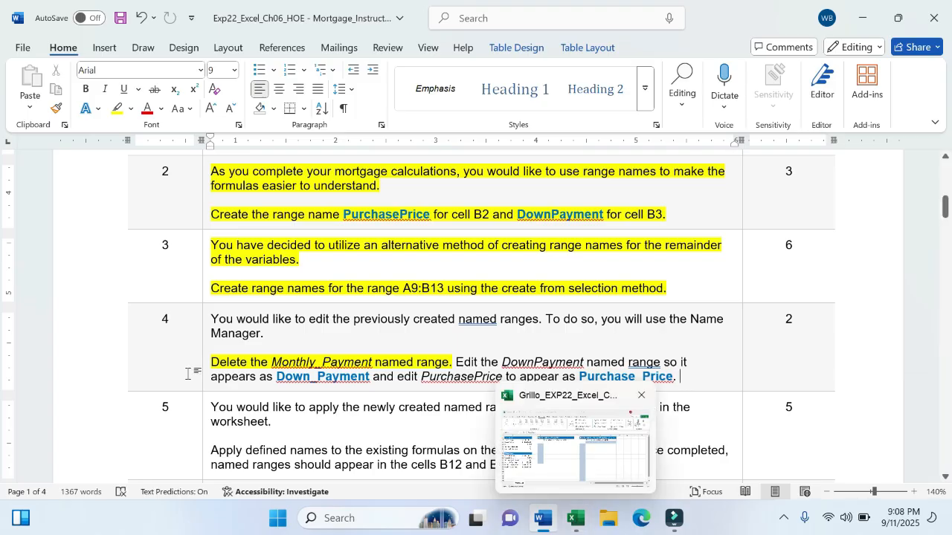
{"action": "left_click", "coordinate": [575, 513]}
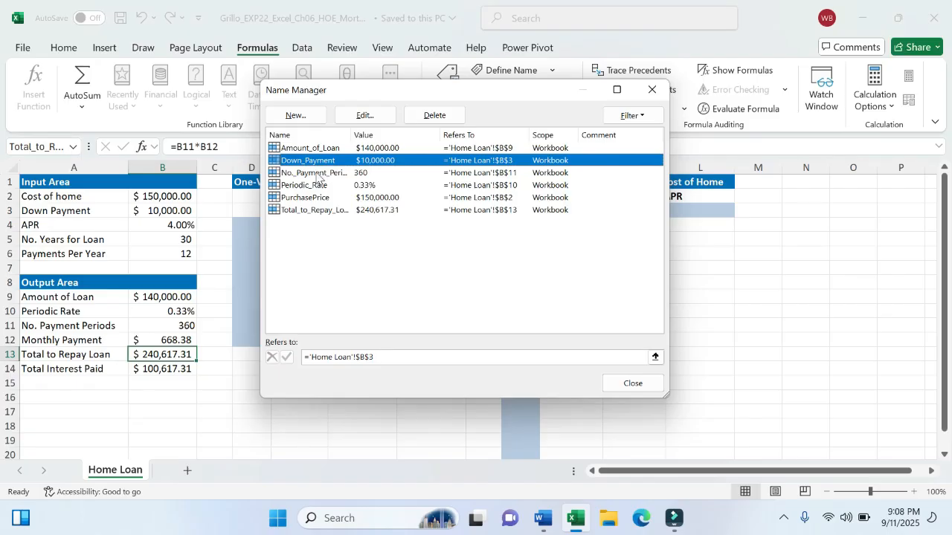
{"action": "left_click", "coordinate": [318, 198]}
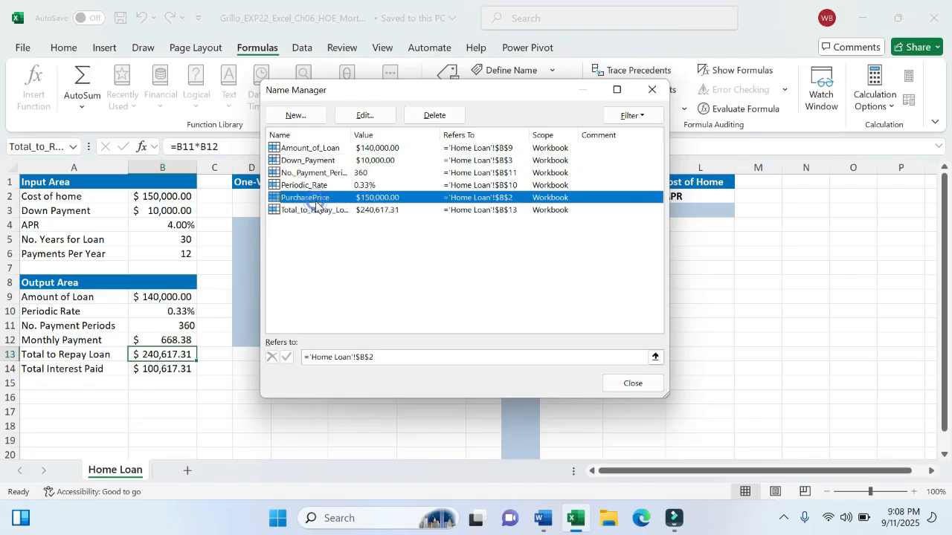
{"action": "left_click", "coordinate": [380, 116]}
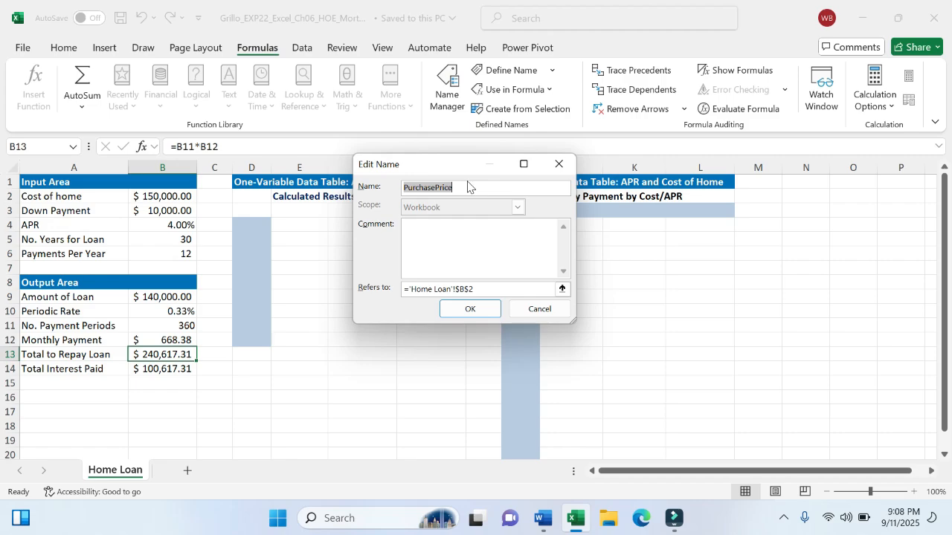
{"action": "type", "text": "P"}
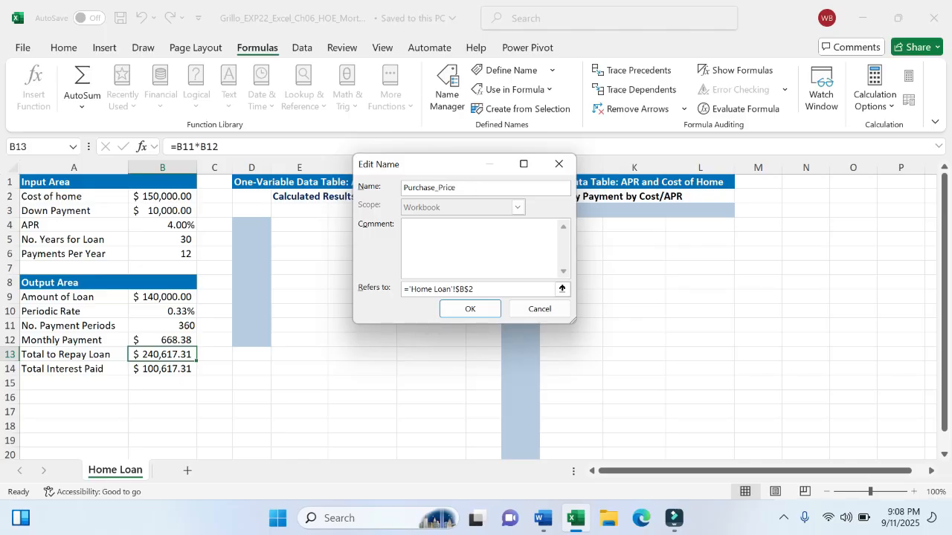
{"action": "left_click", "coordinate": [480, 309]}
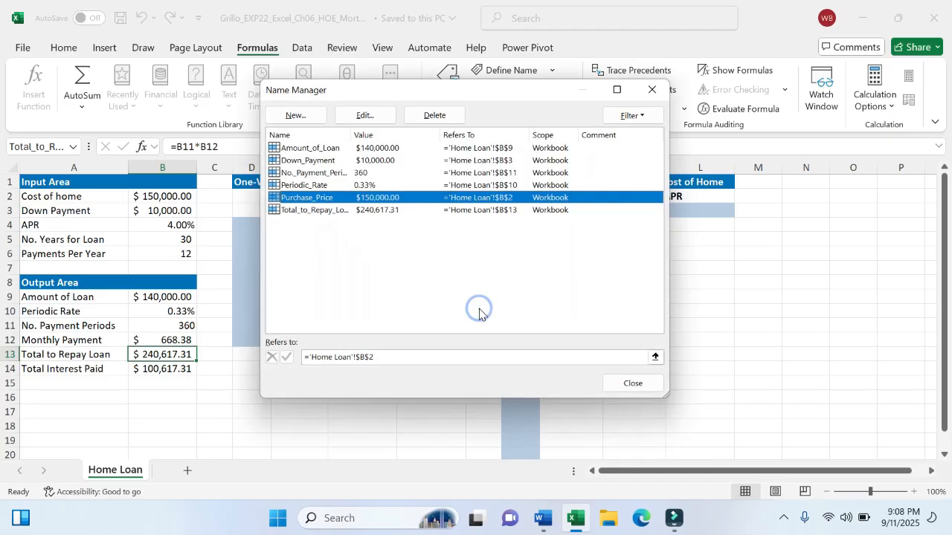
{"action": "left_click", "coordinate": [636, 387]}
- Check the range name of the Down Payment value in cell B3
{"action": "left_click", "coordinate": [351, 380]}
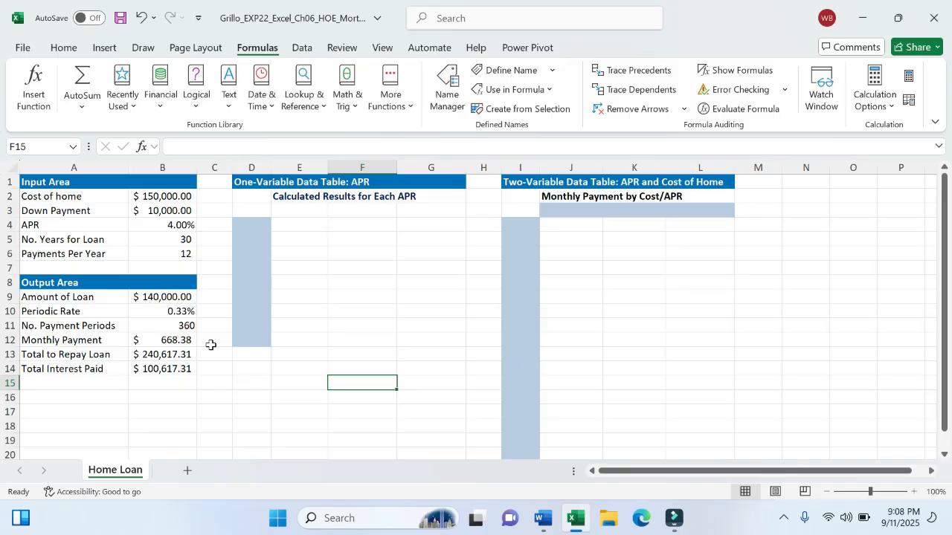
{"action": "left_click", "coordinate": [164, 214]}
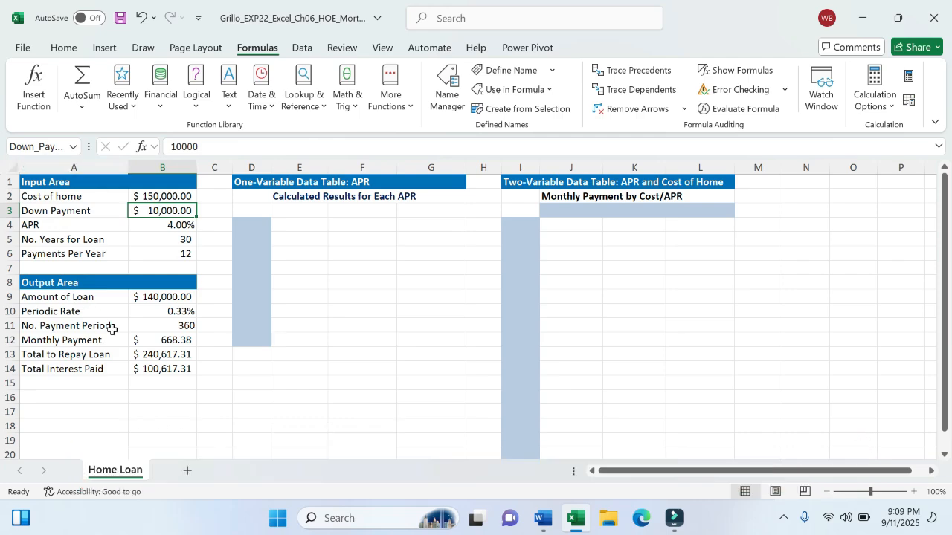
- Check the range names of the Monthly Payment, No. Payment Periods, Periodic Rate and No. Years for Loan value cells
{"action": "left_click", "coordinate": [157, 339]}
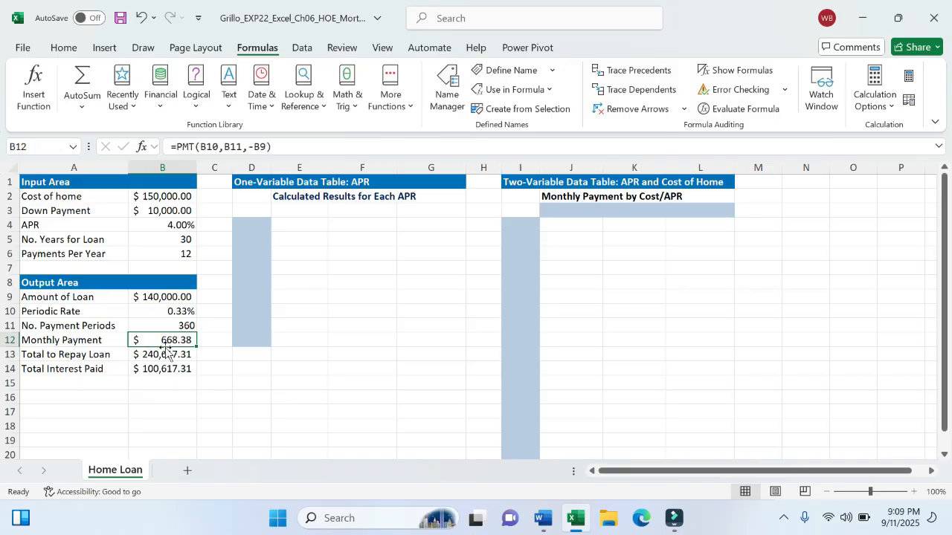
{"action": "left_click", "coordinate": [162, 326]}
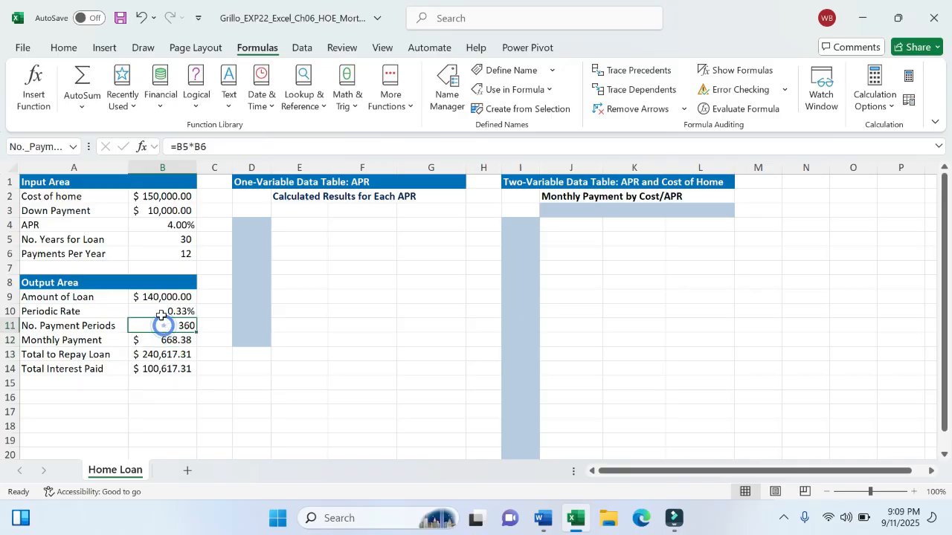
{"action": "left_click", "coordinate": [160, 313]}
{"action": "left_click", "coordinate": [163, 239]}
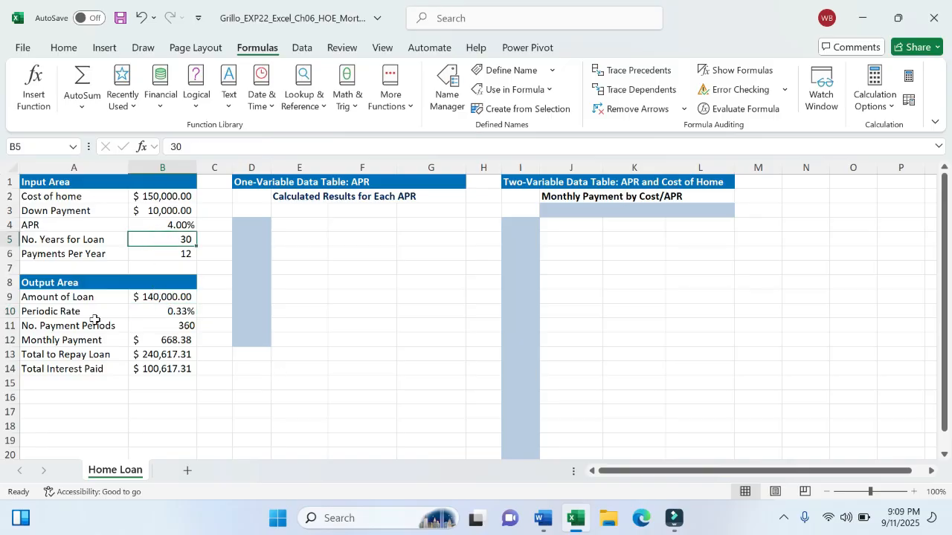
{"action": "left_click", "coordinate": [58, 298]}
{"action": "left_click_drag", "start_coordinate": [58, 299], "coordinate": [173, 356]}
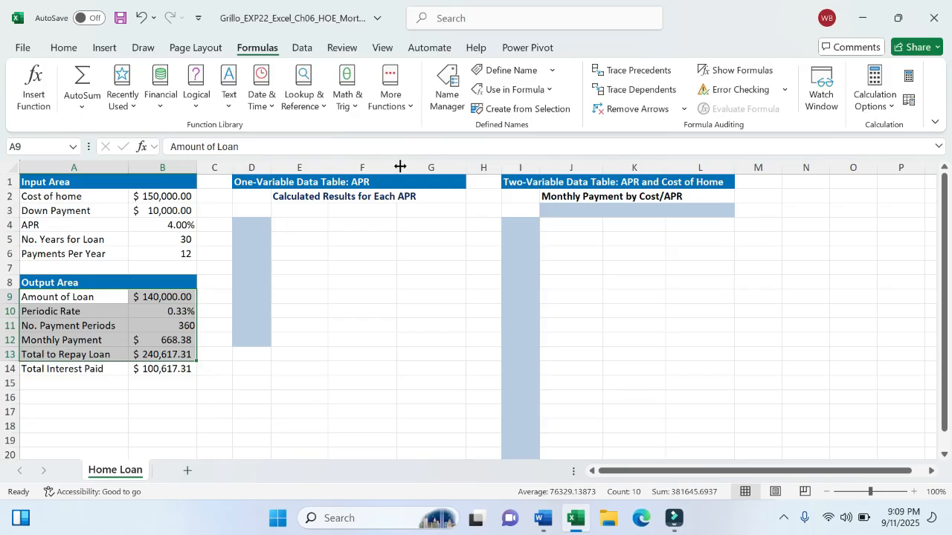
{"action": "left_click", "coordinate": [516, 112]}
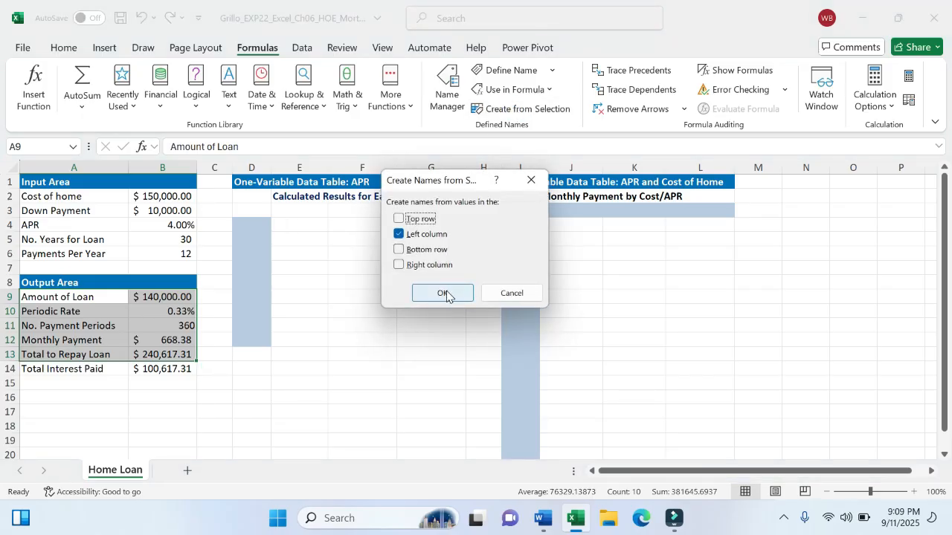
{"action": "left_click", "coordinate": [516, 293]}
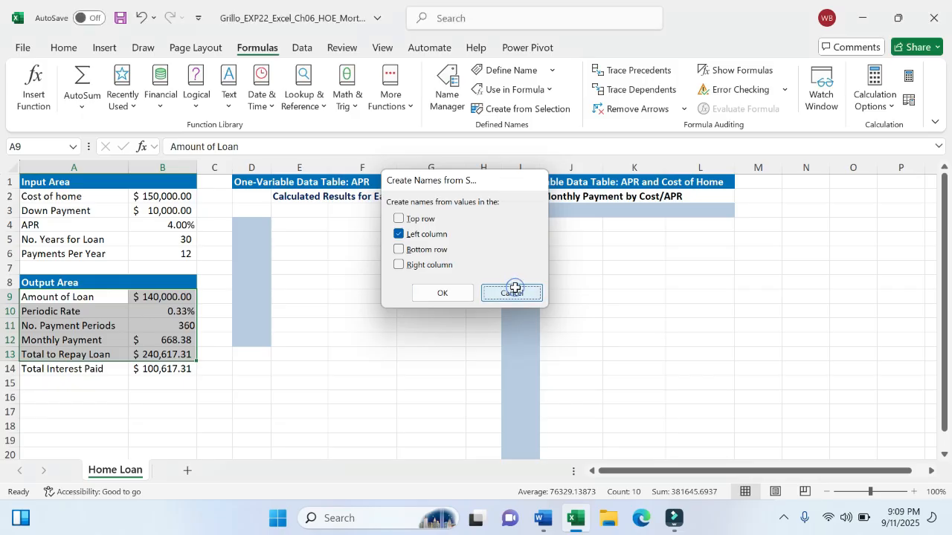
- Review the list of range names in the Name Manager, and highlight all of step 4 in yellow in the Word instructions
{"action": "left_click", "coordinate": [444, 108]}
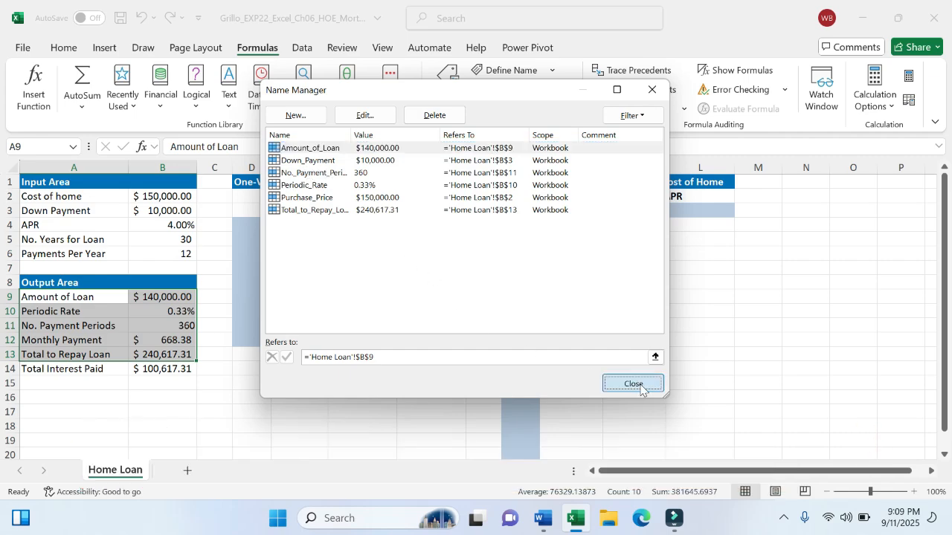
{"action": "left_click", "coordinate": [635, 383]}
{"action": "left_click", "coordinate": [538, 518]}
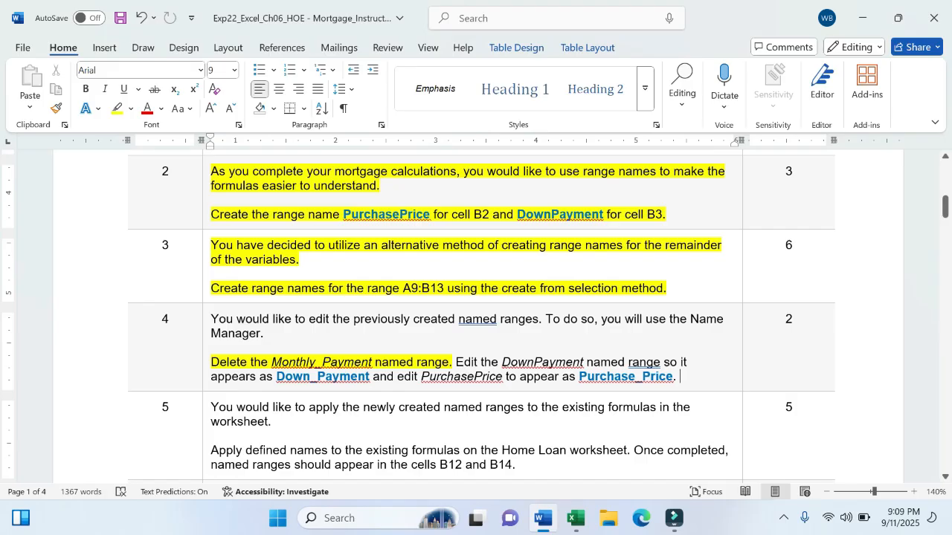
{"action": "left_click_drag", "start_coordinate": [214, 319], "coordinate": [678, 377]}
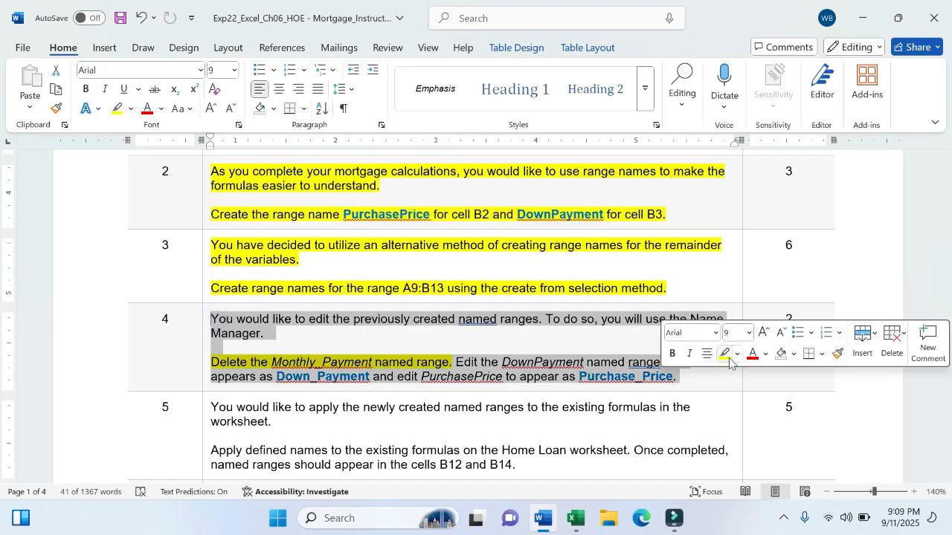
{"action": "left_click", "coordinate": [723, 354]}
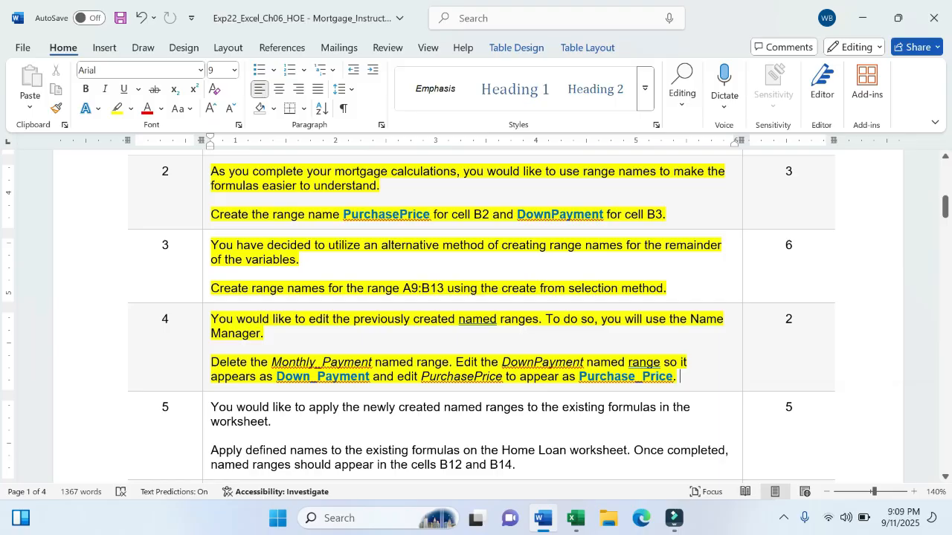
- Read step 5 in the Word instructions and highlight its sentence about applying defined names to the existing formulas in yellow
{"action": "scroll", "coordinate": [476, 312], "scroll_direction": "down", "scroll_amount": 4}
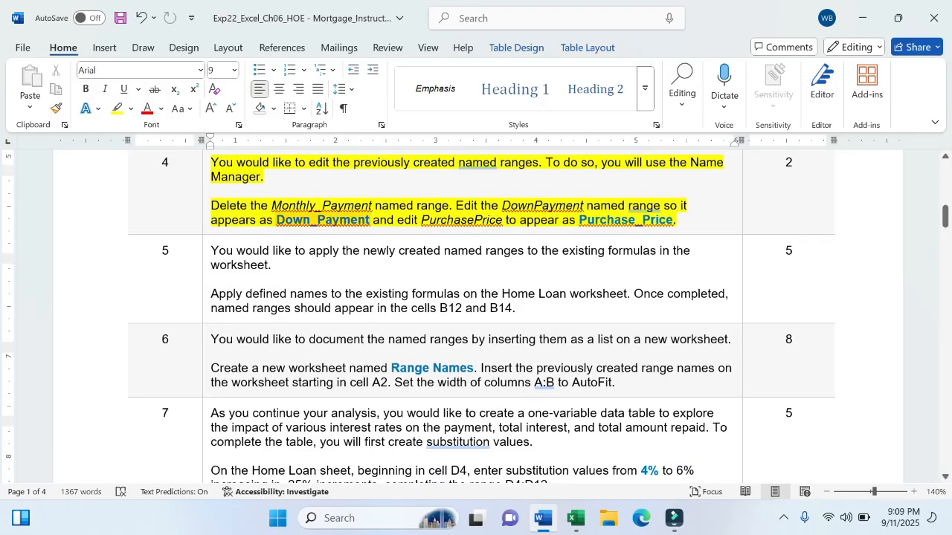
{"action": "scroll", "coordinate": [476, 316], "scroll_direction": "up", "scroll_amount": 3}
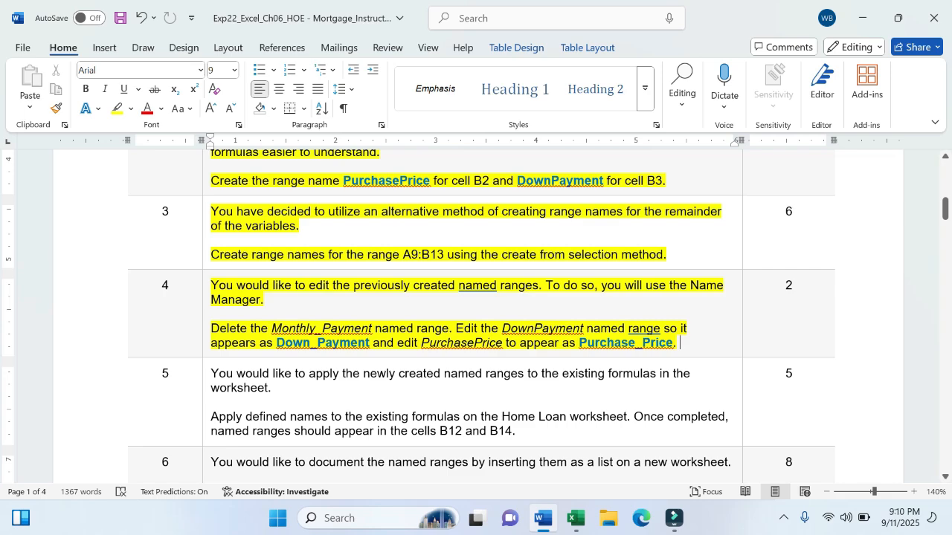
{"action": "scroll", "coordinate": [476, 316], "scroll_direction": "down", "scroll_amount": 4}
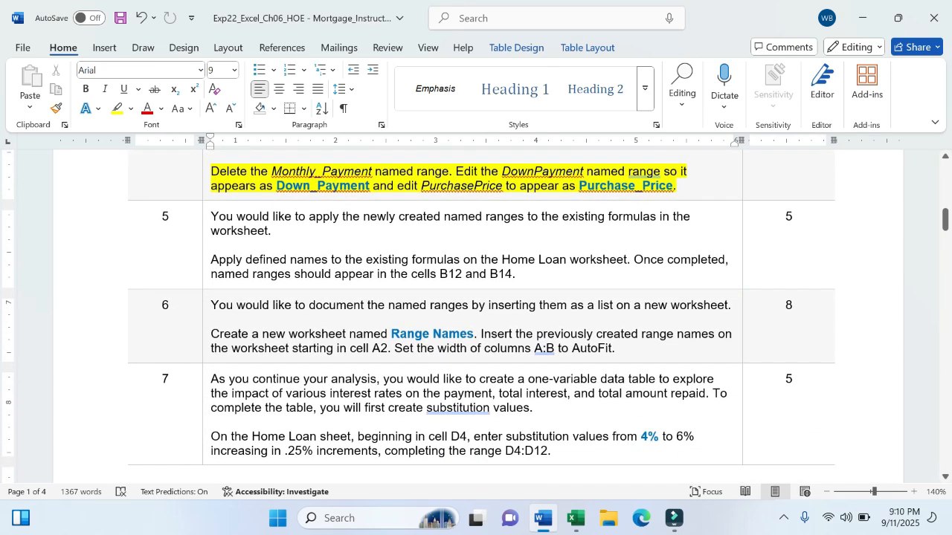
{"action": "left_click_drag", "start_coordinate": [211, 260], "coordinate": [636, 270]}
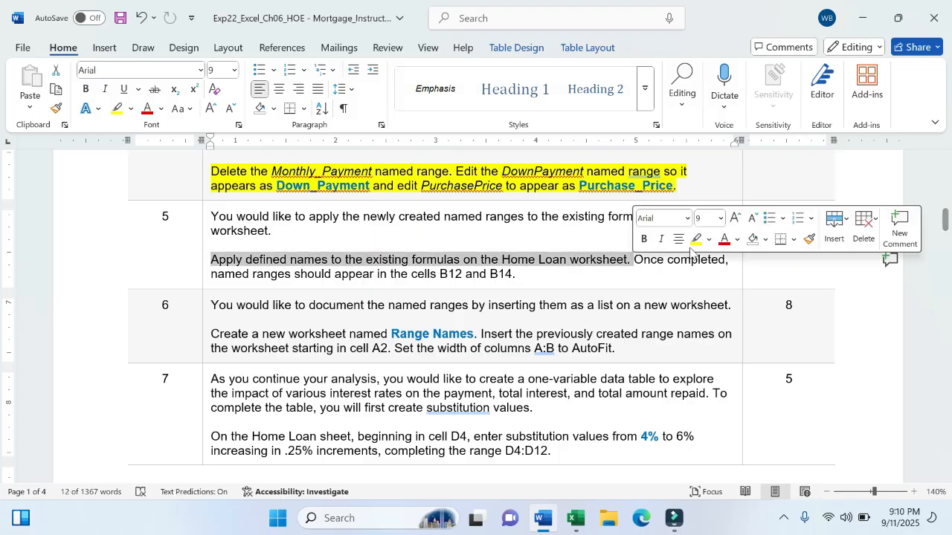
{"action": "left_click", "coordinate": [696, 239]}
{"action": "left_click", "coordinate": [575, 519]}
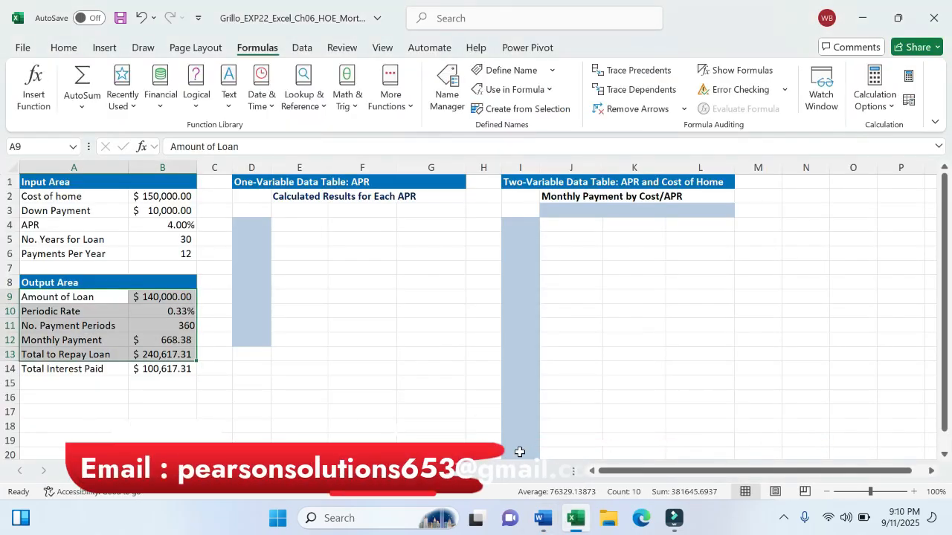
{"action": "left_click", "coordinate": [549, 523]}
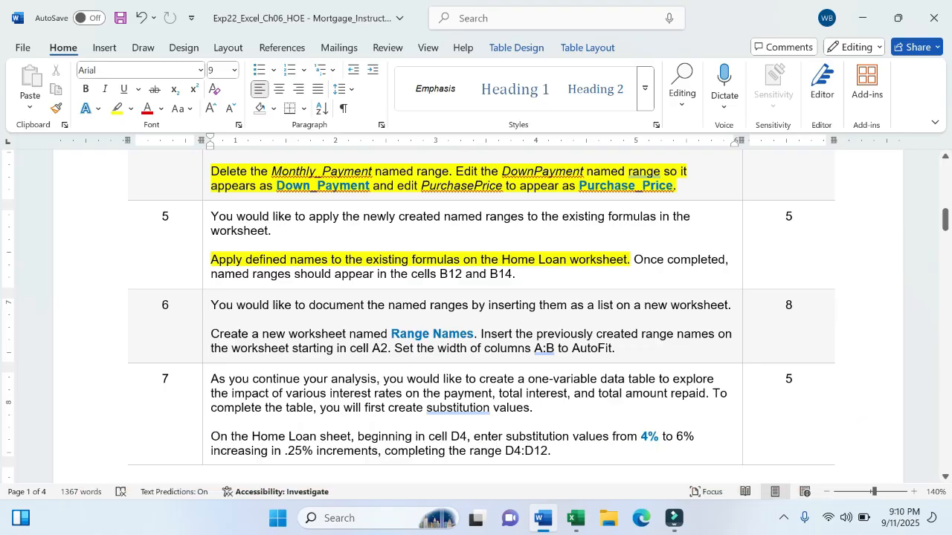
- Switch to Excel and replace the B10 reference in cell B12's PMT formula with the range name Periodic_Rate
{"action": "left_click", "coordinate": [575, 518]}
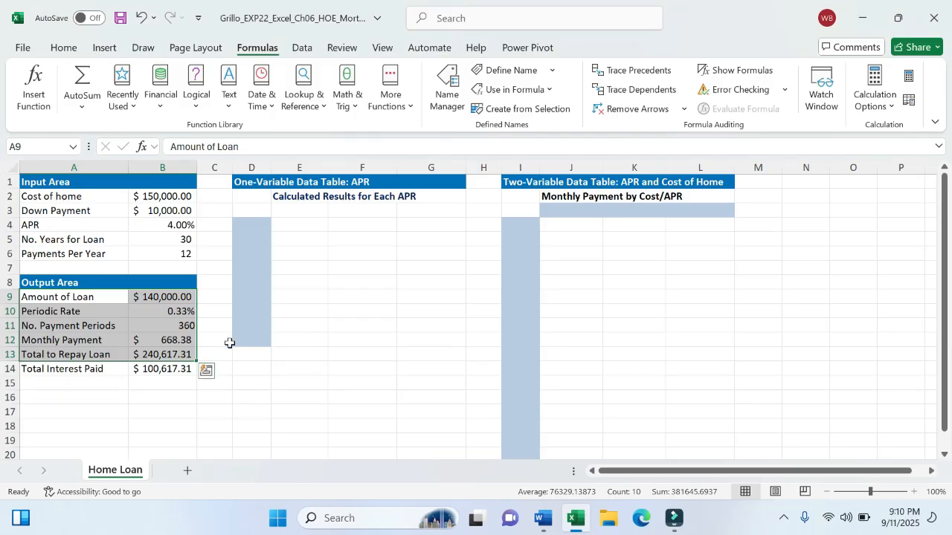
{"action": "left_click", "coordinate": [148, 340]}
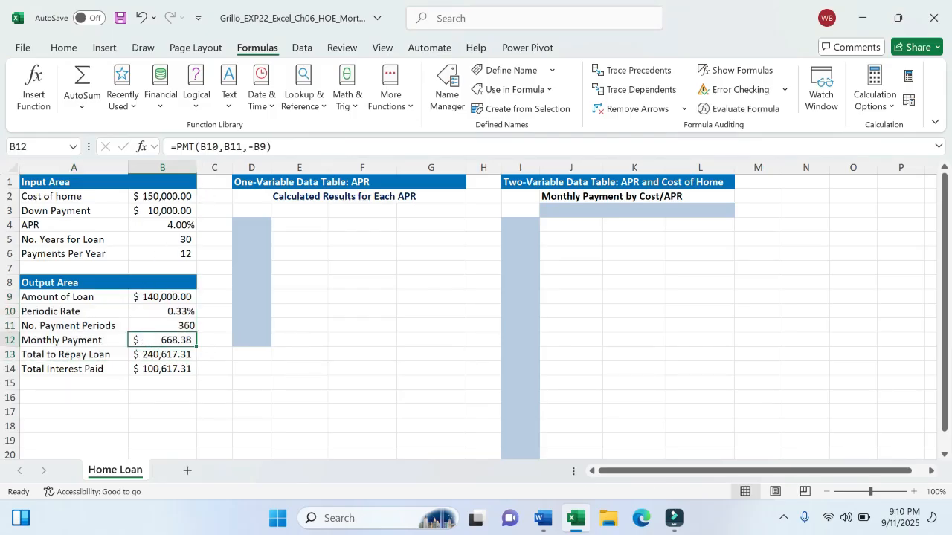
{"action": "left_click", "coordinate": [211, 146]}
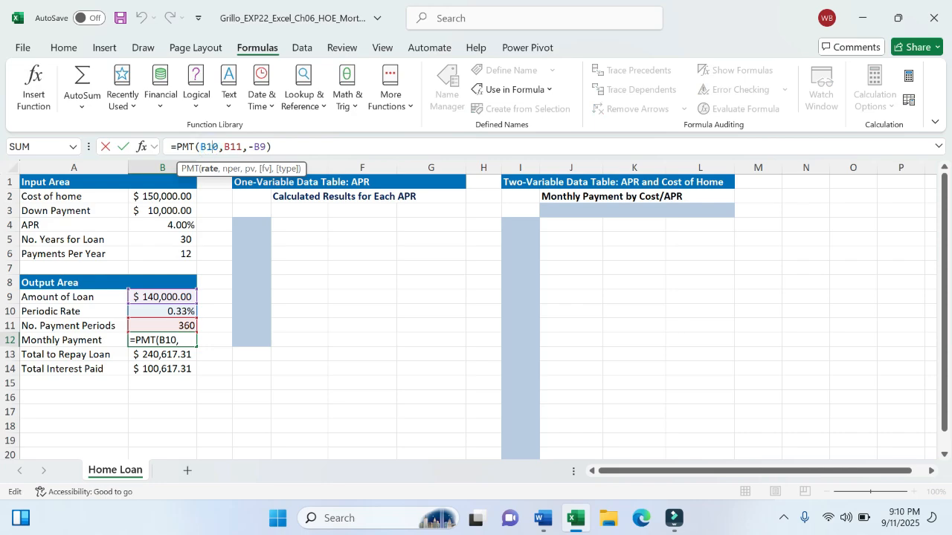
{"action": "left_click", "coordinate": [229, 146]}
{"action": "left_click", "coordinate": [259, 146]}
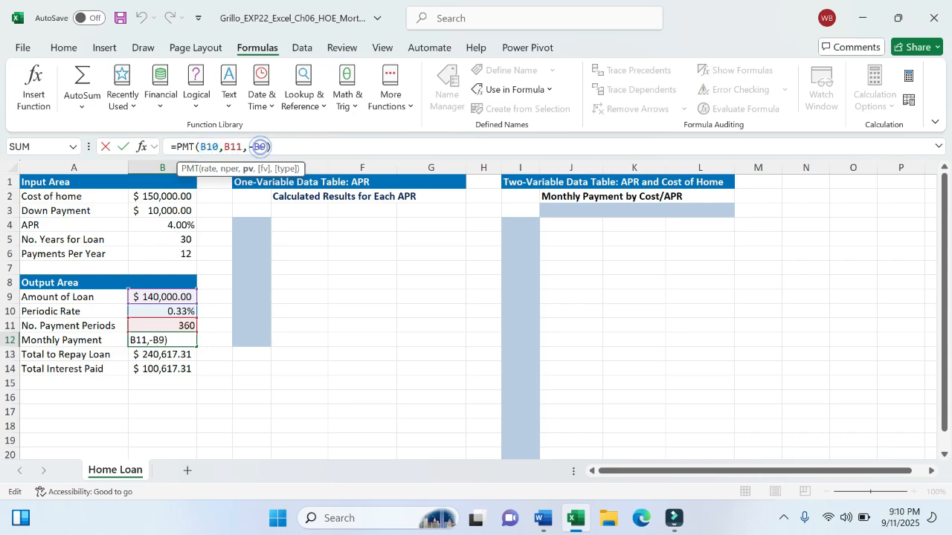
{"action": "left_click", "coordinate": [217, 146]}
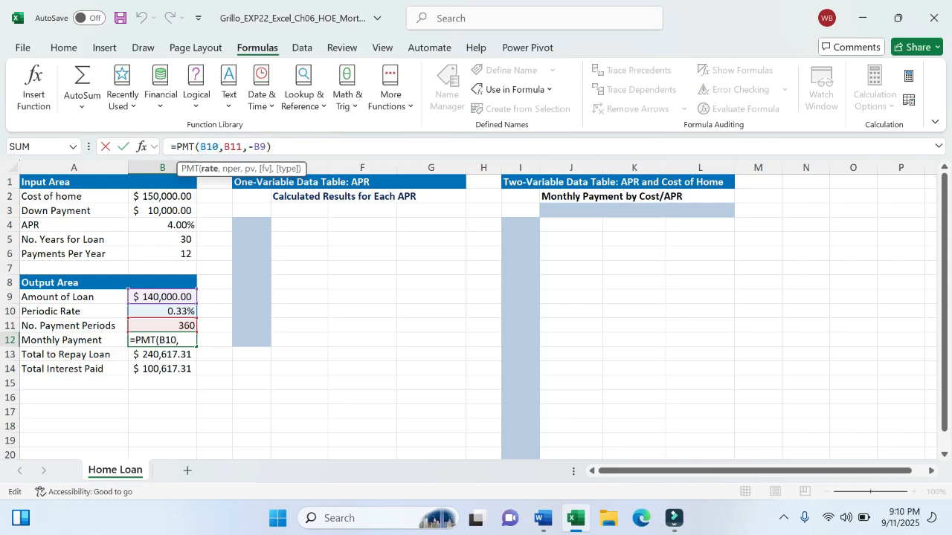
{"action": "key", "text": "BackSpace"}
{"action": "key", "text": "BackSpace"}
{"action": "key", "text": "BackSpace"}
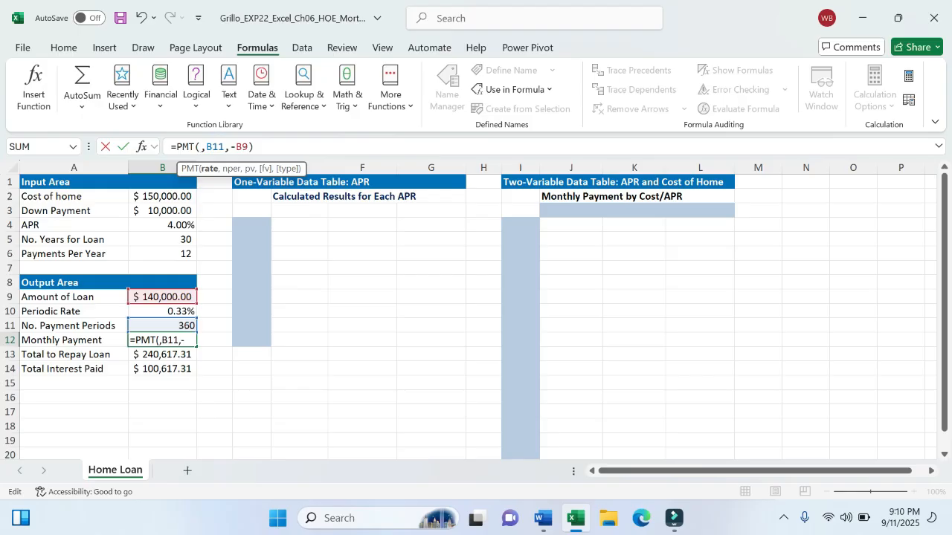
{"action": "type", "text": "Per"}
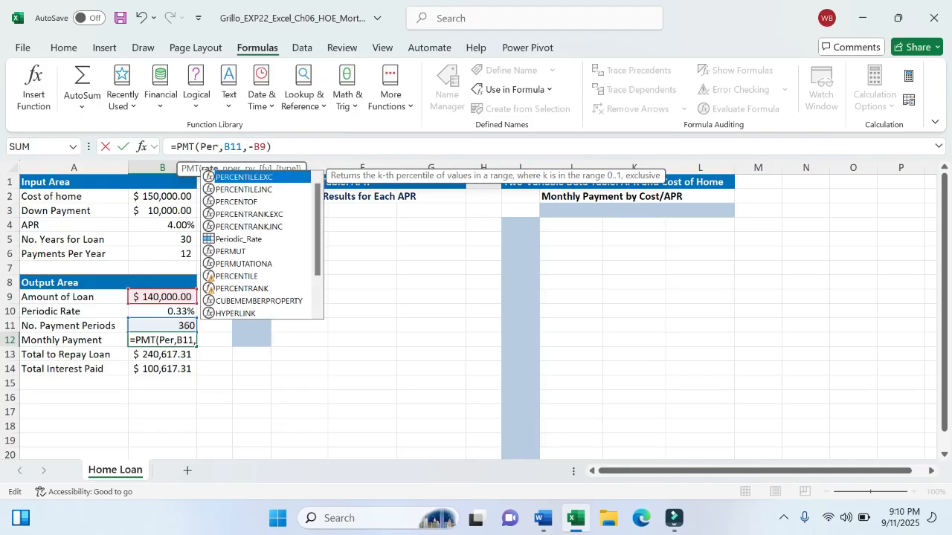
{"action": "type", "text": "i"}
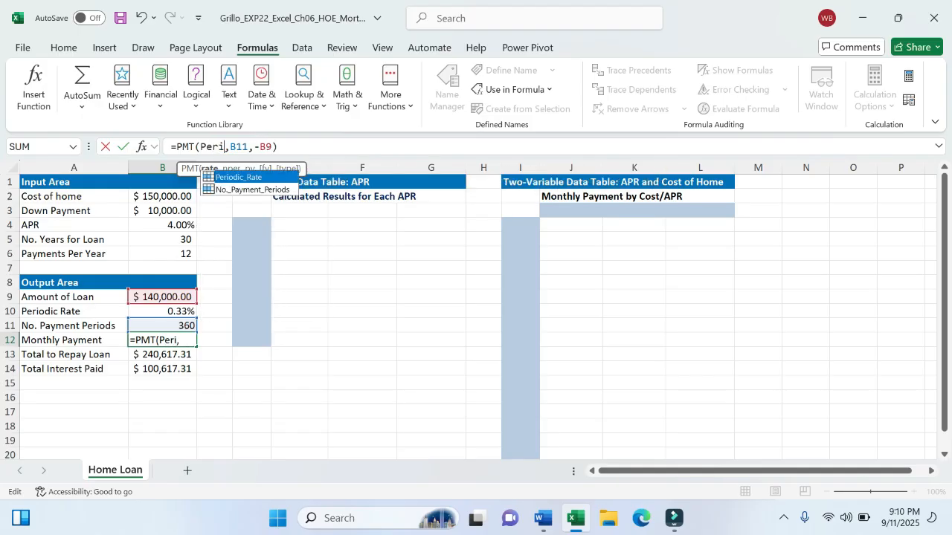
{"action": "double_click", "coordinate": [250, 180]}
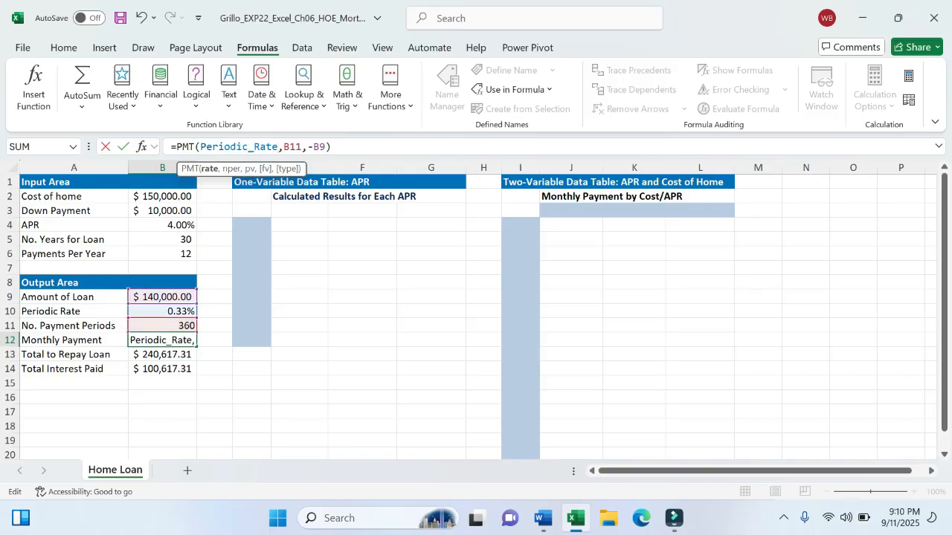
- Remove the B11 reference from the nper argument of cell B12's PMT formula
{"action": "left_click", "coordinate": [301, 147]}
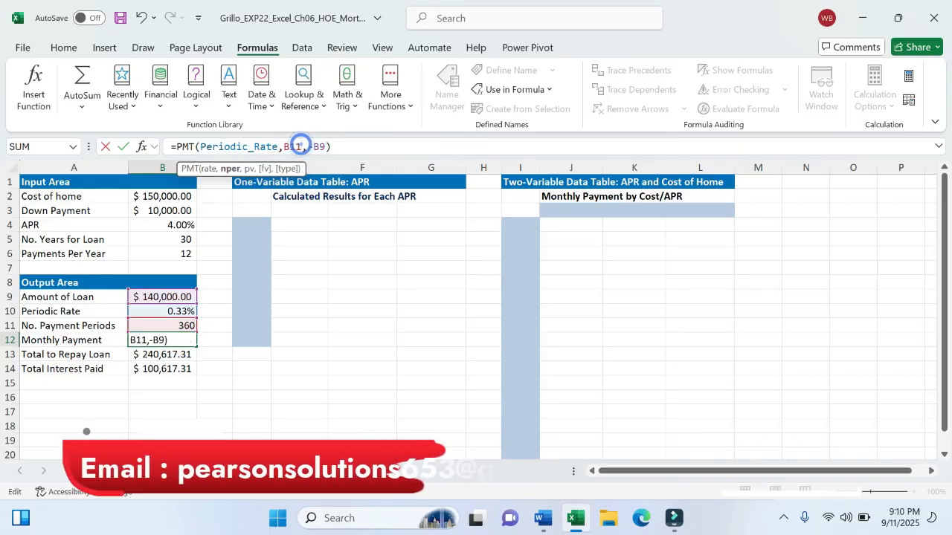
{"action": "key", "text": "BackSpace"}
{"action": "key", "text": "BackSpace"}
{"action": "key", "text": "BackSpace"}
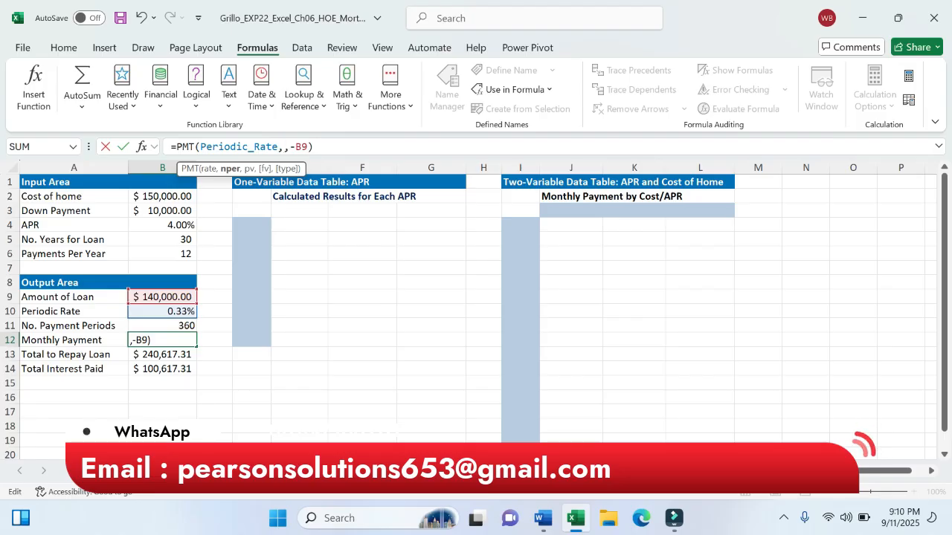
{"action": "type", "text": "No."}
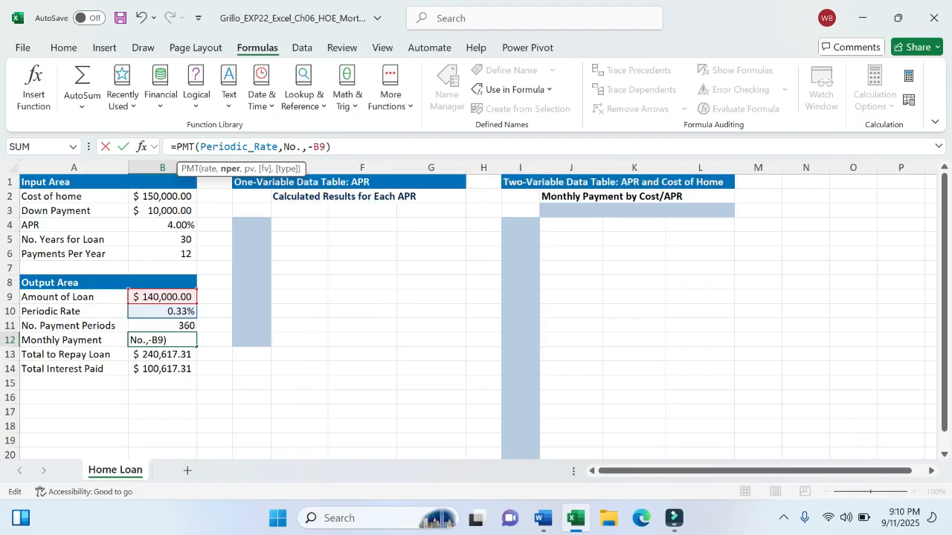
{"action": "type", "text": "O"}
{"action": "key", "text": "BackSpace"}
{"action": "key", "text": "BackSpace"}
{"action": "key", "text": "BackSpace"}
{"action": "key", "text": "BackSpace"}
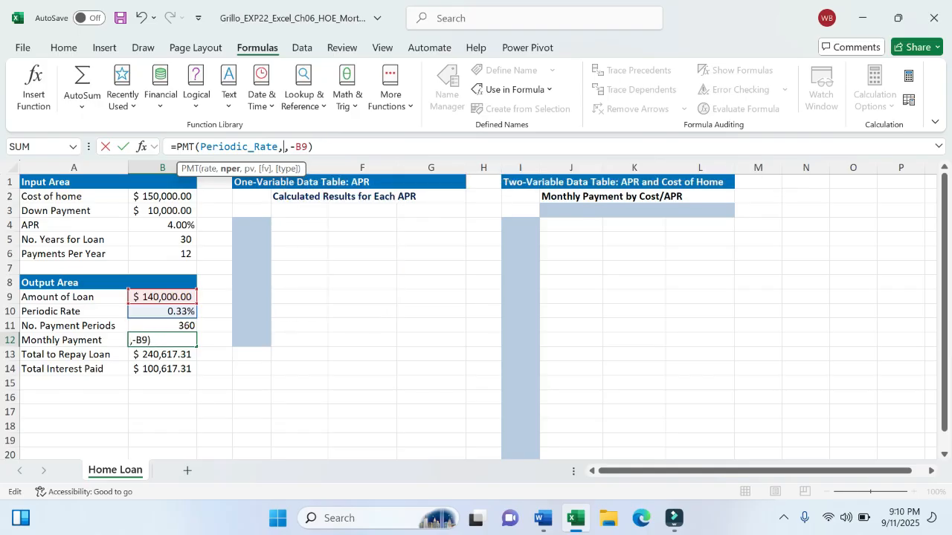
{"action": "left_click", "coordinate": [777, 528]}
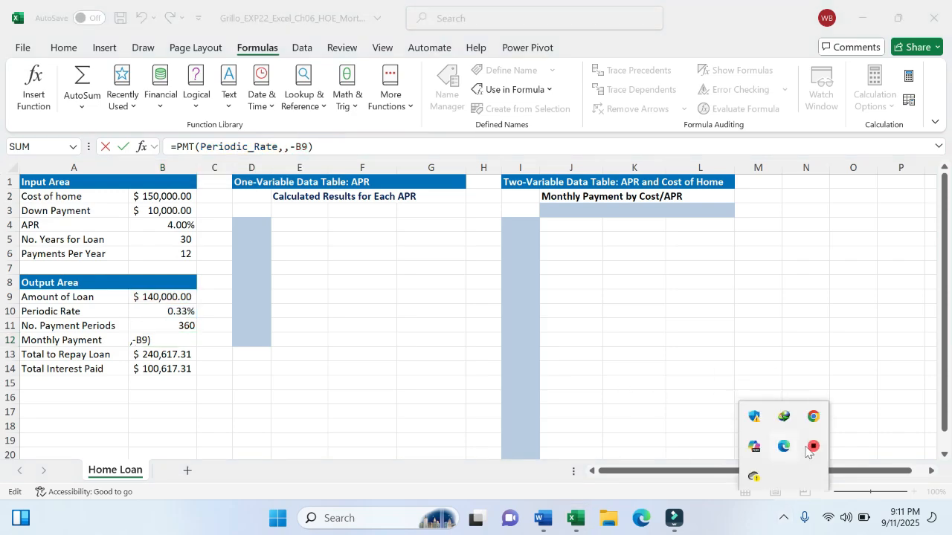
{"action": "right_click", "coordinate": [812, 446]}
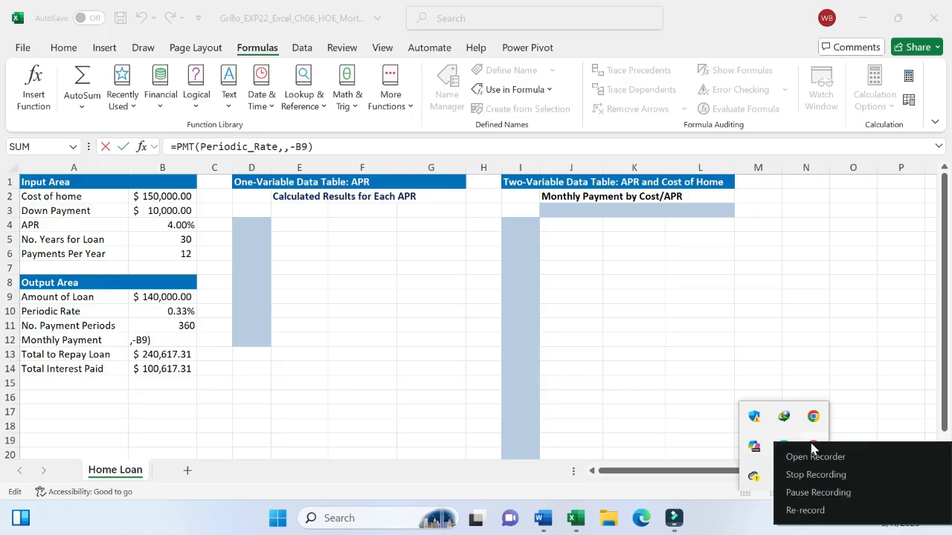
{"action": "left_click", "coordinate": [816, 491]}
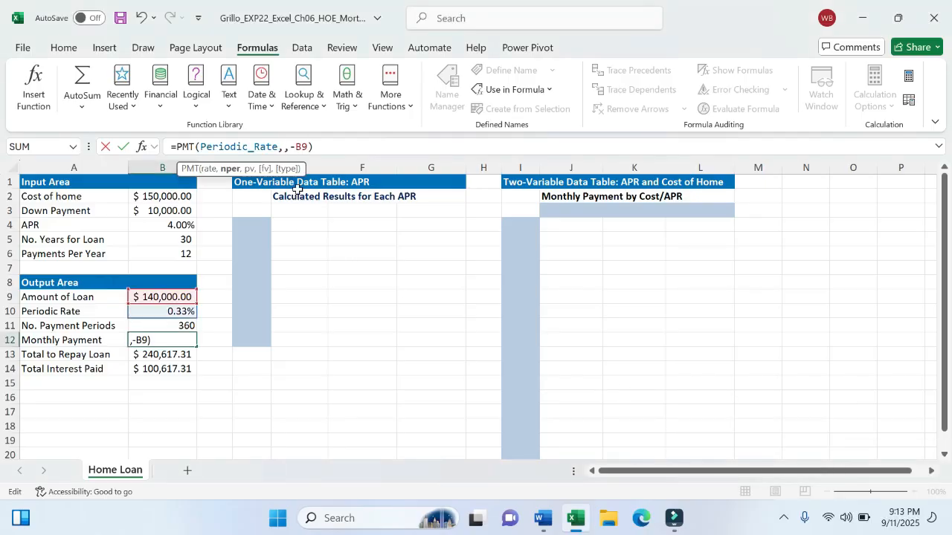
- Insert the range name No._Payment_Periods as the nper argument of cell B12's PMT formula
{"action": "left_click", "coordinate": [285, 146]}
{"action": "type", "text": "N"}
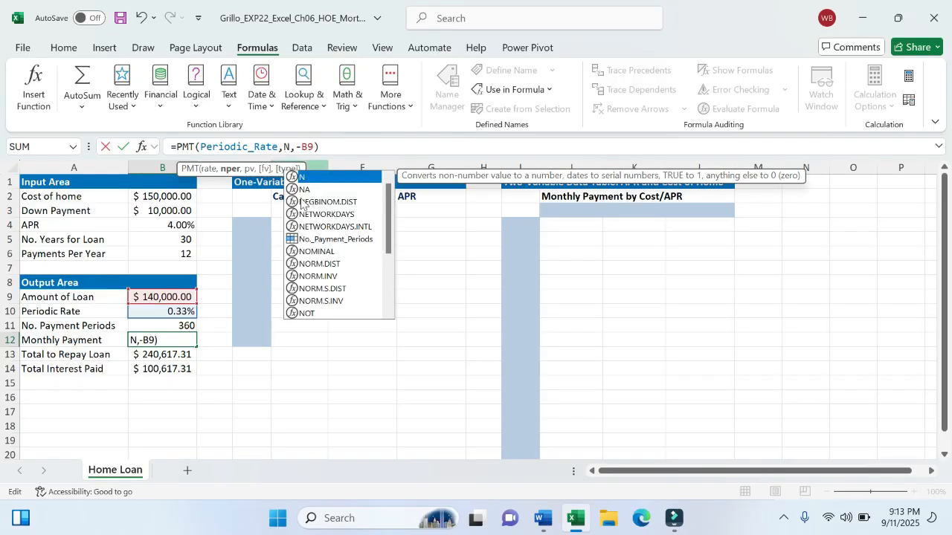
{"action": "left_click", "coordinate": [340, 238]}
{"action": "double_click", "coordinate": [340, 238]}
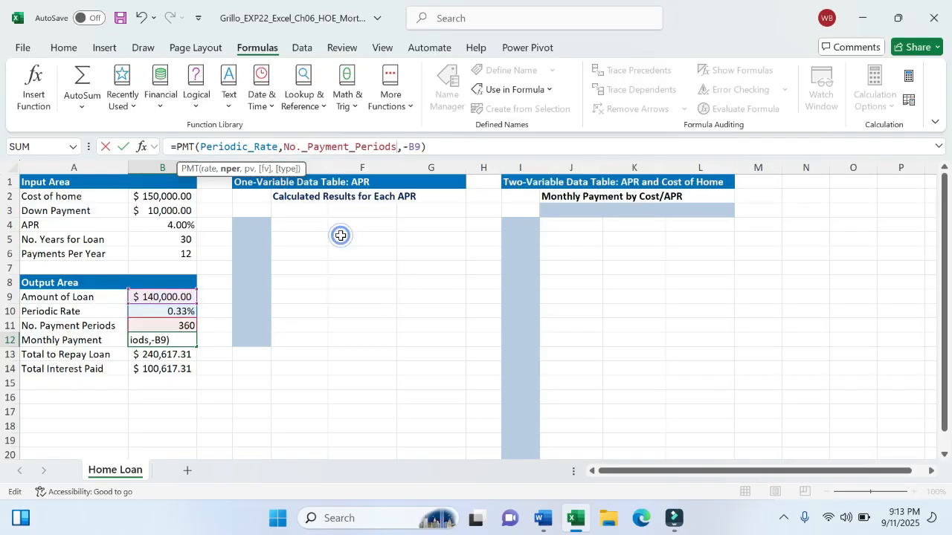
- Replace the B9 reference in cell B12's PMT formula with the range name Amount_of_Loan and check the completed formula
{"action": "left_click", "coordinate": [419, 148]}
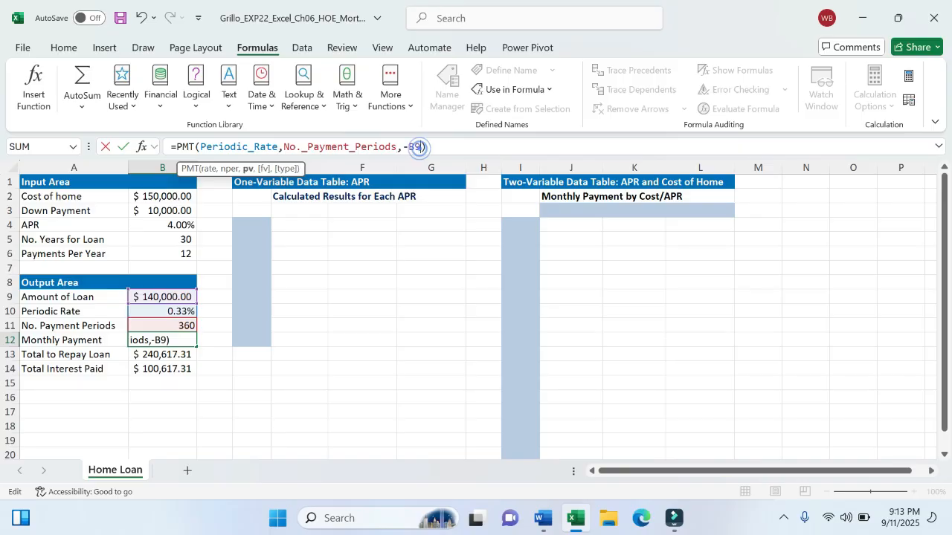
{"action": "key", "text": "BackSpace"}
{"action": "key", "text": "BackSpace"}
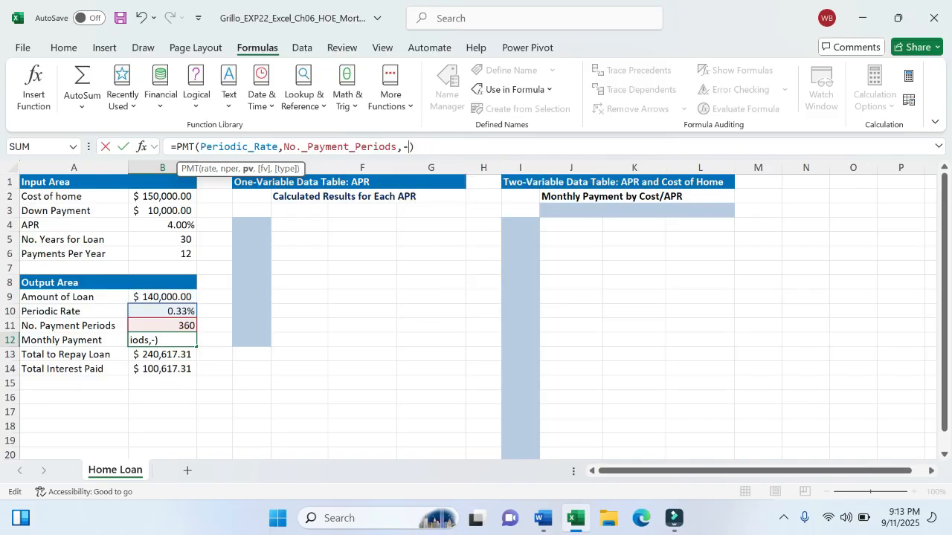
{"action": "type", "text": "Amo"}
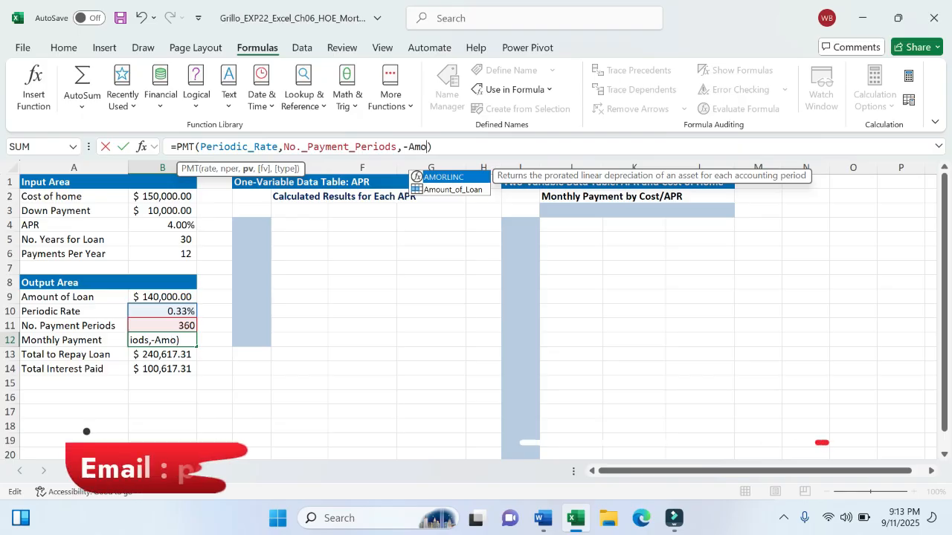
{"action": "double_click", "coordinate": [453, 189]}
{"action": "left_click", "coordinate": [501, 147]}
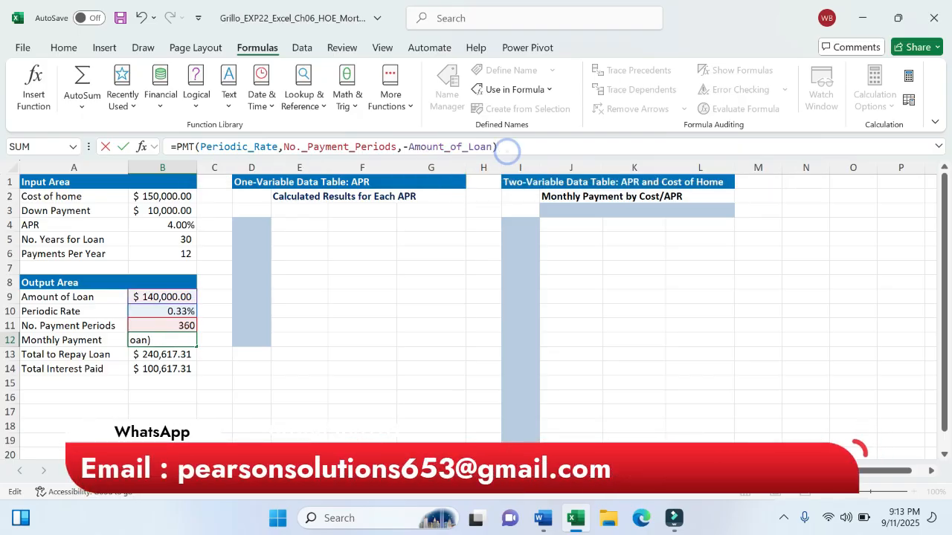
{"action": "key", "text": "Return"}
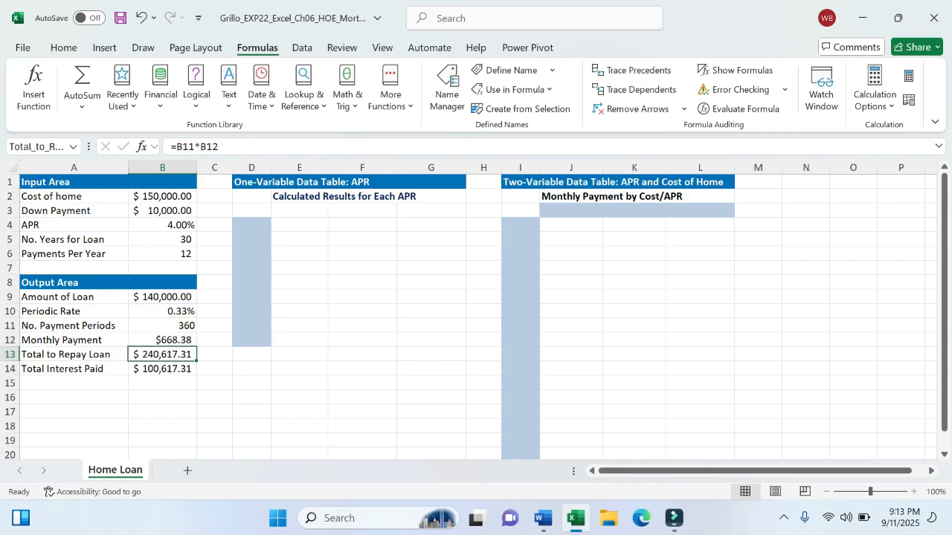
{"action": "left_click", "coordinate": [180, 333]}
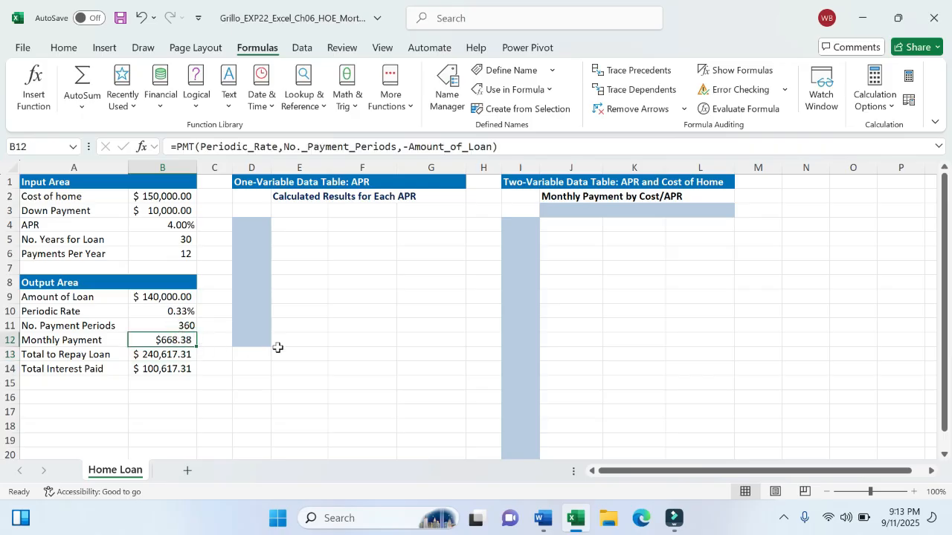
- Switch to the Word instructions and highlight step 5's sentence about named ranges appearing in cells B12 and B14 in yellow
{"action": "left_click", "coordinate": [544, 518]}
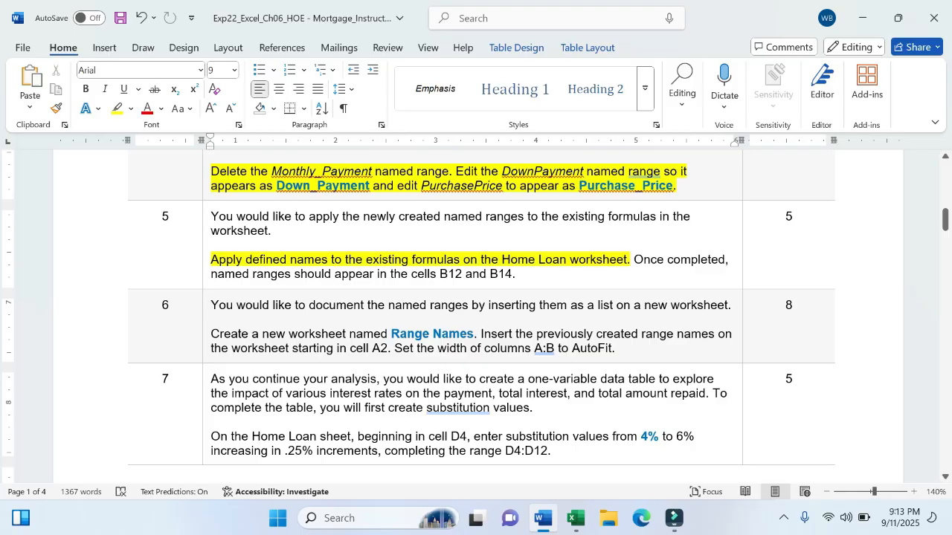
{"action": "left_click_drag", "start_coordinate": [632, 260], "coordinate": [650, 279]}
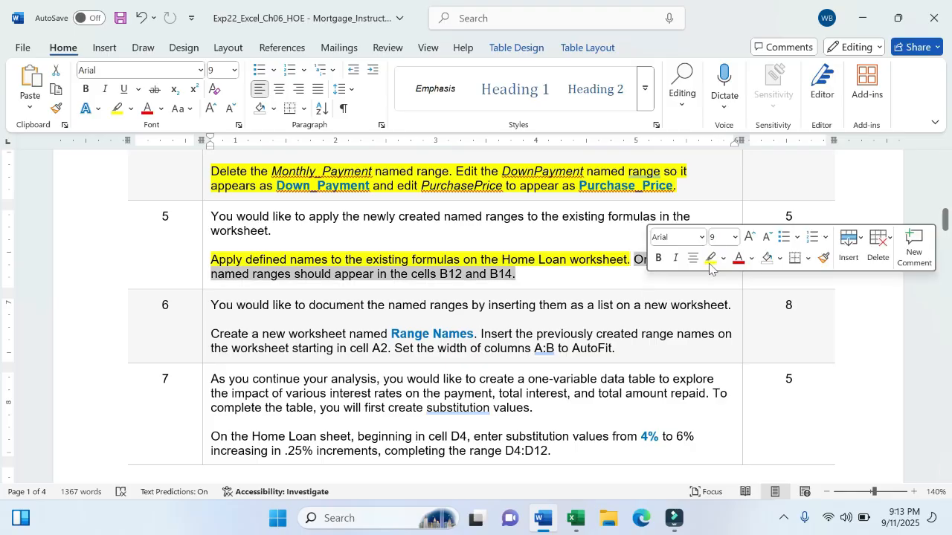
{"action": "left_click", "coordinate": [710, 262]}
{"action": "left_click", "coordinate": [617, 275]}
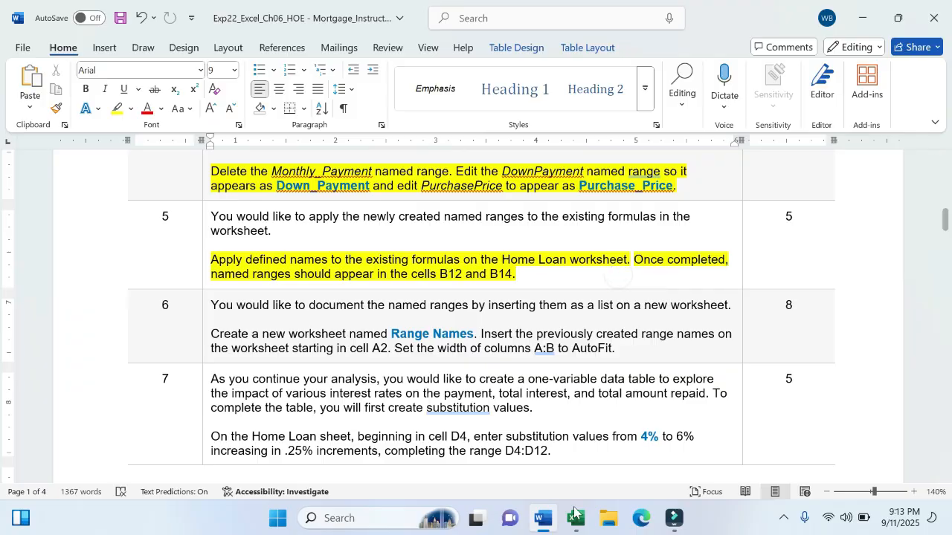
- Switch to Excel and replace the B13 reference in cell B14's formula with the range name Total_to_Repay_Loan
{"action": "left_click", "coordinate": [576, 518]}
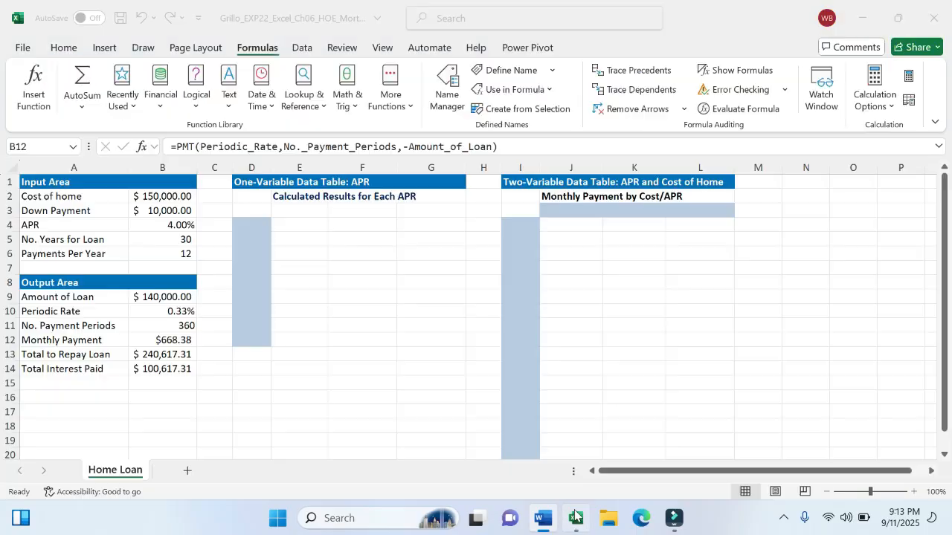
{"action": "left_click", "coordinate": [175, 370]}
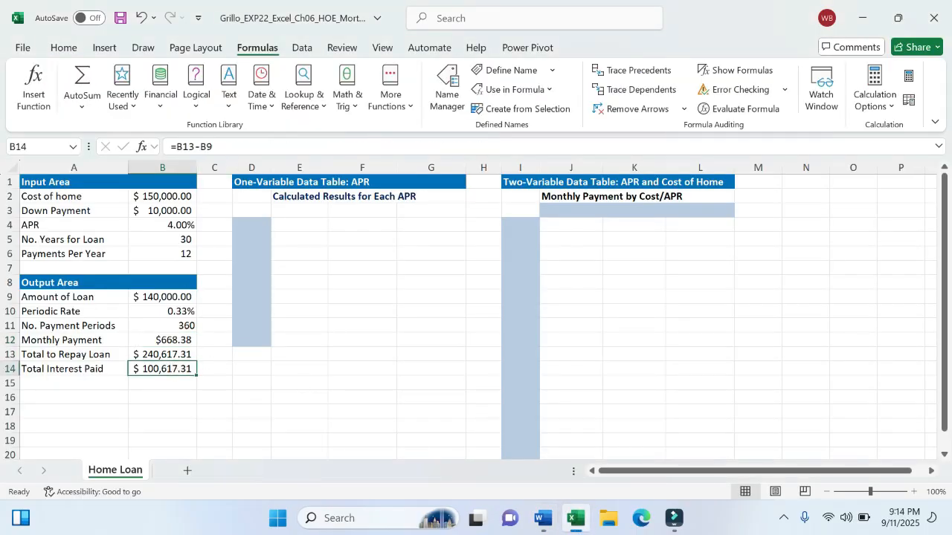
{"action": "key", "text": "F2"}
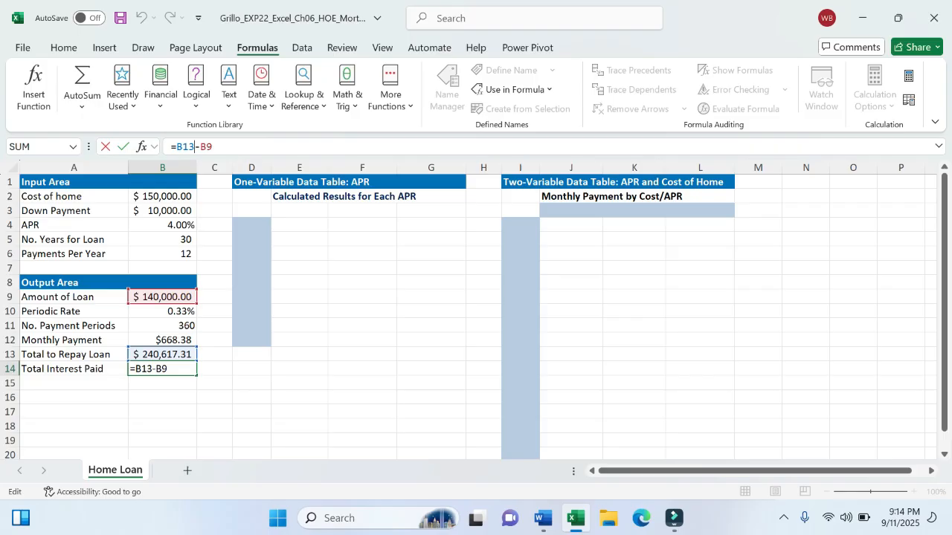
{"action": "key", "text": "BackSpace"}
{"action": "key", "text": "BackSpace"}
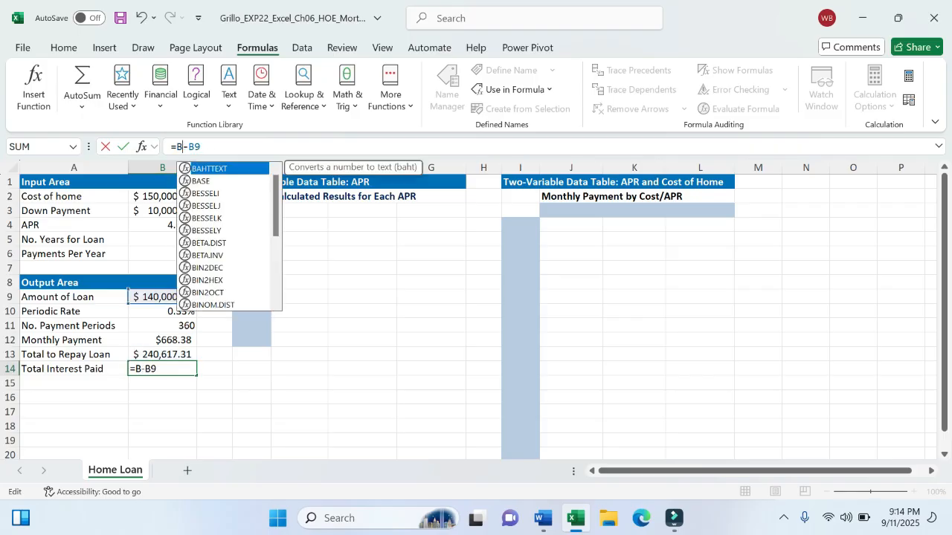
{"action": "key", "text": "BackSpace"}
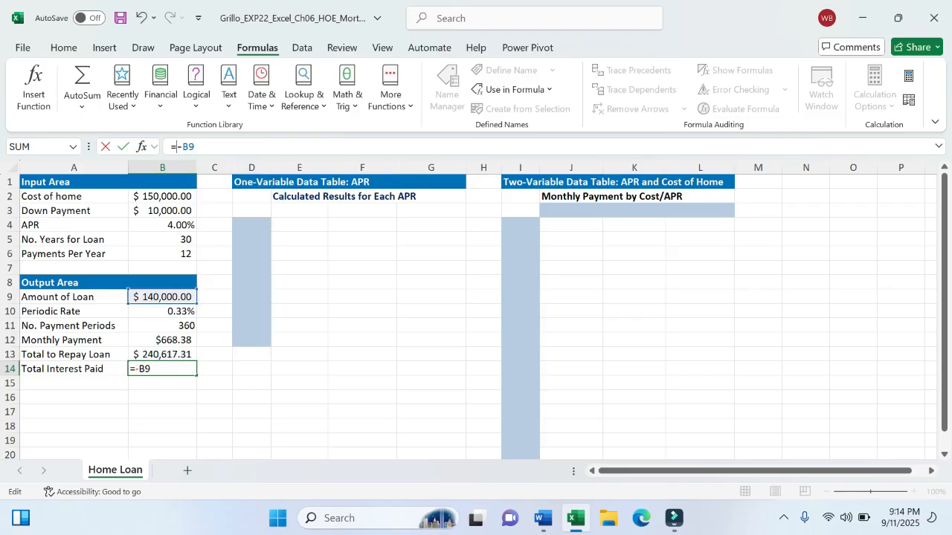
{"action": "type", "text": "To"}
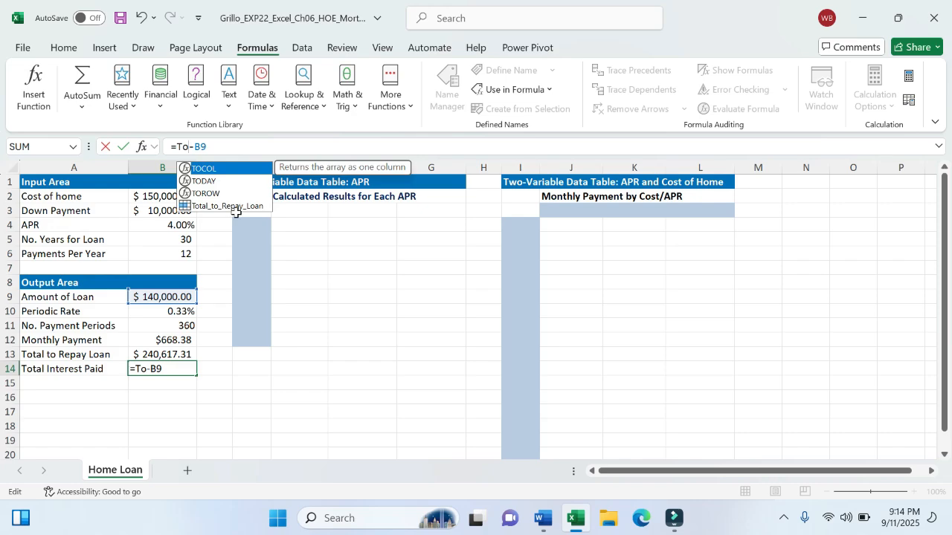
{"action": "double_click", "coordinate": [232, 207]}
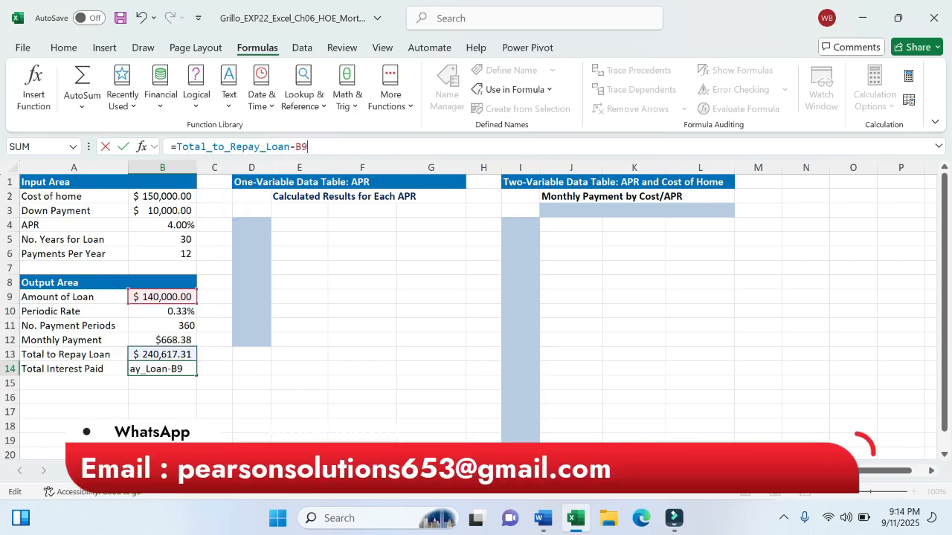
- Replace the B9 reference in cell B14's formula with the range name Amount_of_Loan
{"action": "key", "text": "BackSpace"}
{"action": "key", "text": "BackSpace"}
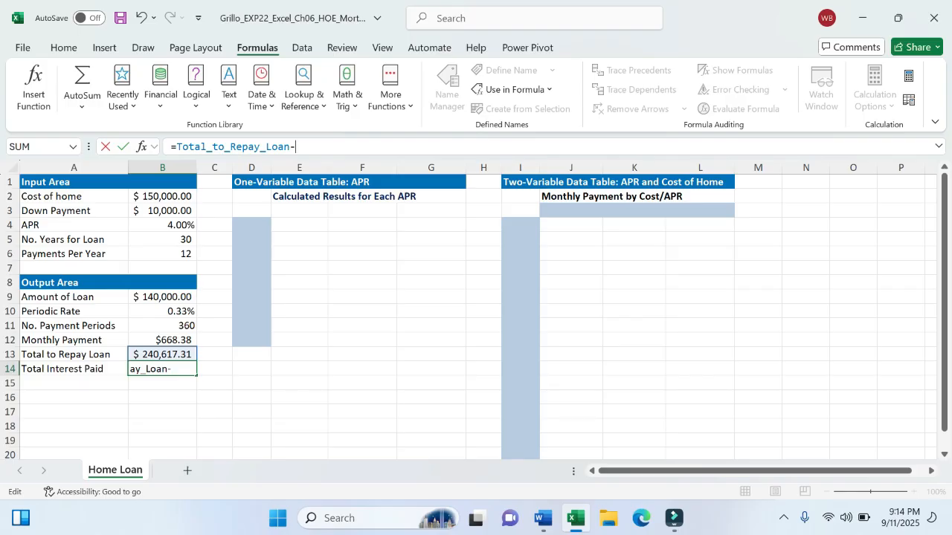
{"action": "type", "text": "Amo"}
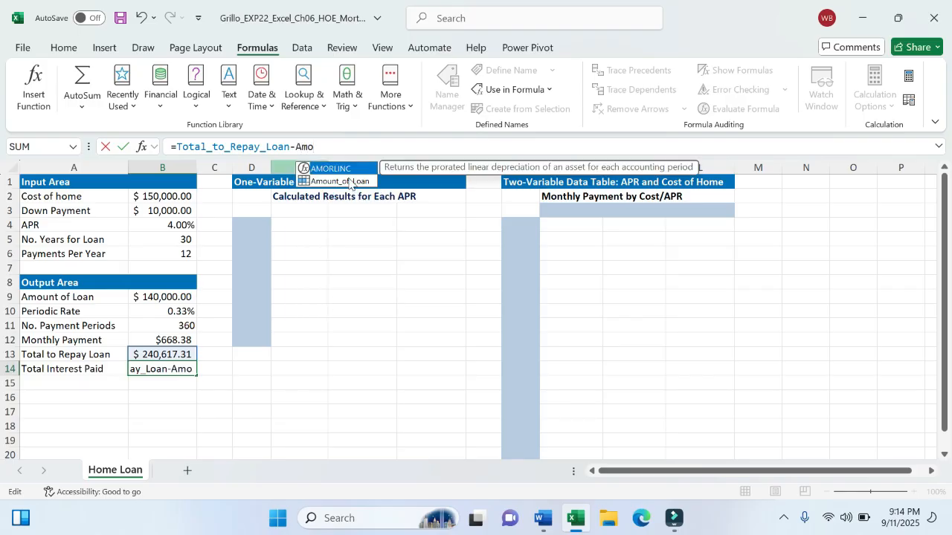
{"action": "double_click", "coordinate": [345, 181]}
{"action": "left_click", "coordinate": [396, 144]}
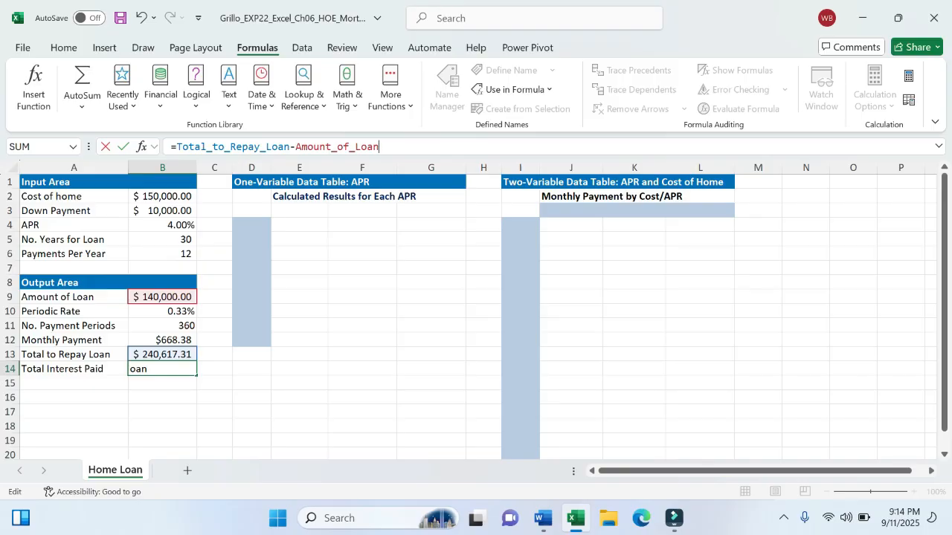
{"action": "key", "text": "Return"}
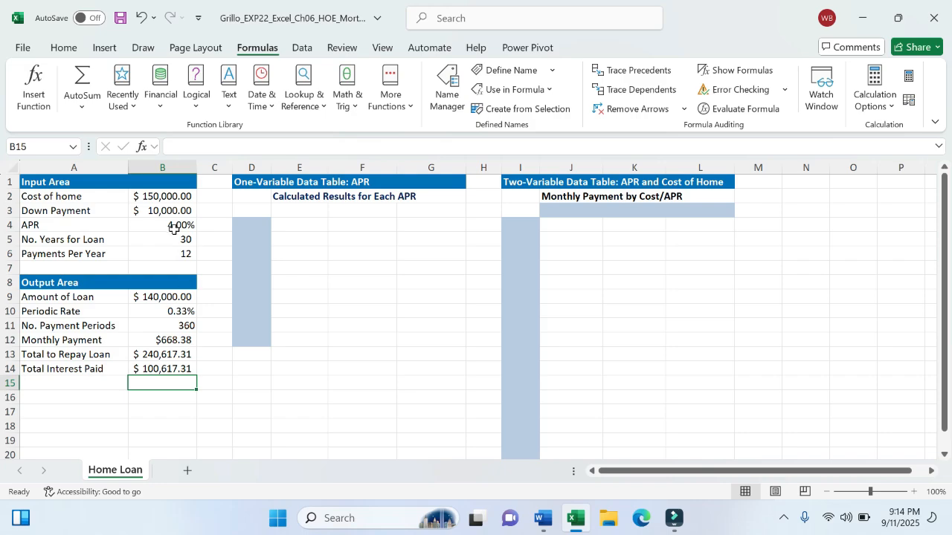
- Review the contents of cells B2 through B14 to check which formulas use range names
{"action": "left_click", "coordinate": [167, 195]}
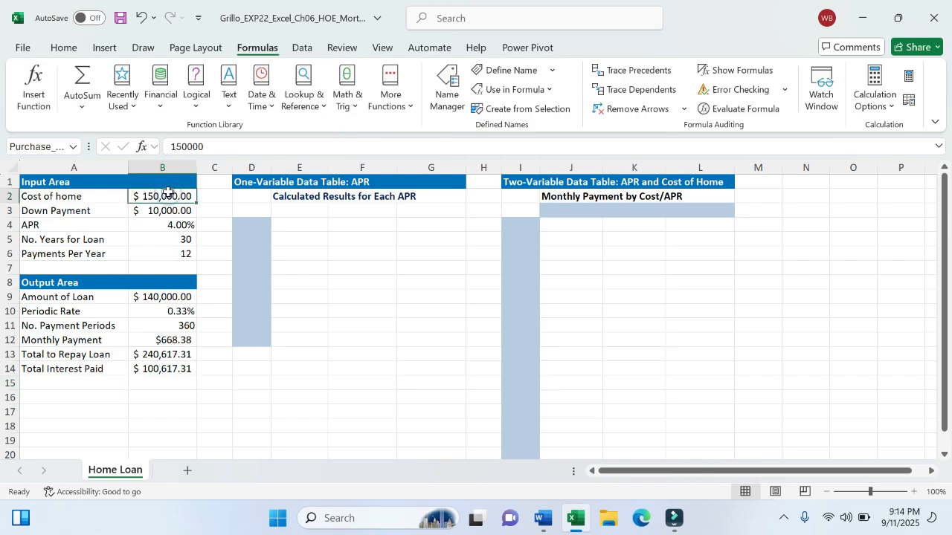
{"action": "key", "text": "Down"}
{"action": "key", "text": "Down"}
{"action": "key", "text": "Down"}
{"action": "key", "text": "Down"}
{"action": "key", "text": "Down"}
{"action": "key", "text": "Down"}
{"action": "key", "text": "Down"}
{"action": "key", "text": "Down"}
{"action": "key", "text": "Down"}
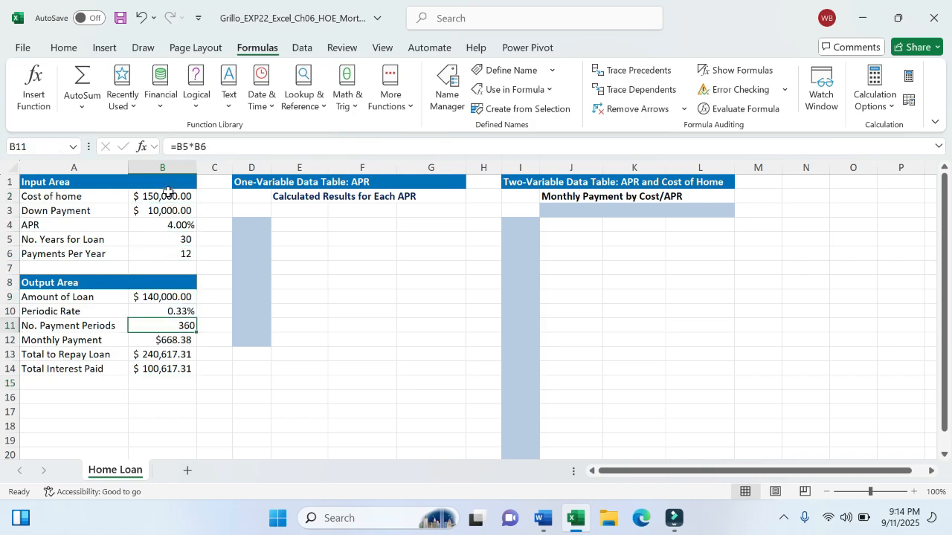
{"action": "key", "text": "Down"}
{"action": "key", "text": "Down"}
{"action": "key", "text": "Down"}
{"action": "key", "text": "Down"}
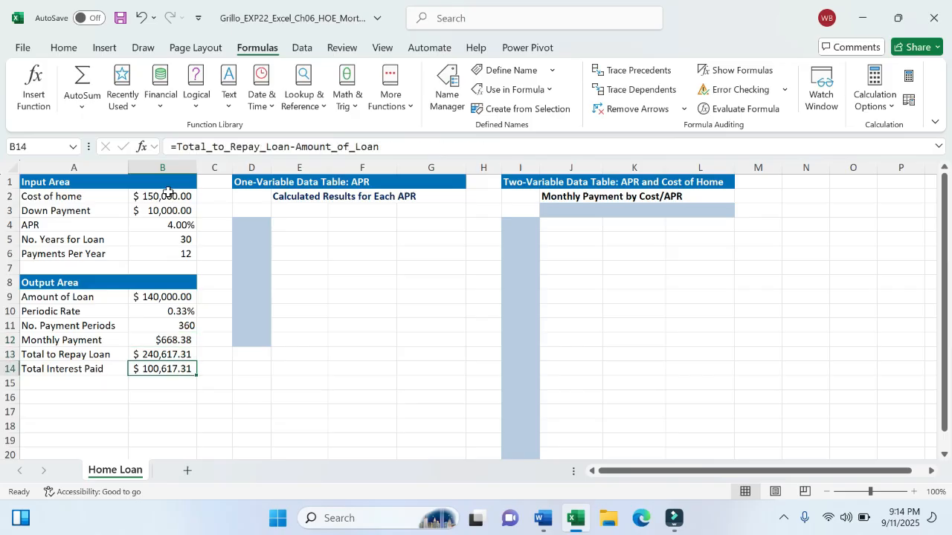
{"action": "key", "text": "Up"}
{"action": "key", "text": "Up"}
{"action": "key", "text": "Up"}
{"action": "key", "text": "Up"}
{"action": "key", "text": "Up"}
{"action": "key", "text": "Up"}
{"action": "key", "text": "Up"}
{"action": "key", "text": "Up"}
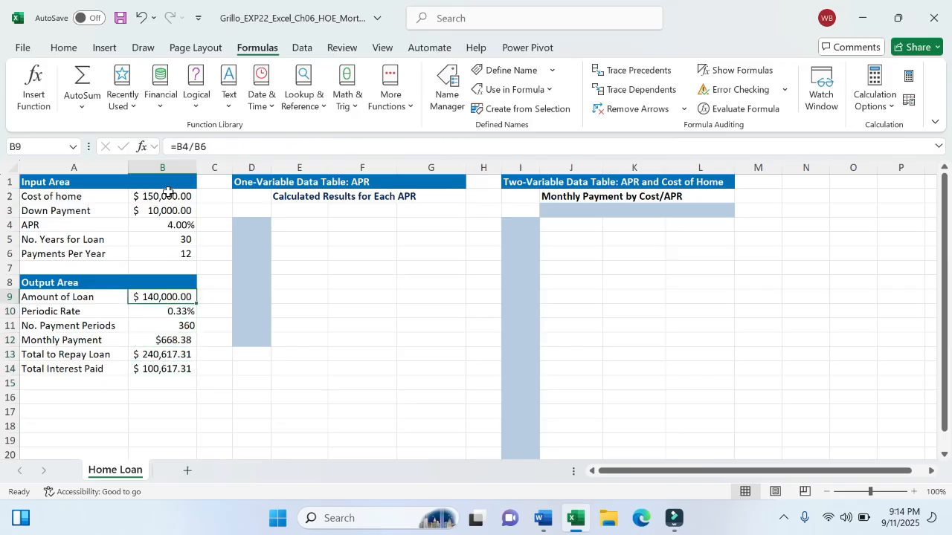
{"action": "key", "text": "Up"}
{"action": "key", "text": "Up"}
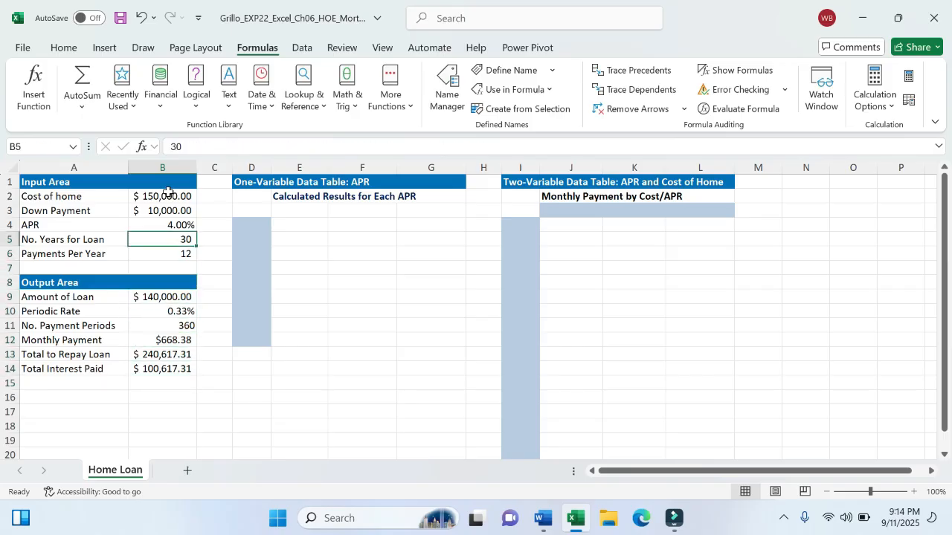
- Inspect which cells the Amount of Loan formula in cell B9 refers to, leaving the formula as it is
{"action": "key", "text": "Down"}
{"action": "key", "text": "Down"}
{"action": "key", "text": "Down"}
{"action": "key", "text": "Down"}
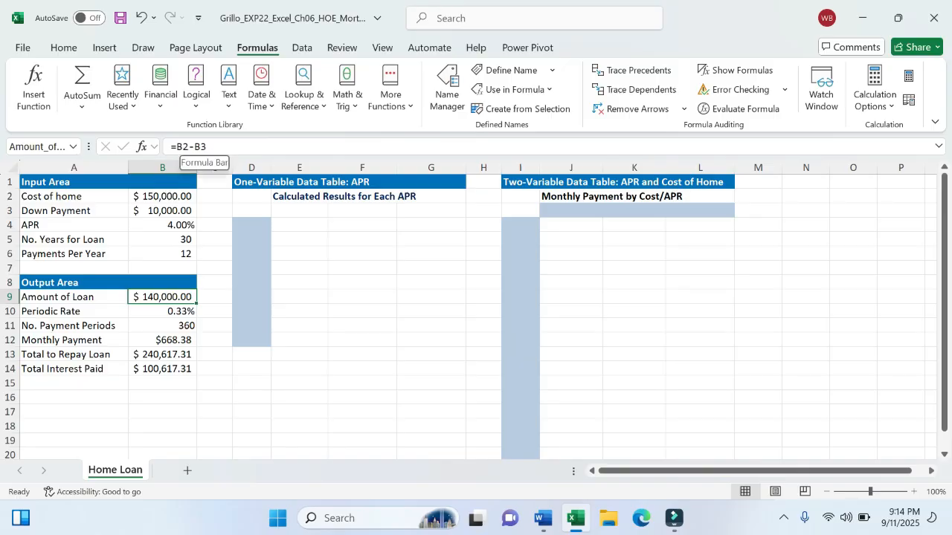
{"action": "key", "text": "F2"}
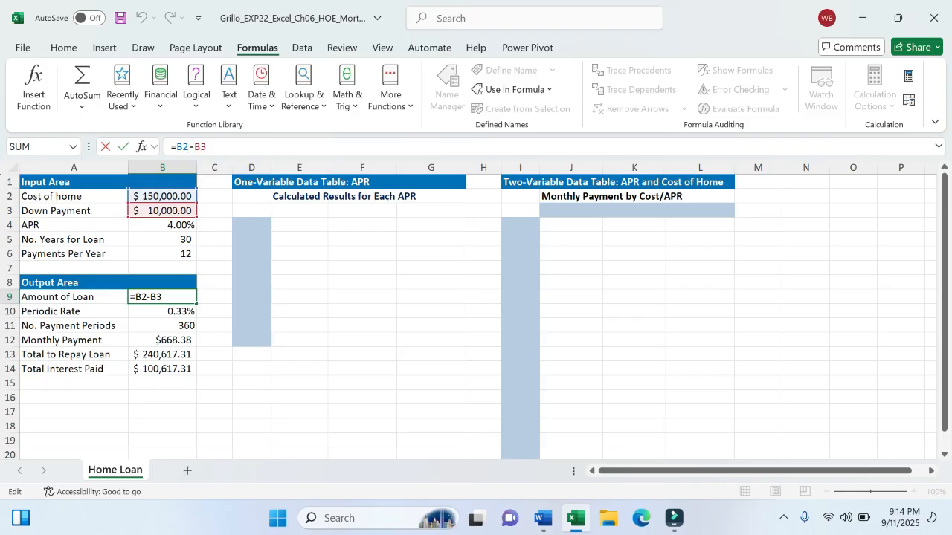
{"action": "left_click", "coordinate": [319, 324]}
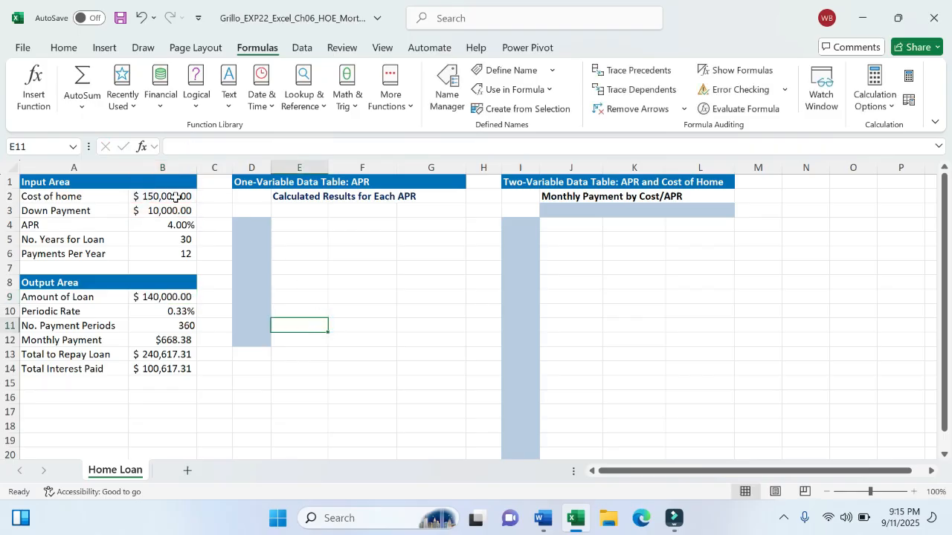
- Check the input cells B2 through B6 for assigned range names
{"action": "left_click", "coordinate": [176, 196]}
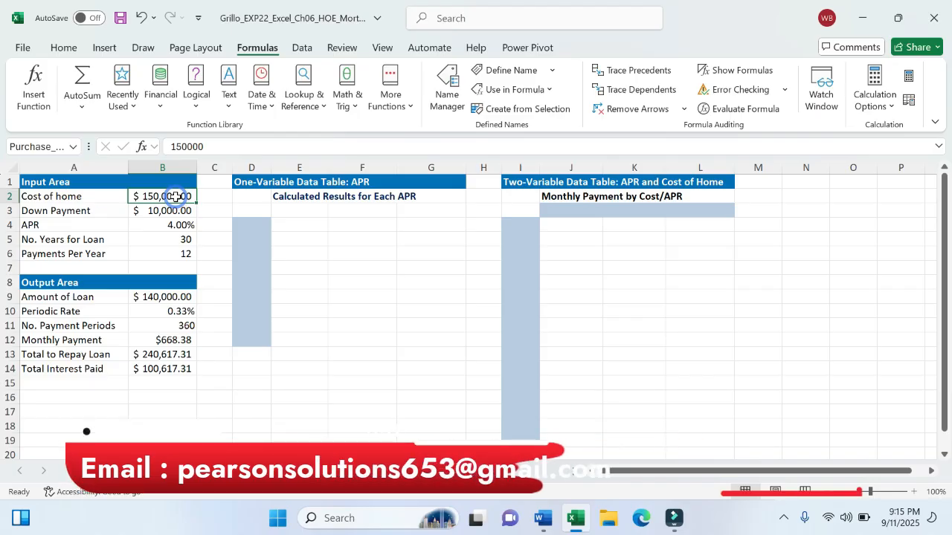
{"action": "left_click", "coordinate": [74, 148]}
{"action": "left_click", "coordinate": [74, 149]}
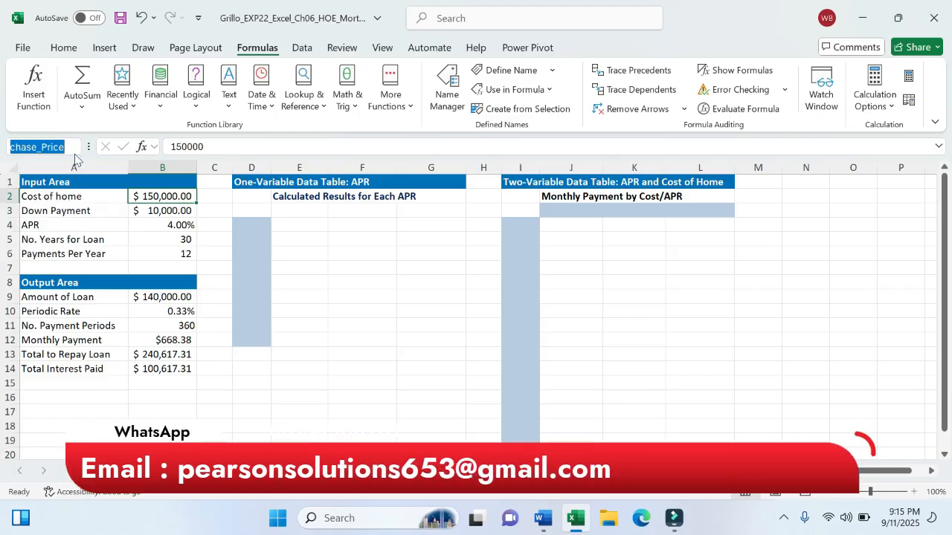
{"action": "key", "text": "Escape"}
{"action": "left_click", "coordinate": [312, 253]}
{"action": "left_click", "coordinate": [172, 211]}
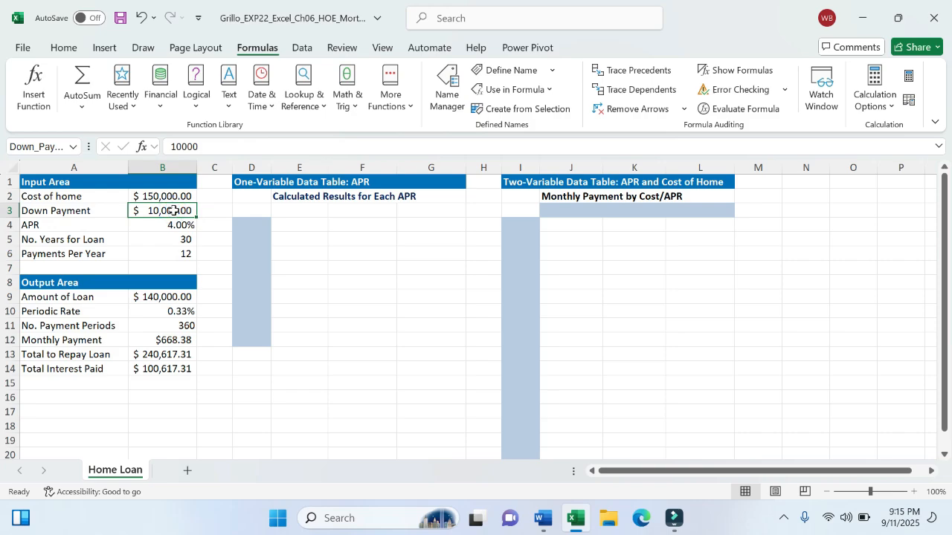
{"action": "left_click", "coordinate": [330, 254]}
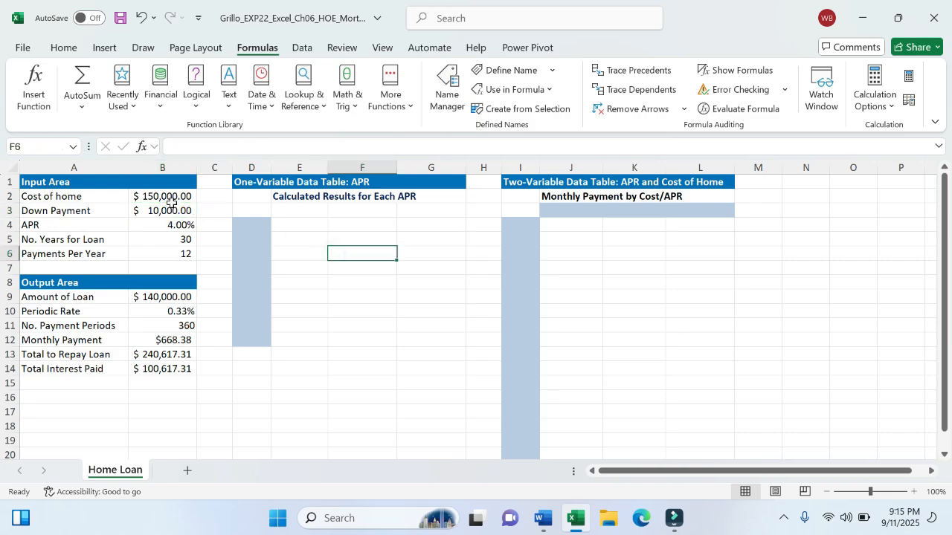
{"action": "left_click", "coordinate": [181, 226]}
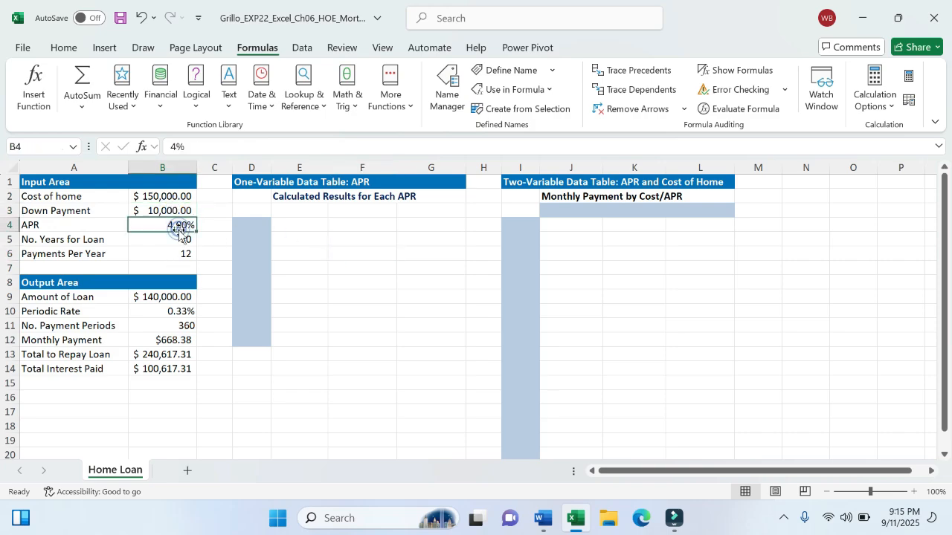
{"action": "left_click", "coordinate": [182, 238]}
{"action": "left_click", "coordinate": [163, 195]}
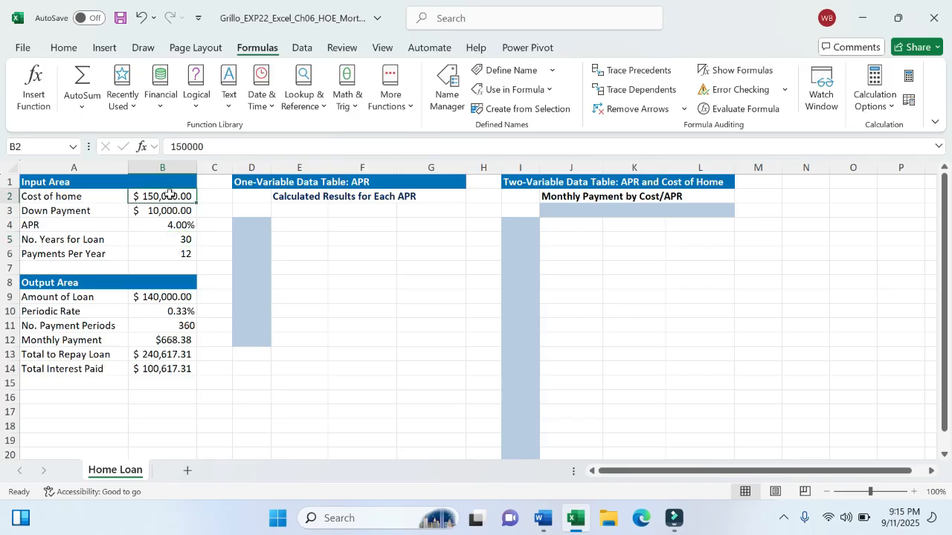
{"action": "left_click", "coordinate": [185, 253]}
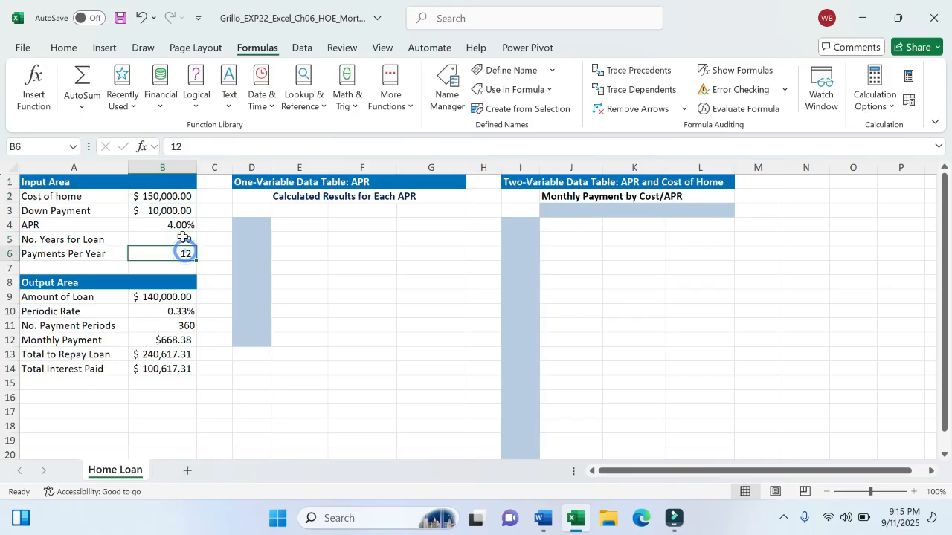
- Try replacing the B2 reference in cell B9's Amount of Loan formula with the range name Down_Payment
{"action": "left_click", "coordinate": [183, 239]}
{"action": "left_click", "coordinate": [176, 223]}
{"action": "left_click", "coordinate": [177, 211]}
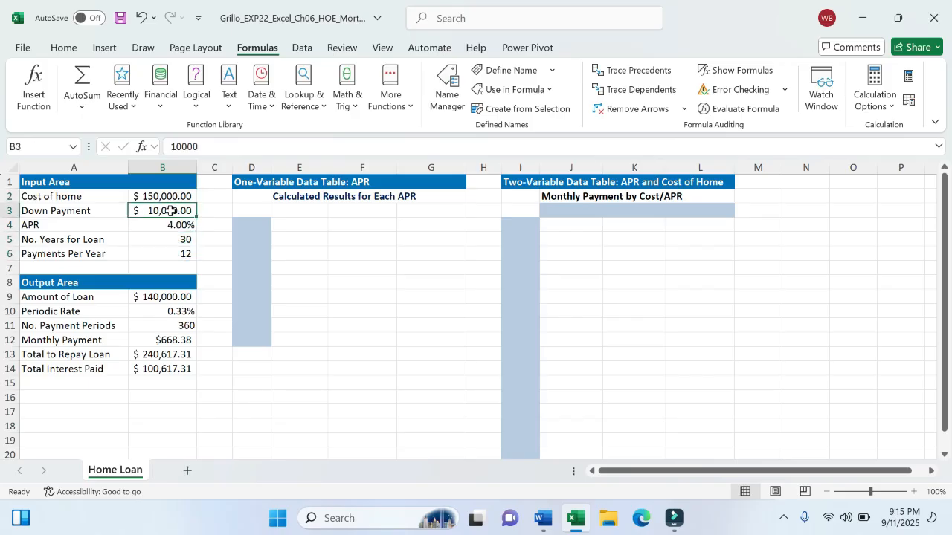
{"action": "left_click", "coordinate": [181, 300]}
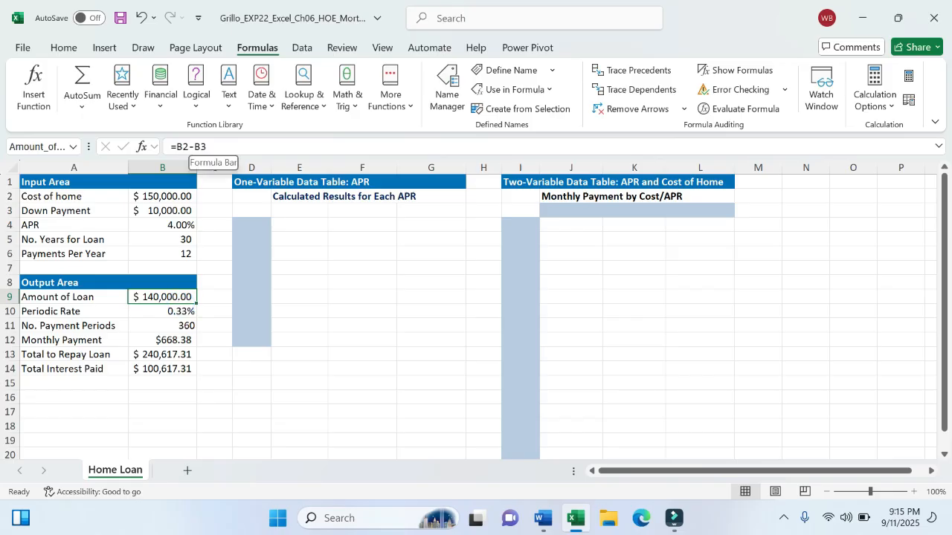
{"action": "left_click", "coordinate": [187, 147]}
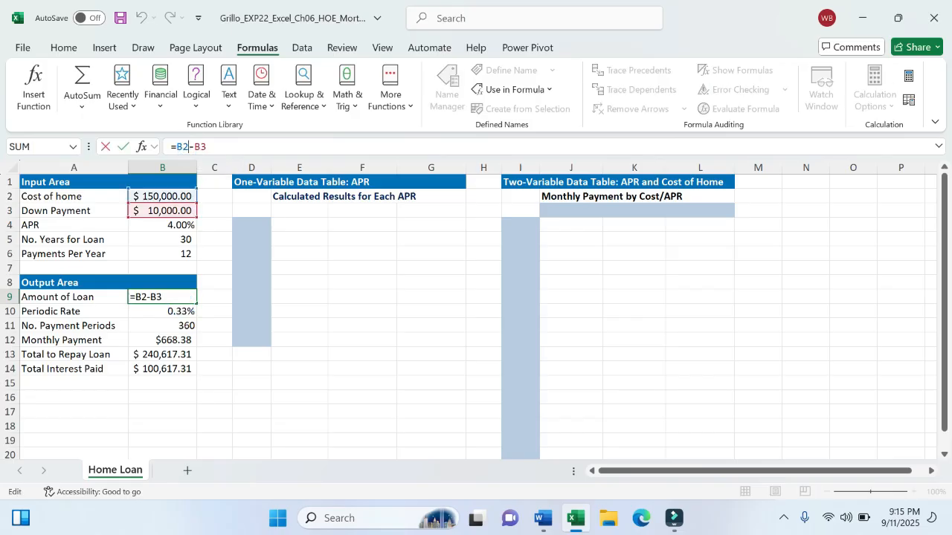
{"action": "key", "text": "BackSpace"}
{"action": "key", "text": "BackSpace"}
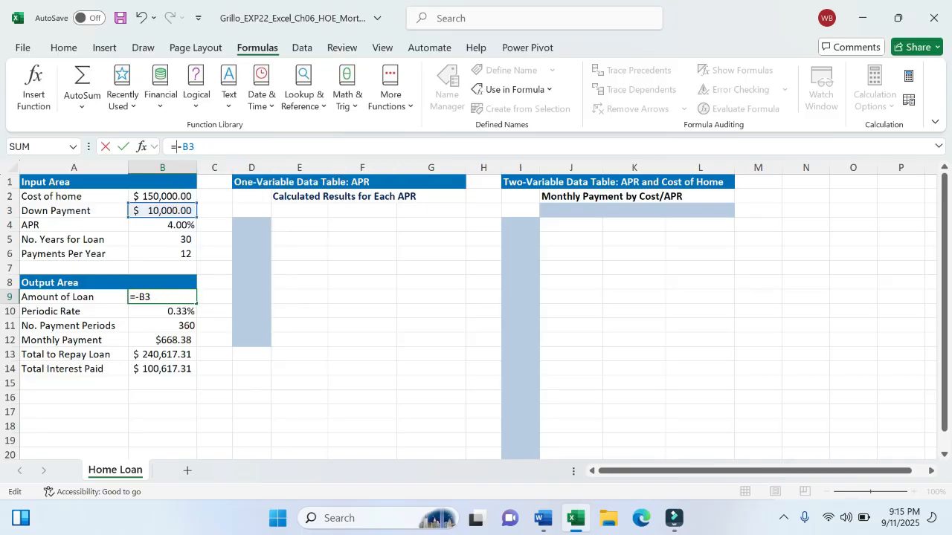
{"action": "type", "text": "Do"}
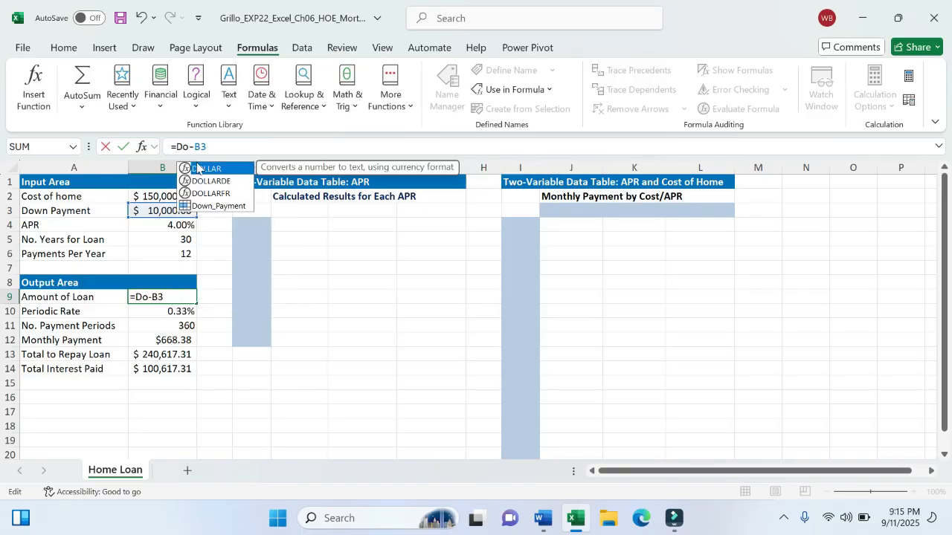
{"action": "double_click", "coordinate": [215, 206]}
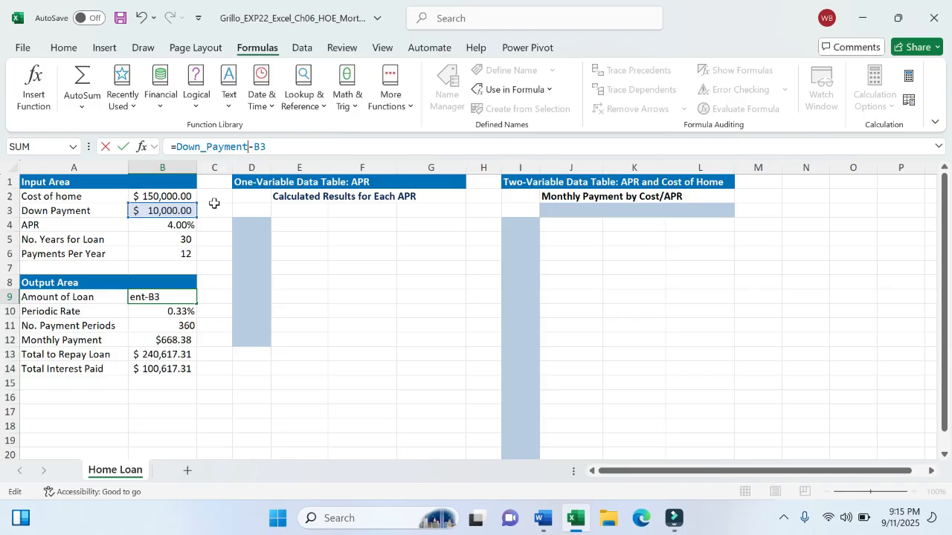
- Try the range name Purchase_Price in place of B3 in cell B9's formula, and undo the whole formula edit
{"action": "left_click", "coordinate": [273, 145]}
{"action": "key", "text": "BackSpace"}
{"action": "key", "text": "BackSpace"}
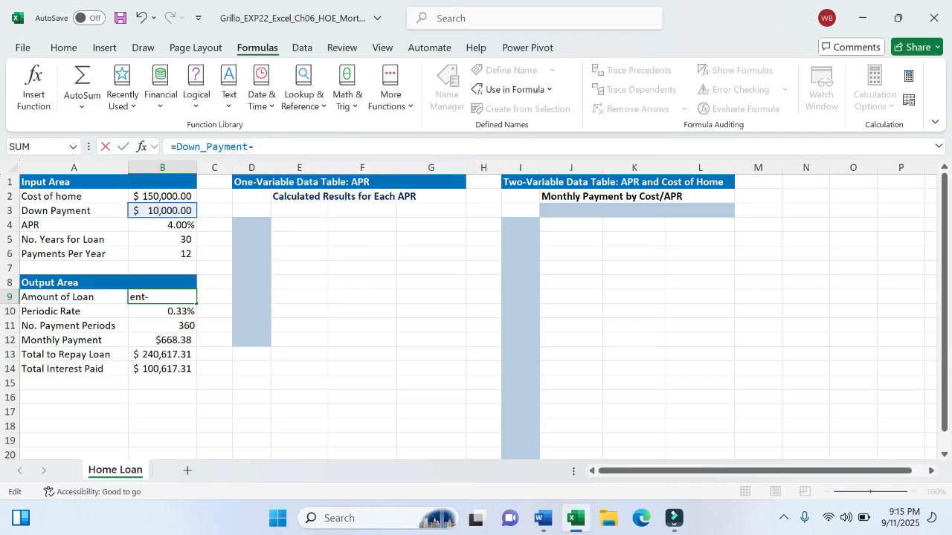
{"action": "type", "text": "Pu"}
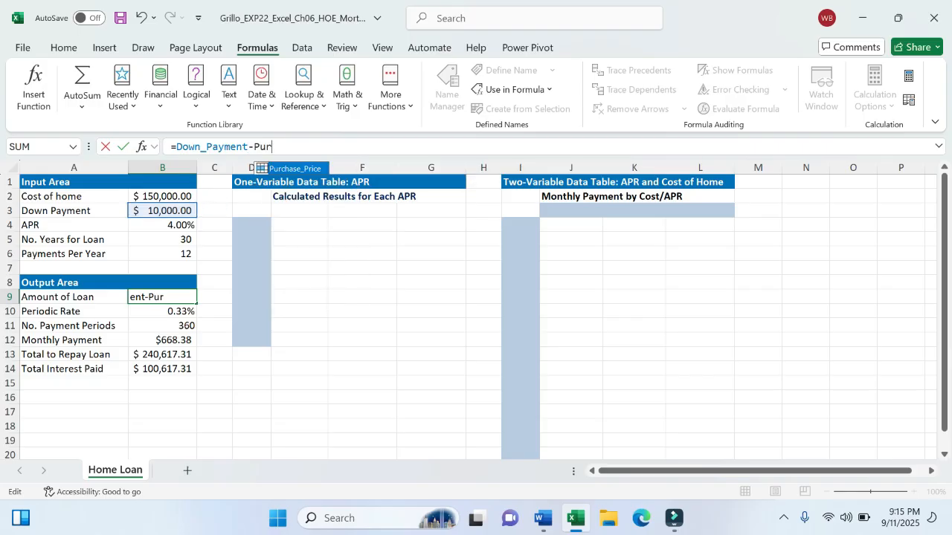
{"action": "type", "text": "r"}
{"action": "double_click", "coordinate": [292, 169]}
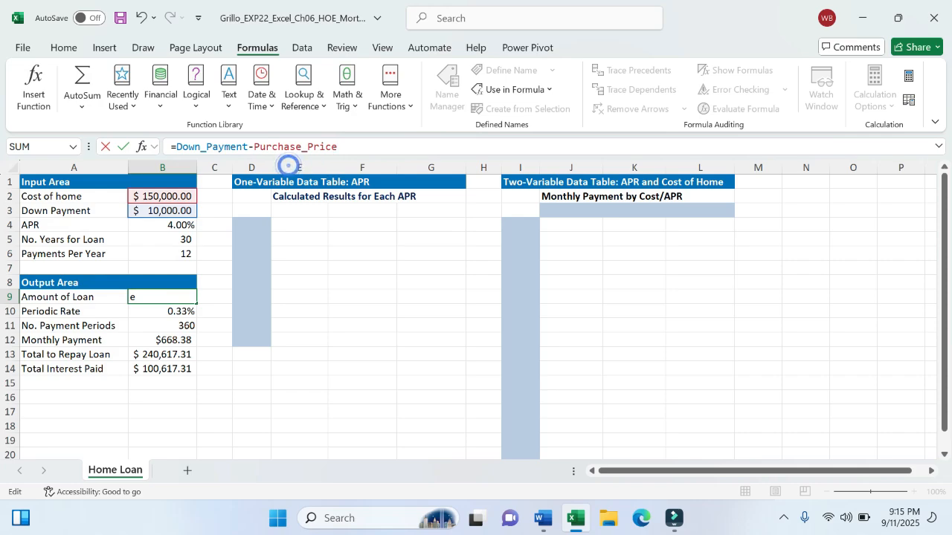
{"action": "key", "text": "Return"}
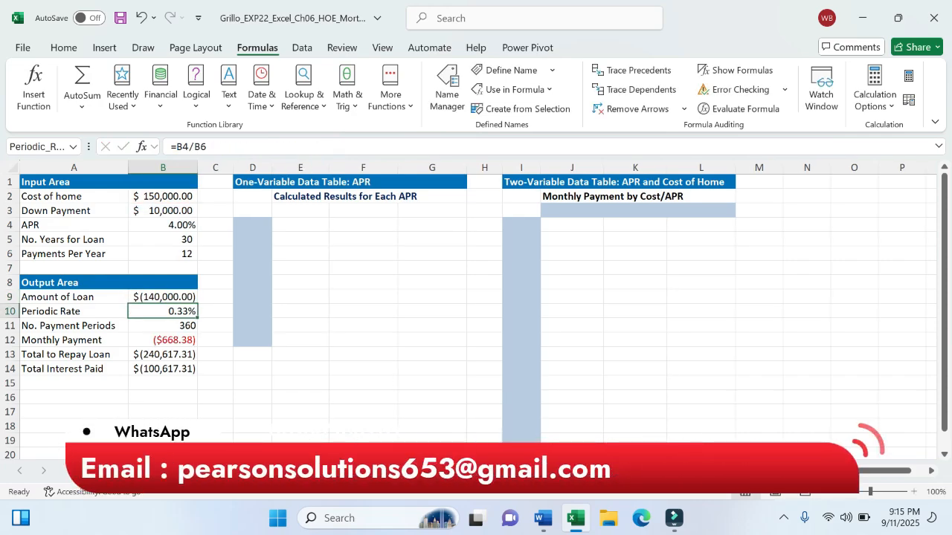
{"action": "left_click", "coordinate": [175, 298]}
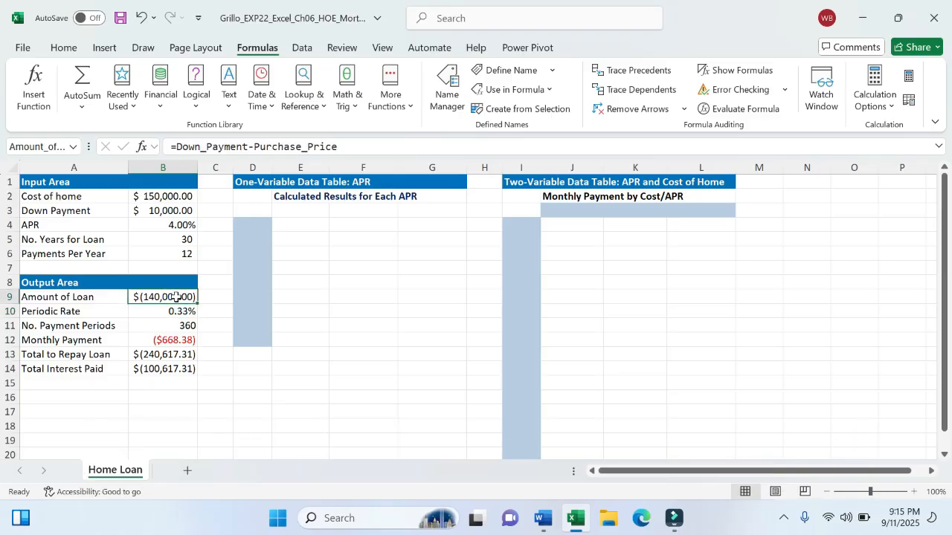
{"action": "key", "text": "ctrl+z"}
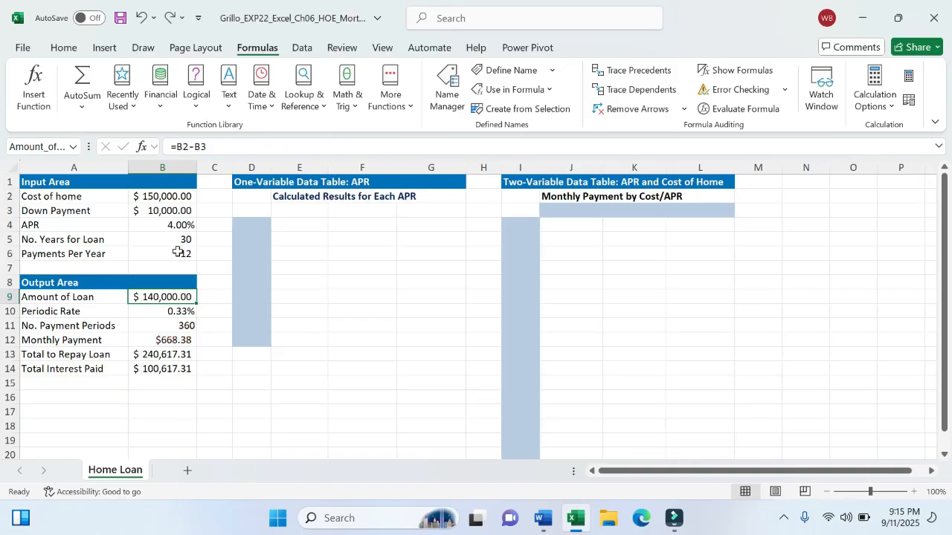
- Replace the B2 reference in cell B9's Amount of Loan formula with the range name Purchase_Price
{"action": "left_click", "coordinate": [161, 196]}
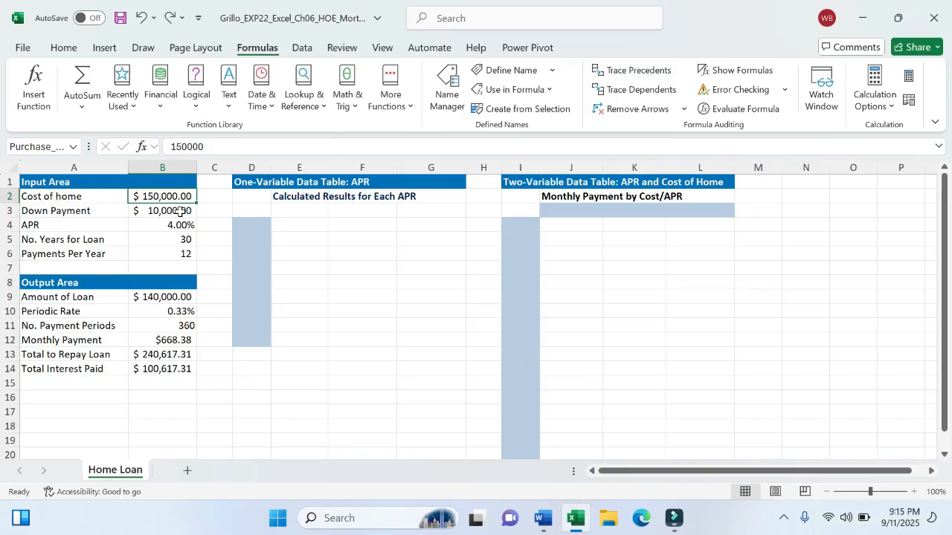
{"action": "left_click", "coordinate": [184, 296]}
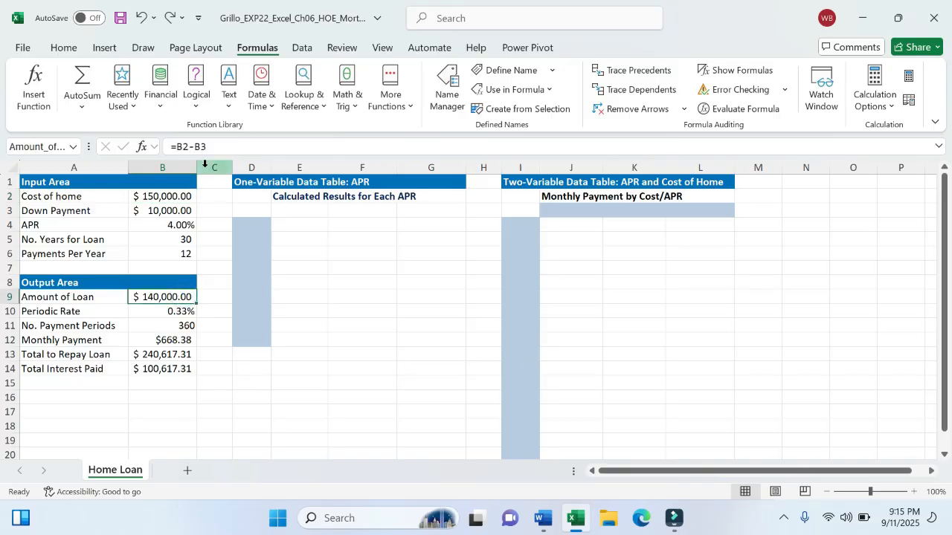
{"action": "left_click", "coordinate": [177, 311]}
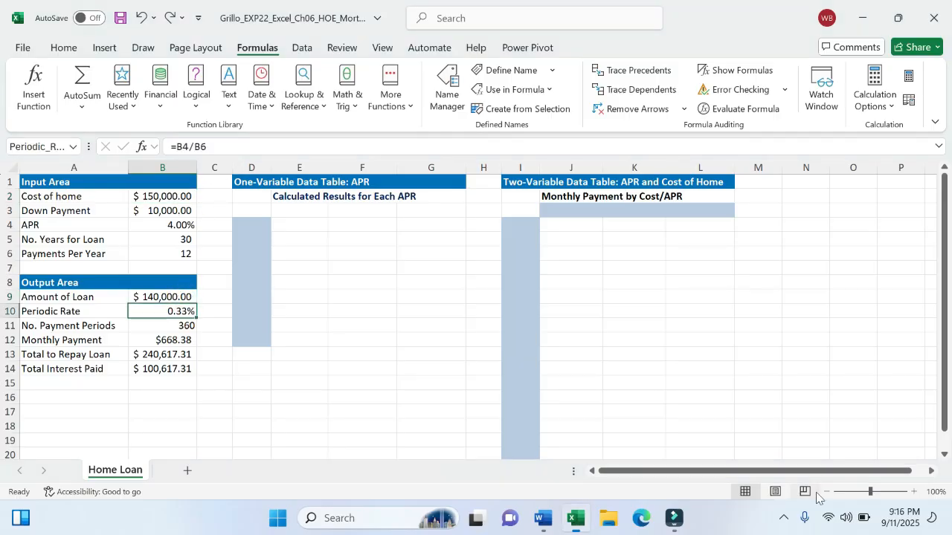
{"action": "left_click", "coordinate": [169, 296]}
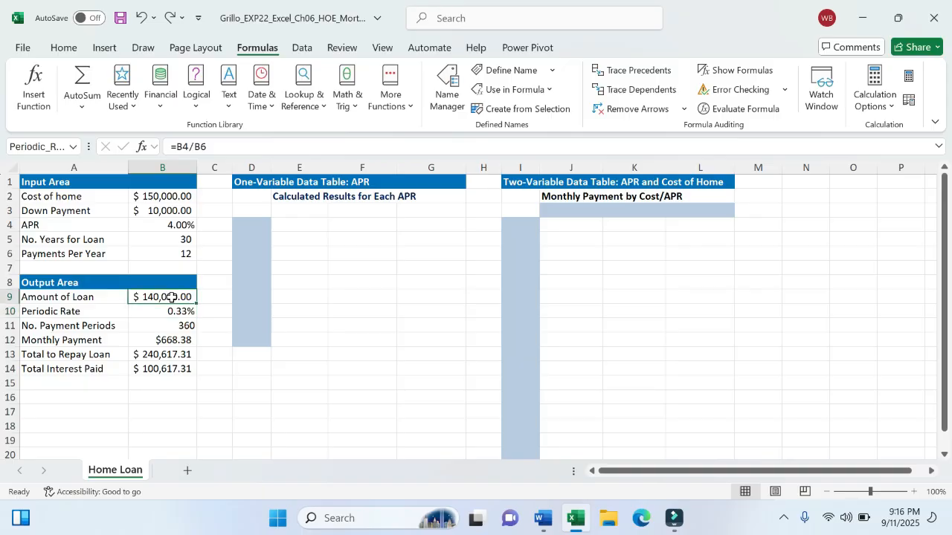
{"action": "key", "text": "F2"}
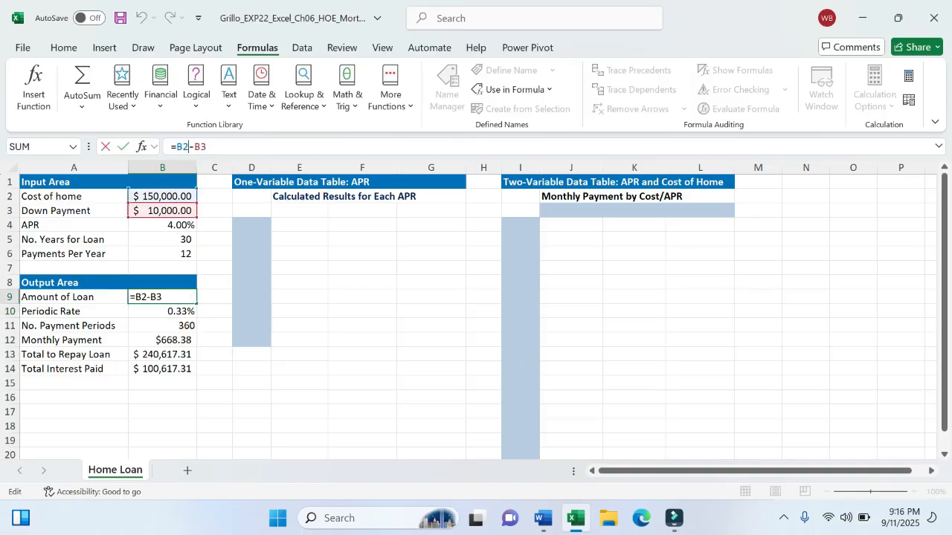
{"action": "key", "text": "BackSpace"}
{"action": "key", "text": "BackSpace"}
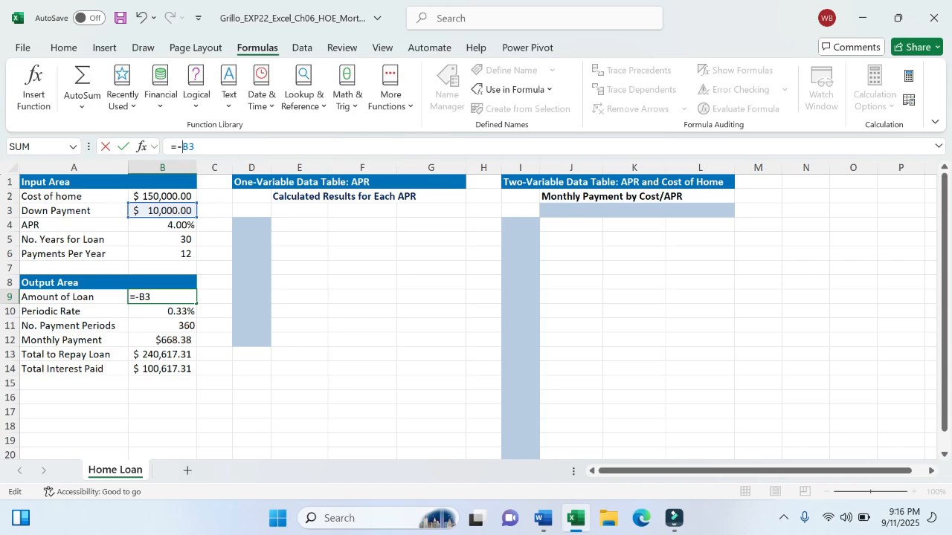
{"action": "type", "text": "Purc"}
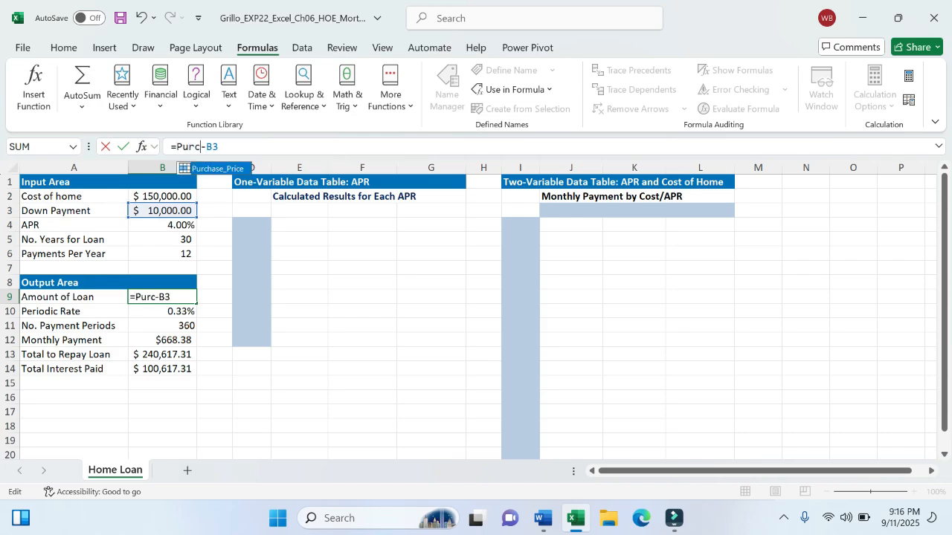
{"action": "double_click", "coordinate": [213, 169]}
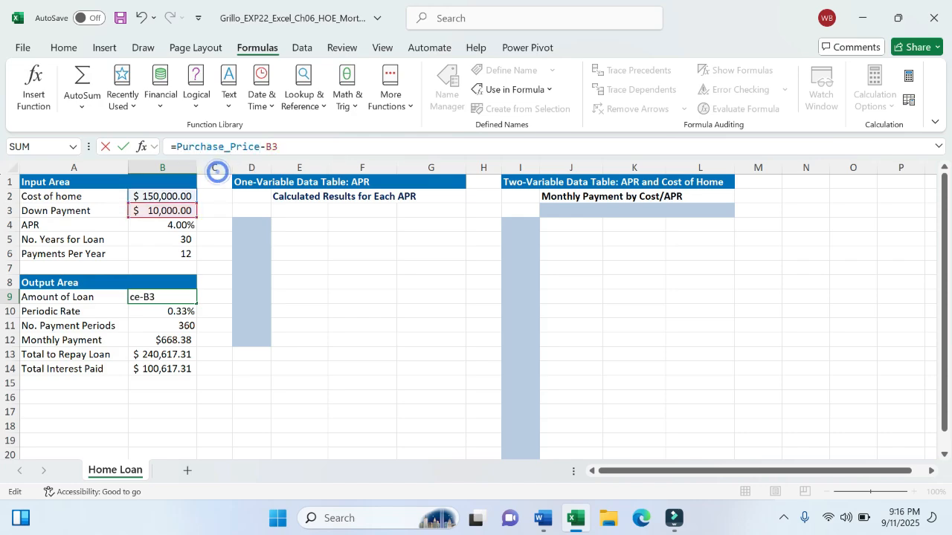
- Replace the B3 reference in cell B9's formula with the range name Down_Payment and commit the formula
{"action": "key", "text": "End"}
{"action": "key", "text": "BackSpace"}
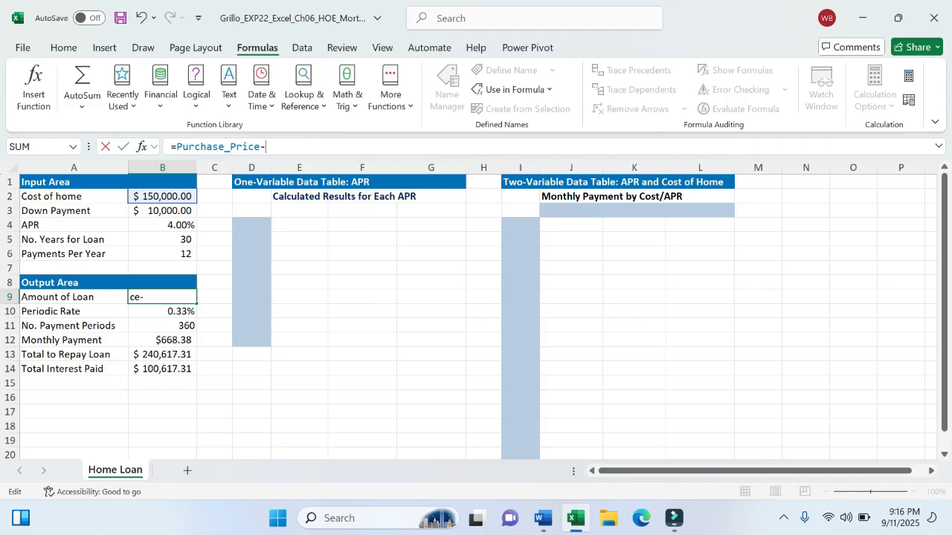
{"action": "type", "text": "Do"}
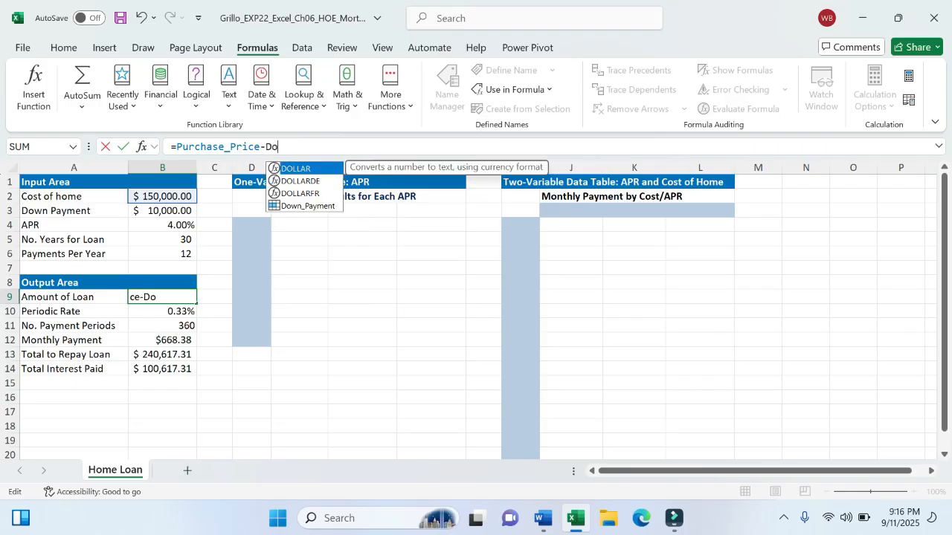
{"action": "double_click", "coordinate": [310, 207]}
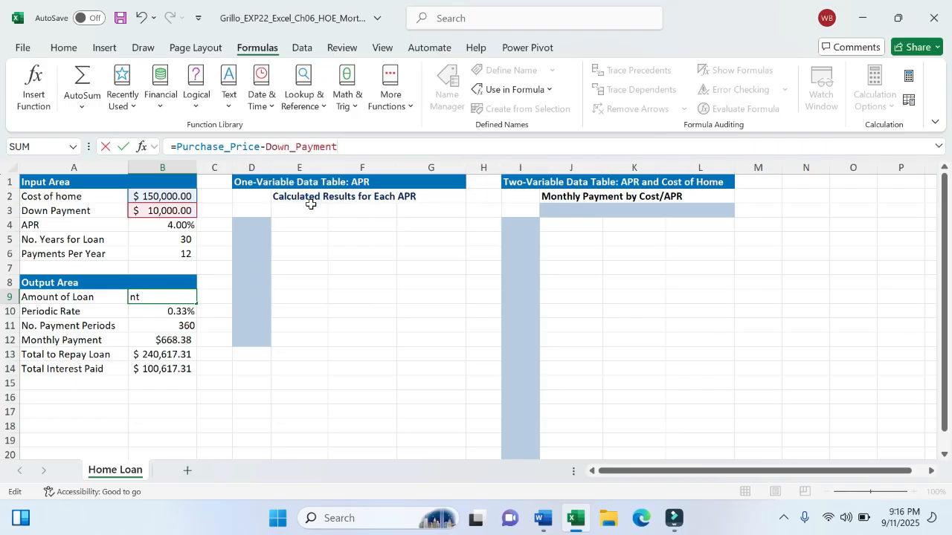
{"action": "key", "text": "Return"}
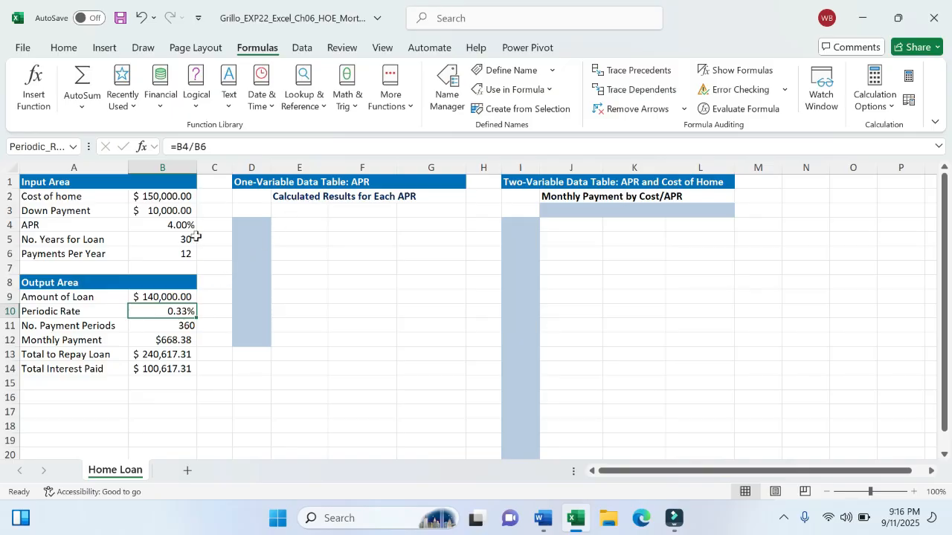
- Check the APR, loan years and monthly payment cells, and save the workbook
{"action": "left_click", "coordinate": [119, 221]}
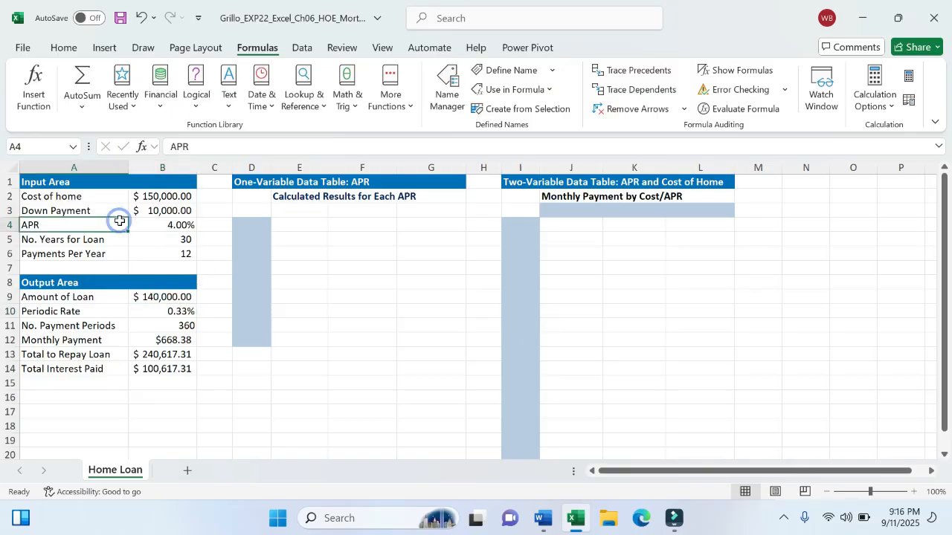
{"action": "left_click", "coordinate": [147, 224]}
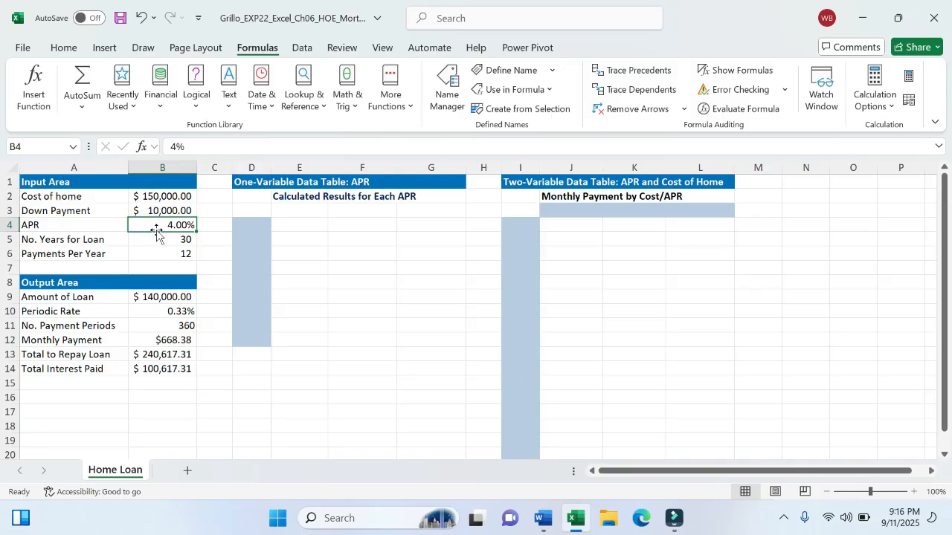
{"action": "left_click", "coordinate": [166, 240]}
{"action": "left_click", "coordinate": [183, 339]}
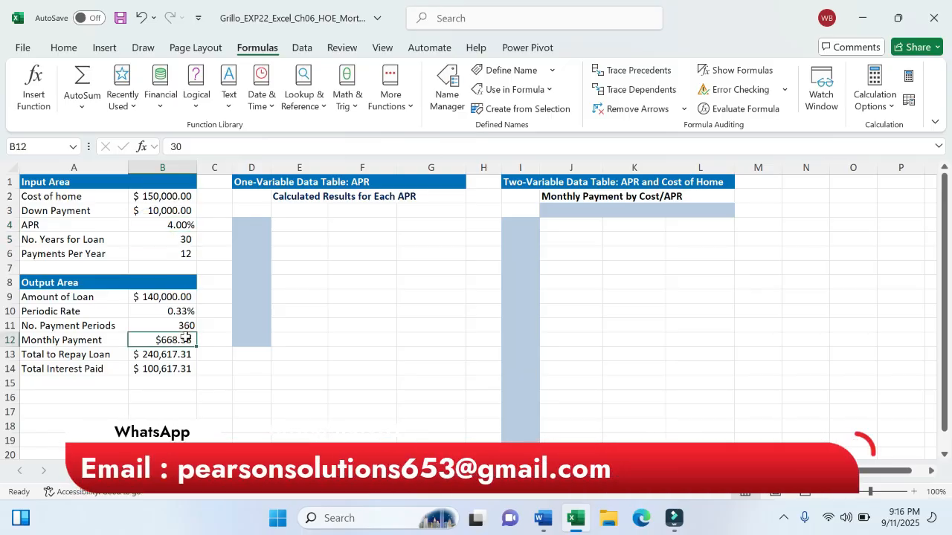
{"action": "left_click", "coordinate": [291, 353]}
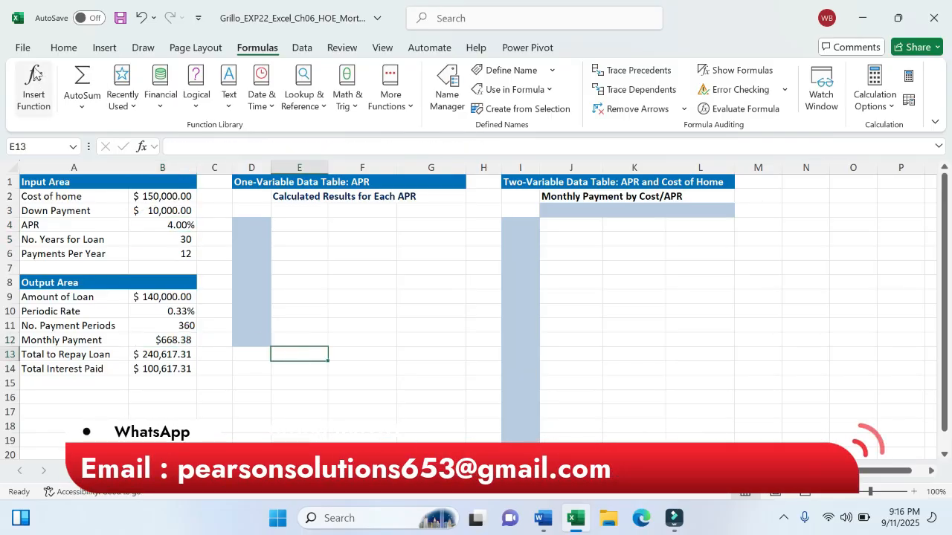
{"action": "left_click", "coordinate": [22, 47]}
{"action": "left_click", "coordinate": [57, 251]}
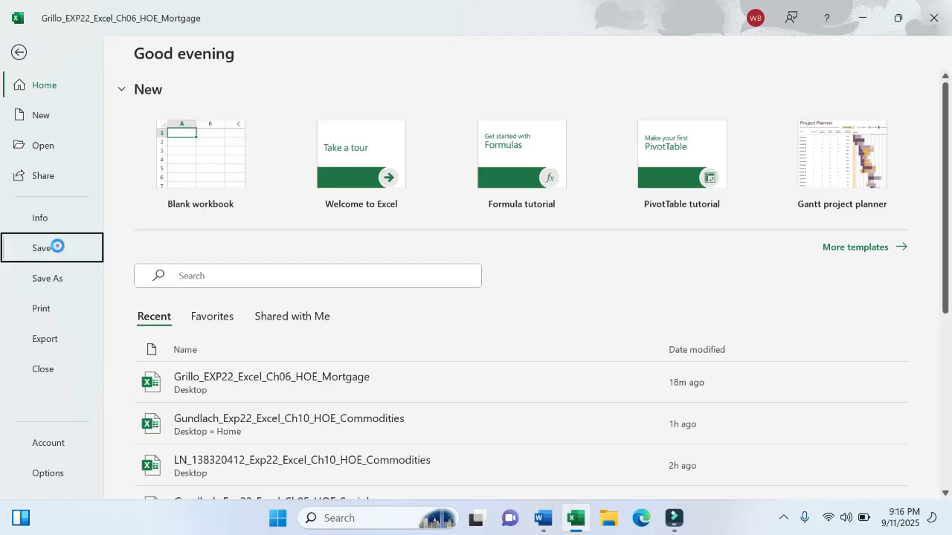
- Read step 6 in the Word instructions and add a new worksheet to the Excel workbook
{"action": "left_click", "coordinate": [545, 518]}
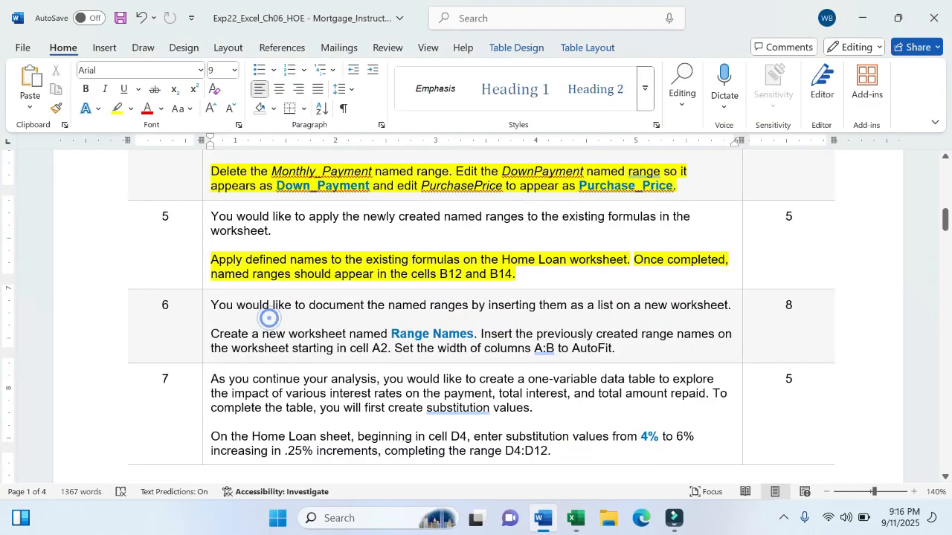
{"action": "scroll", "coordinate": [476, 312], "scroll_direction": "down", "scroll_amount": 2}
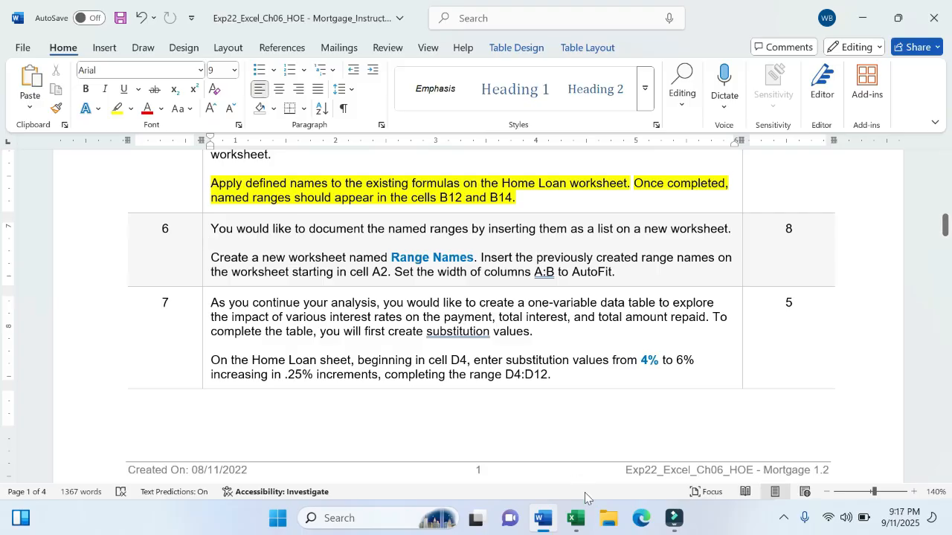
{"action": "left_click", "coordinate": [580, 518]}
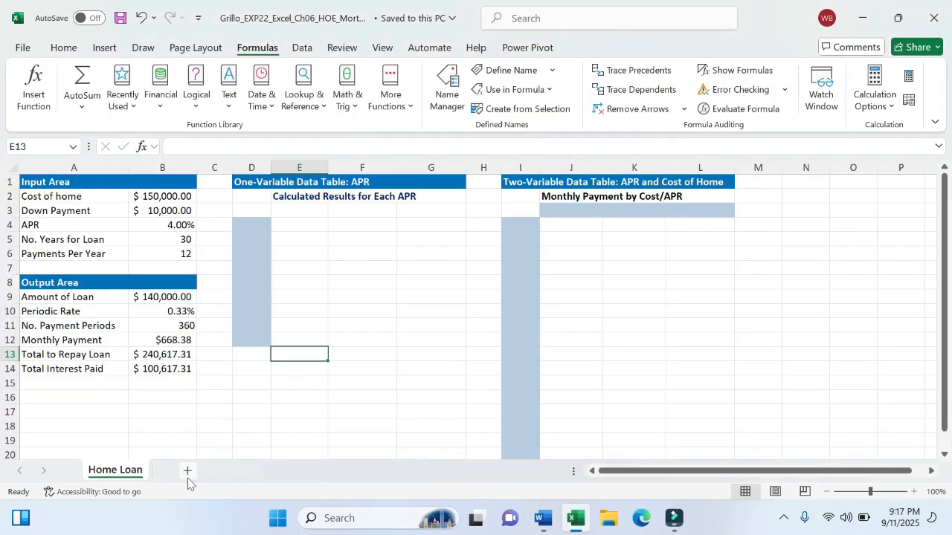
{"action": "left_click", "coordinate": [186, 471]}
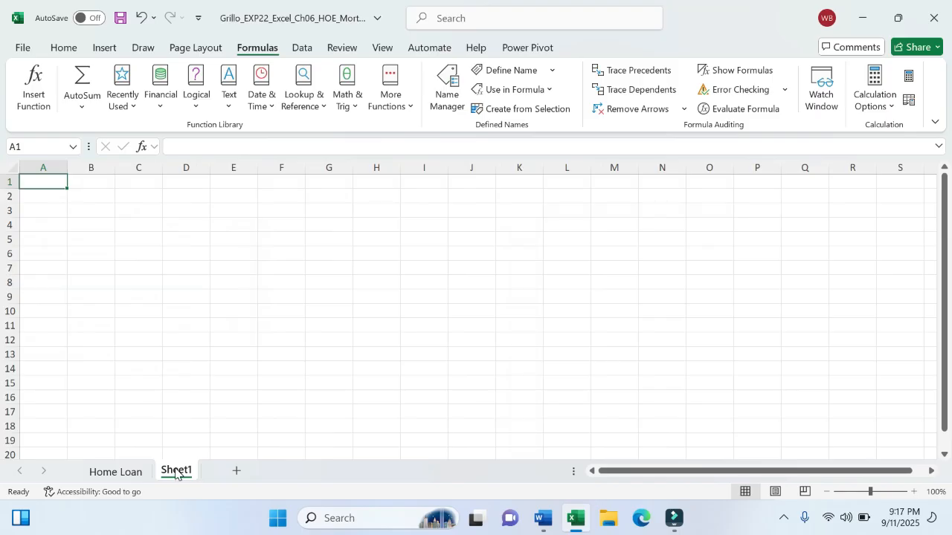
- Rename the new worksheet to Range Names, checking the name in step 6 of the Word instructions
{"action": "double_click", "coordinate": [176, 471]}
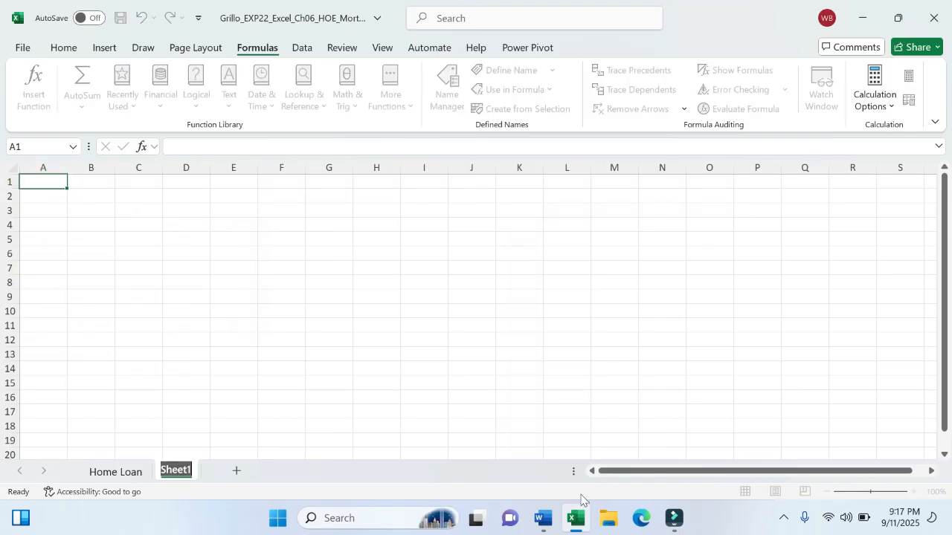
{"action": "left_click", "coordinate": [550, 518]}
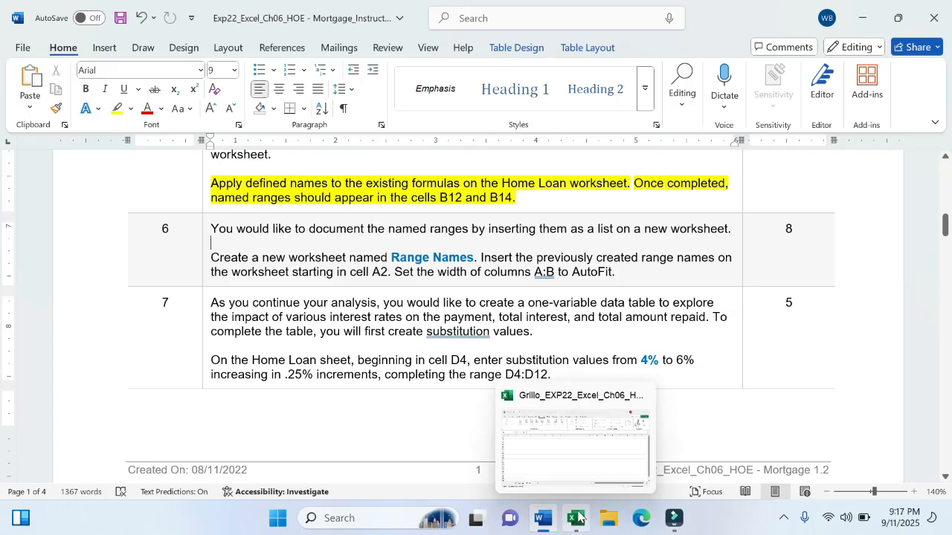
{"action": "left_click", "coordinate": [578, 516]}
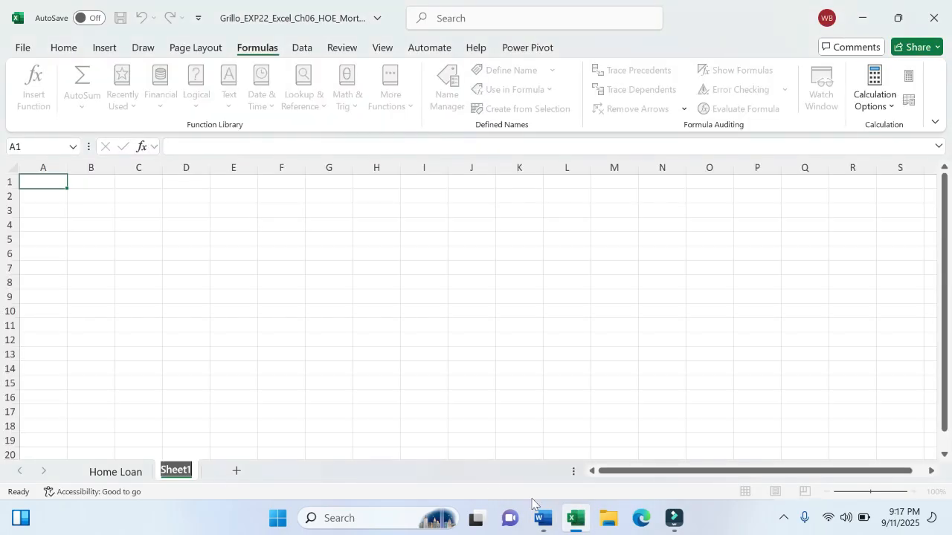
{"action": "left_click", "coordinate": [542, 519]}
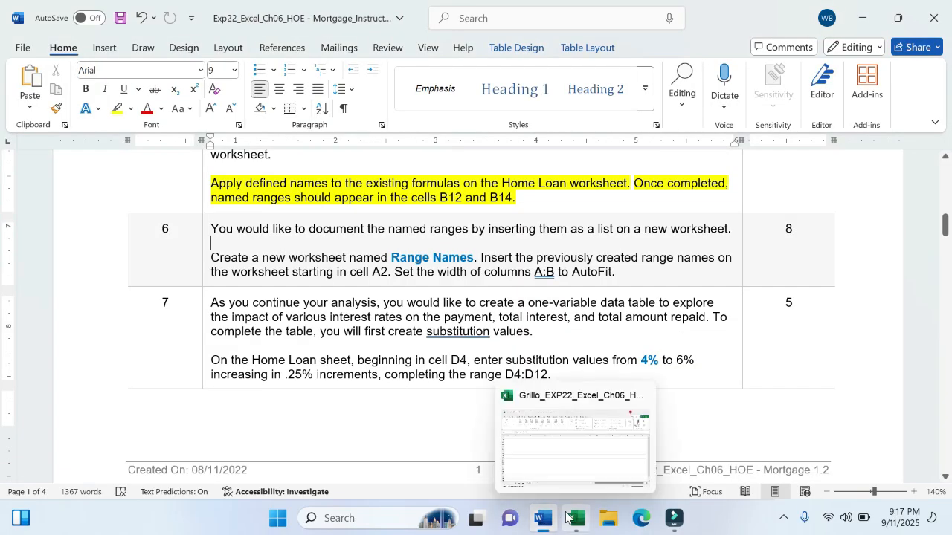
{"action": "left_click", "coordinate": [566, 517]}
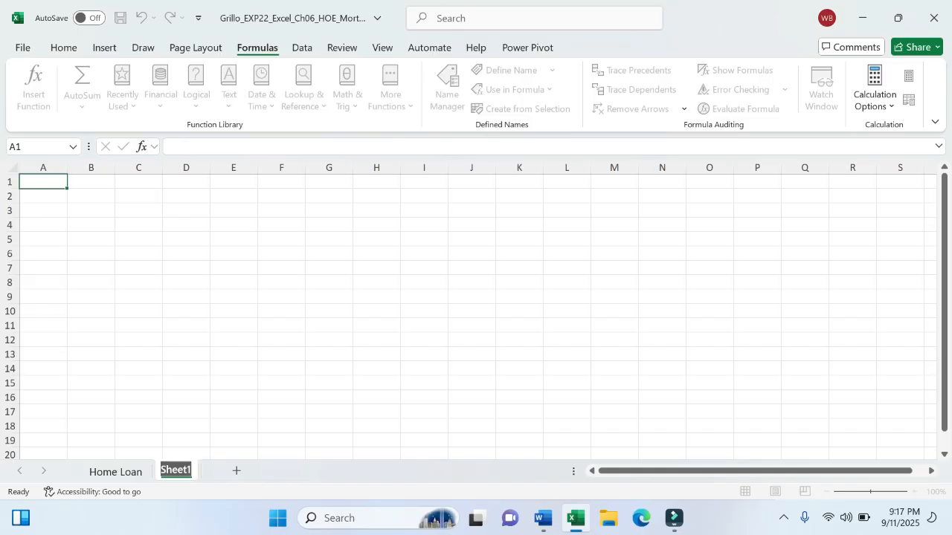
{"action": "type", "text": "Ran"}
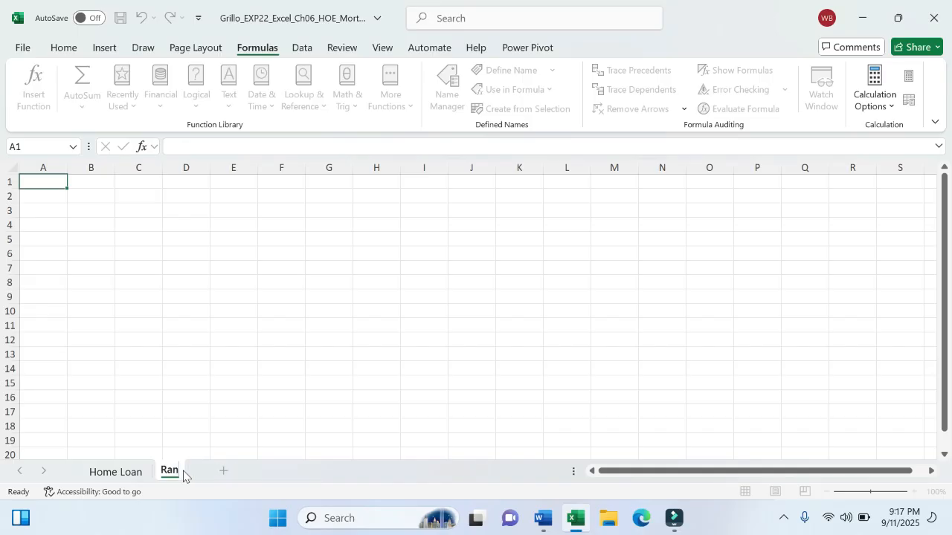
{"action": "type", "text": "ge Names"}
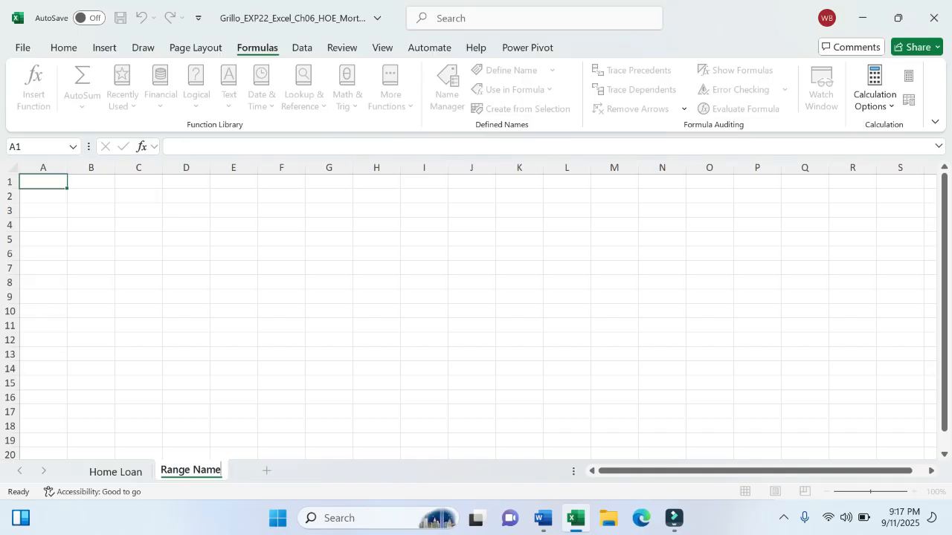
{"action": "key", "text": "Return"}
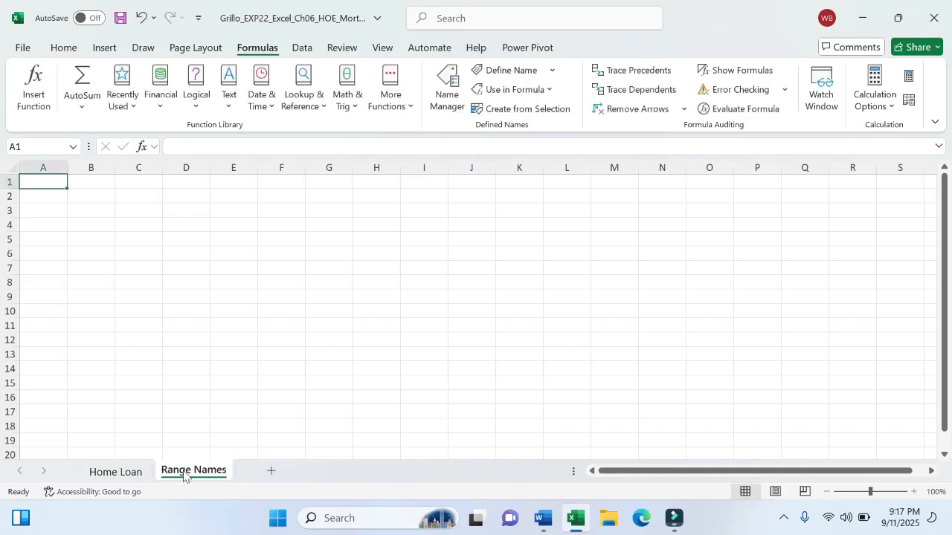
- Check step 6 in Word for the start cell and paste the full list of range names at A2 on the Range Names sheet
{"action": "left_click", "coordinate": [540, 519]}
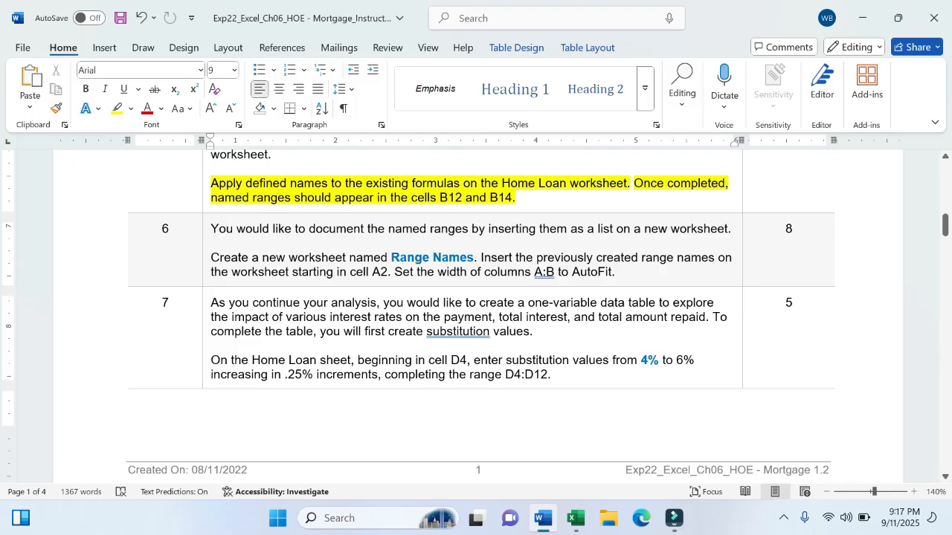
{"action": "left_click", "coordinate": [576, 519]}
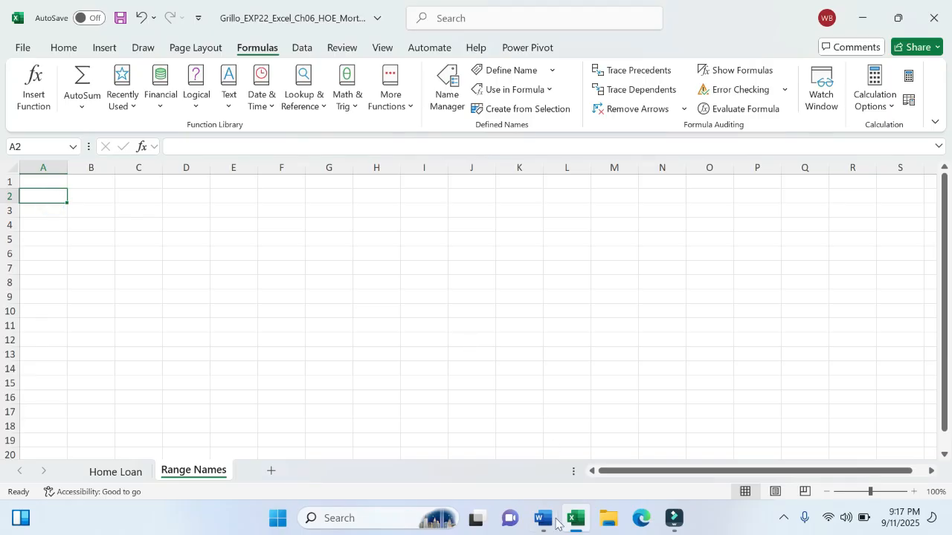
{"action": "left_click", "coordinate": [554, 527]}
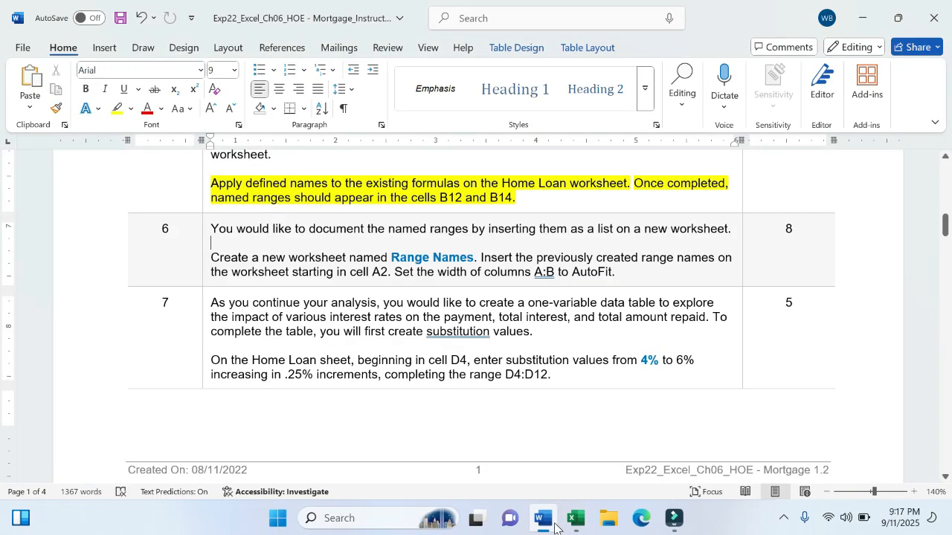
{"action": "left_click", "coordinate": [579, 524]}
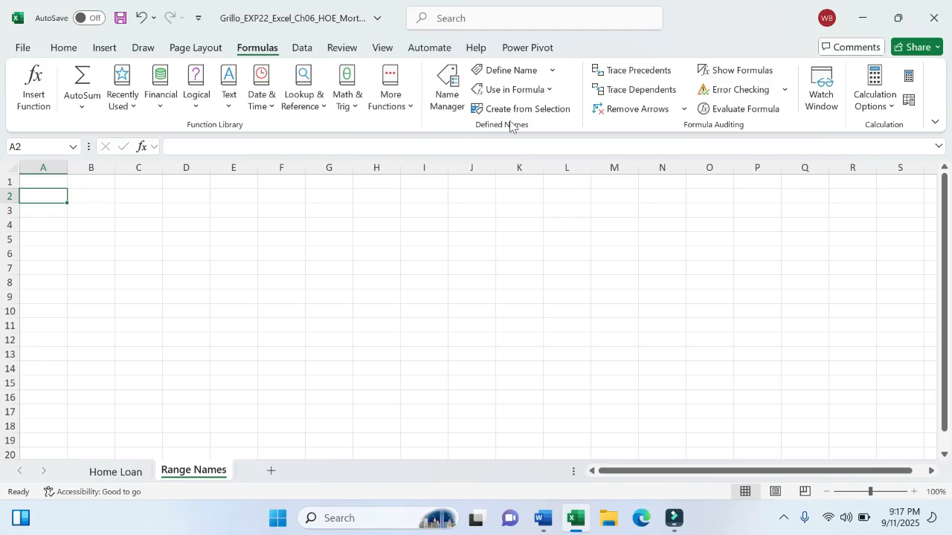
{"action": "left_click", "coordinate": [550, 90]}
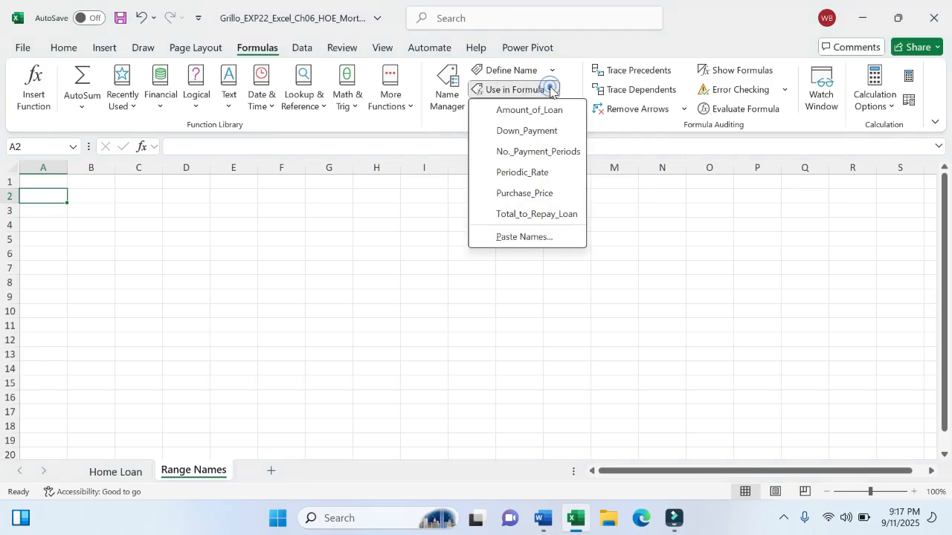
{"action": "left_click", "coordinate": [530, 239]}
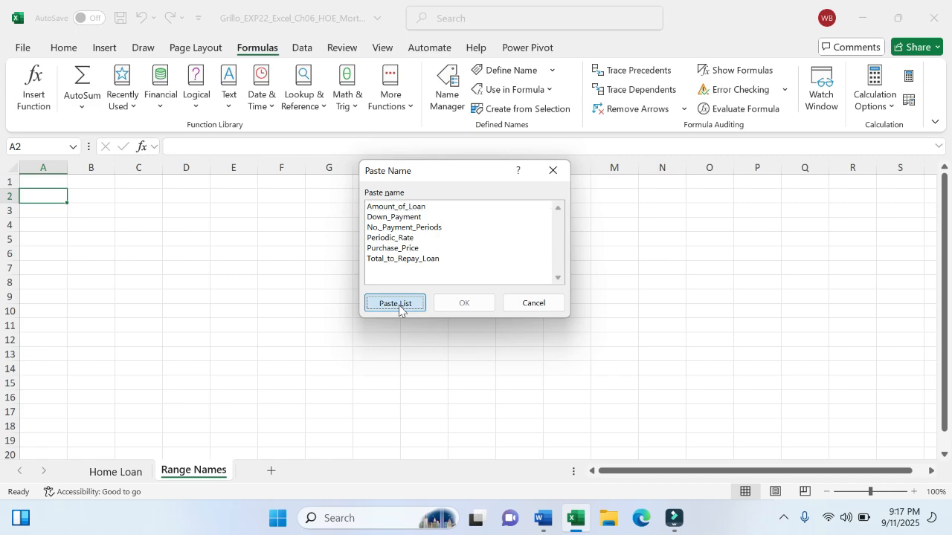
{"action": "left_click", "coordinate": [397, 304]}
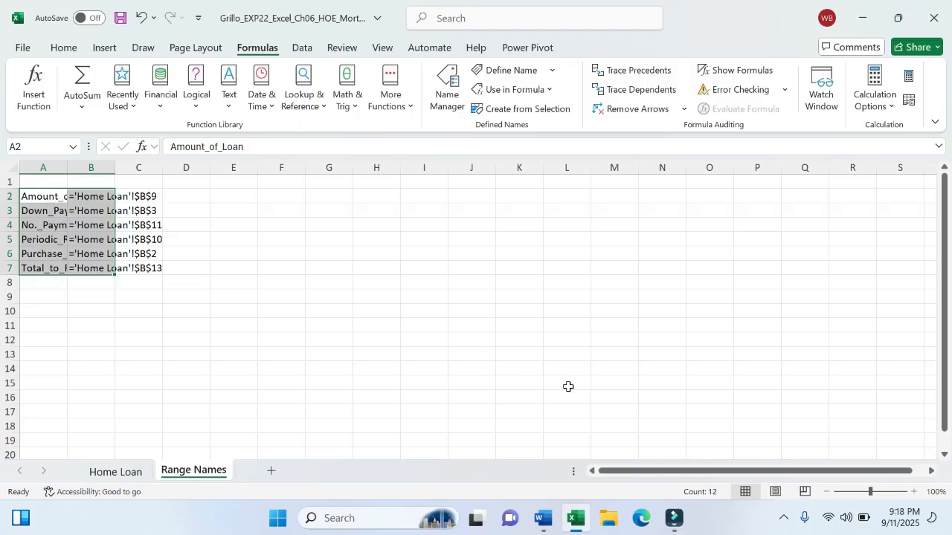
- Check the column width requirement in the Word instructions and AutoFit the width of column A on the Range Names sheet
{"action": "left_click", "coordinate": [544, 520]}
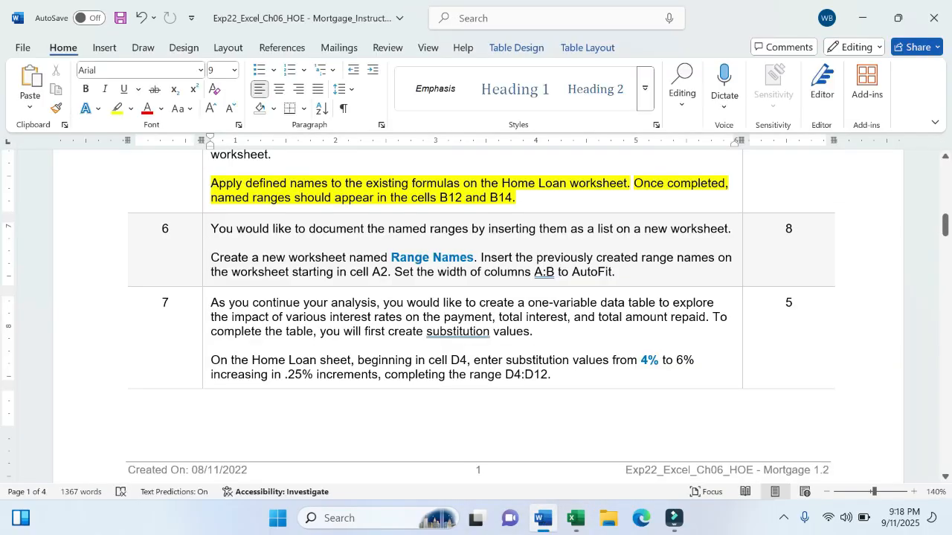
{"action": "left_click", "coordinate": [577, 520]}
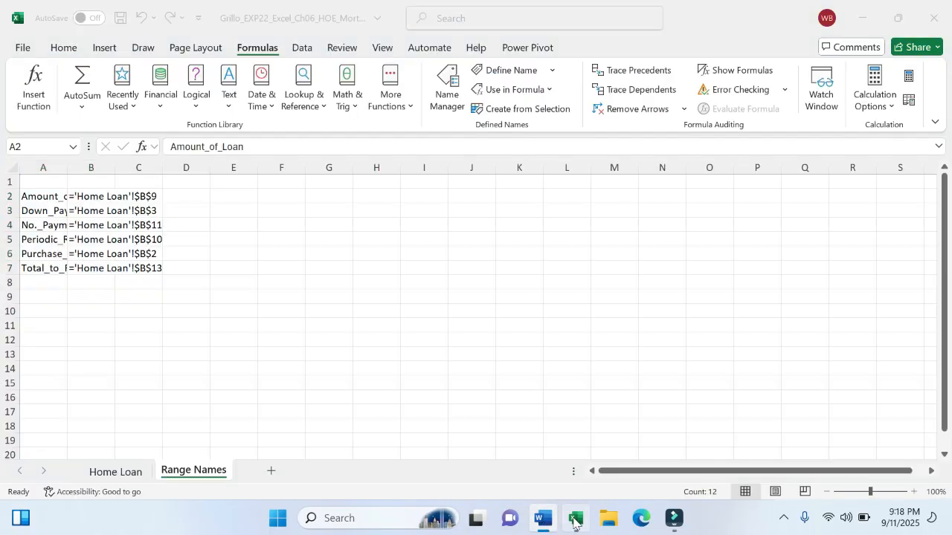
{"action": "left_click", "coordinate": [50, 168]}
{"action": "right_click", "coordinate": [50, 169]}
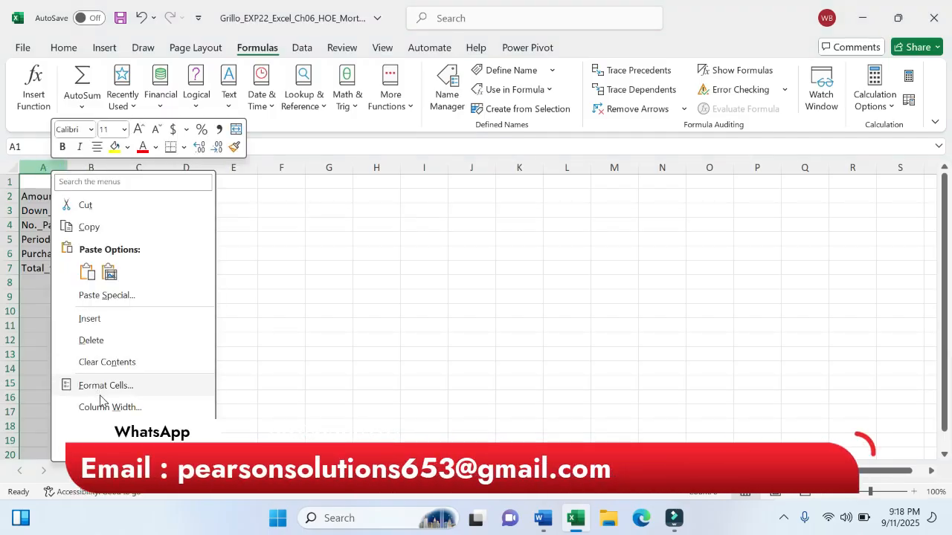
{"action": "left_click", "coordinate": [276, 334]}
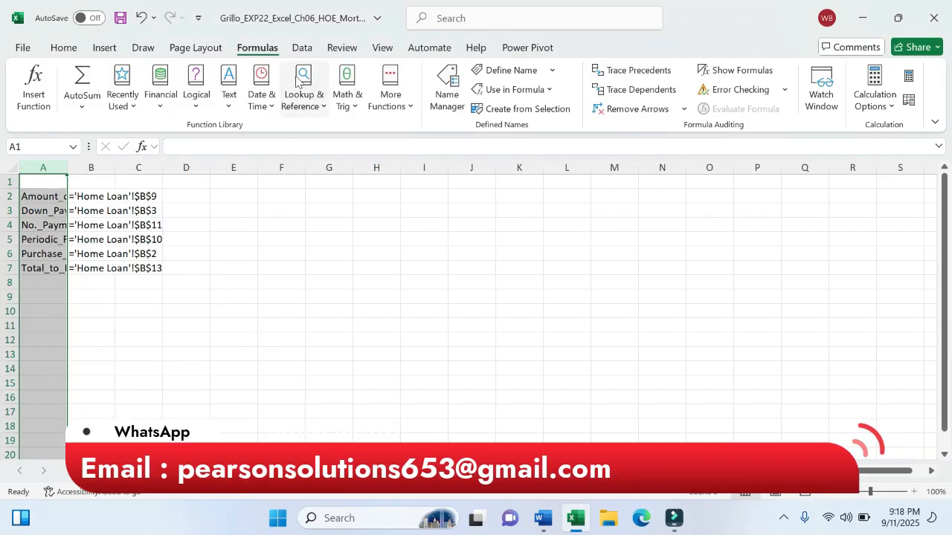
{"action": "left_click", "coordinate": [63, 47]}
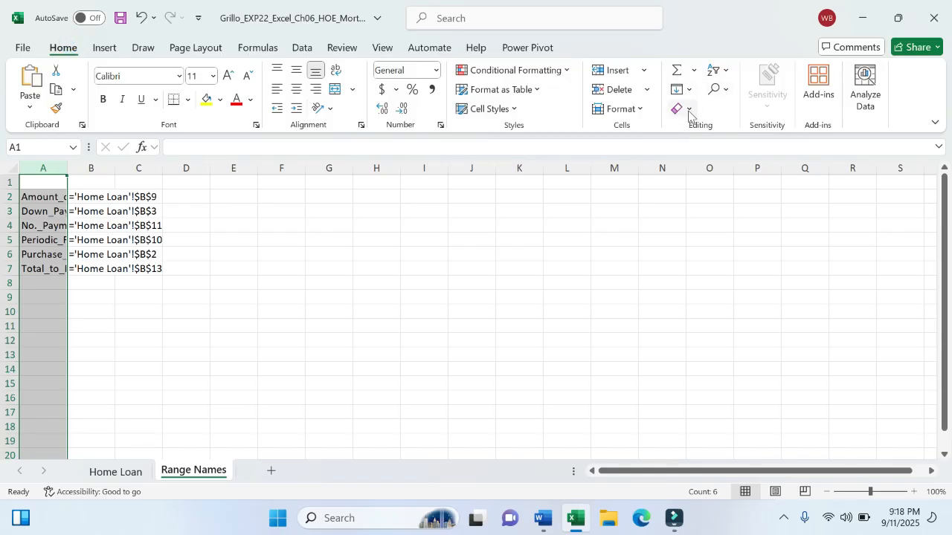
{"action": "left_click", "coordinate": [690, 91]}
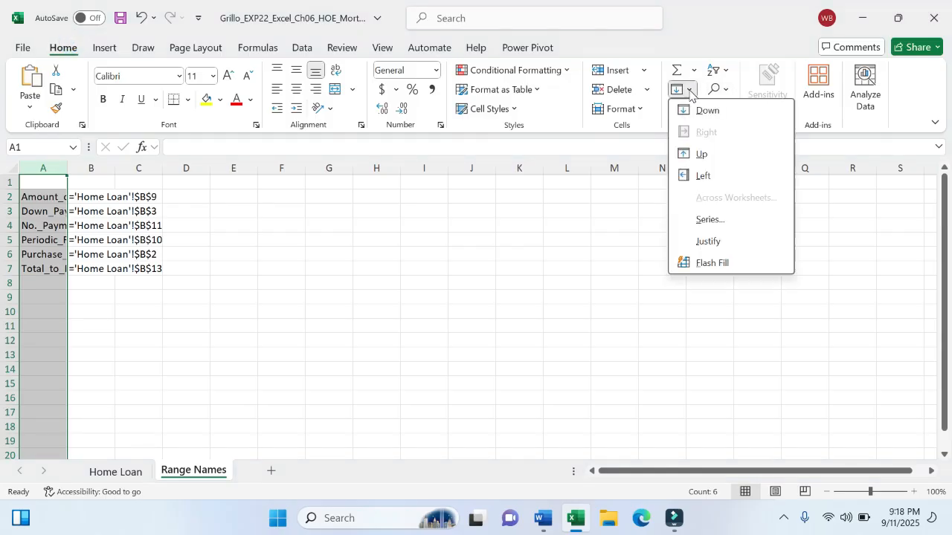
{"action": "left_click", "coordinate": [689, 90]}
{"action": "left_click", "coordinate": [641, 111]}
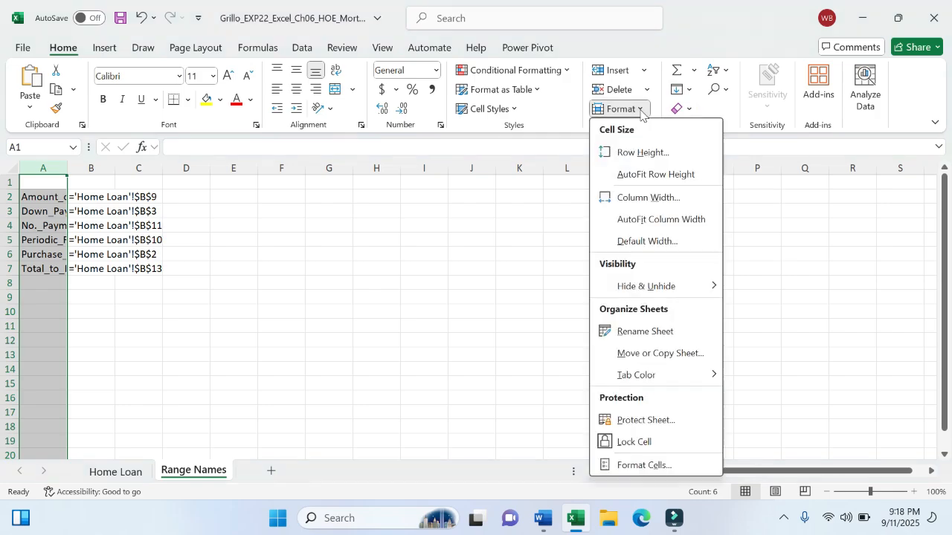
{"action": "left_click", "coordinate": [645, 219]}
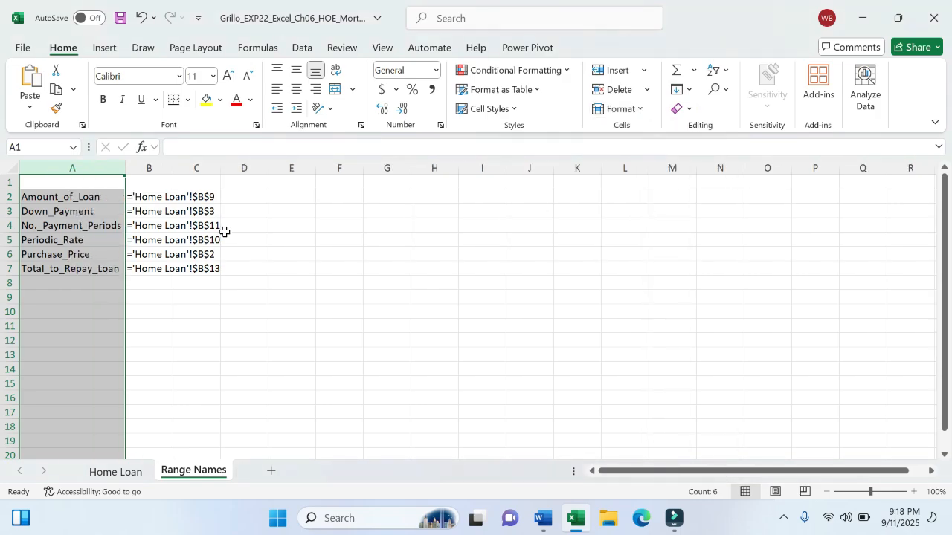
- AutoFit the width of column B on the Range Names sheet and save the workbook
{"action": "left_click", "coordinate": [167, 169]}
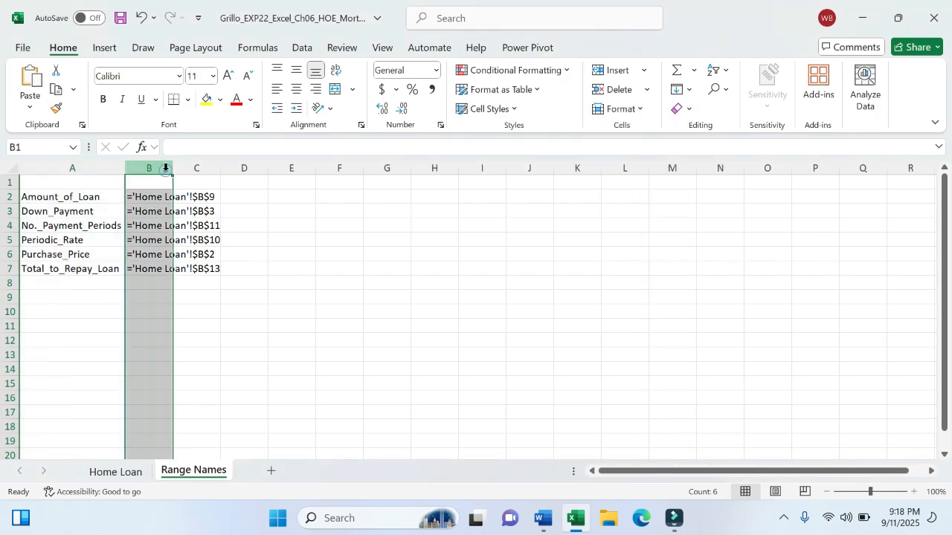
{"action": "left_click", "coordinate": [638, 111]}
{"action": "left_click", "coordinate": [648, 220]}
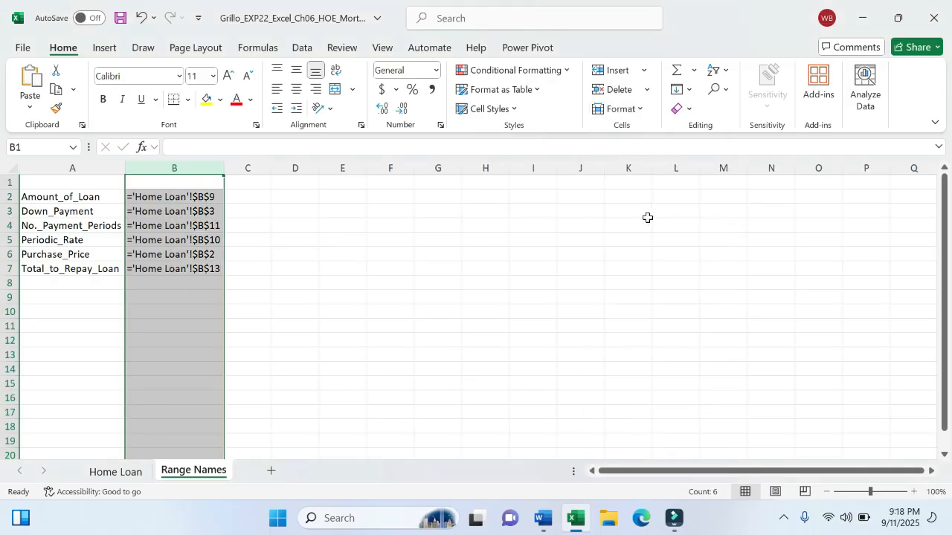
{"action": "left_click", "coordinate": [308, 298]}
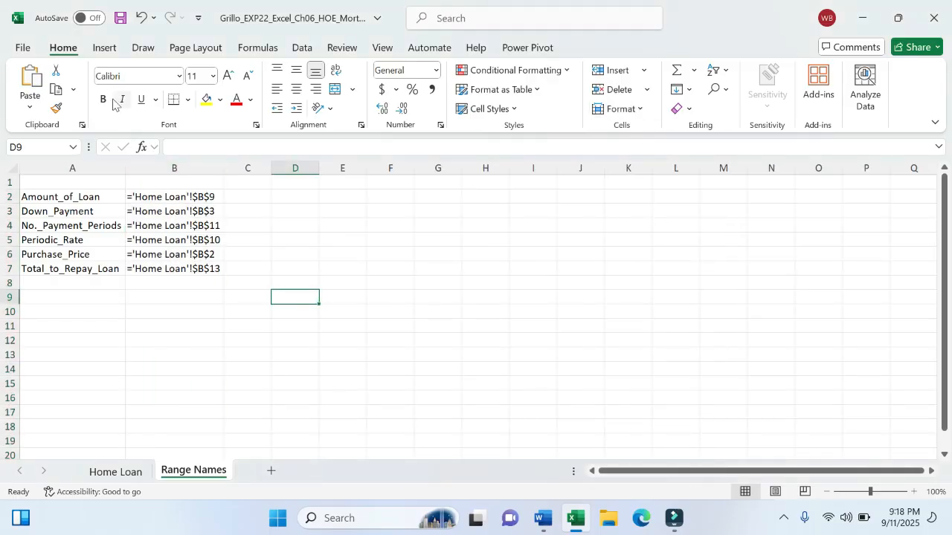
{"action": "left_click", "coordinate": [28, 49]}
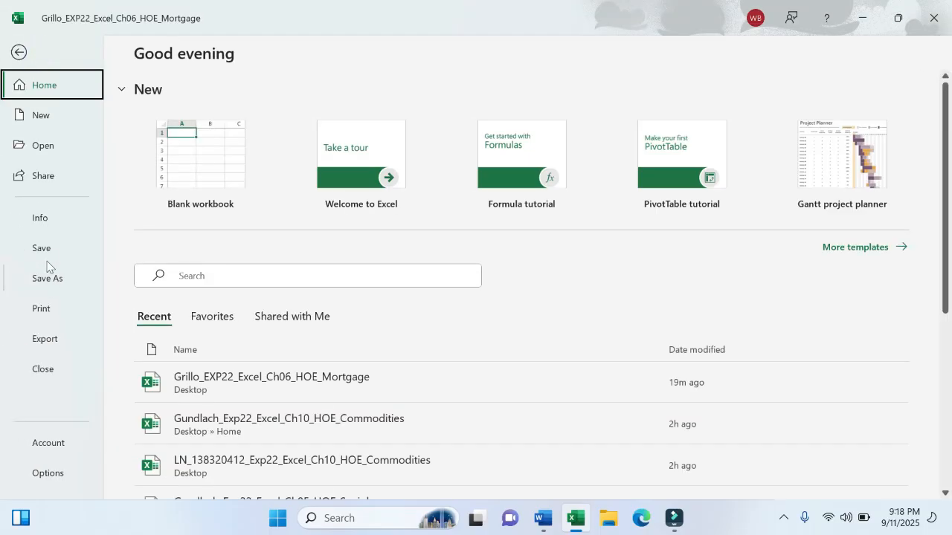
{"action": "left_click", "coordinate": [19, 248]}
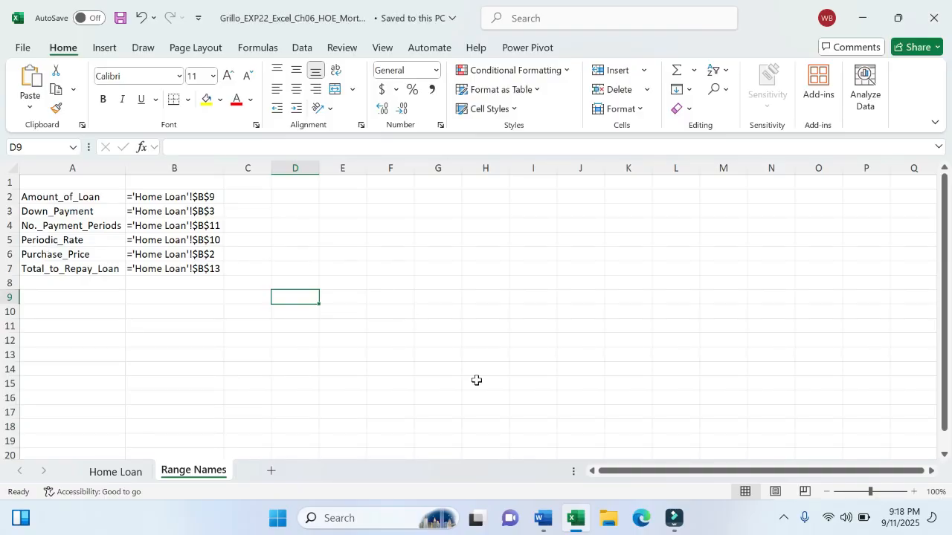
- Switch to the Word instructions and highlight the whole text of step 6 in yellow
{"action": "left_click", "coordinate": [543, 519]}
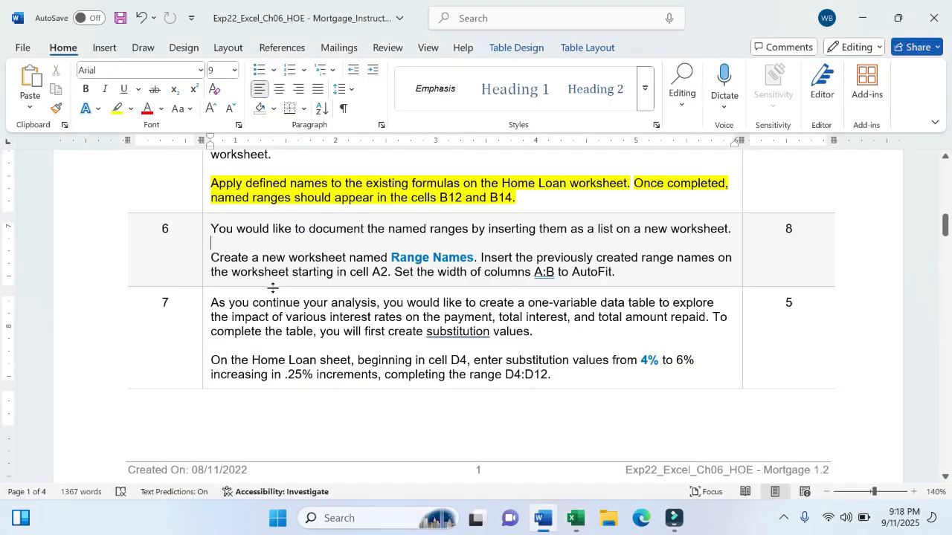
{"action": "left_click", "coordinate": [209, 229]}
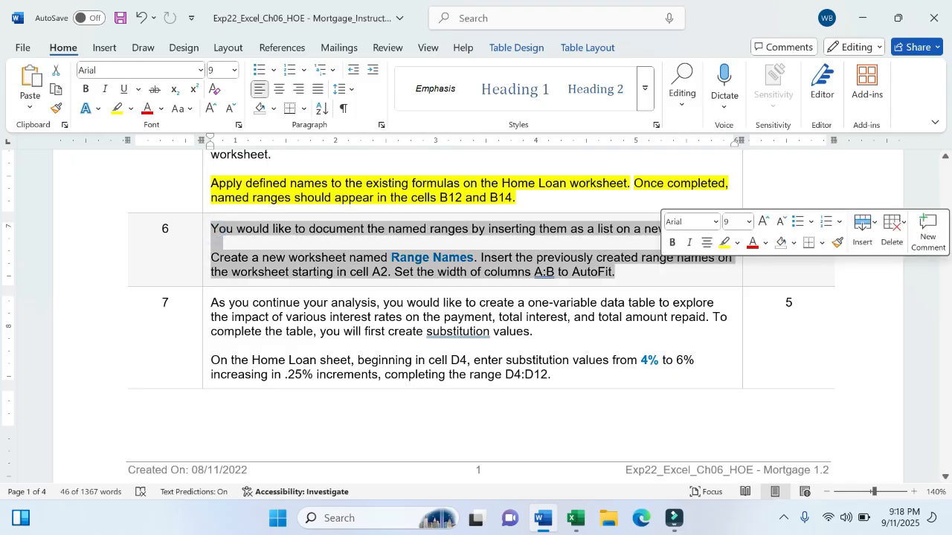
{"action": "left_click", "coordinate": [723, 243]}
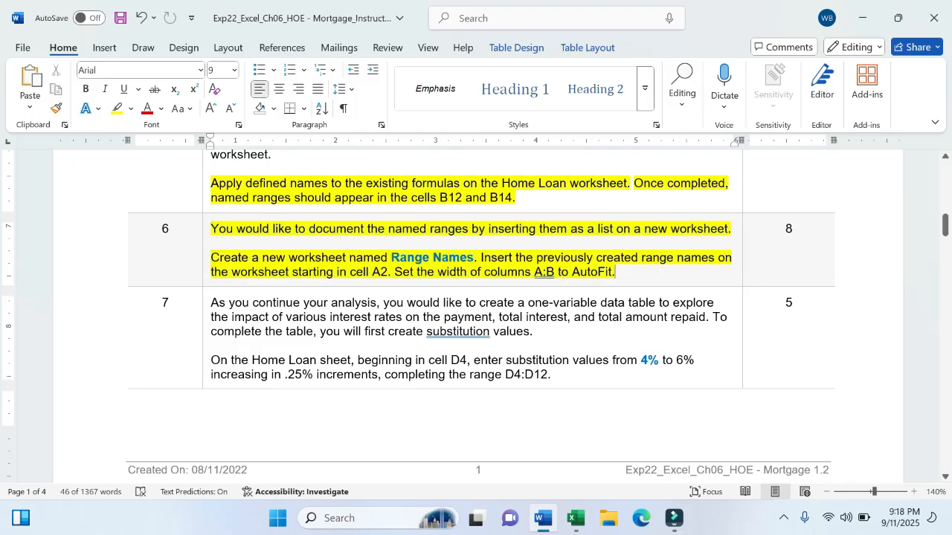
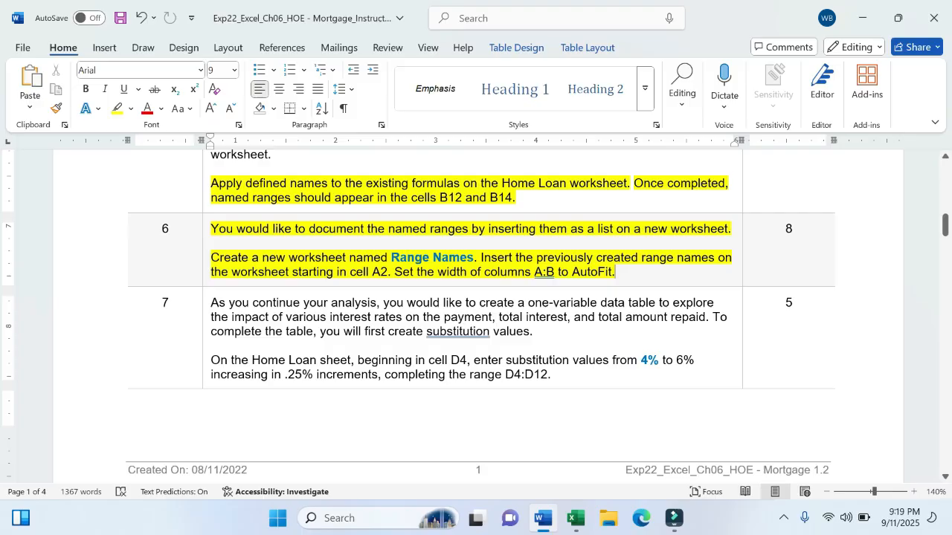
- Read step 7 in the Word instructions and enter 4% in cell D4 of the Home Loan sheet in Excel
{"action": "scroll", "coordinate": [407, 374], "scroll_direction": "down", "scroll_amount": 3}
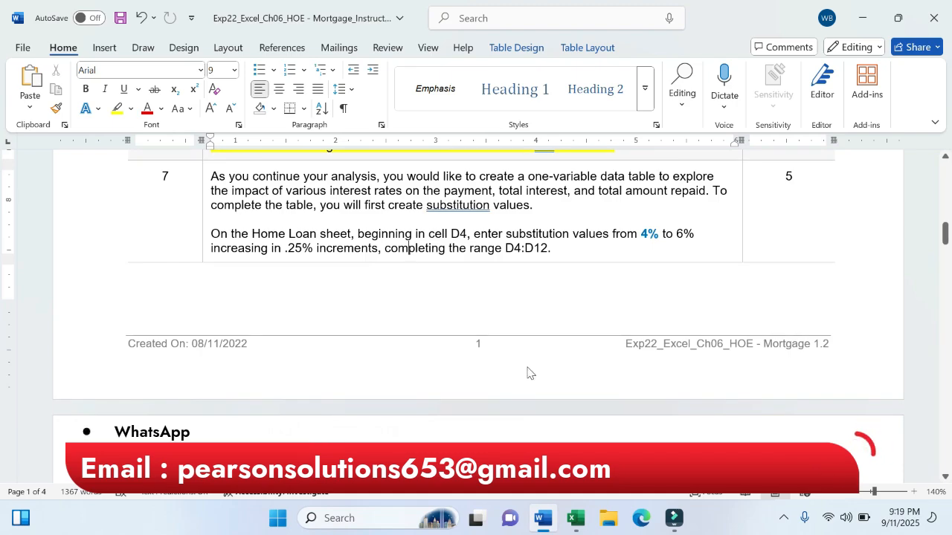
{"action": "left_click", "coordinate": [569, 515]}
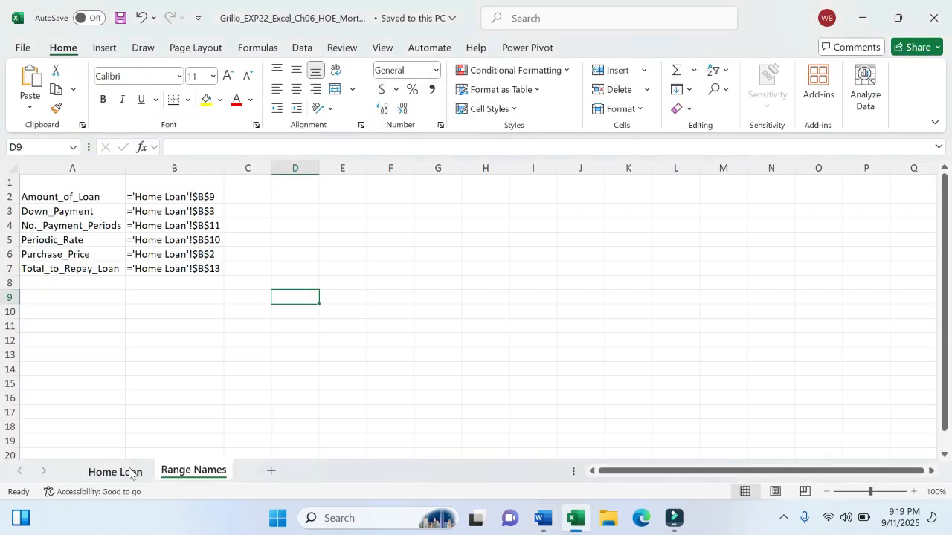
{"action": "left_click", "coordinate": [132, 471]}
{"action": "left_click", "coordinate": [259, 223]}
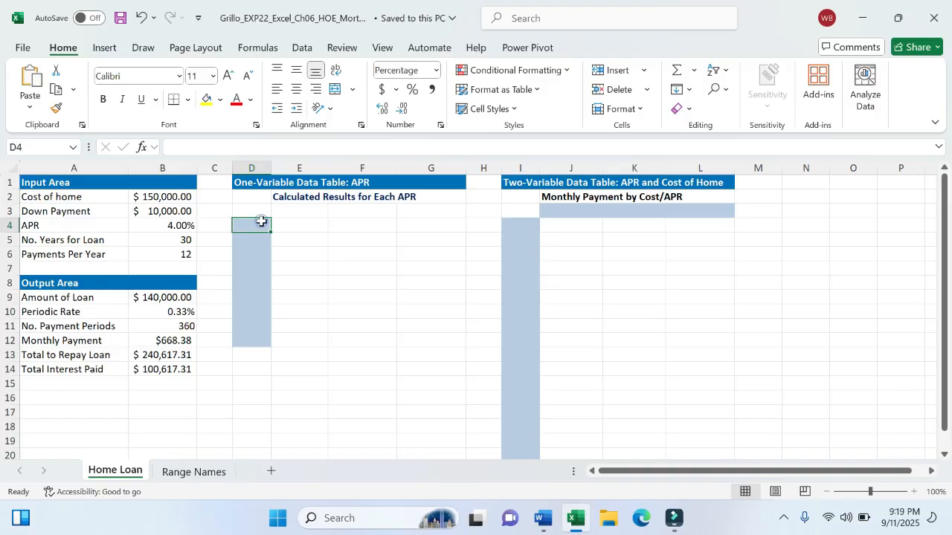
{"action": "left_click", "coordinate": [545, 518]}
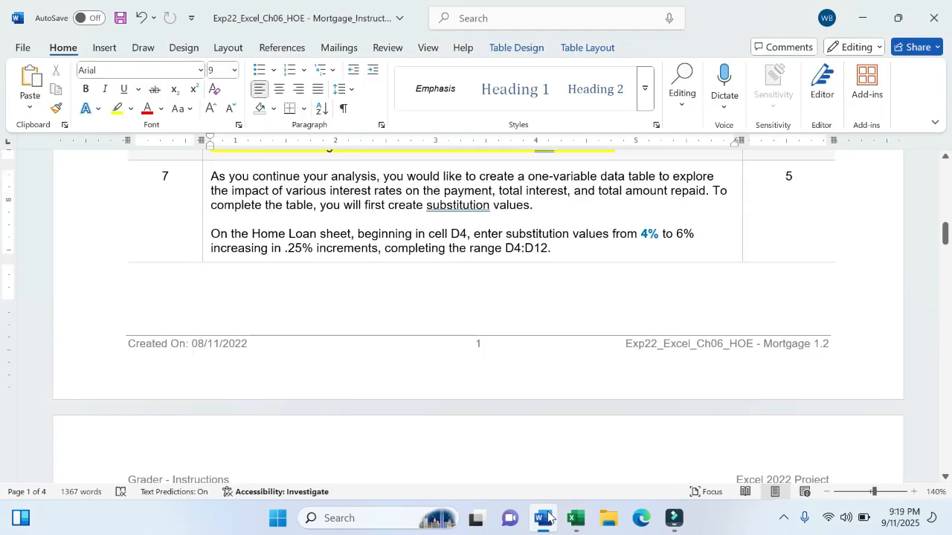
{"action": "left_click", "coordinate": [577, 519]}
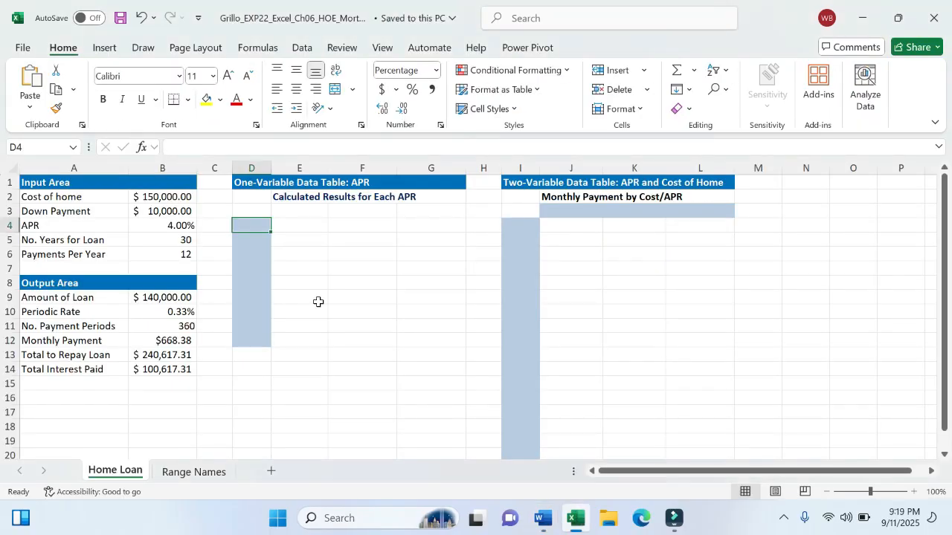
{"action": "type", "text": "4"}
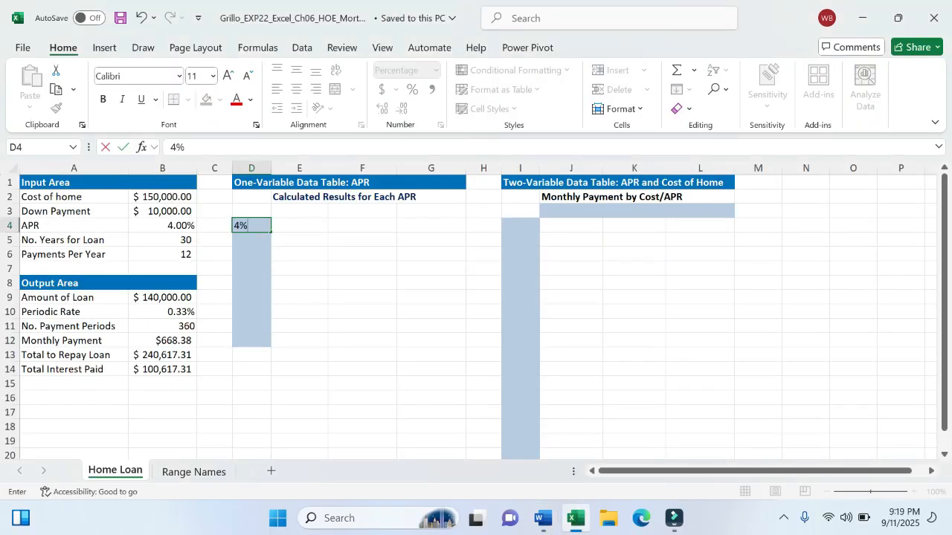
{"action": "key", "text": "Return"}
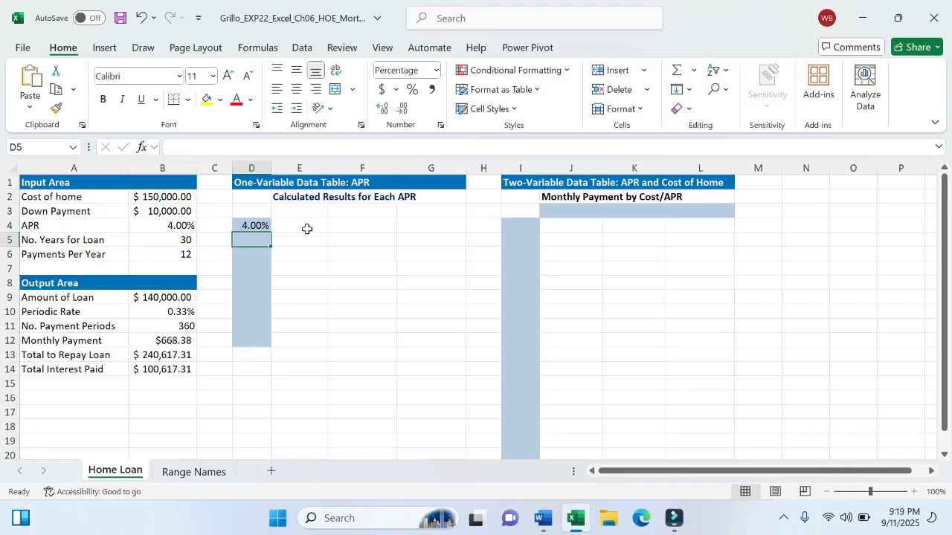
- Recheck the step 7 increment in Word, then enter 4.25% in D5 and fill the rates down to D12
{"action": "left_click", "coordinate": [542, 518]}
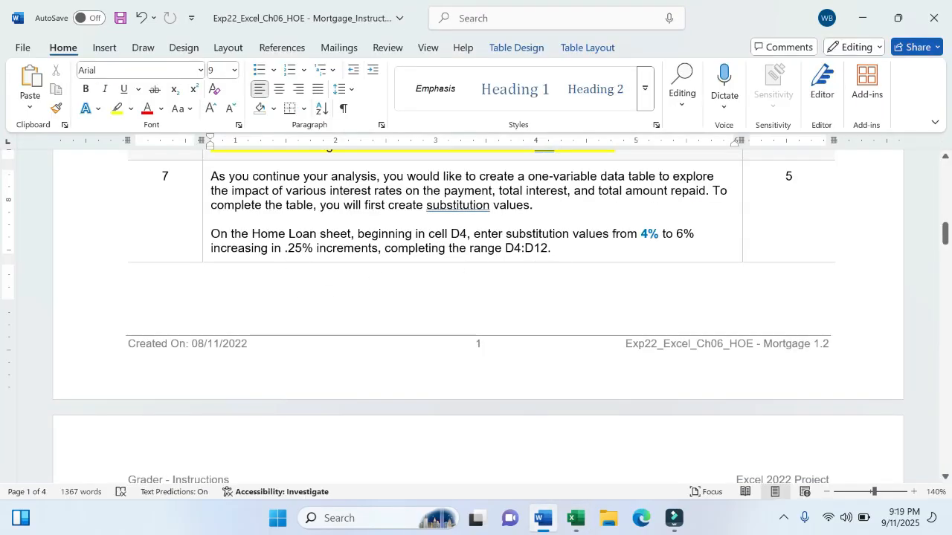
{"action": "left_click", "coordinate": [571, 524]}
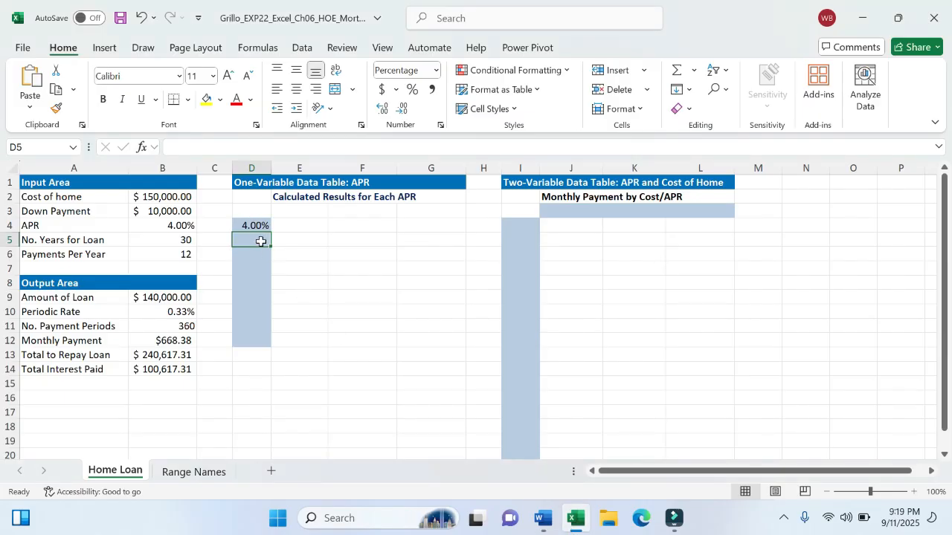
{"action": "type", "text": "4.25"}
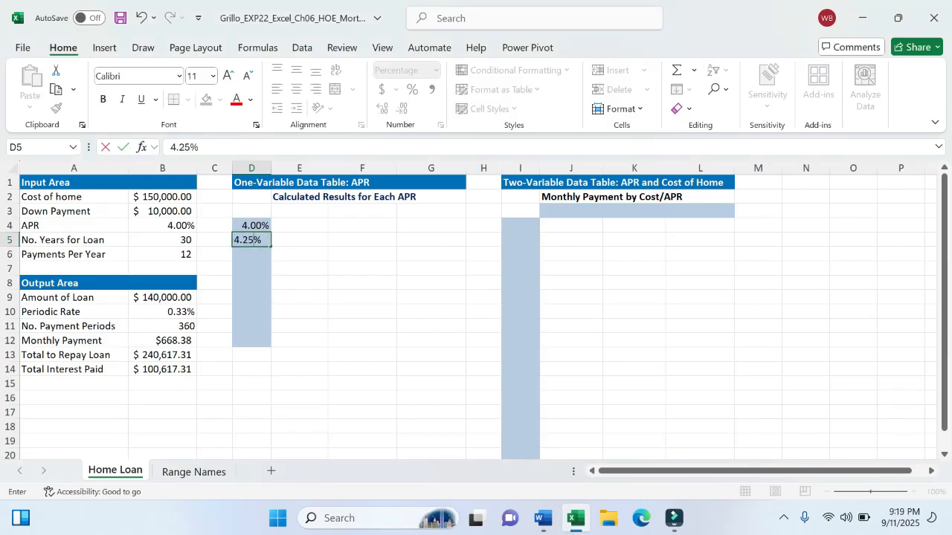
{"action": "key", "text": "Return"}
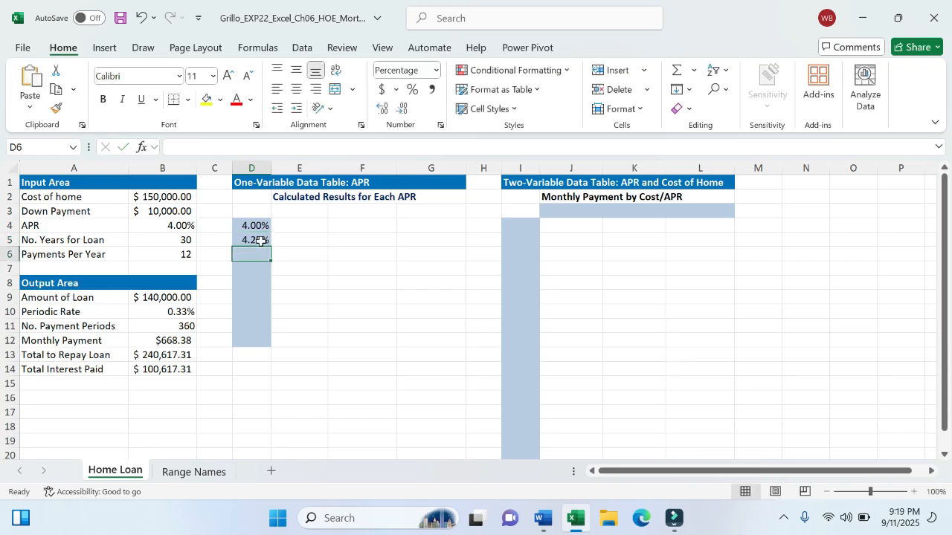
{"action": "left_click", "coordinate": [262, 225]}
{"action": "left_click_drag", "start_coordinate": [264, 227], "coordinate": [270, 350]}
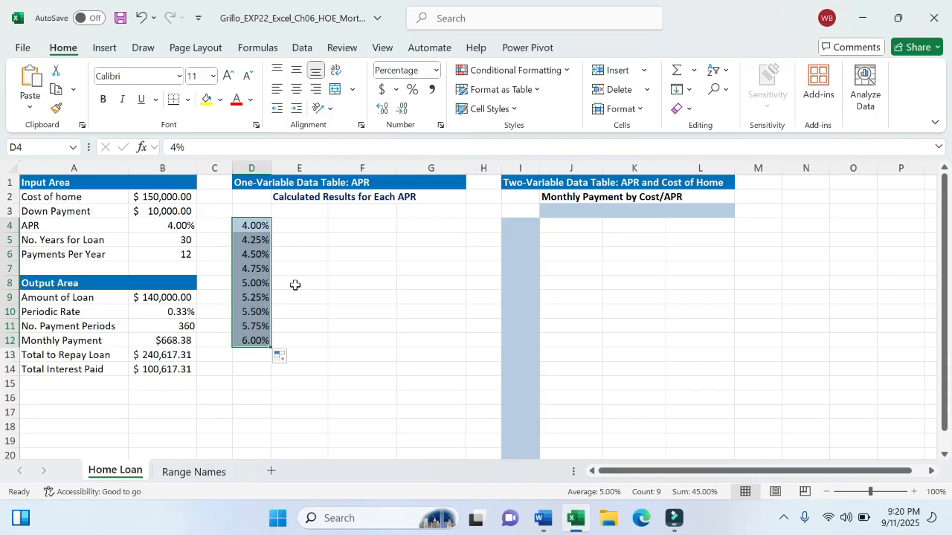
- Undo the fill of the rates down to D12 and clear the value in D5
{"action": "key", "text": "ctrl+z"}
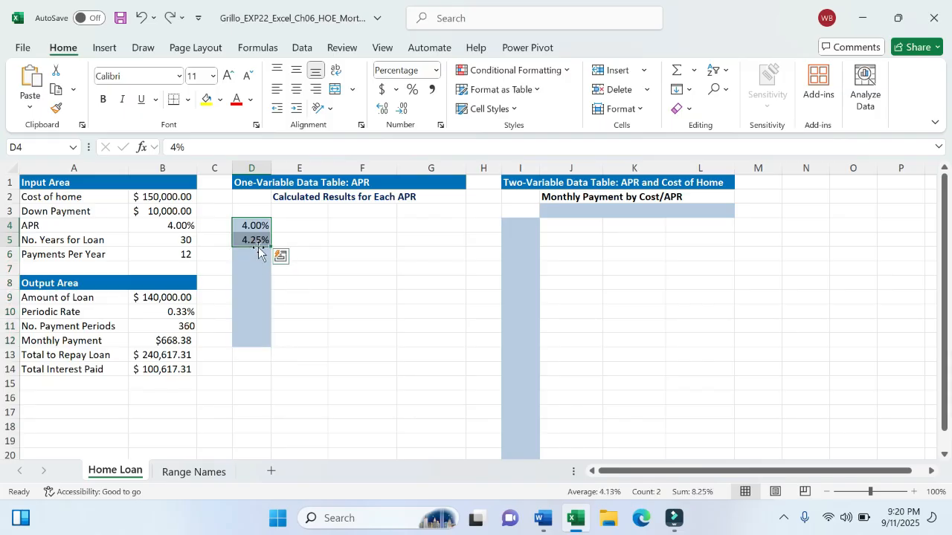
{"action": "left_click", "coordinate": [257, 241]}
{"action": "key", "text": "Delete"}
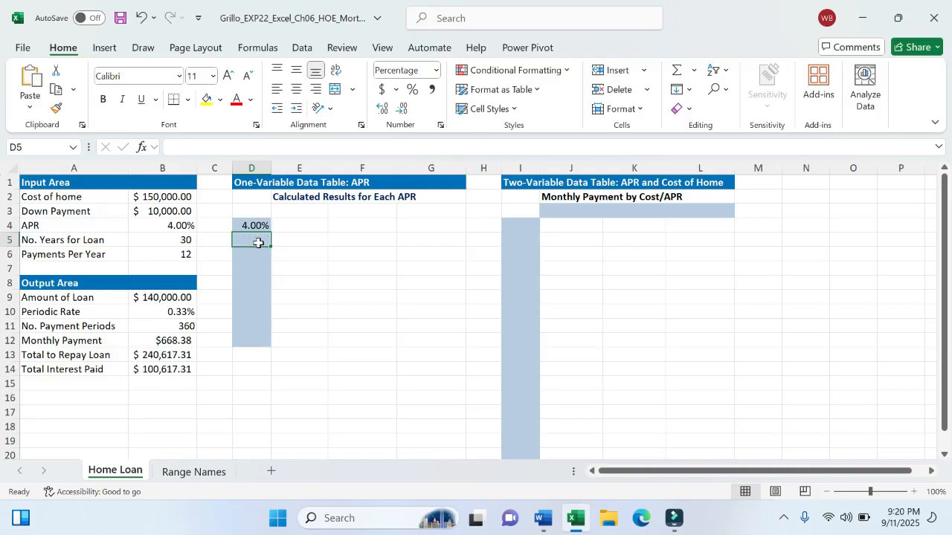
- Try to fill D4:D12 with a linear series using a step value of 0.25, and undo it
{"action": "left_click", "coordinate": [320, 253]}
{"action": "left_click_drag", "start_coordinate": [250, 225], "coordinate": [264, 341]}
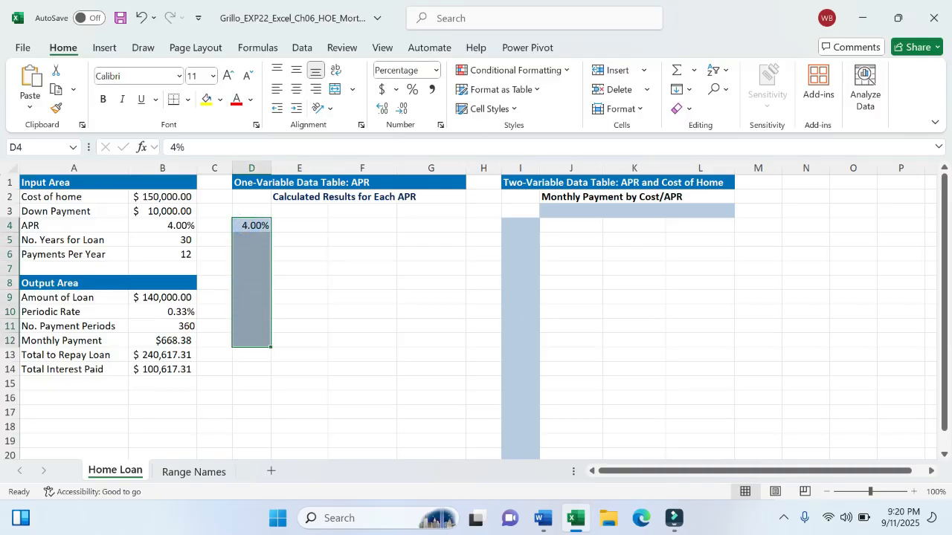
{"action": "left_click", "coordinate": [689, 91]}
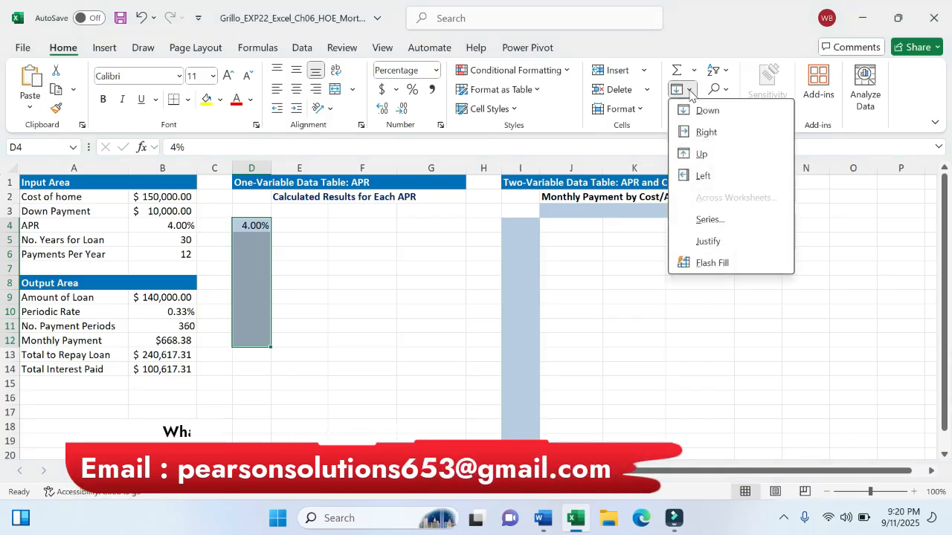
{"action": "left_click", "coordinate": [690, 93]}
{"action": "left_click", "coordinate": [689, 90]}
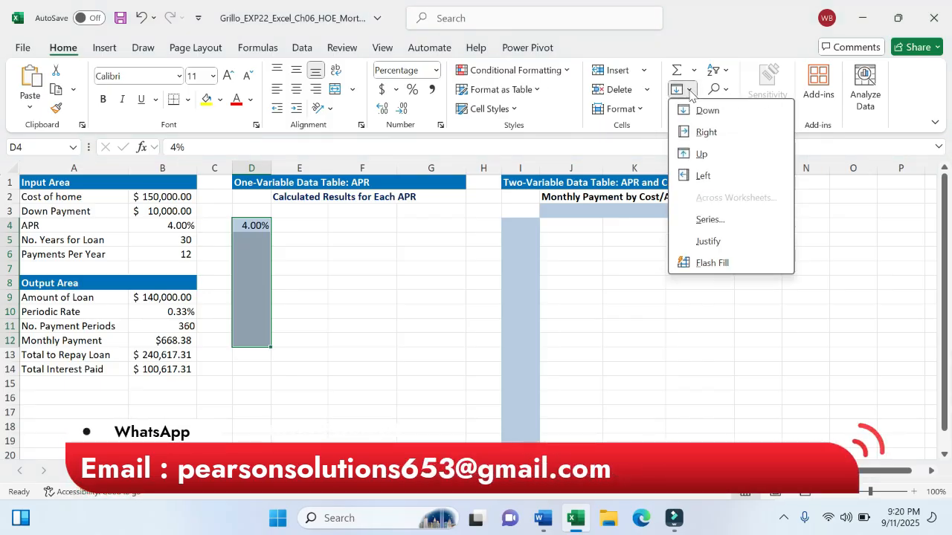
{"action": "left_click", "coordinate": [708, 220]}
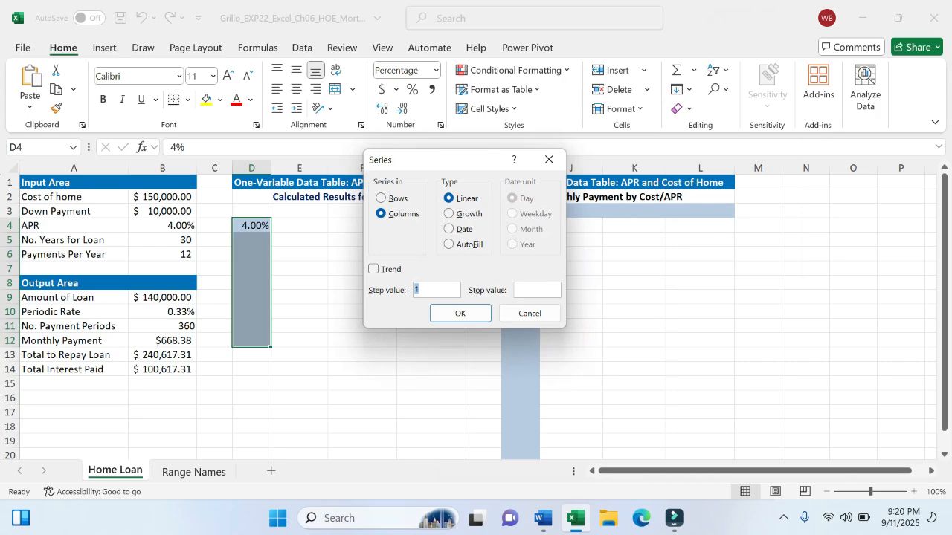
{"action": "type", "text": "0.25"}
{"action": "left_click", "coordinate": [459, 312]}
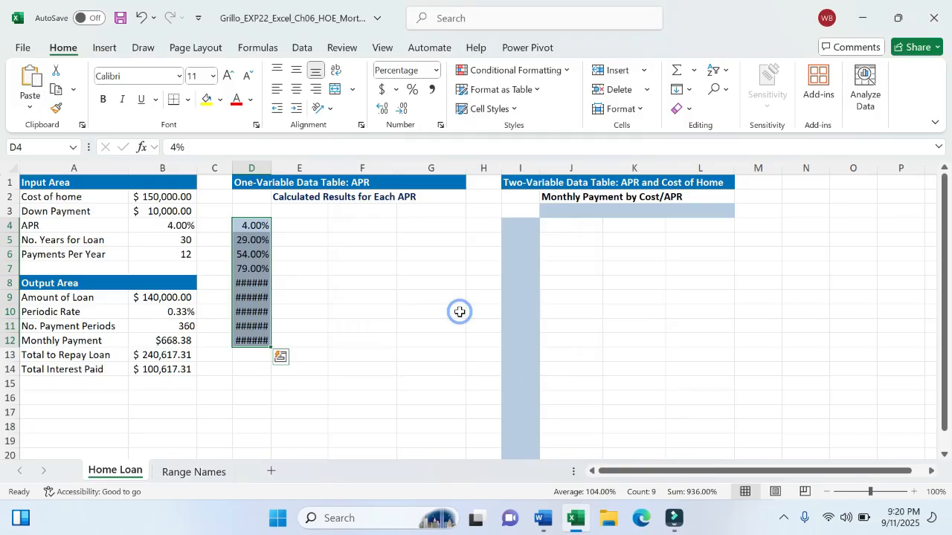
{"action": "key", "text": "ctrl+z"}
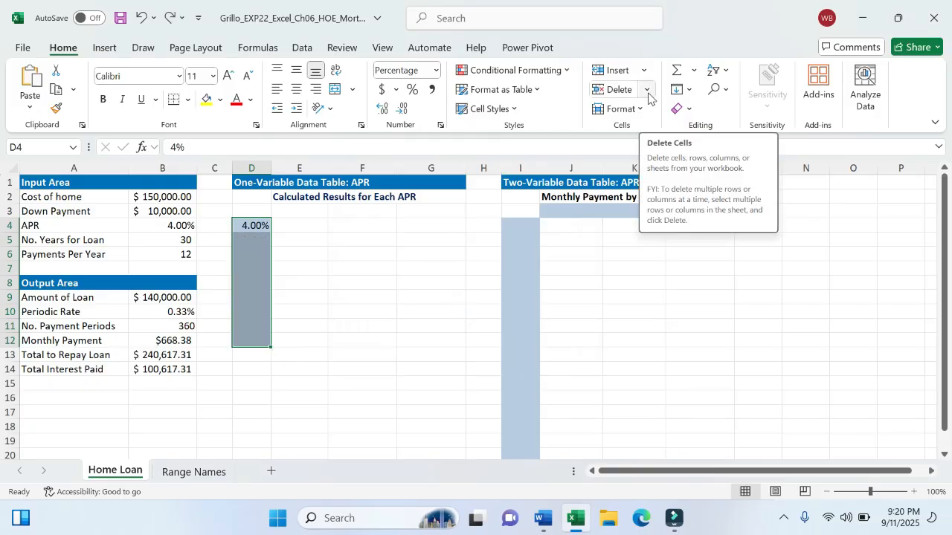
- Retry the linear series fill on D4:D12 with the 0.25 step value and undo it again
{"action": "left_click", "coordinate": [682, 90]}
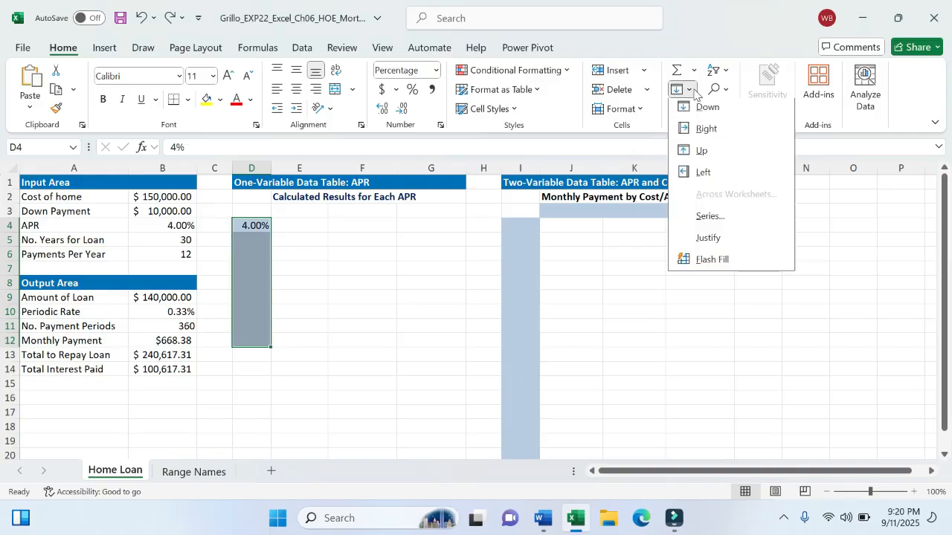
{"action": "left_click", "coordinate": [710, 220]}
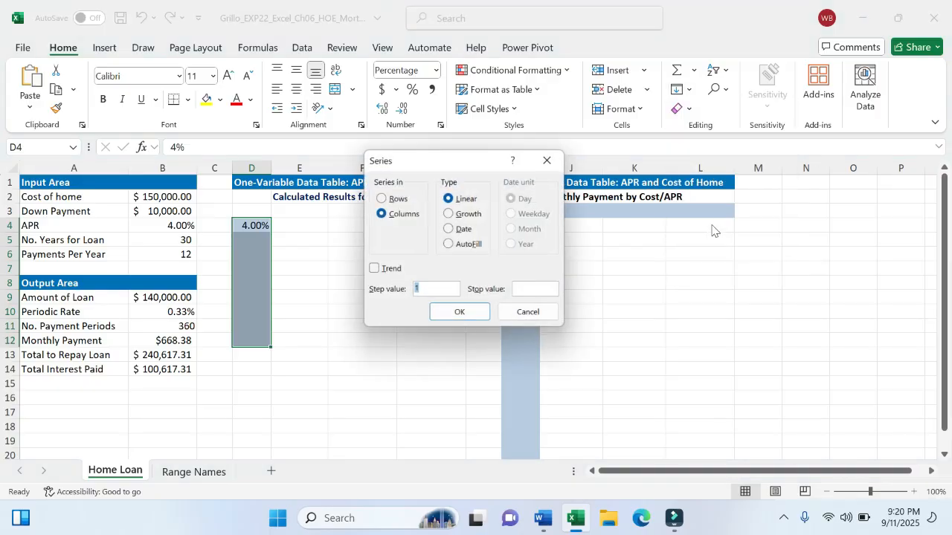
{"action": "type", "text": "0"}
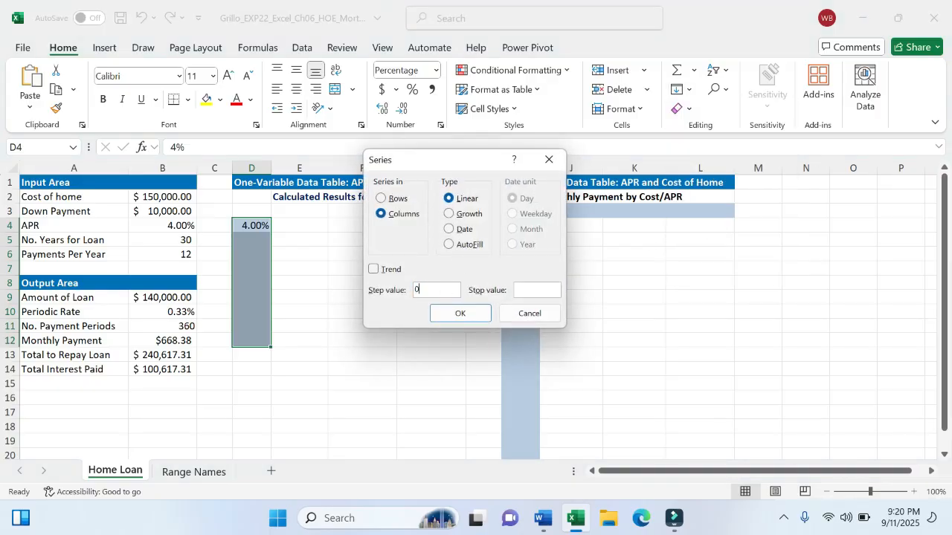
{"action": "type", "text": ".25"}
{"action": "left_click", "coordinate": [473, 312]}
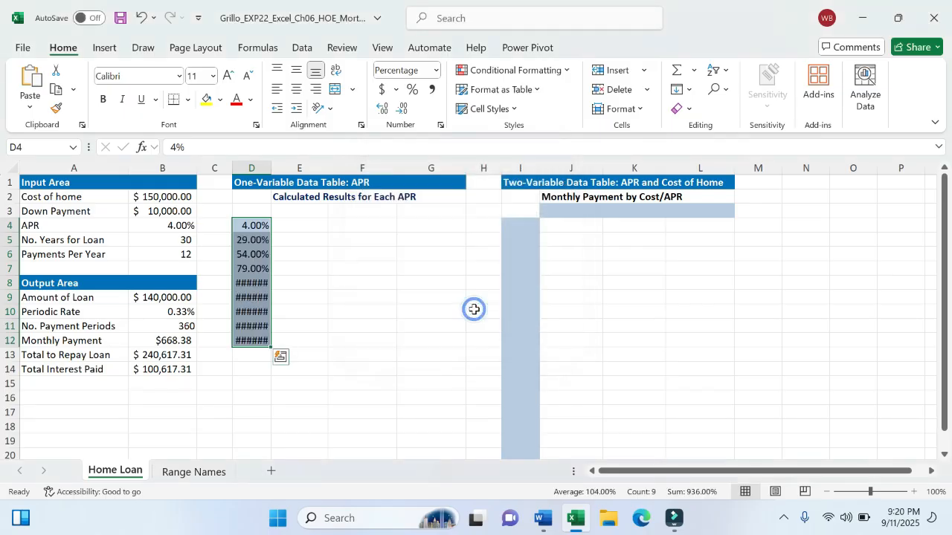
{"action": "key", "text": "ctrl+z"}
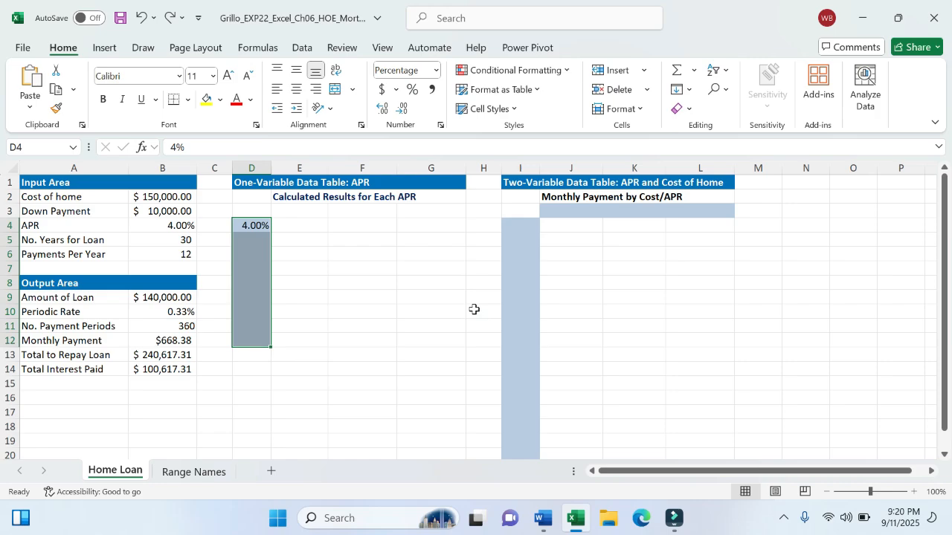
{"action": "left_click", "coordinate": [687, 90]}
{"action": "left_click", "coordinate": [716, 220]}
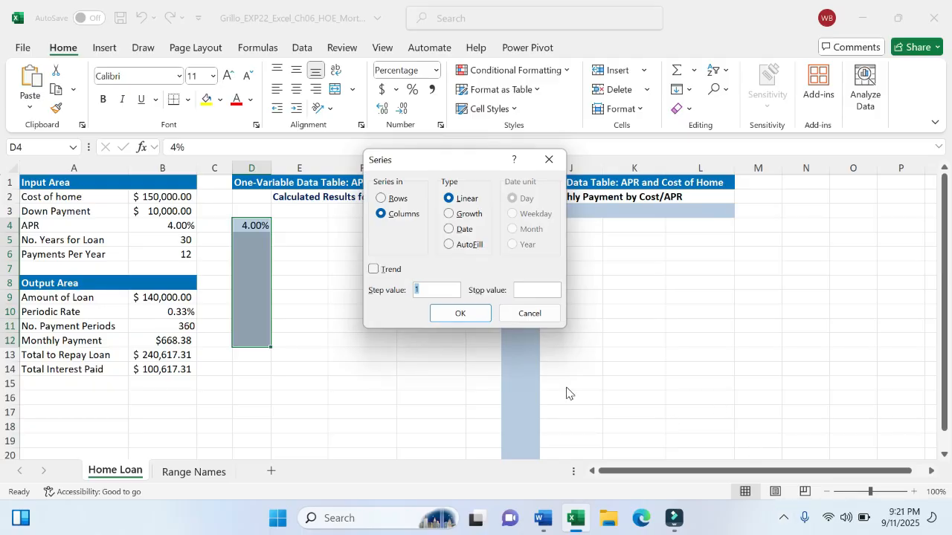
{"action": "key", "text": "Escape"}
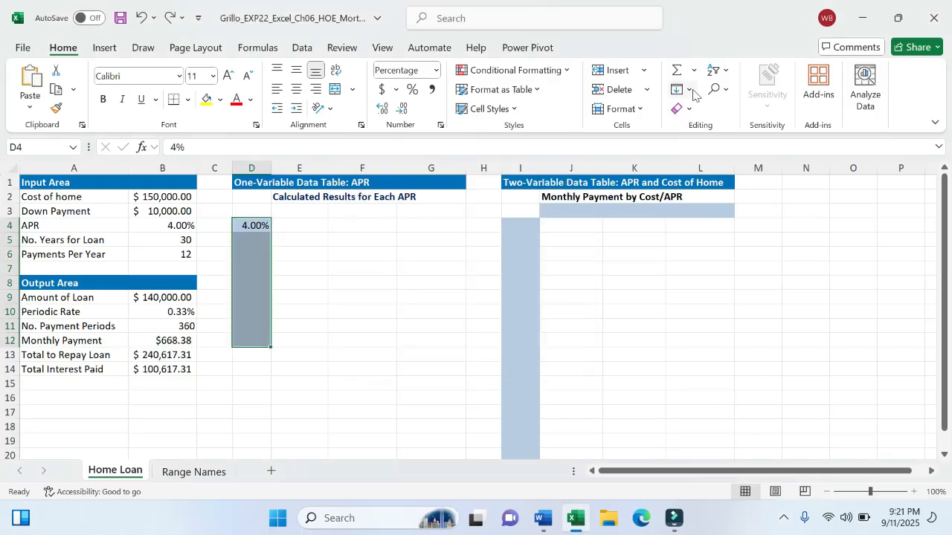
- Fill D4:D12 with a linear series in columns using a step value of 0.25%
{"action": "left_click", "coordinate": [689, 89]}
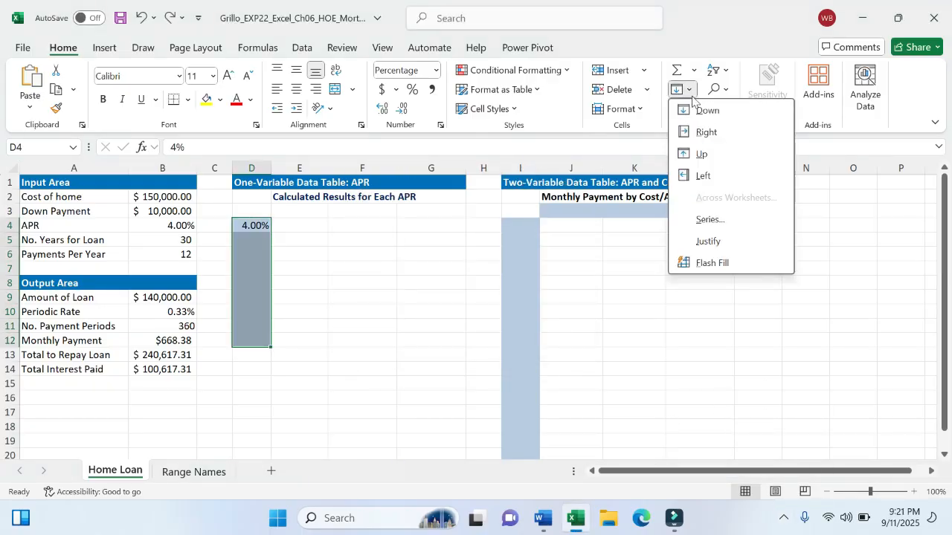
{"action": "left_click", "coordinate": [709, 218]}
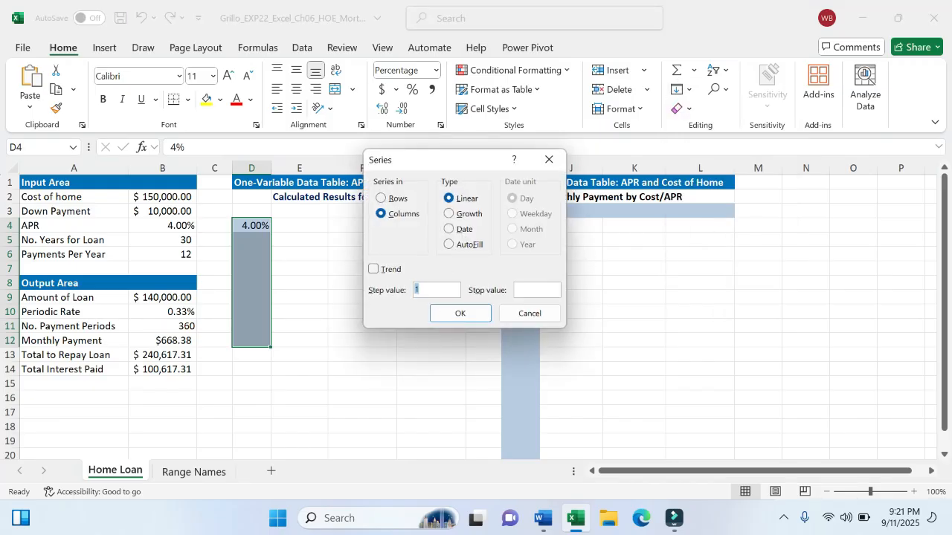
{"action": "type", "text": "0.25%"}
{"action": "left_click", "coordinate": [466, 314]}
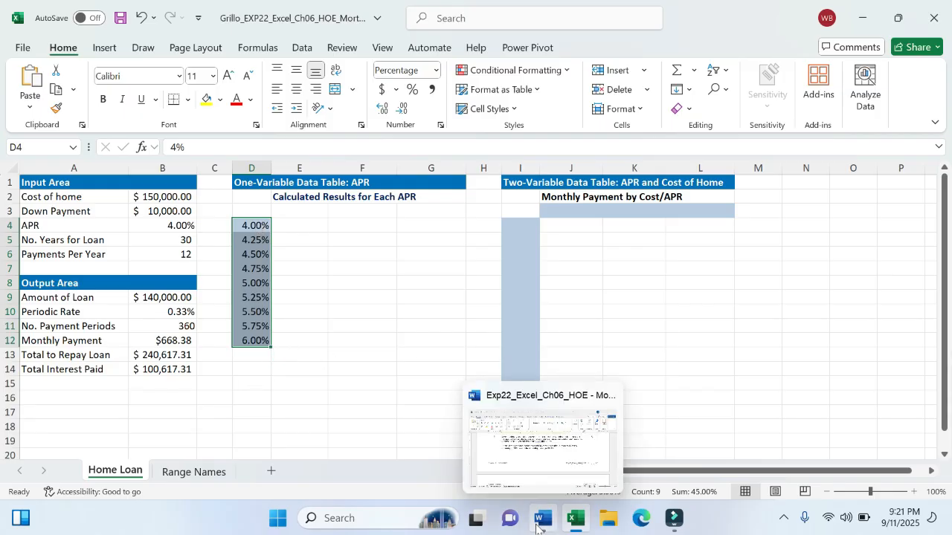
- Switch to the Word instructions and highlight the whole text of step 7 in yellow
{"action": "left_click", "coordinate": [536, 525]}
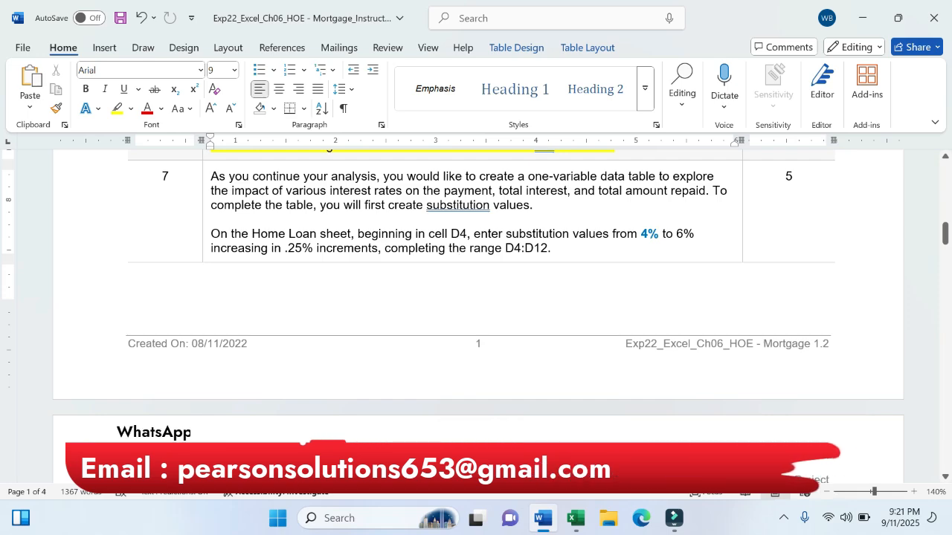
{"action": "left_click", "coordinate": [212, 177]}
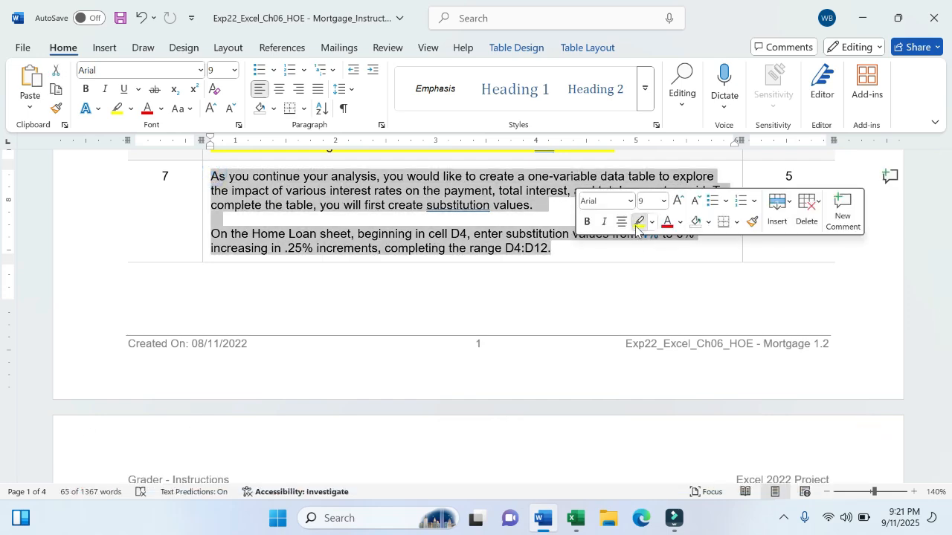
{"action": "left_click", "coordinate": [638, 222]}
{"action": "left_click", "coordinate": [580, 245]}
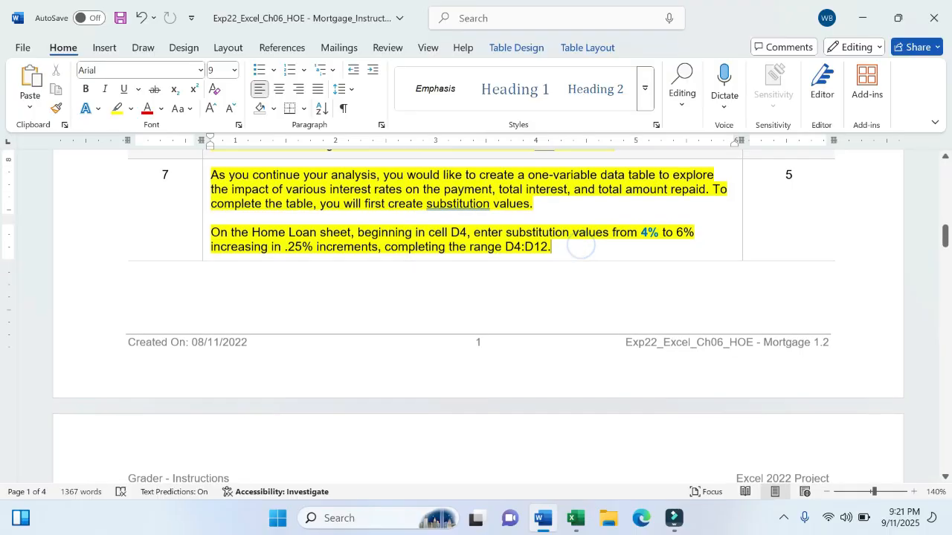
- Check step 8 in the instructions, switch to the Excel workbook, and enter a reference to the monthly payment (B12) in cell E3
{"action": "scroll", "coordinate": [581, 251], "scroll_direction": "down", "scroll_amount": 3}
{"action": "scroll", "coordinate": [582, 251], "scroll_direction": "down", "scroll_amount": 3}
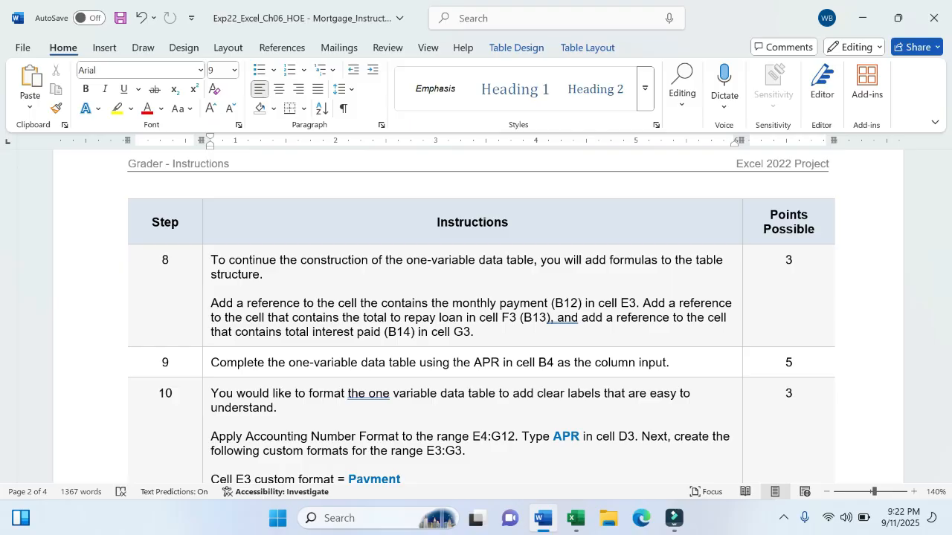
{"action": "left_click", "coordinate": [576, 518]}
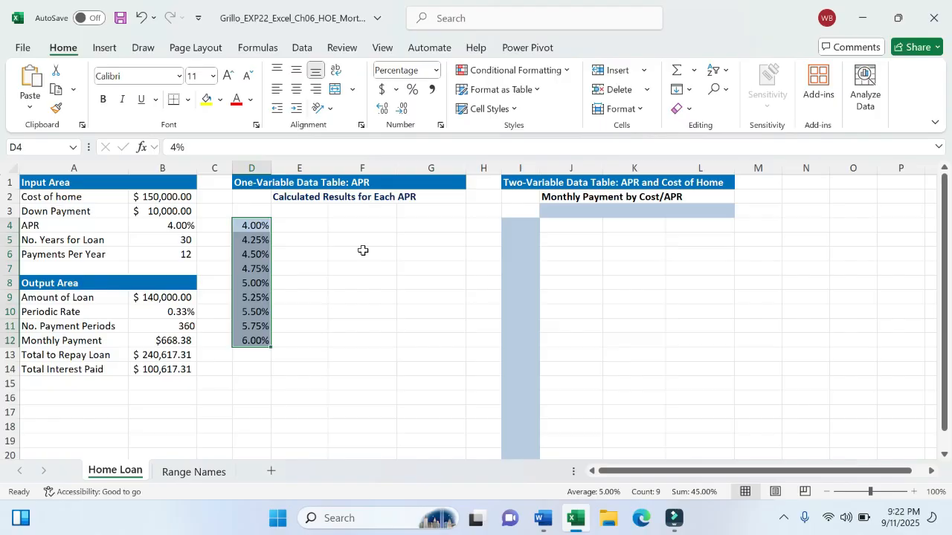
{"action": "left_click", "coordinate": [302, 215]}
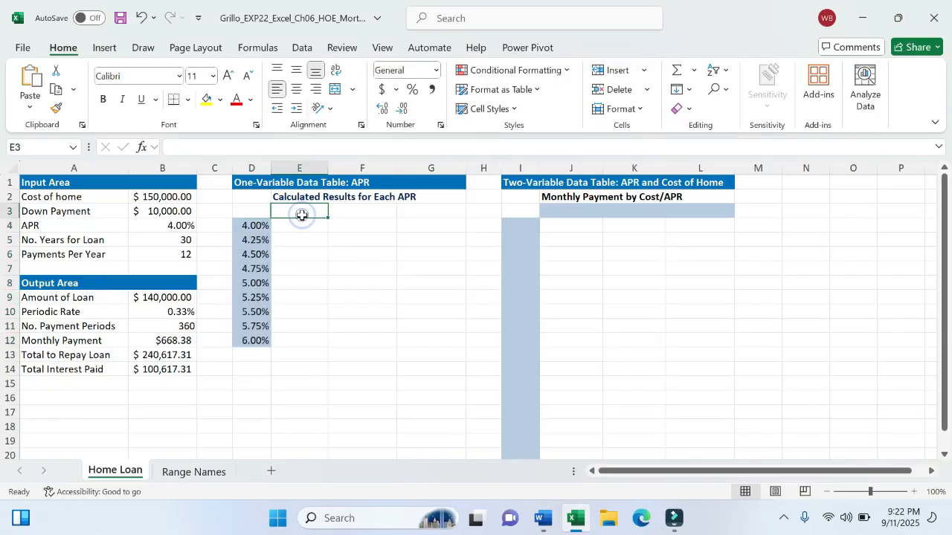
{"action": "type", "text": "="}
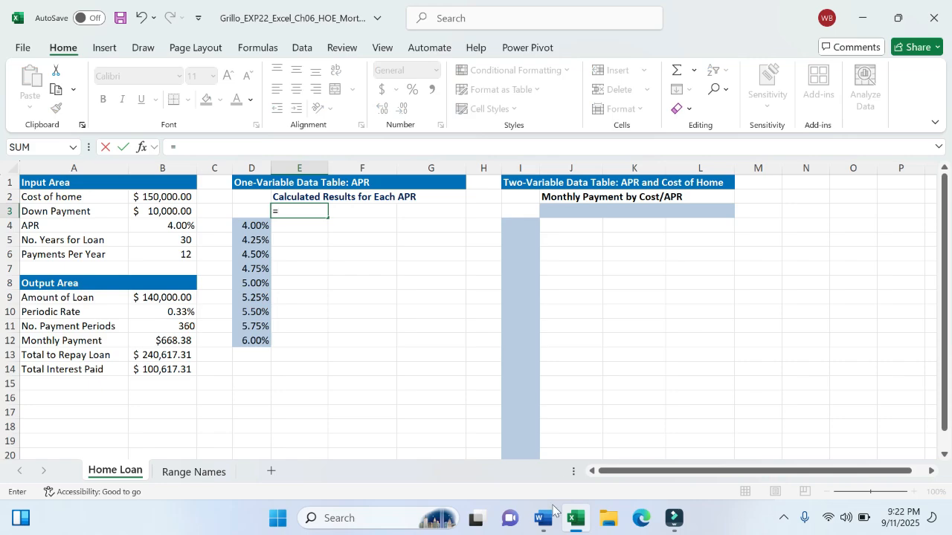
{"action": "mouse_move", "coordinate": [549, 520]}
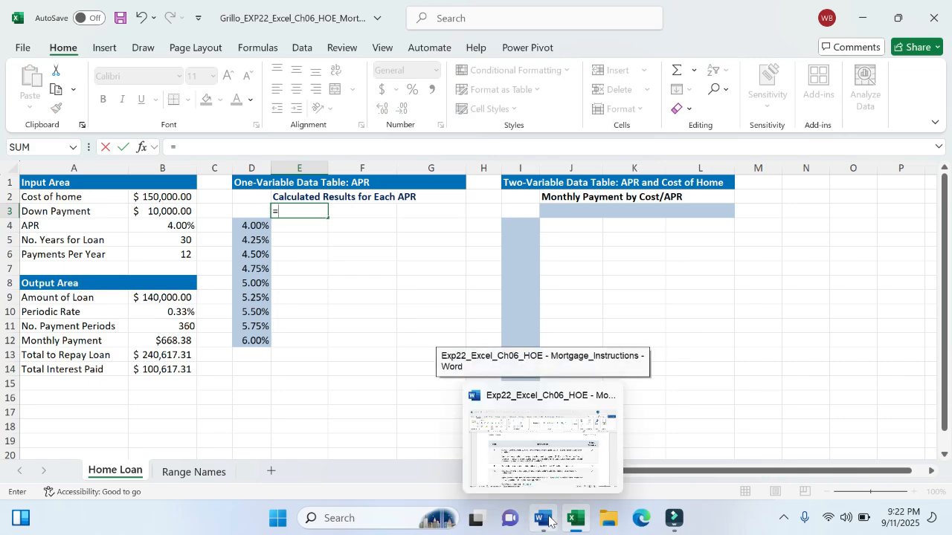
{"action": "left_click", "coordinate": [179, 342]}
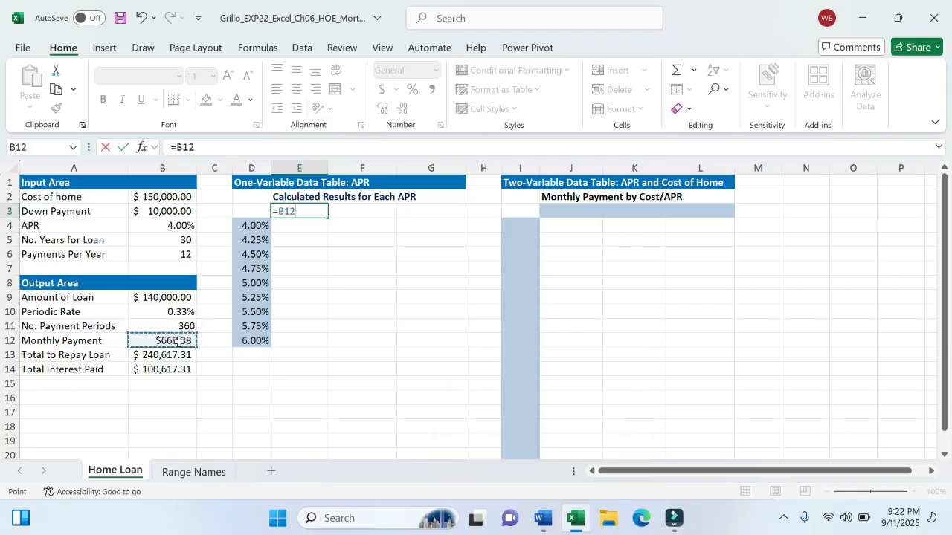
{"action": "key", "text": "Return"}
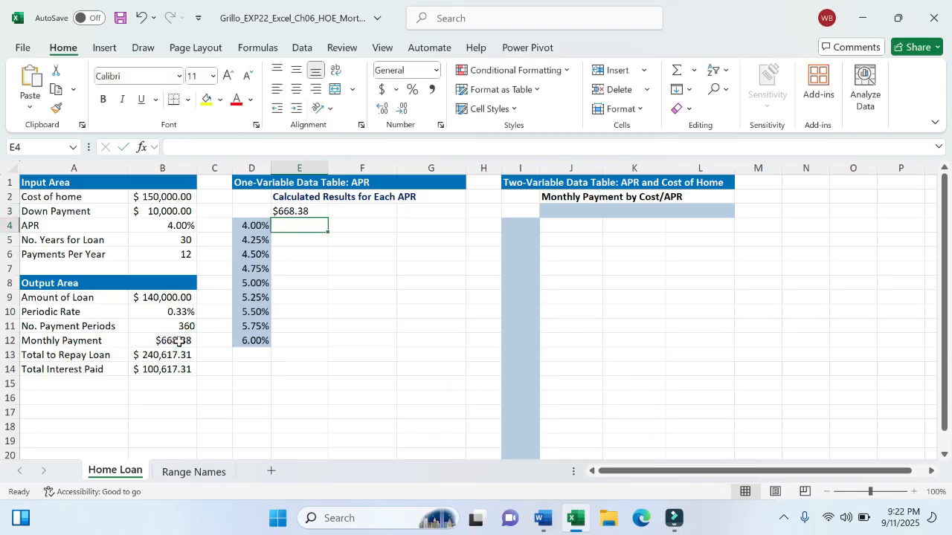
- Enter a reference to the total to repay loan (B13) in cell F3, checking the Word instructions for step 8
{"action": "left_click", "coordinate": [382, 211]}
{"action": "left_click", "coordinate": [548, 528]}
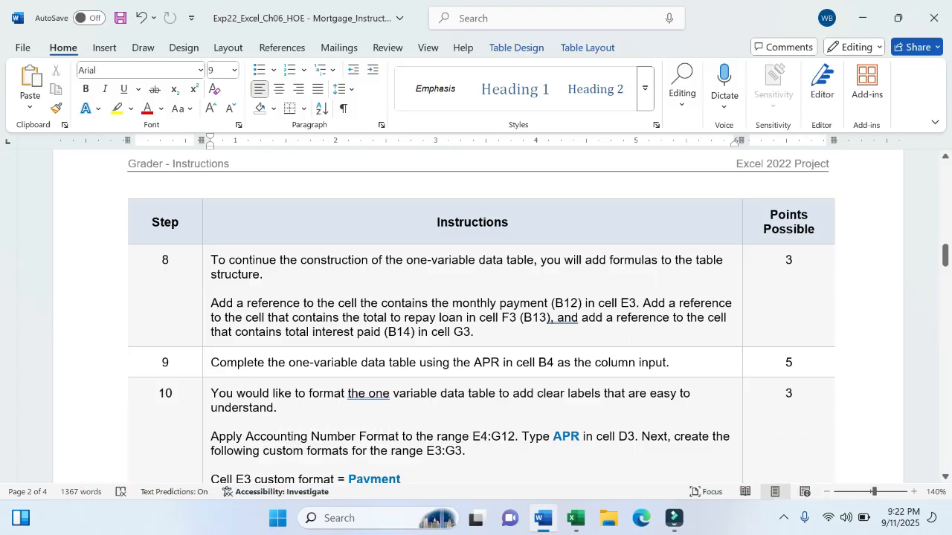
{"action": "left_click", "coordinate": [574, 518]}
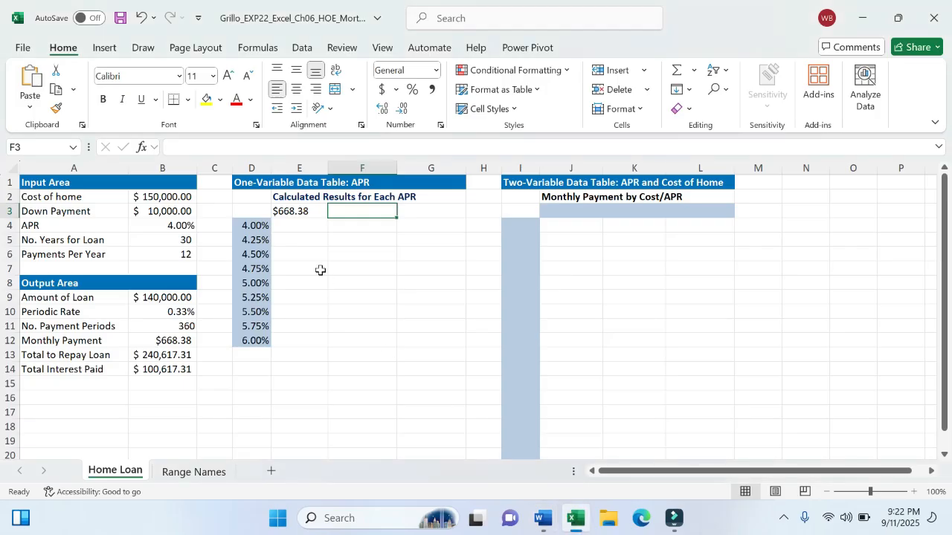
{"action": "type", "text": "="}
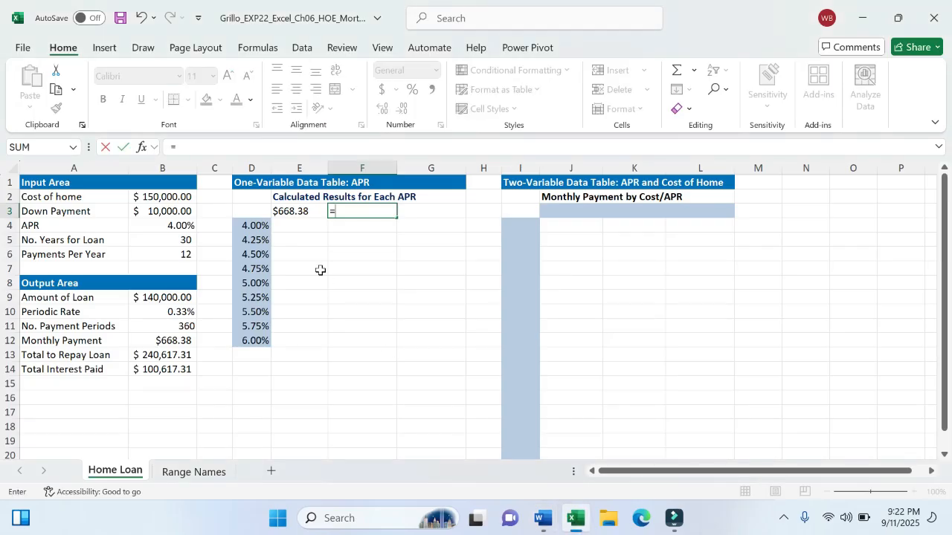
{"action": "left_click", "coordinate": [173, 355]}
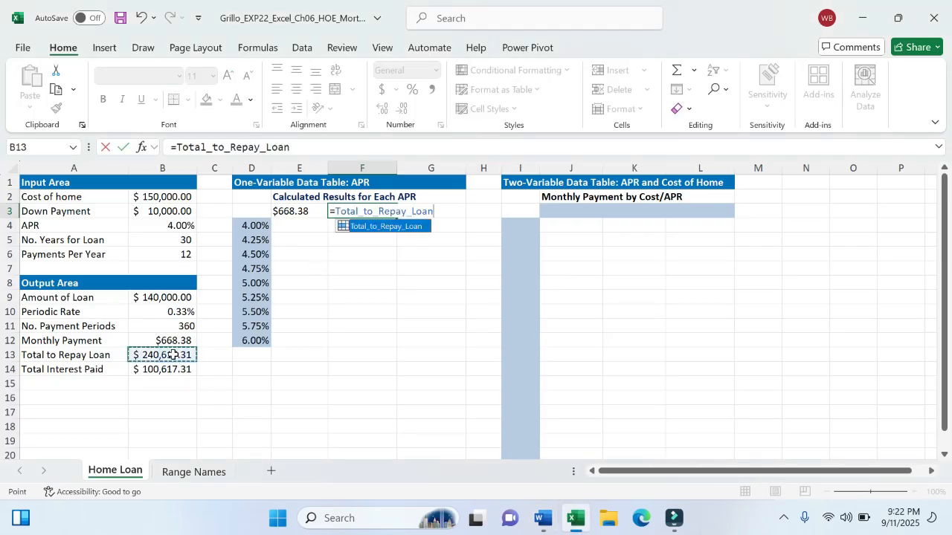
{"action": "key", "text": "Return"}
{"action": "left_click", "coordinate": [359, 214]}
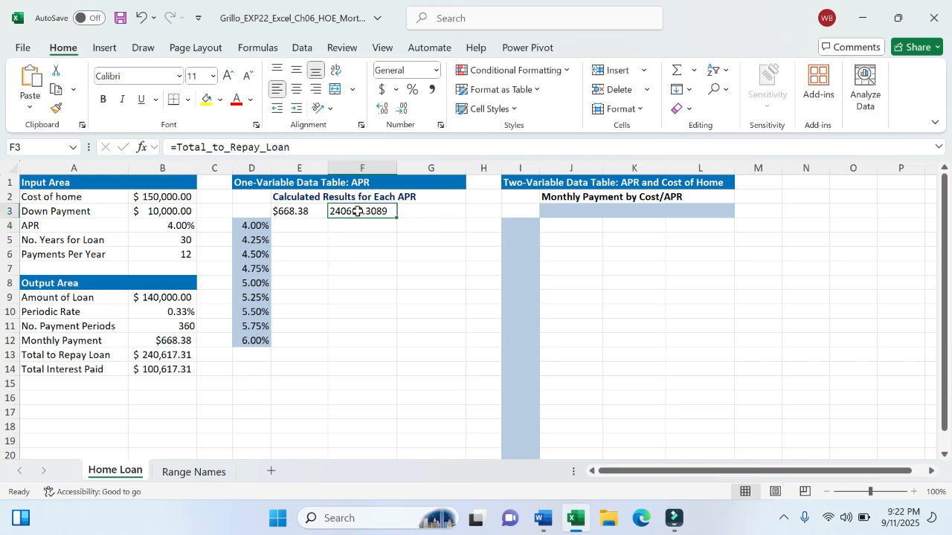
- Check step 8 in Word again and enter a reference to the total interest paid (B14) in cell G3
{"action": "left_click", "coordinate": [420, 211]}
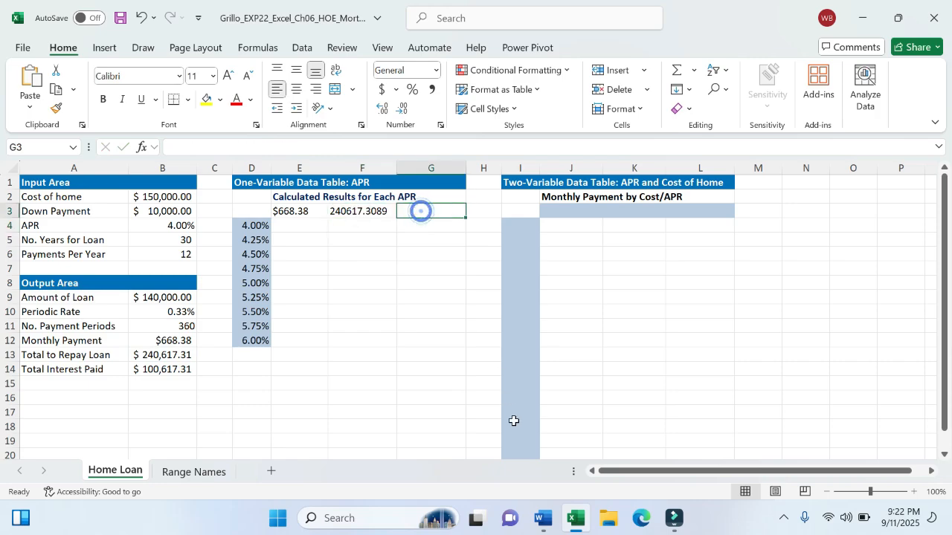
{"action": "left_click", "coordinate": [543, 518]}
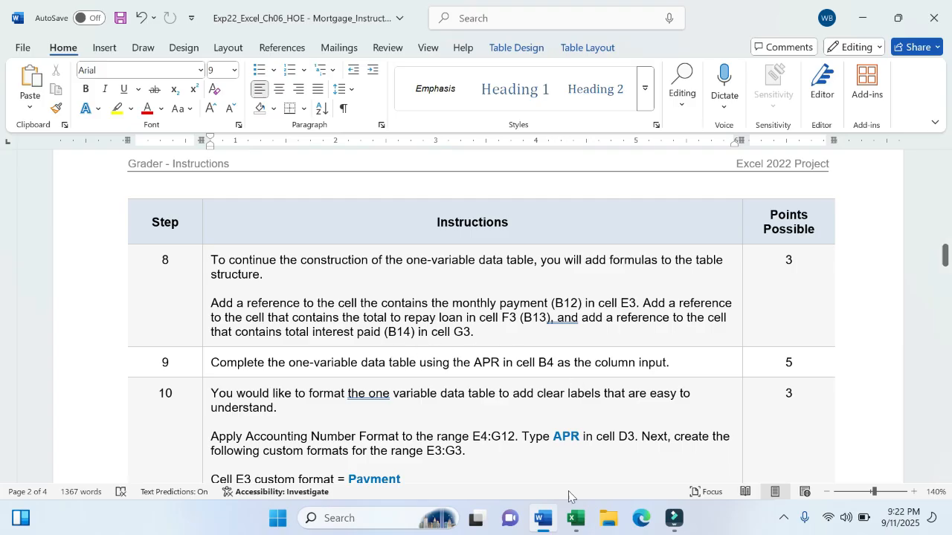
{"action": "left_click", "coordinate": [574, 518]}
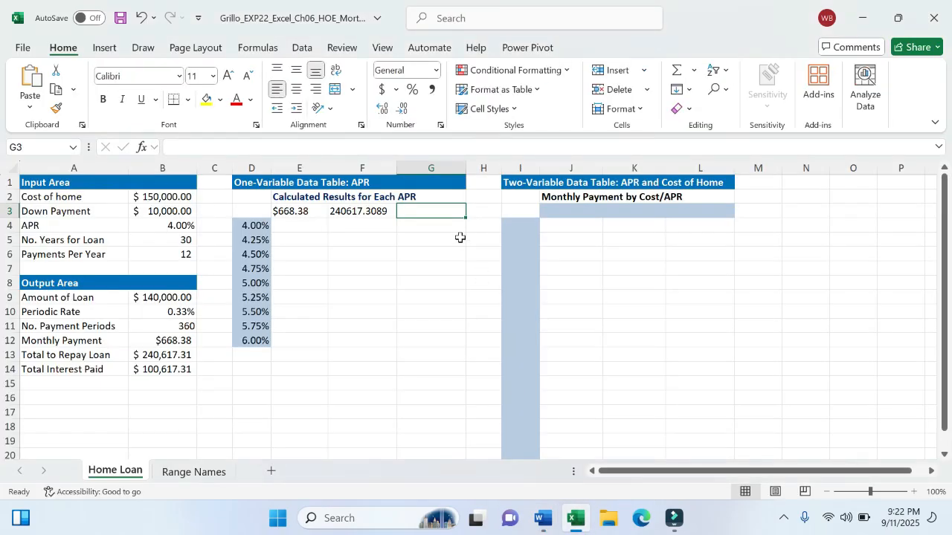
{"action": "type", "text": "="}
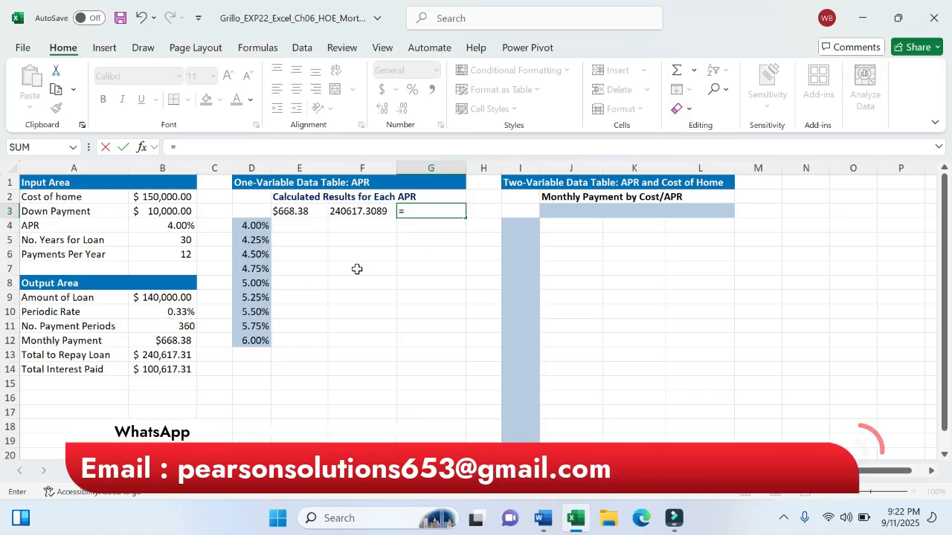
{"action": "type", "text": "to"}
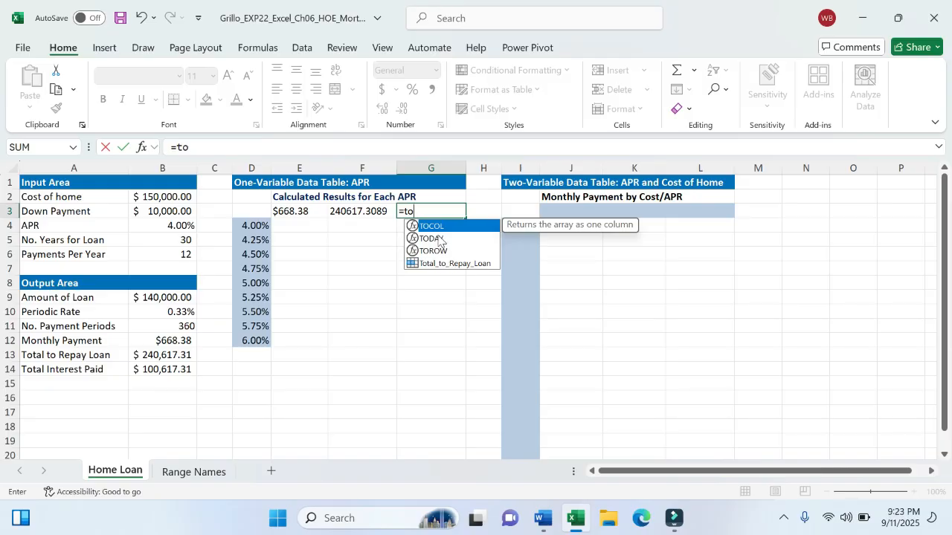
{"action": "key", "text": "BackSpace"}
{"action": "key", "text": "BackSpace"}
{"action": "key", "text": "BackSpace"}
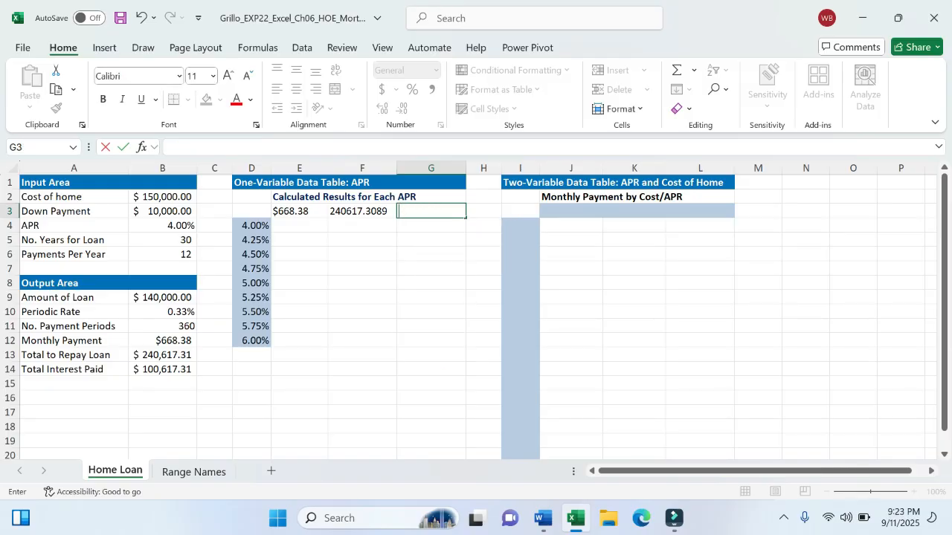
{"action": "type", "text": "="}
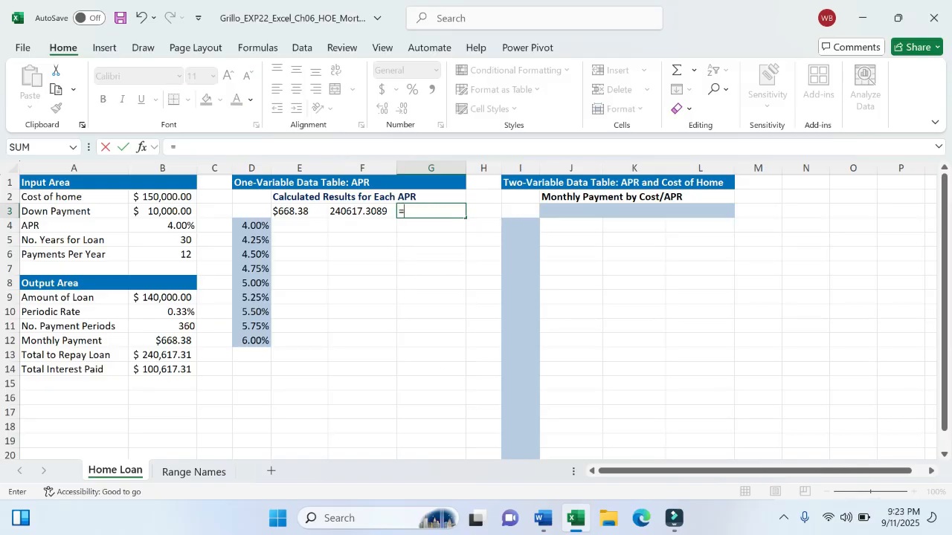
{"action": "left_click", "coordinate": [166, 370]}
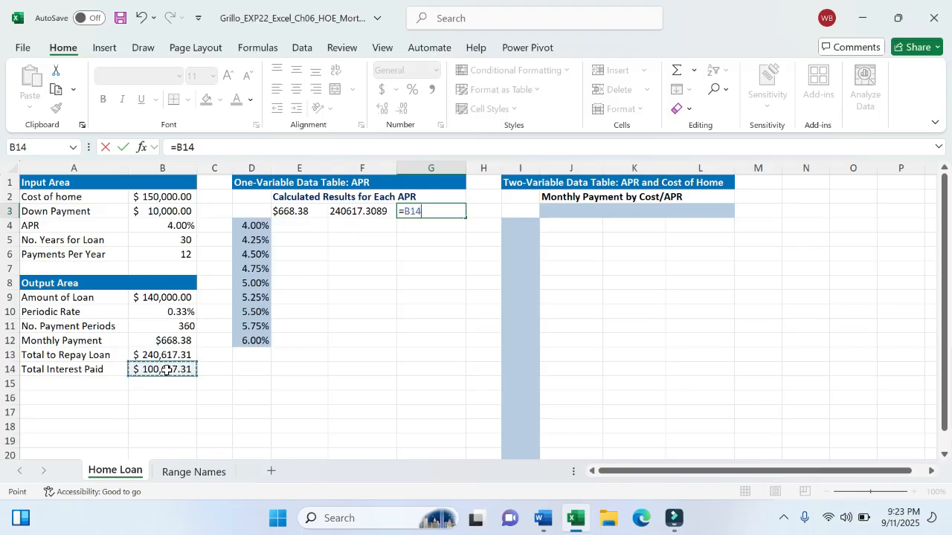
{"action": "key", "text": "Return"}
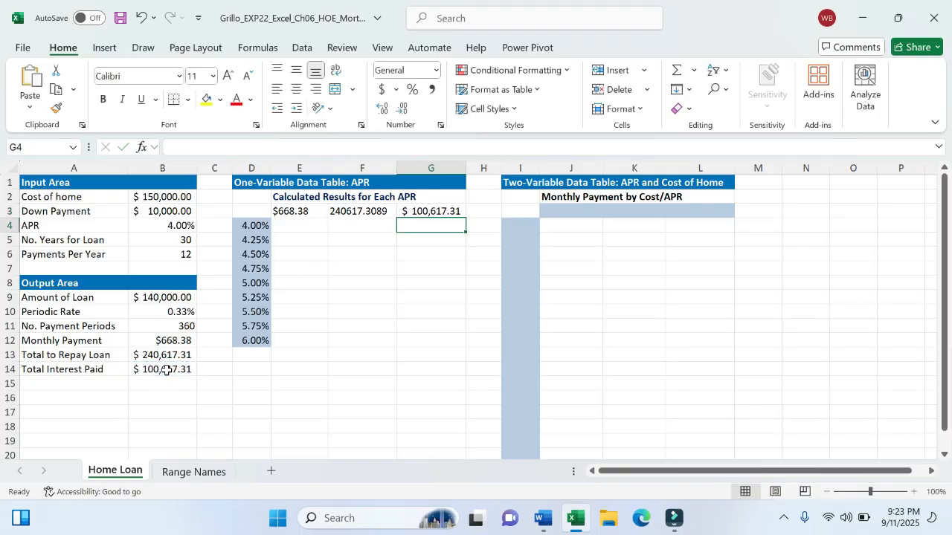
- Clear the reference in cell E3's formula and re-enter it as a reference to the monthly payment in B12
{"action": "left_click", "coordinate": [290, 212]}
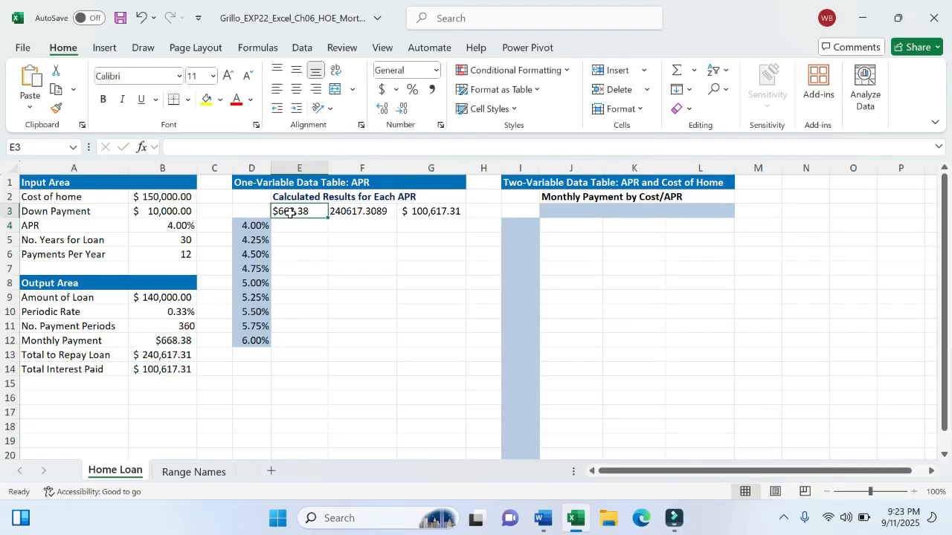
{"action": "left_click", "coordinate": [227, 146]}
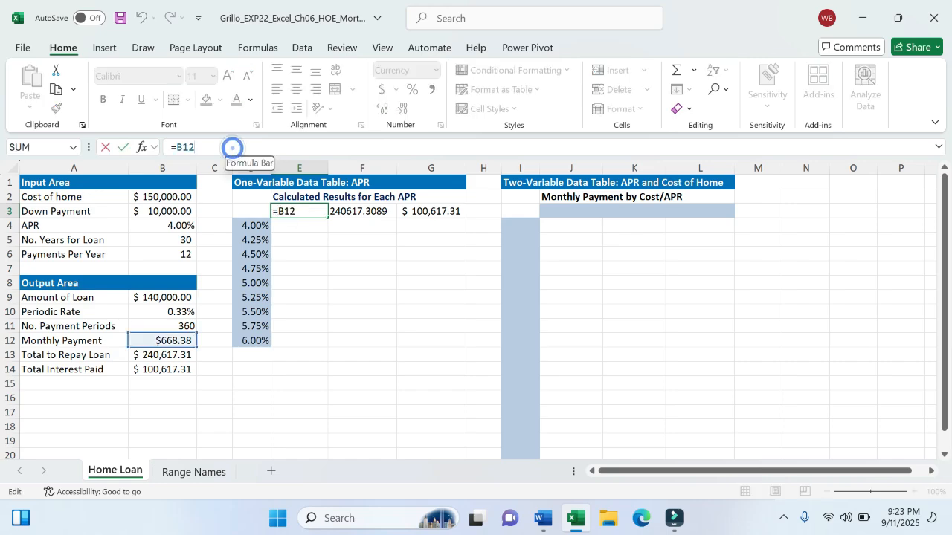
{"action": "key", "text": "BackSpace"}
{"action": "key", "text": "BackSpace"}
{"action": "key", "text": "BackSpace"}
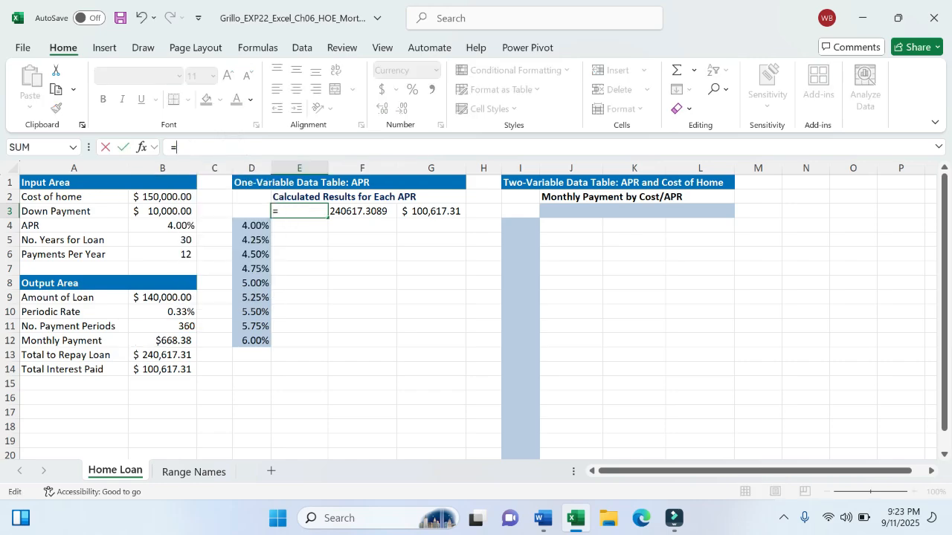
{"action": "type", "text": "Mo"}
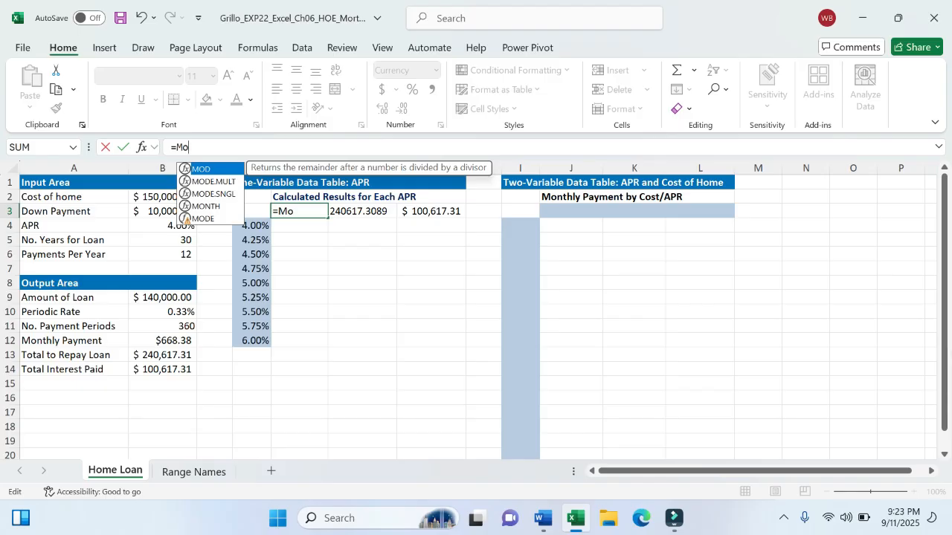
{"action": "type", "text": "nth"}
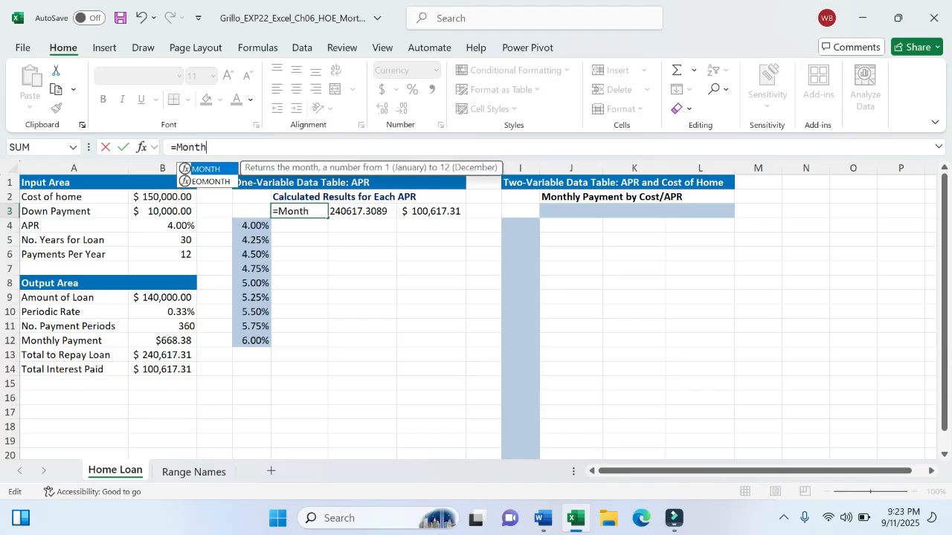
{"action": "key", "text": "BackSpace"}
{"action": "key", "text": "BackSpace"}
{"action": "key", "text": "BackSpace"}
{"action": "key", "text": "BackSpace"}
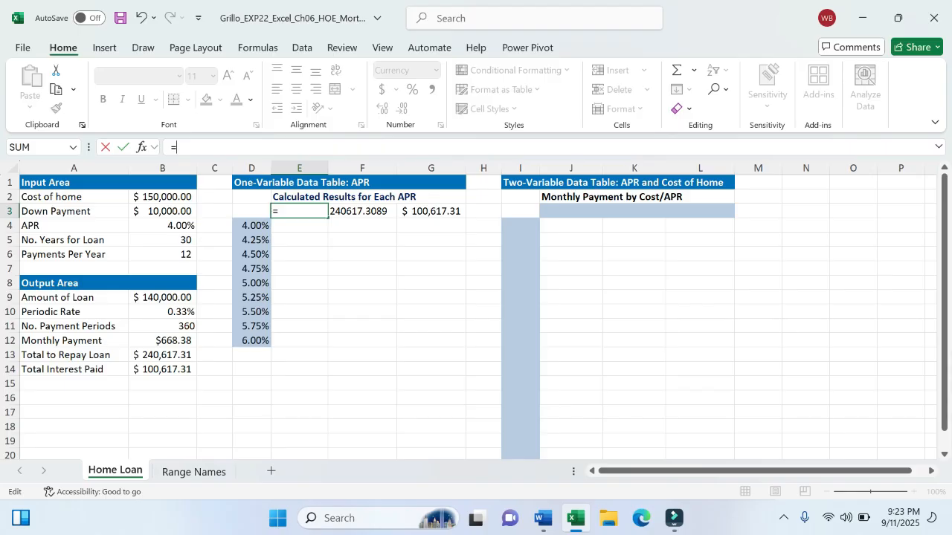
{"action": "left_click", "coordinate": [146, 340]}
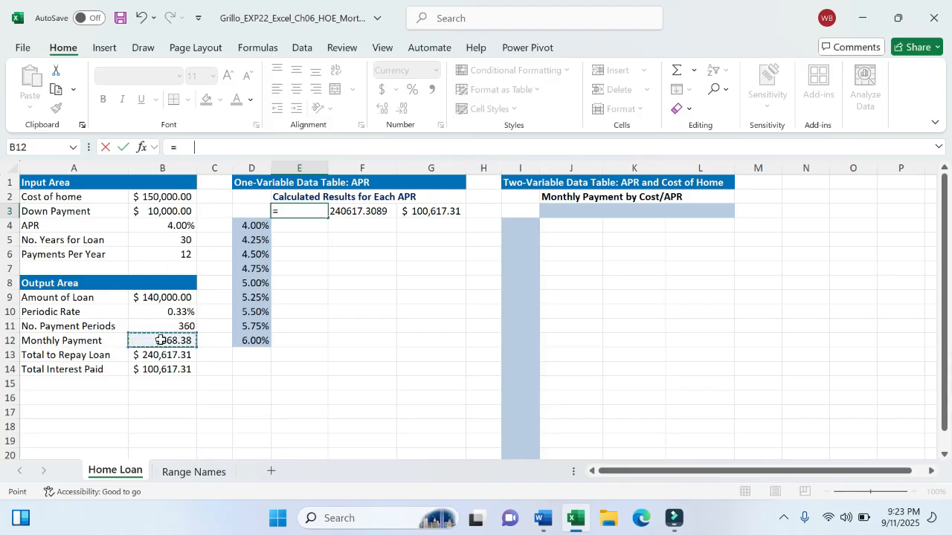
{"action": "key", "text": "Return"}
{"action": "key", "text": "Return"}
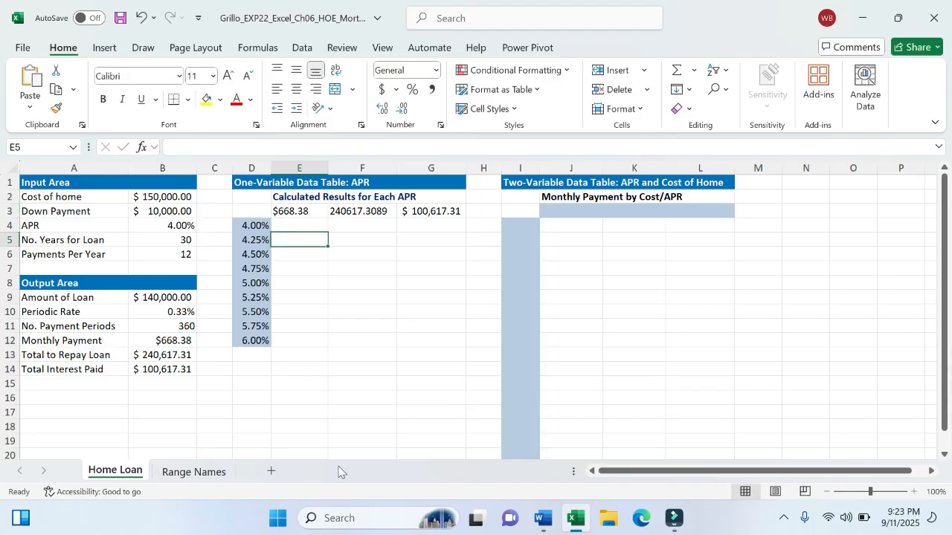
{"action": "left_click", "coordinate": [292, 354]}
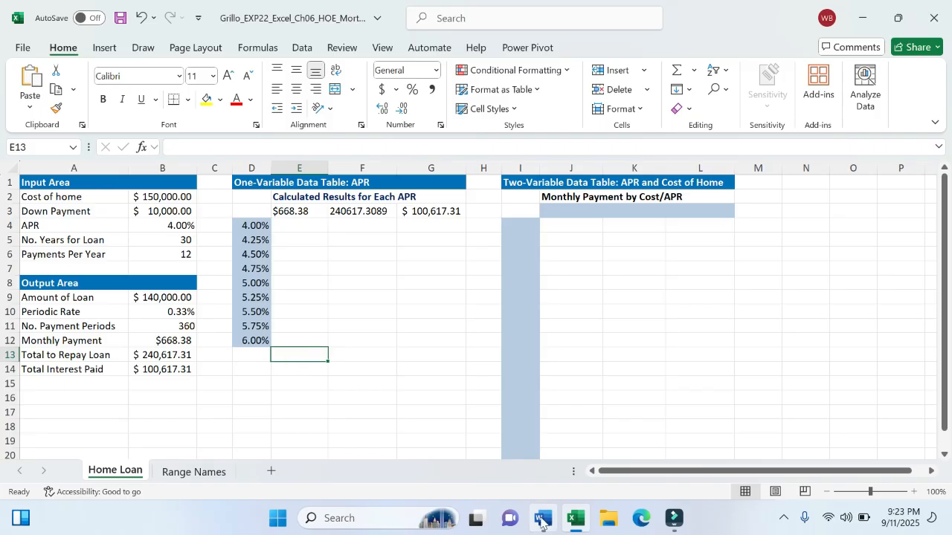
- Switch to the Word instructions and highlight the whole text of step 8 in yellow
{"action": "left_click", "coordinate": [541, 521]}
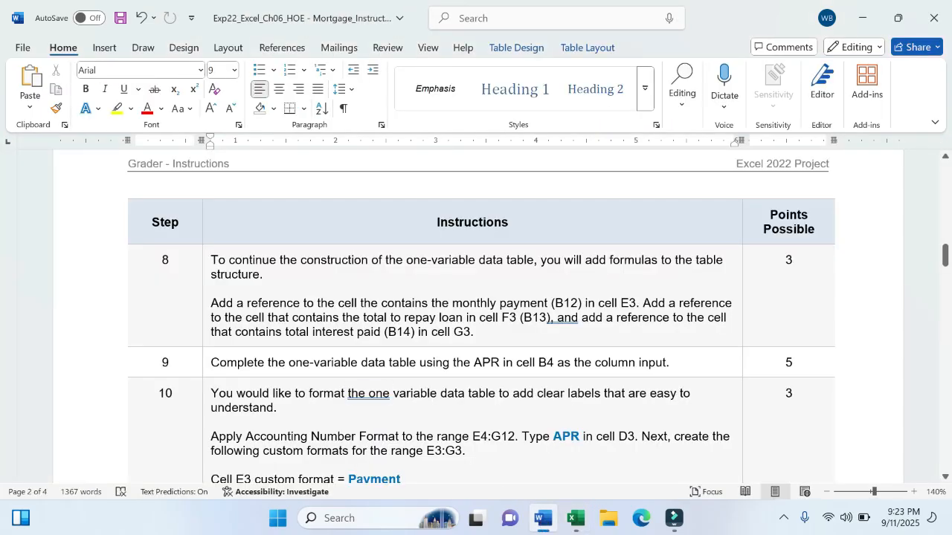
{"action": "left_click_drag", "start_coordinate": [212, 259], "coordinate": [473, 333]}
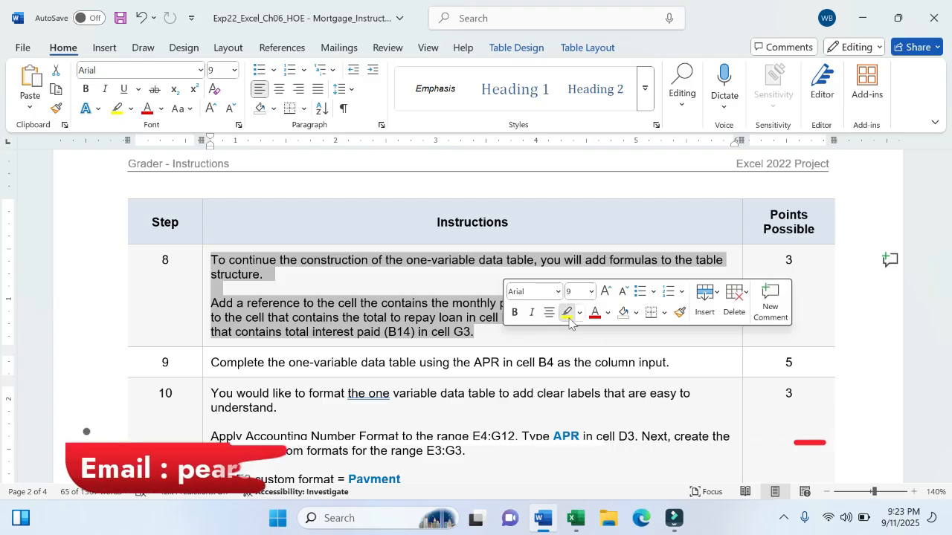
{"action": "left_click", "coordinate": [565, 314]}
{"action": "left_click", "coordinate": [452, 306]}
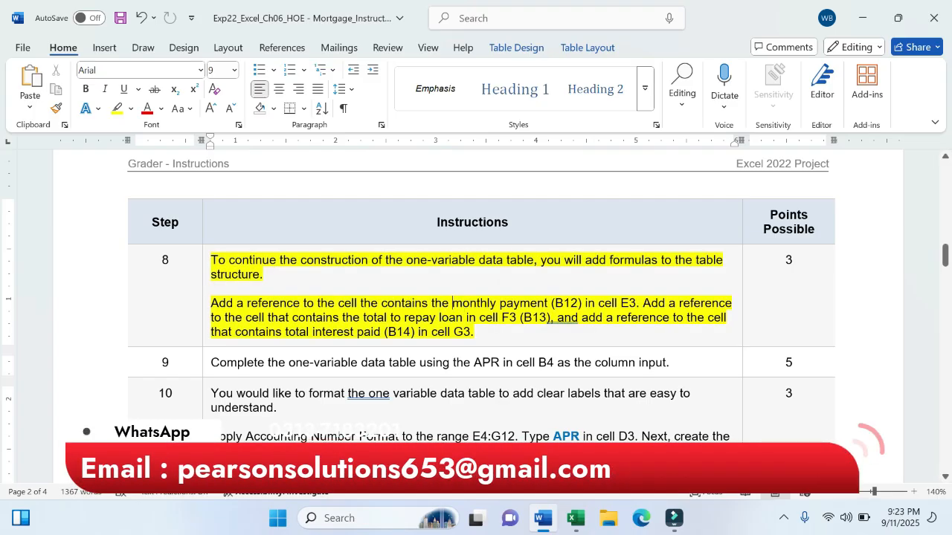
- Switch to Excel and review the one-variable data table's APR values, formula row and full range D3:G12
{"action": "left_click", "coordinate": [577, 518]}
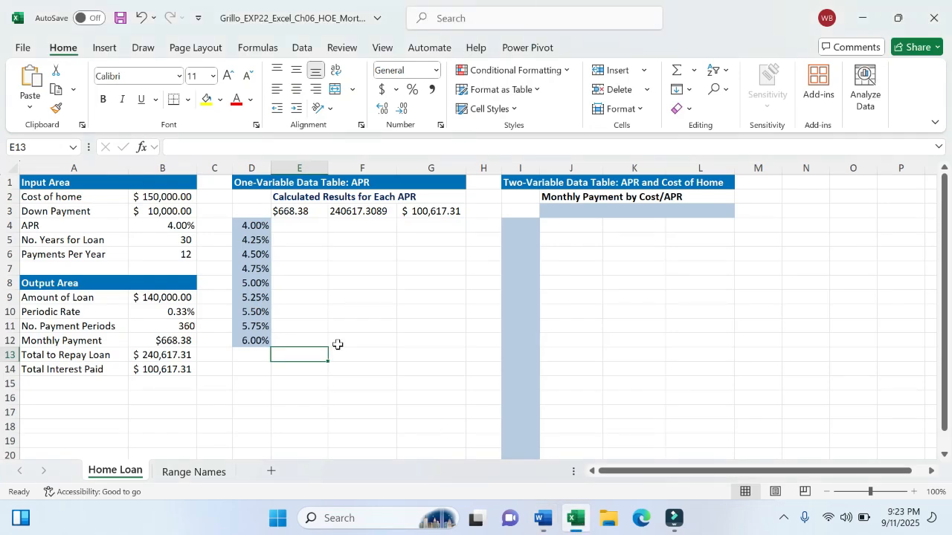
{"action": "left_click_drag", "start_coordinate": [237, 222], "coordinate": [255, 340]}
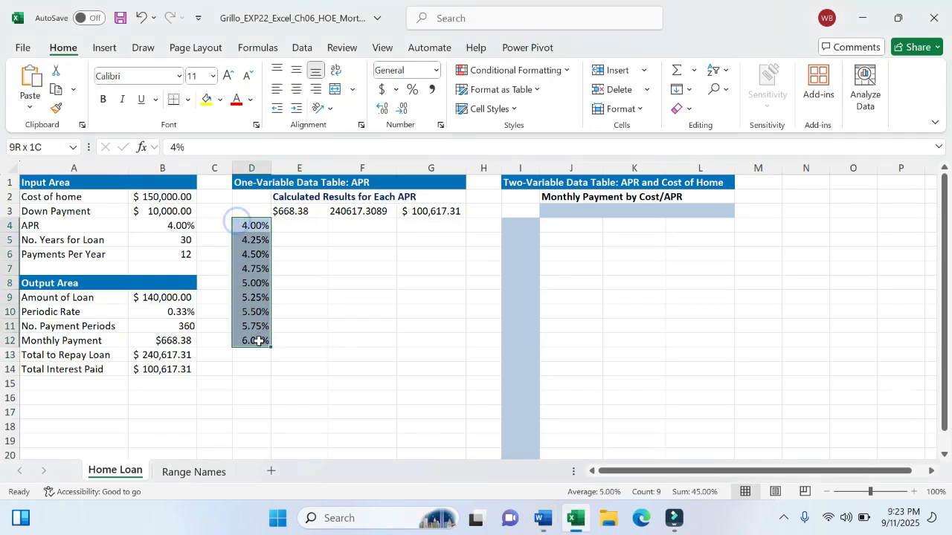
{"action": "left_click_drag", "start_coordinate": [302, 217], "coordinate": [451, 213]}
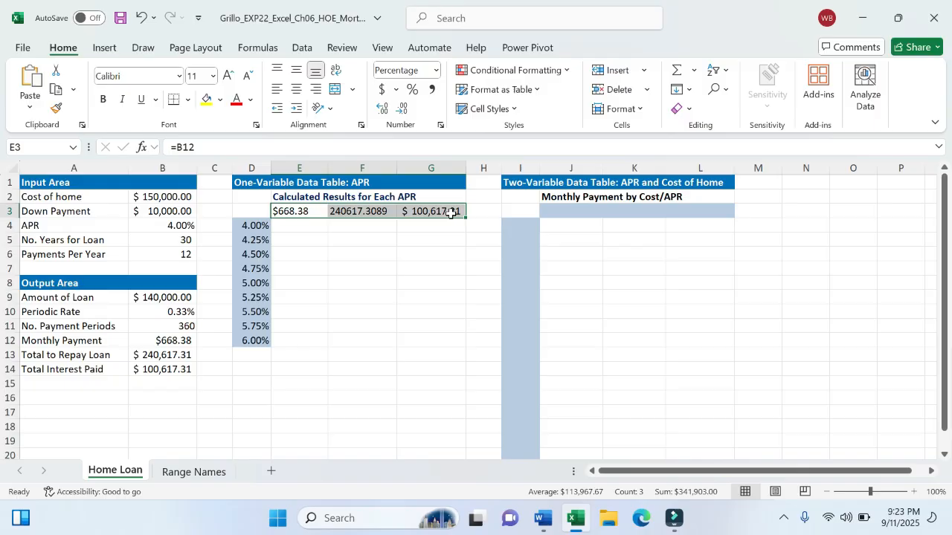
{"action": "left_click", "coordinate": [372, 225]}
{"action": "left_click_drag", "start_coordinate": [255, 210], "coordinate": [434, 341]}
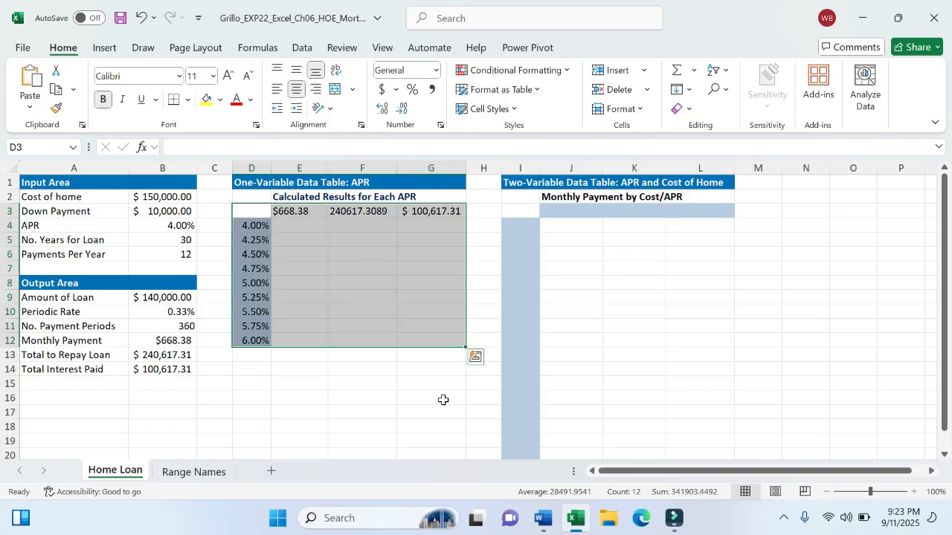
- Switch to the Word instructions and highlight the text of step 9 in yellow
{"action": "left_click", "coordinate": [536, 528]}
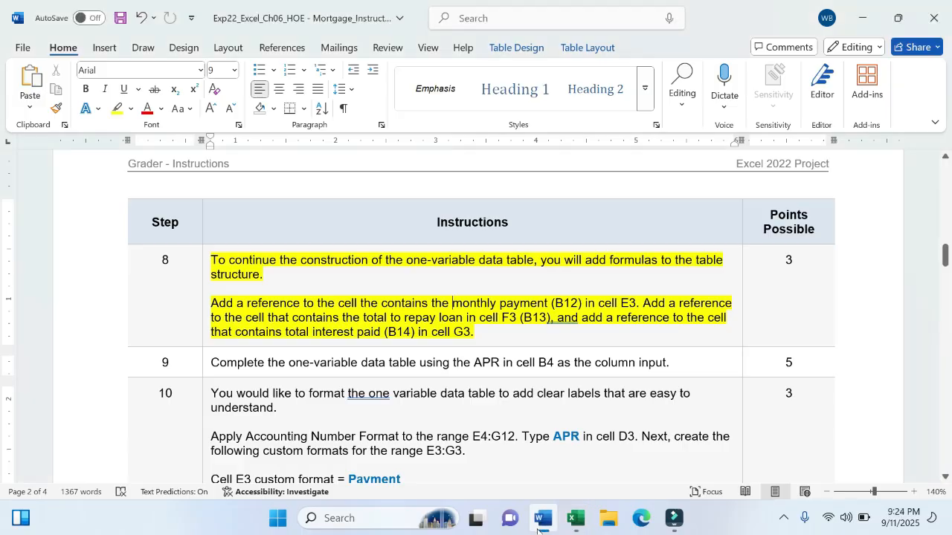
{"action": "mouse_move", "coordinate": [561, 528]}
{"action": "left_click_drag", "start_coordinate": [211, 363], "coordinate": [669, 363]}
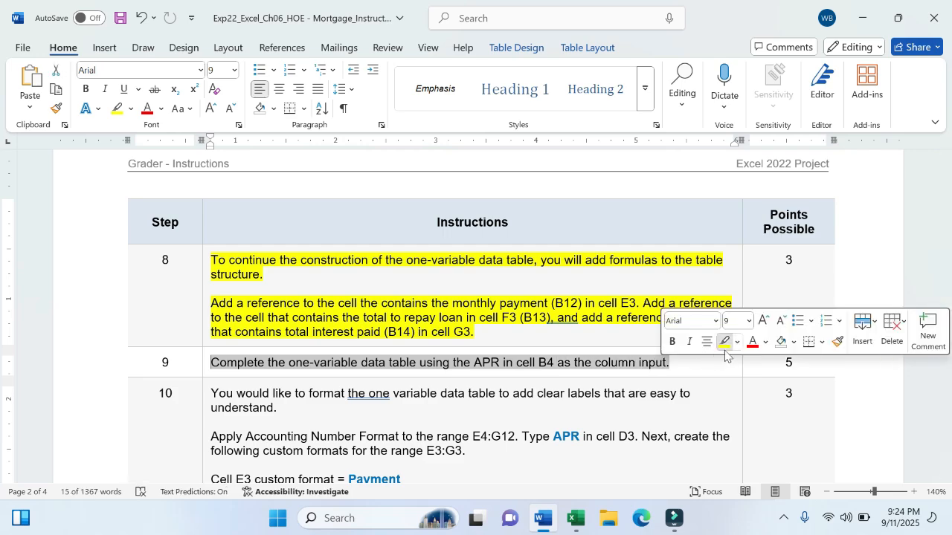
{"action": "left_click", "coordinate": [725, 342]}
{"action": "left_click", "coordinate": [690, 371]}
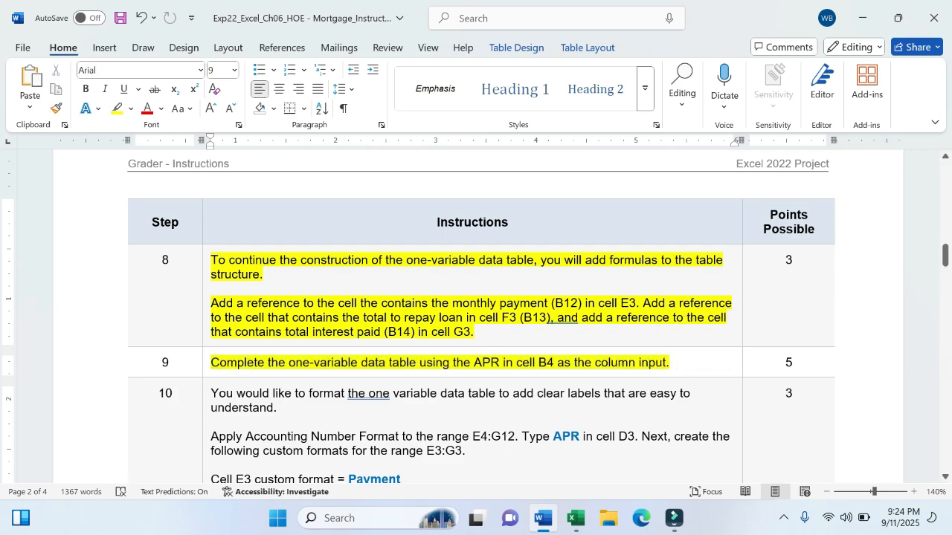
- Return to Excel, select the range D3:G12 and open the Data Table what-if analysis for it
{"action": "left_click", "coordinate": [575, 518]}
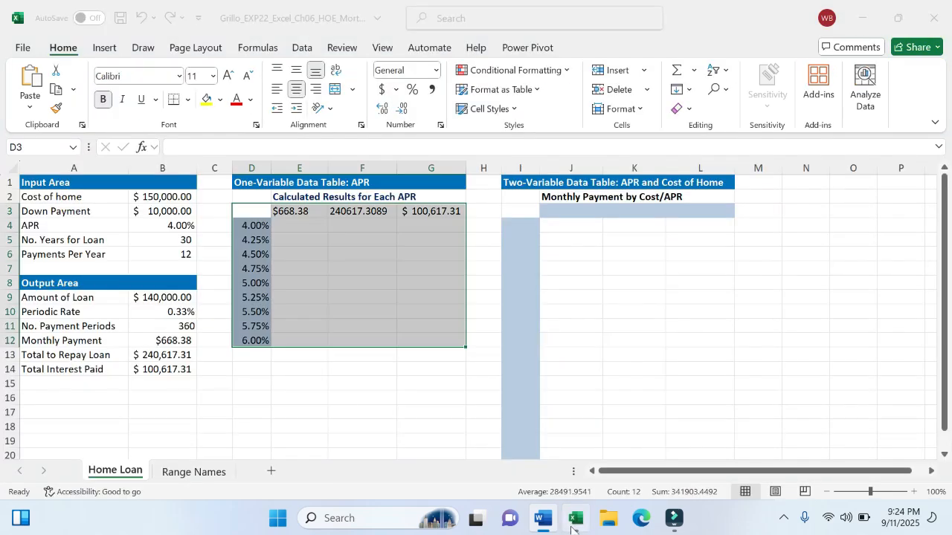
{"action": "left_click", "coordinate": [246, 212]}
{"action": "left_click_drag", "start_coordinate": [250, 212], "coordinate": [425, 345]}
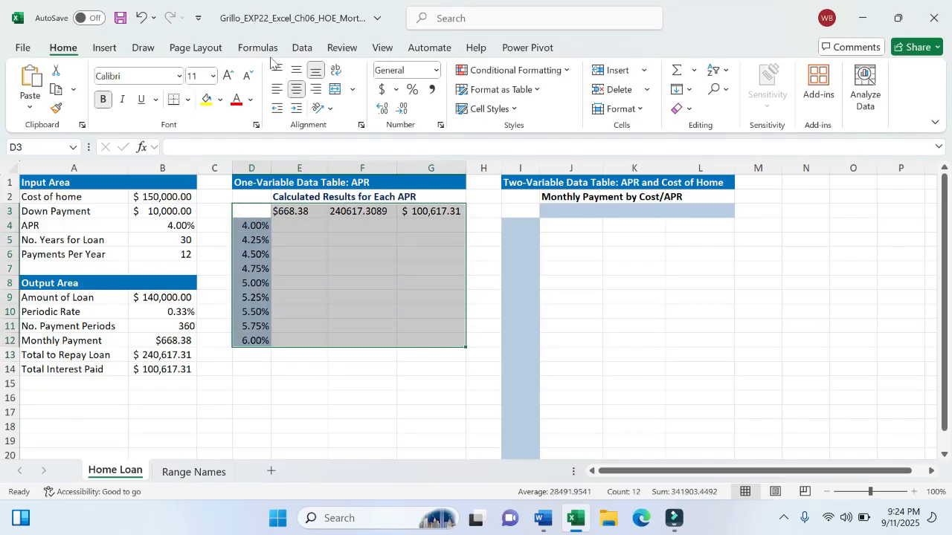
{"action": "left_click", "coordinate": [310, 50]}
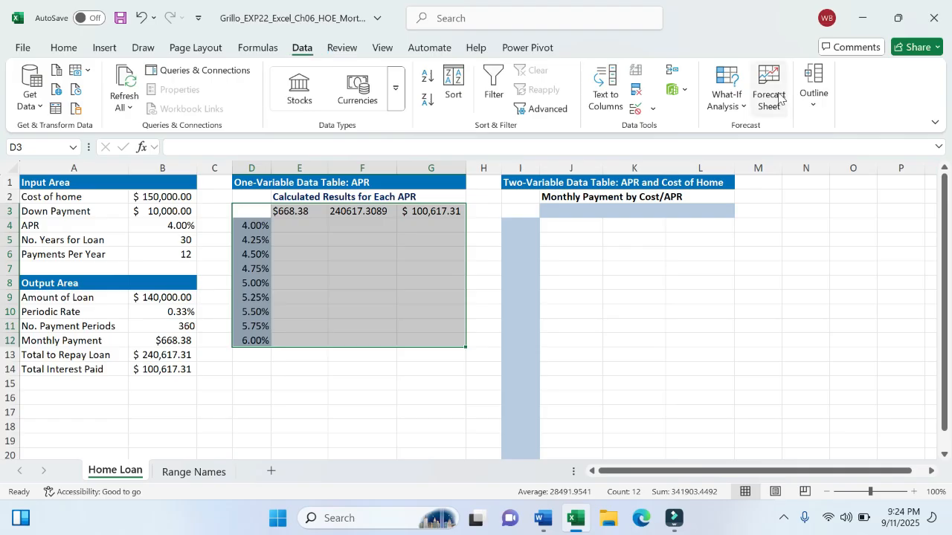
{"action": "left_click", "coordinate": [728, 106]}
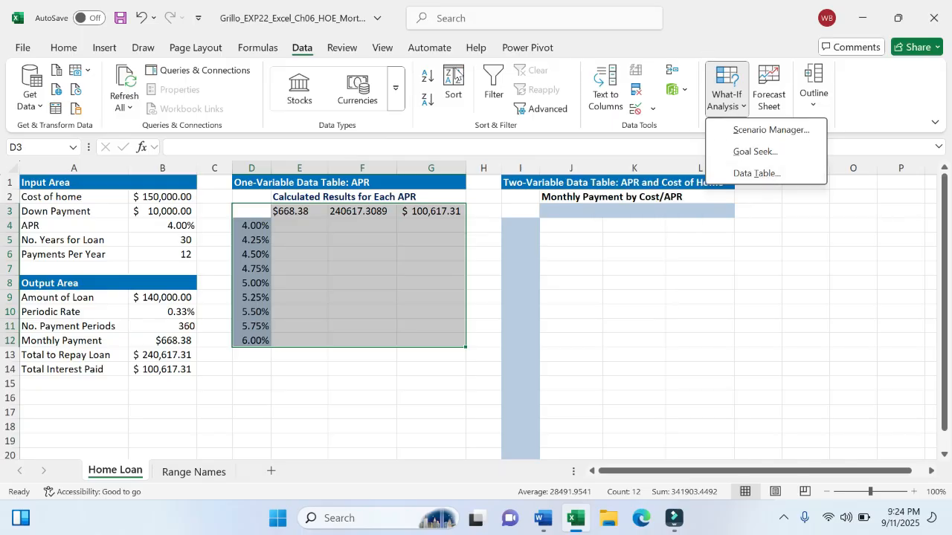
{"action": "left_click", "coordinate": [65, 48]}
{"action": "left_click", "coordinate": [64, 48]}
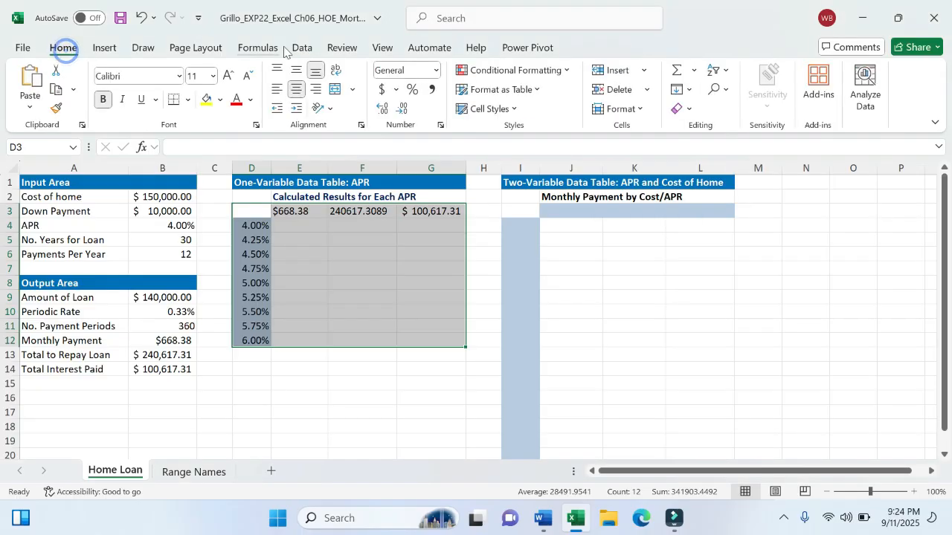
{"action": "left_click", "coordinate": [299, 50]}
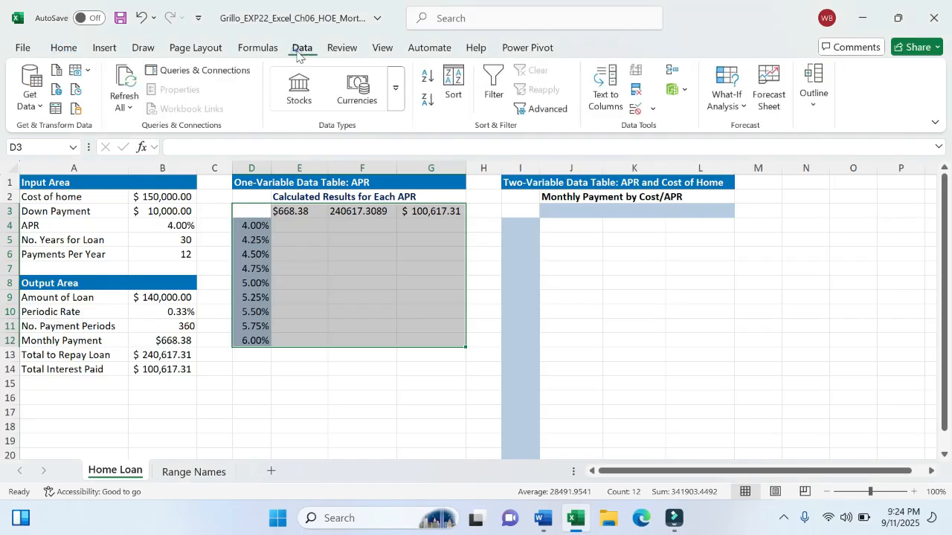
{"action": "left_click", "coordinate": [732, 106]}
{"action": "left_click", "coordinate": [734, 112]}
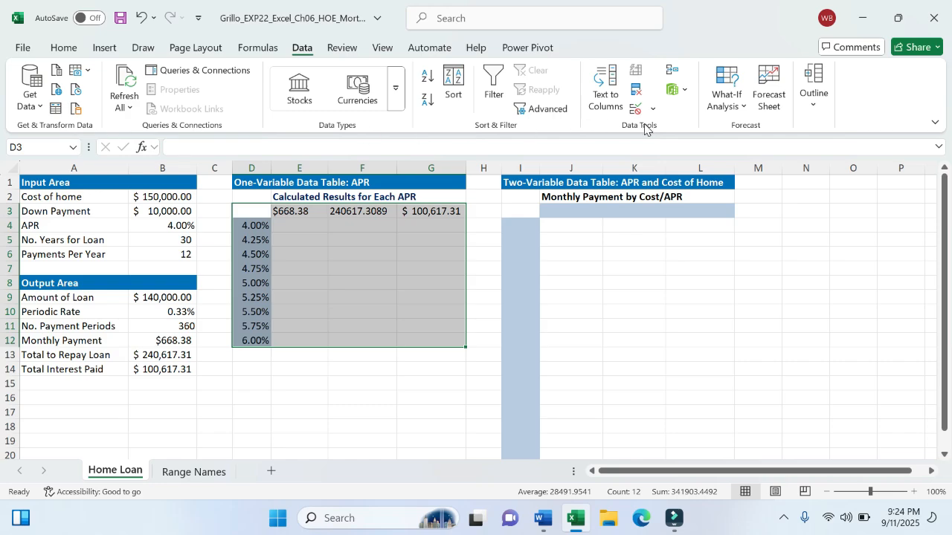
{"action": "left_click", "coordinate": [741, 106]}
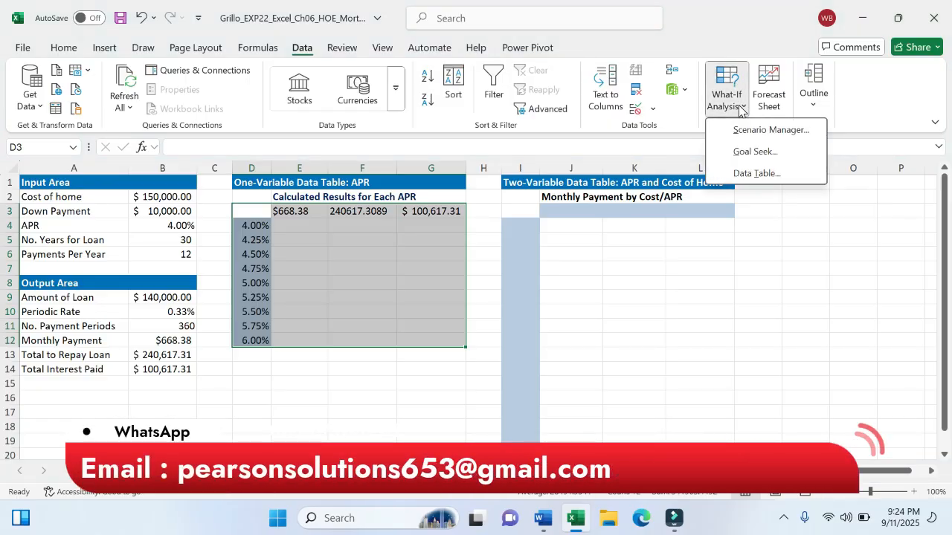
{"action": "left_click", "coordinate": [762, 172]}
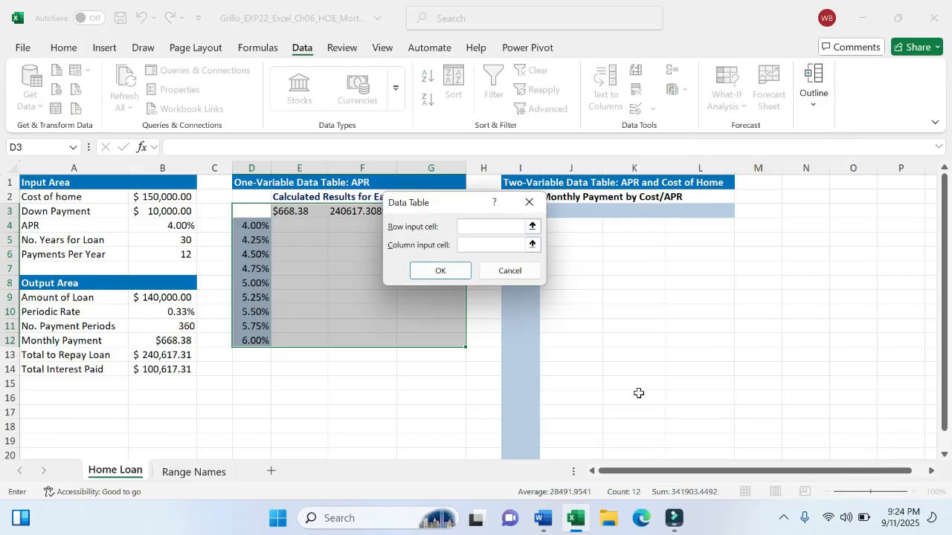
- Check step 9 in Word, then complete the one-variable data table in Excel with B4 as the column input cell
{"action": "left_click", "coordinate": [549, 515]}
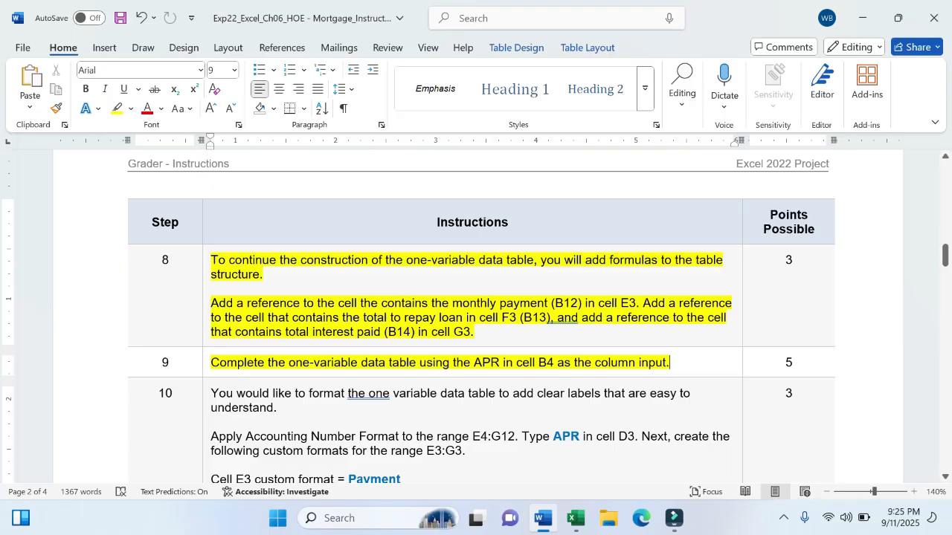
{"action": "left_click", "coordinate": [574, 519]}
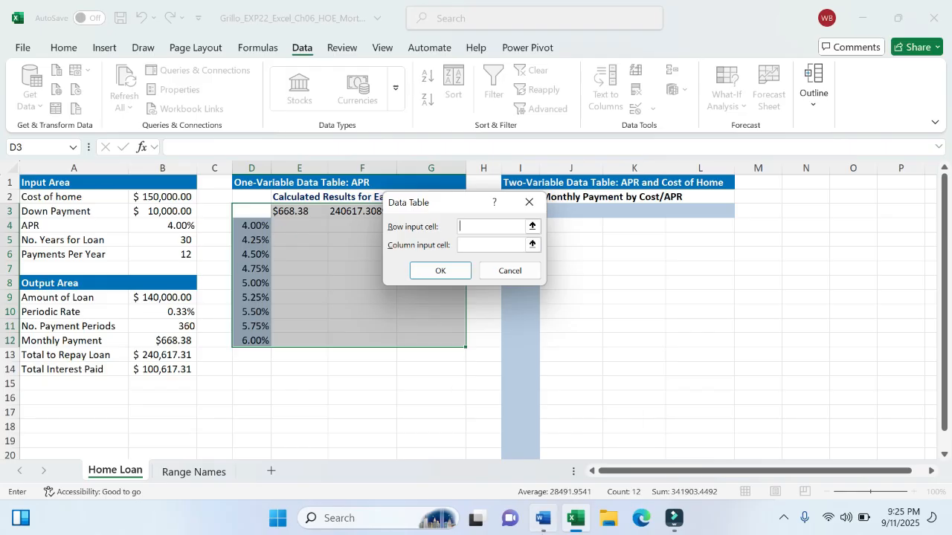
{"action": "left_click", "coordinate": [543, 518]}
{"action": "left_click", "coordinate": [575, 518]}
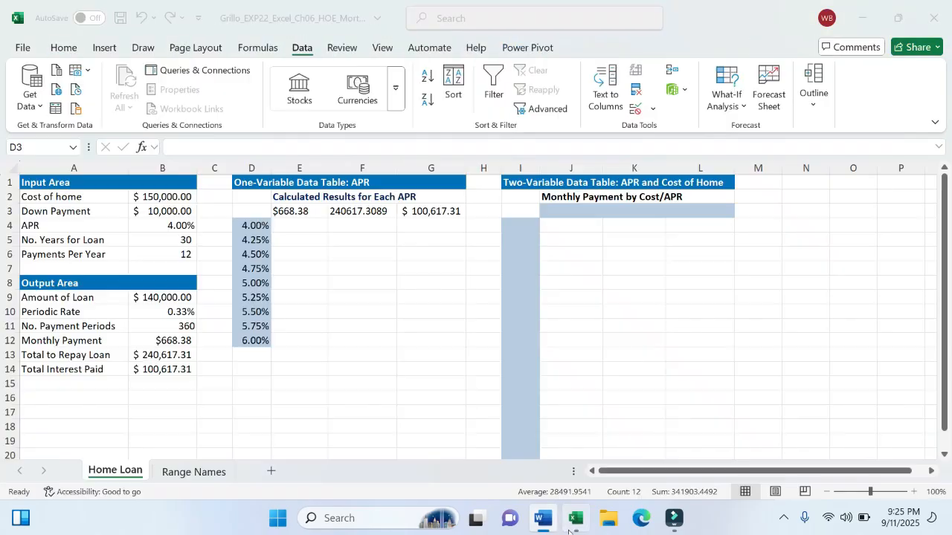
{"action": "left_click", "coordinate": [486, 239]}
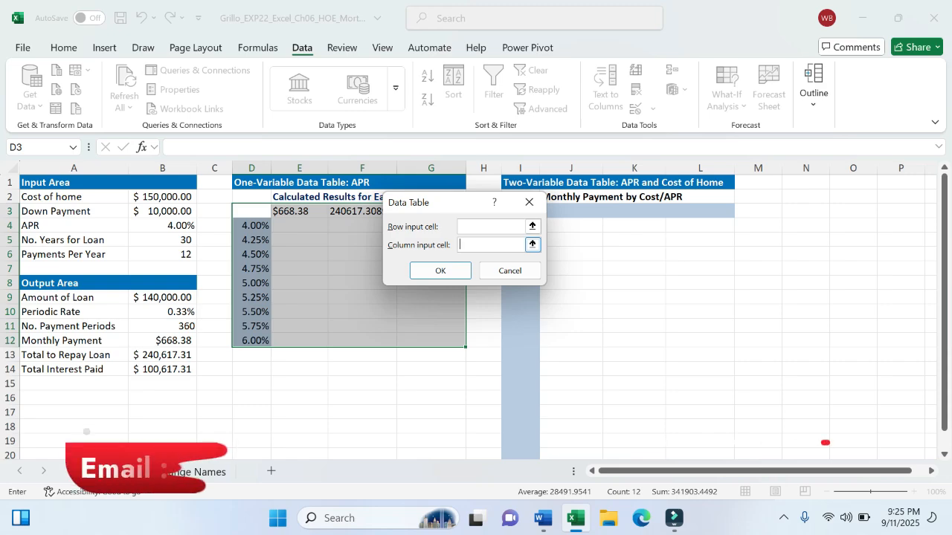
{"action": "left_click", "coordinate": [150, 227]}
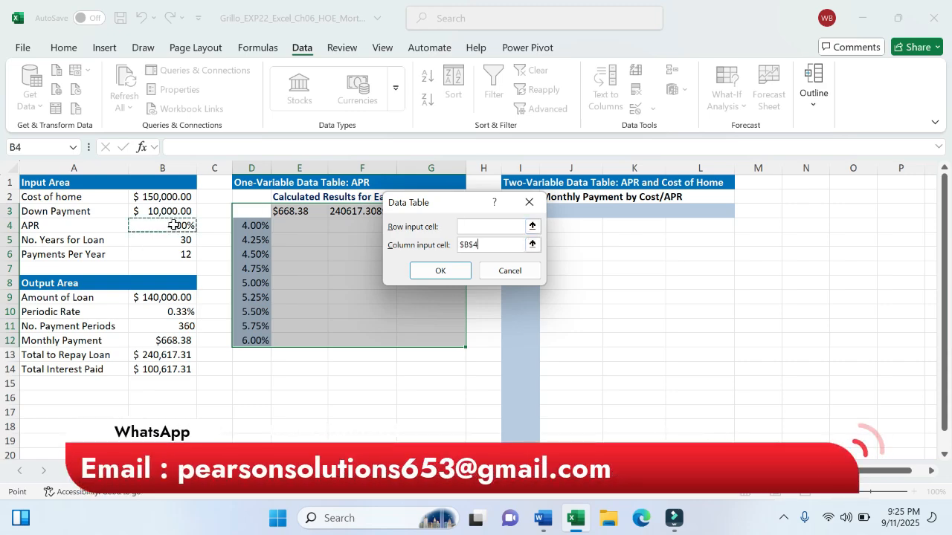
{"action": "left_click", "coordinate": [438, 272]}
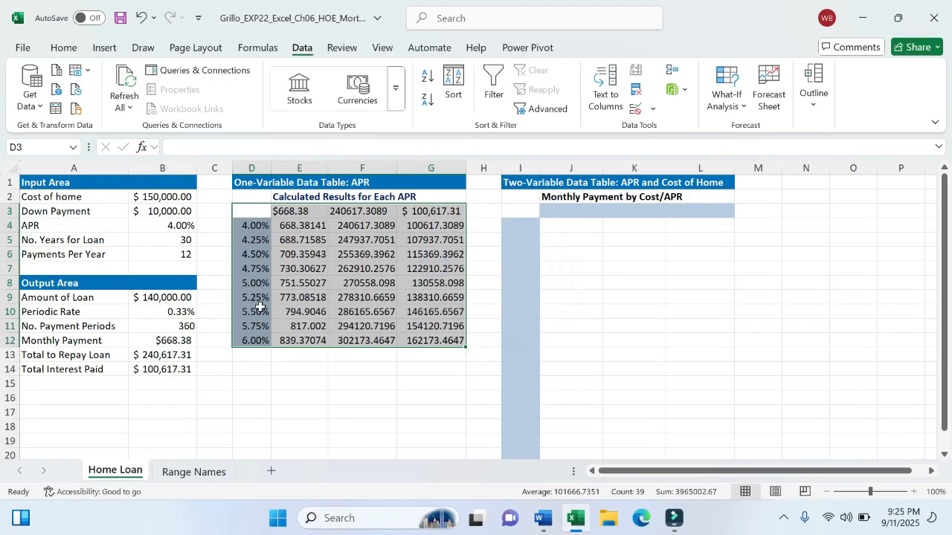
- Inspect the formulas in the data table's result cells F8 and E4 and the references in E3:G3
{"action": "left_click", "coordinate": [343, 284]}
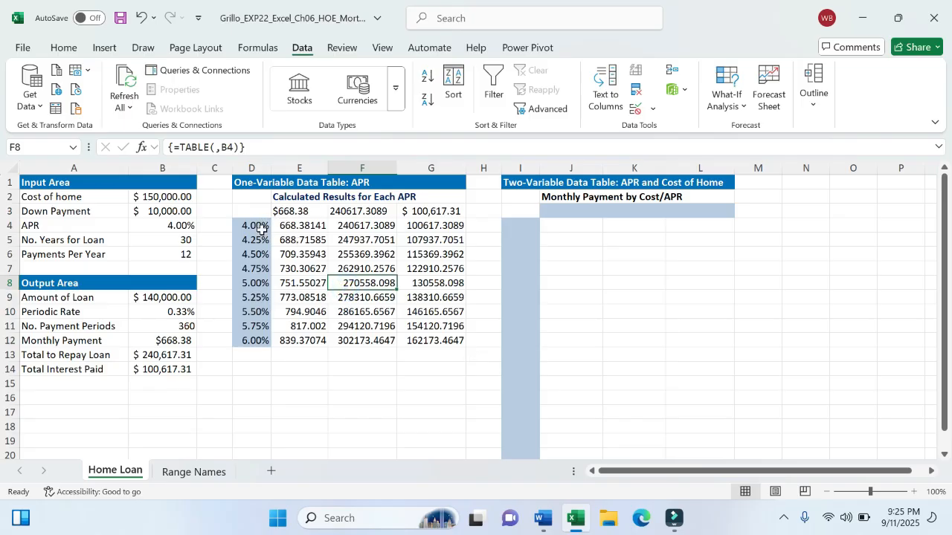
{"action": "left_click", "coordinate": [300, 224]}
{"action": "left_click", "coordinate": [300, 224]}
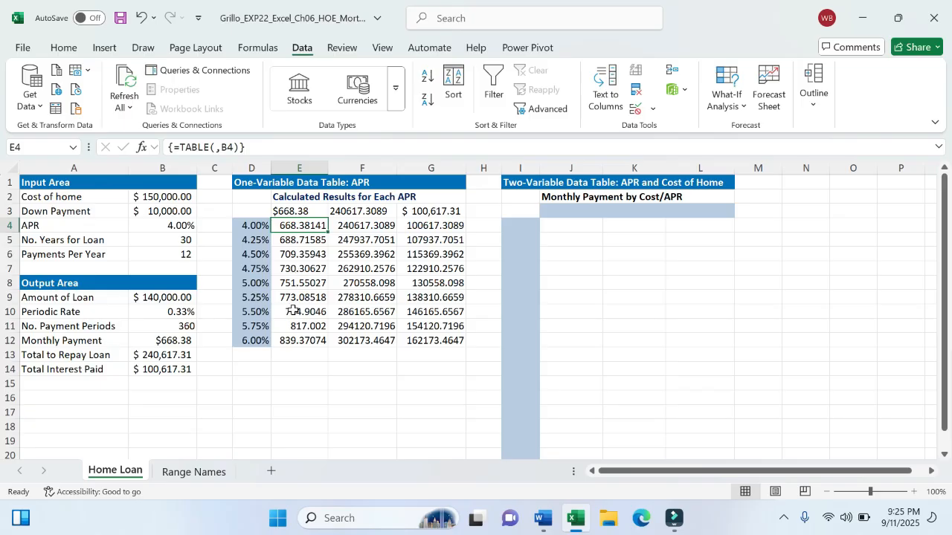
{"action": "left_click", "coordinate": [297, 211]}
{"action": "left_click", "coordinate": [337, 211]}
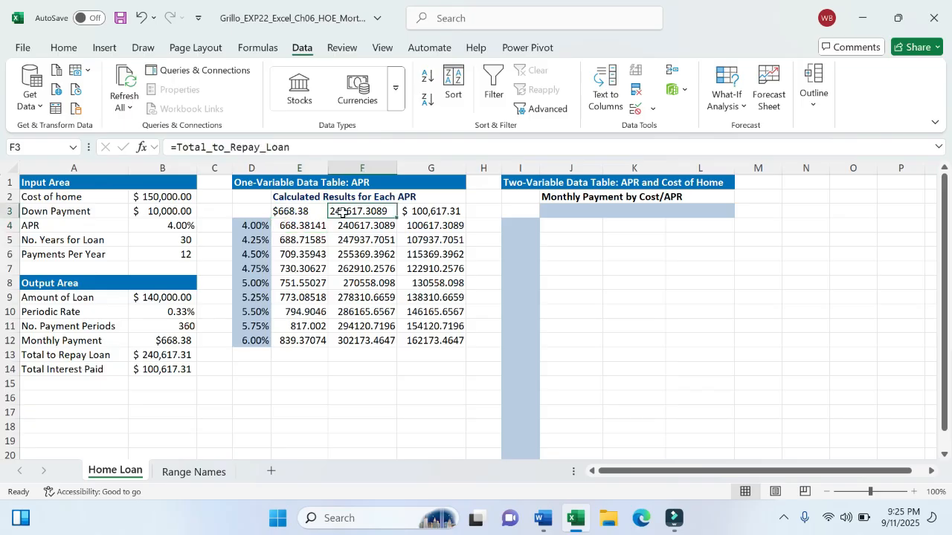
{"action": "left_click", "coordinate": [403, 211]}
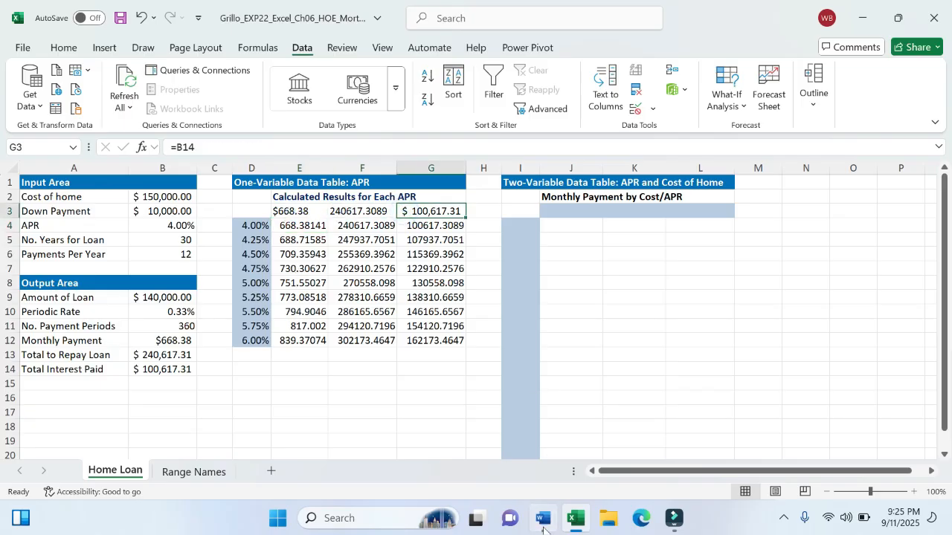
- Read step 10 in the Word instructions, then apply Accounting Number Format to E4:G12 in Excel
{"action": "left_click", "coordinate": [540, 516]}
{"action": "scroll", "coordinate": [436, 412], "scroll_direction": "down", "scroll_amount": 3}
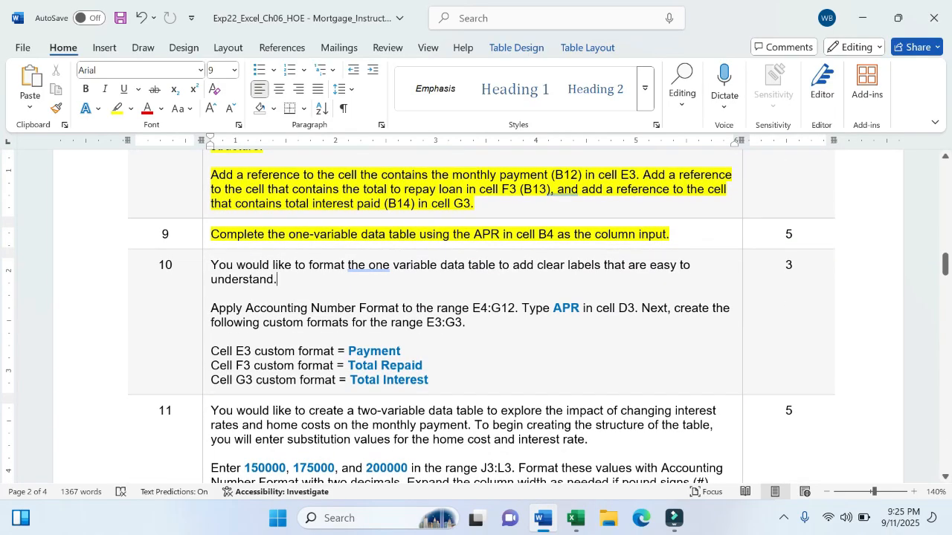
{"action": "left_click", "coordinate": [208, 265]}
{"action": "left_click", "coordinate": [218, 265]}
{"action": "left_click", "coordinate": [217, 265]}
{"action": "left_click", "coordinate": [574, 518]}
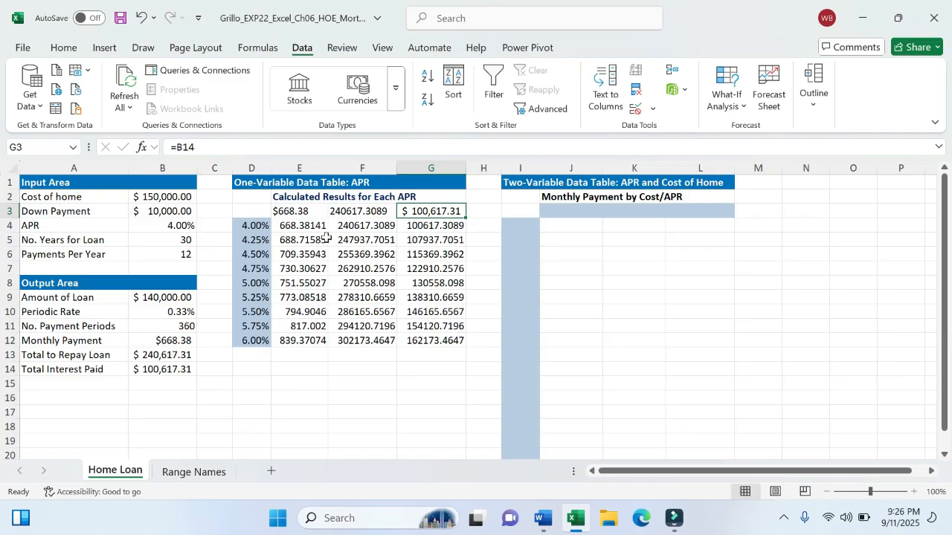
{"action": "left_click", "coordinate": [301, 225]}
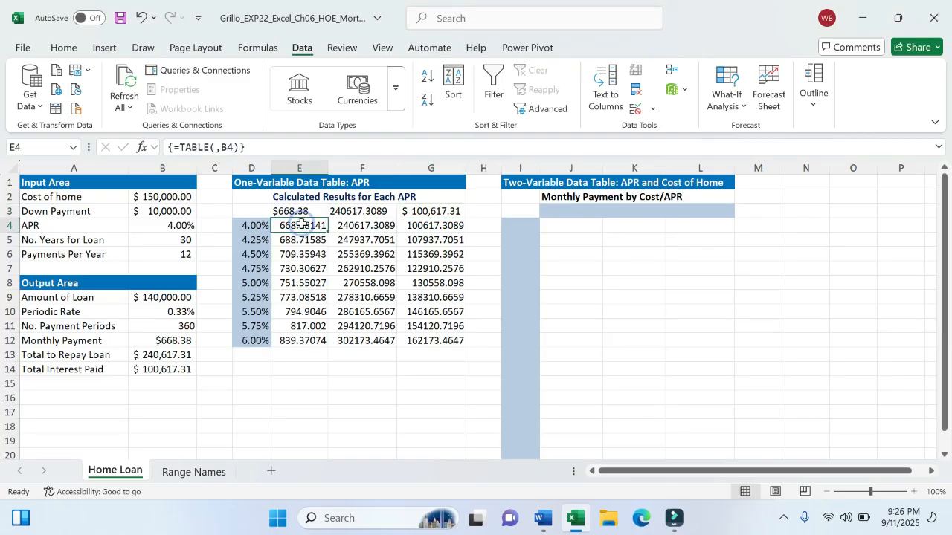
{"action": "left_click_drag", "start_coordinate": [301, 222], "coordinate": [437, 335]}
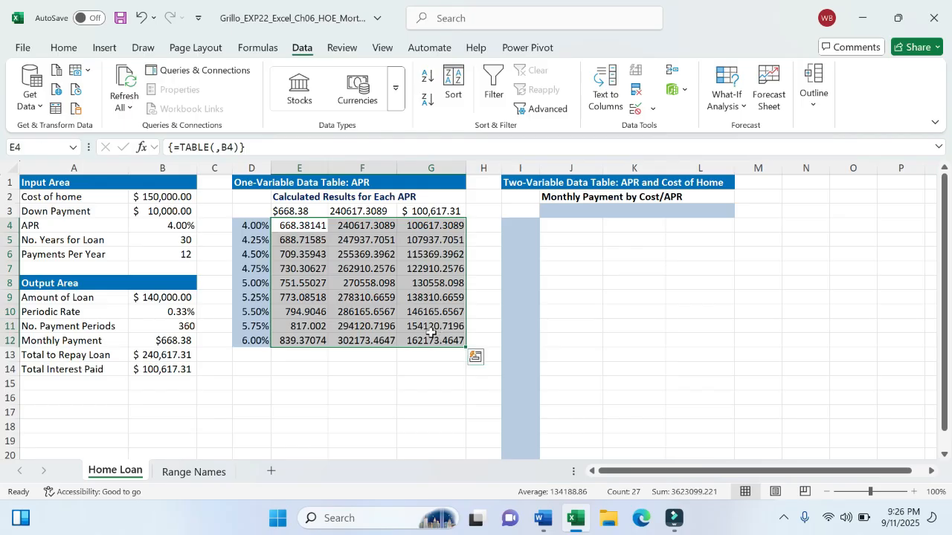
{"action": "left_click", "coordinate": [62, 49]}
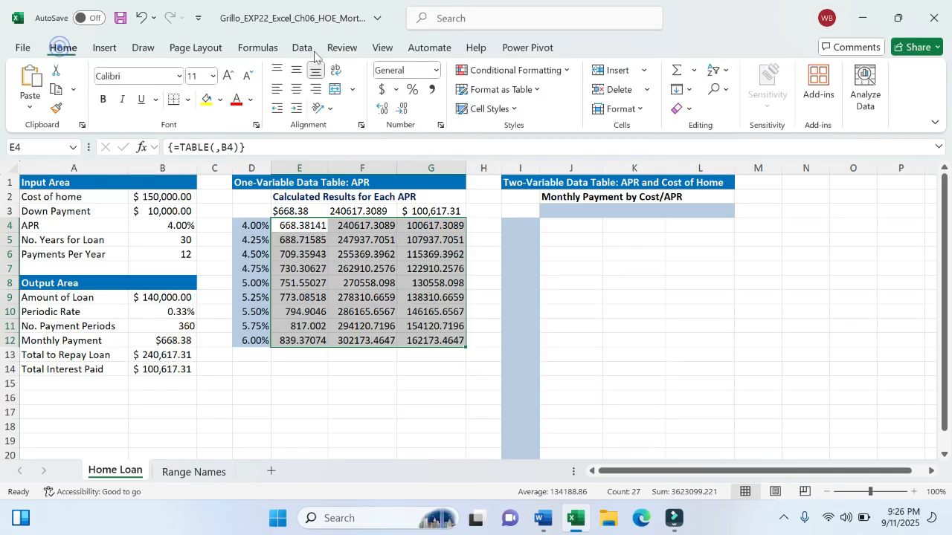
{"action": "left_click", "coordinate": [434, 72]}
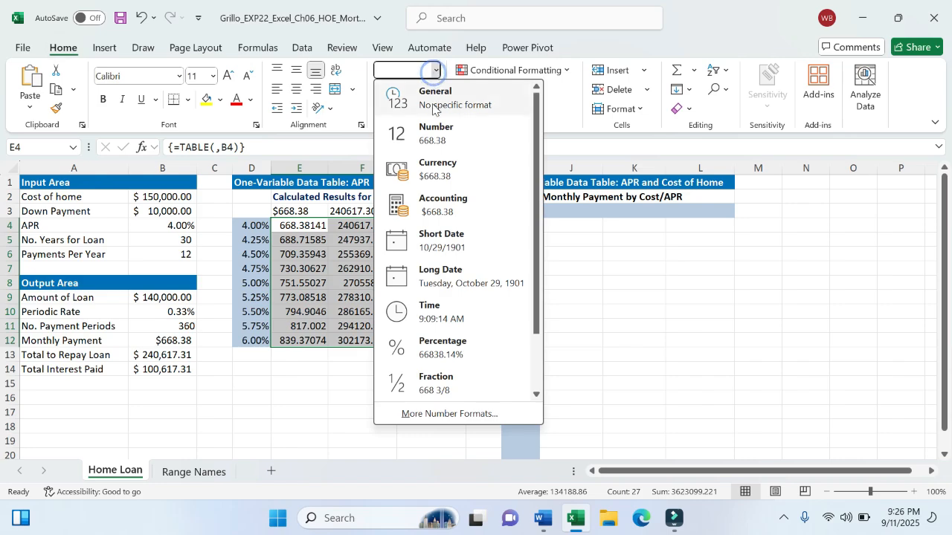
{"action": "left_click", "coordinate": [445, 200]}
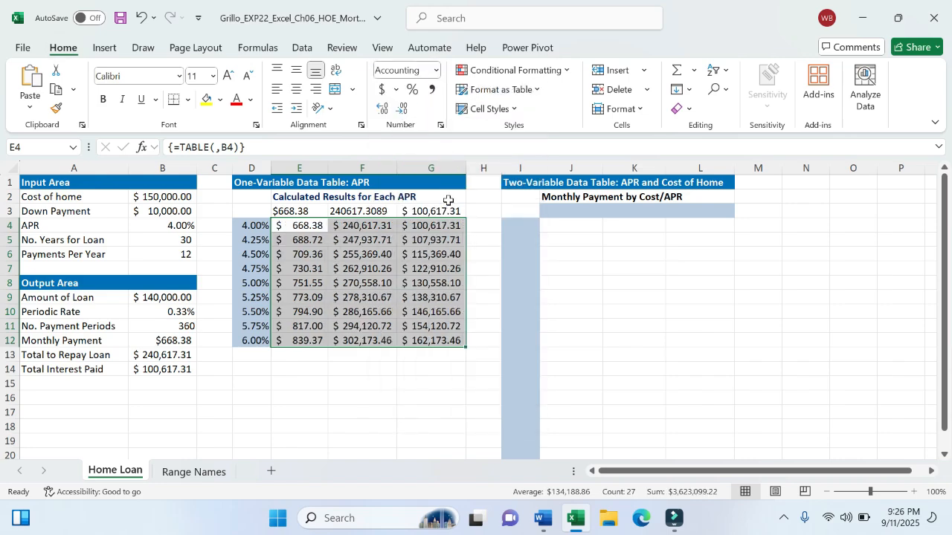
- Switch to Word and highlight the phrase "Format to the range E4:G12." in step 10 in yellow
{"action": "left_click", "coordinate": [543, 521]}
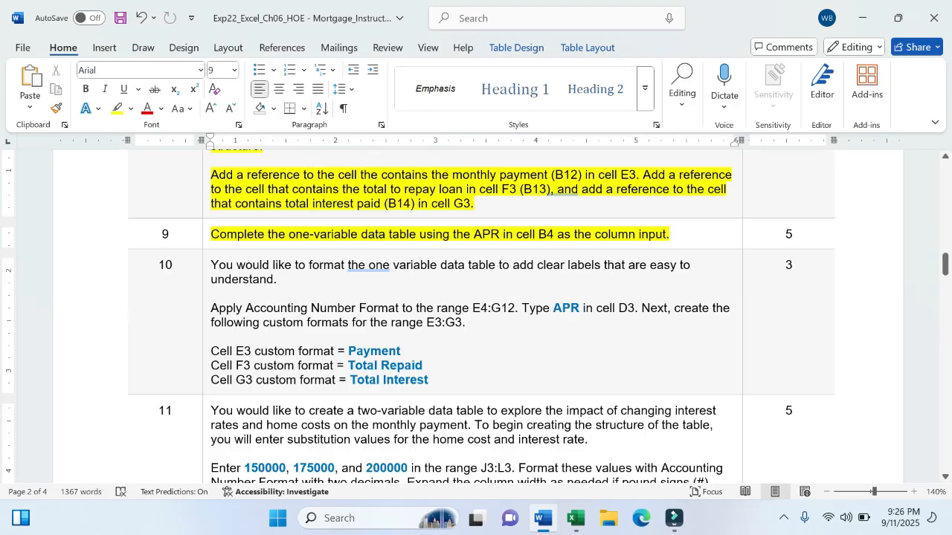
{"action": "left_click_drag", "start_coordinate": [360, 308], "coordinate": [519, 307]}
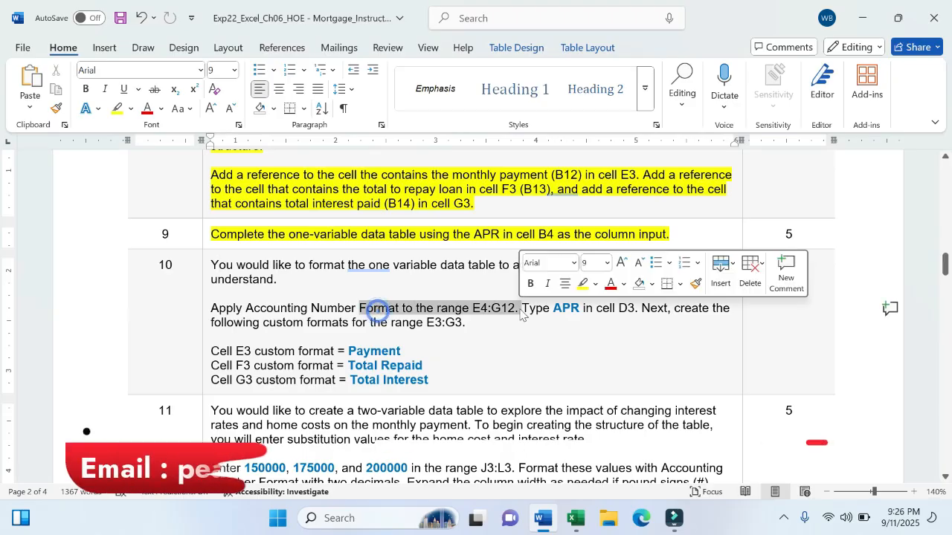
{"action": "left_click", "coordinate": [584, 285]}
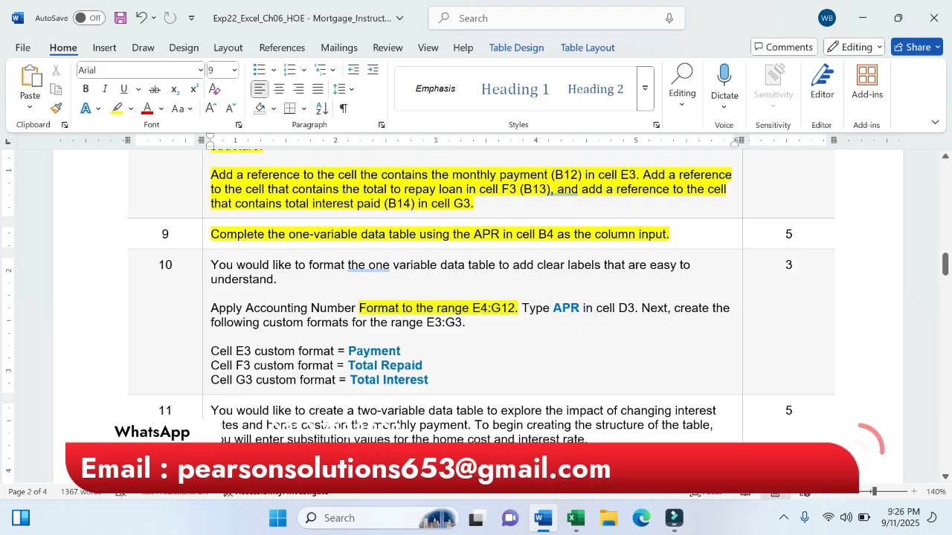
- Return to Excel and enter APR in cell D3 as the rate column's heading
{"action": "left_click", "coordinate": [575, 518]}
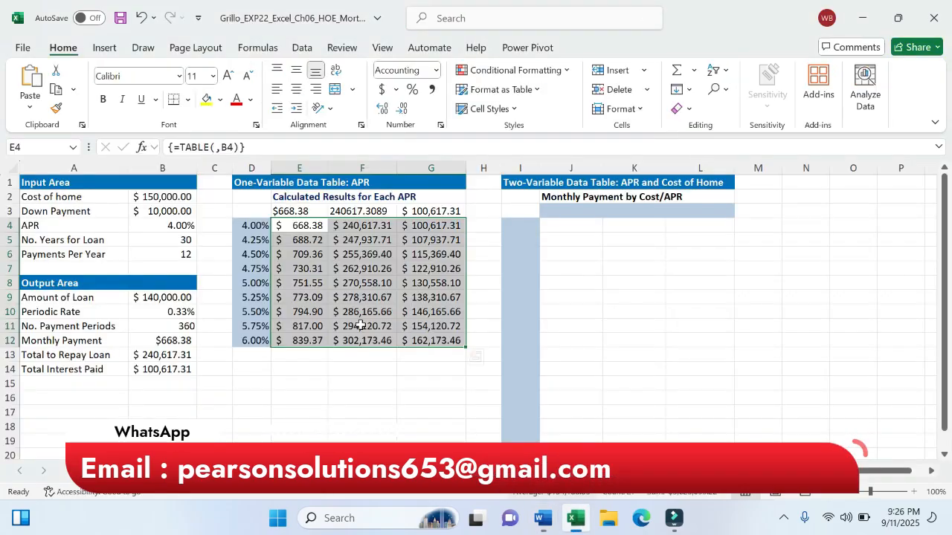
{"action": "left_click", "coordinate": [245, 215]}
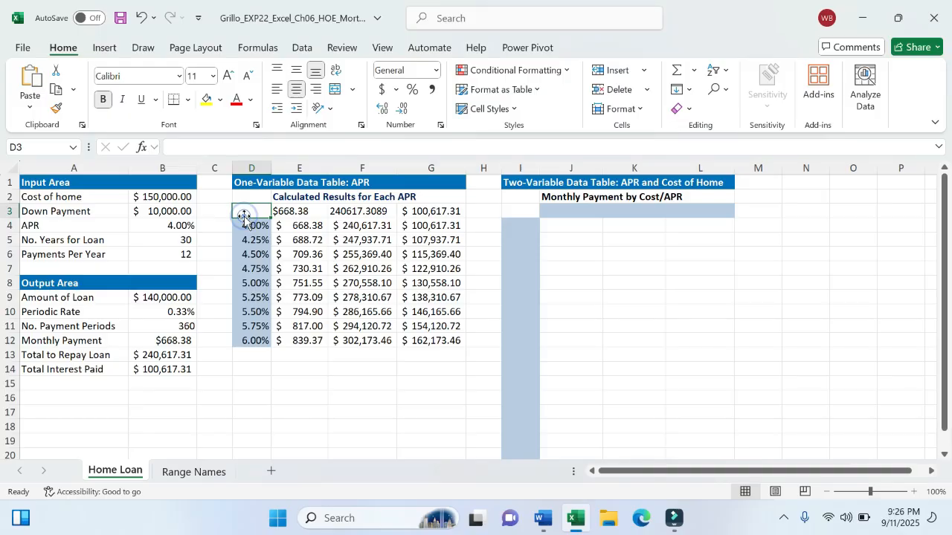
{"action": "type", "text": "APR"}
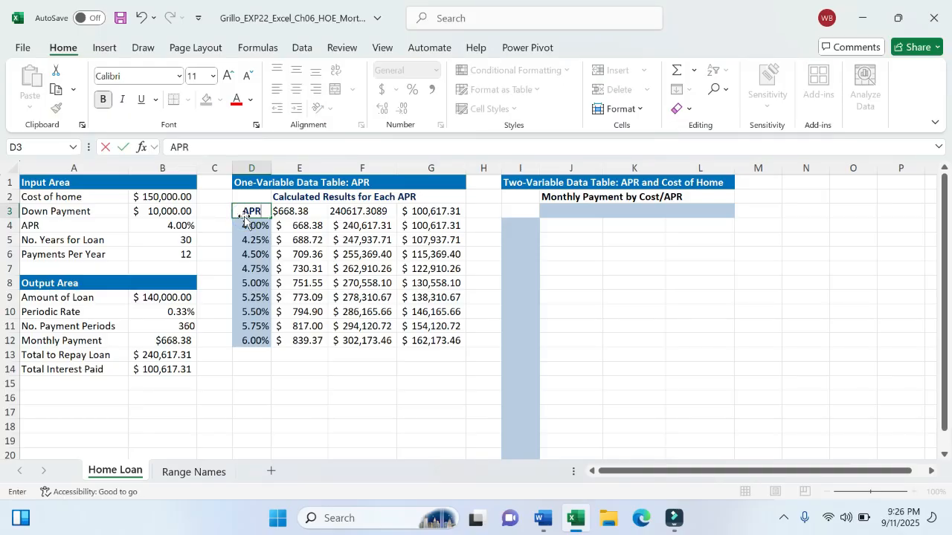
{"action": "key", "text": "Return"}
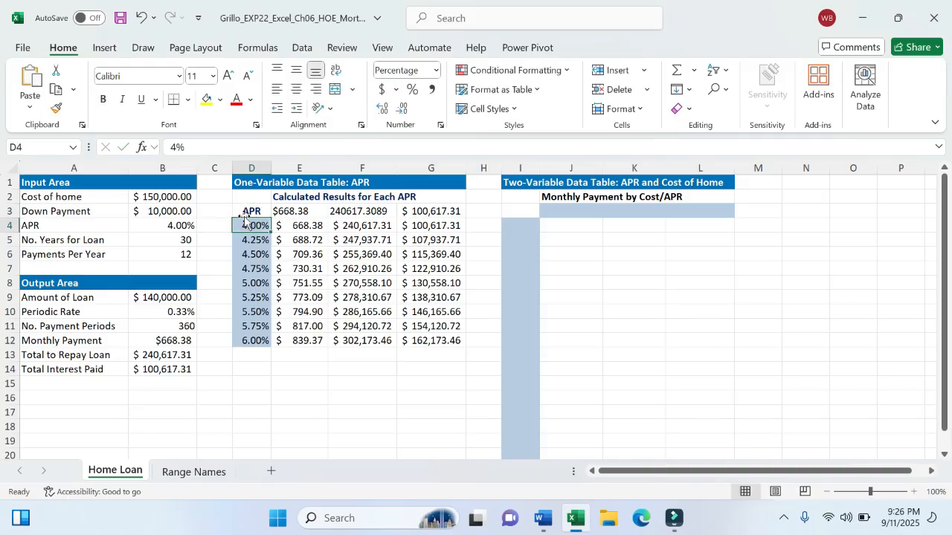
- Check step 10 in Word, then replace cell E3's number format in Excel with the custom format "Payment", including the quotation marks
{"action": "left_click", "coordinate": [541, 516]}
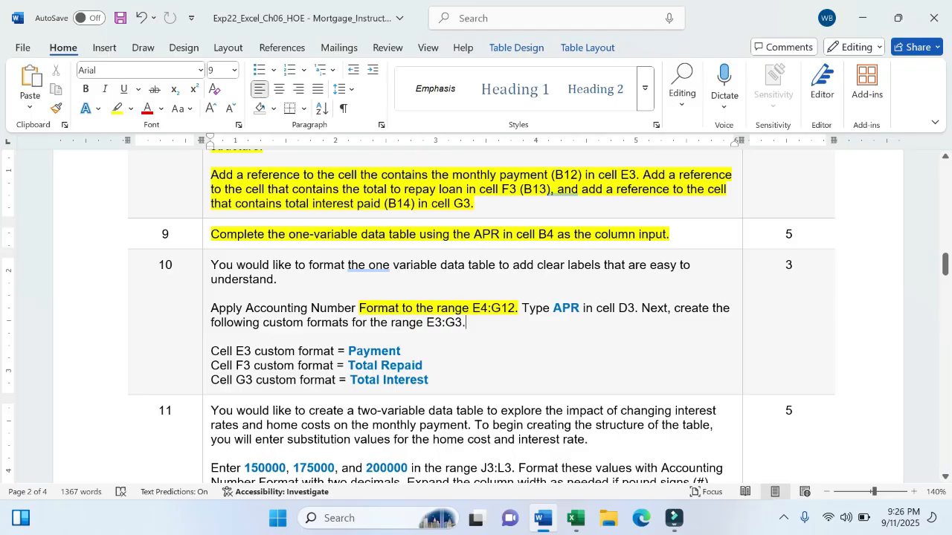
{"action": "left_click", "coordinate": [576, 526]}
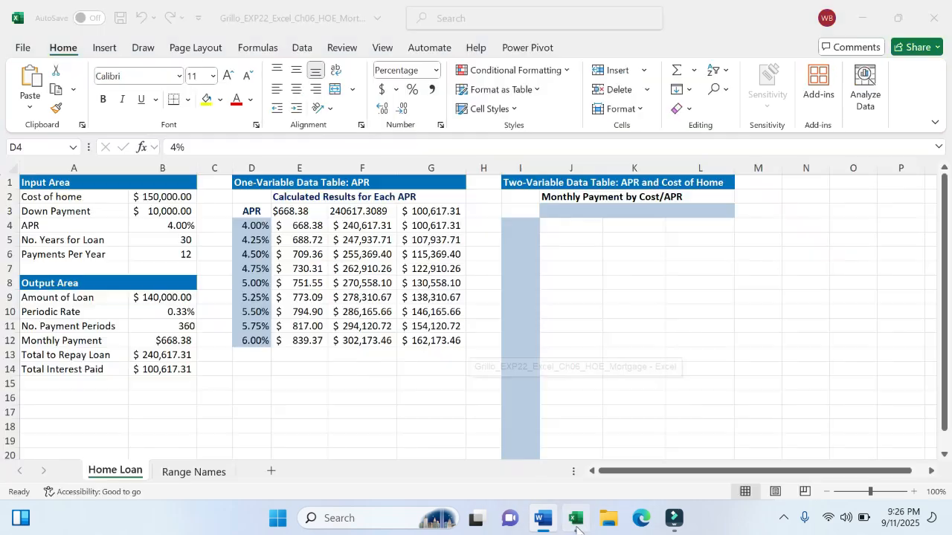
{"action": "left_click", "coordinate": [287, 213]}
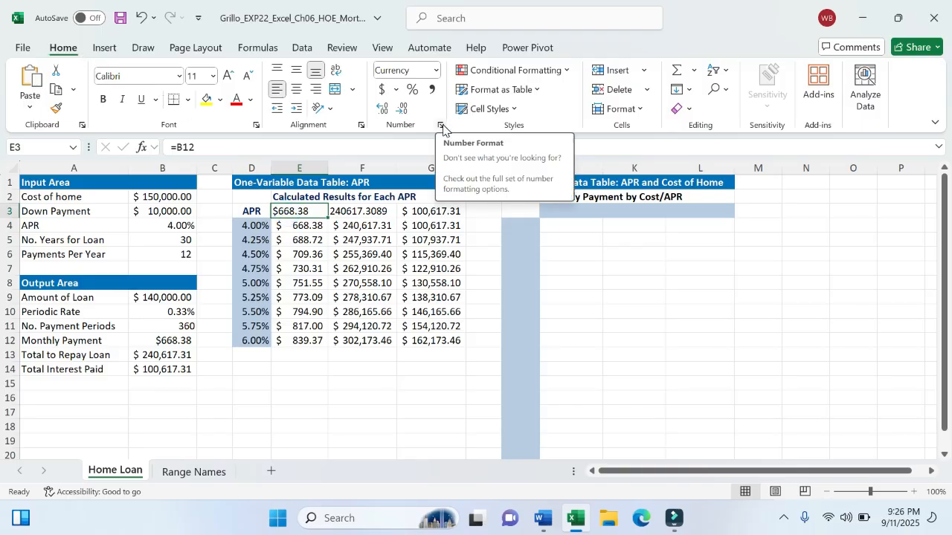
{"action": "left_click", "coordinate": [442, 127]}
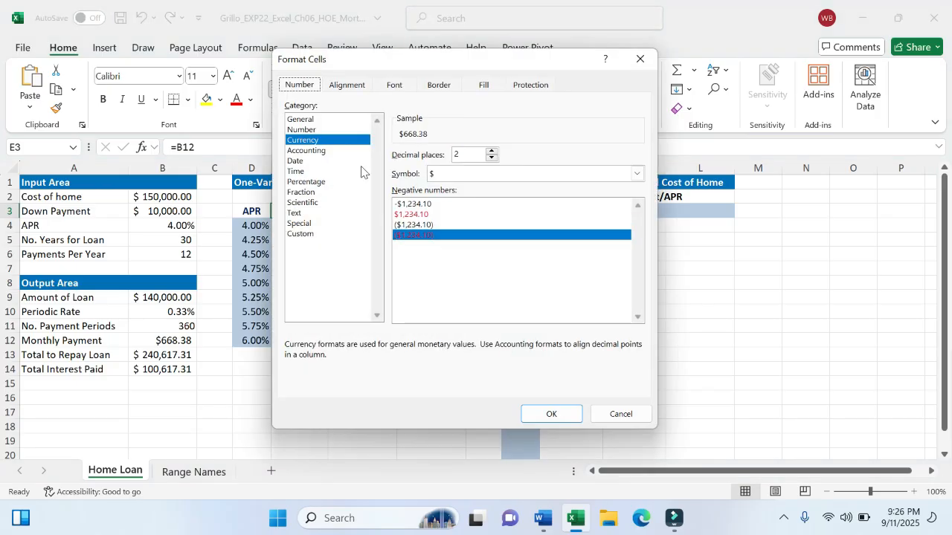
{"action": "left_click", "coordinate": [301, 235]}
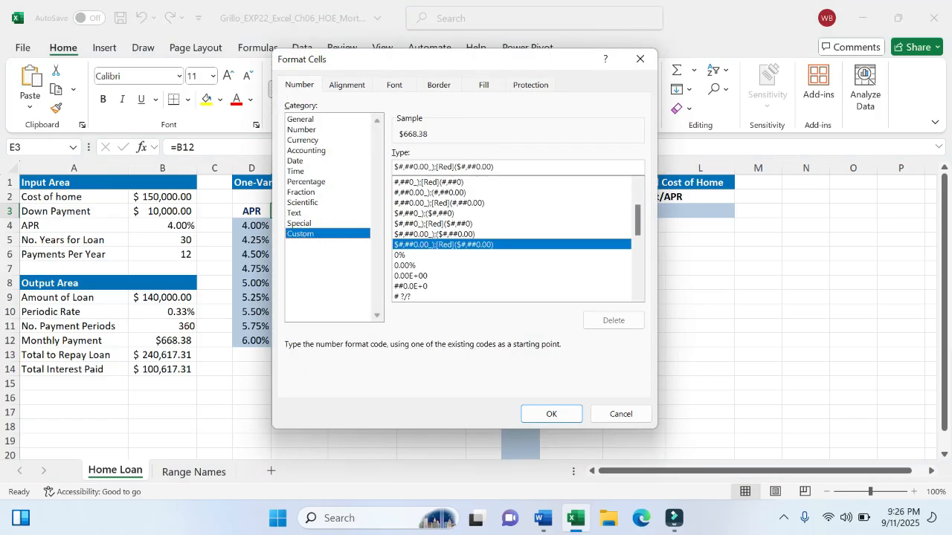
{"action": "left_click", "coordinate": [525, 165]}
{"action": "key", "text": "BackSpace"}
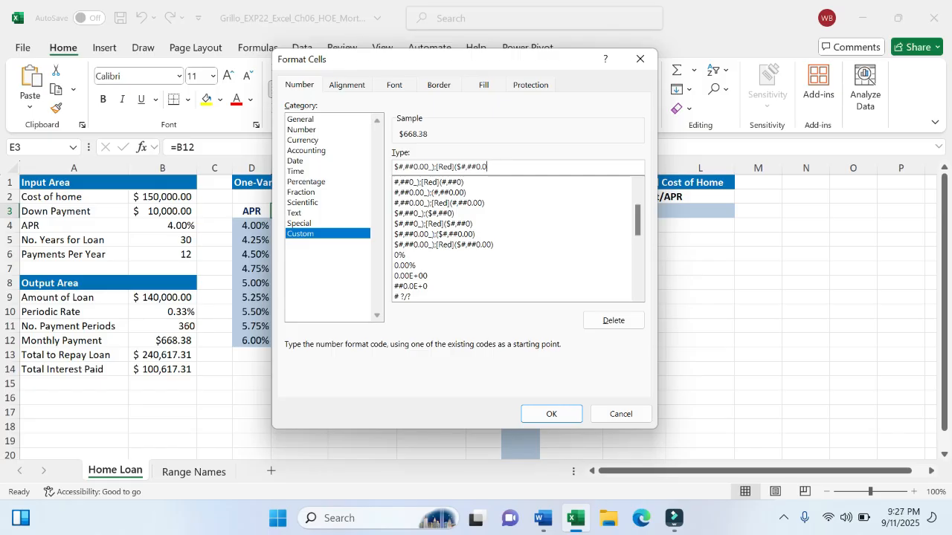
{"action": "key", "text": "BackSpace"}
{"action": "key", "text": "BackSpace"}
{"action": "key", "text": "BackSpace"}
{"action": "key", "text": "BackSpace"}
{"action": "key", "text": "BackSpace"}
{"action": "key", "text": "BackSpace"}
{"action": "key", "text": "BackSpace"}
{"action": "key", "text": "BackSpace"}
{"action": "key", "text": "BackSpace"}
{"action": "key", "text": "BackSpace"}
{"action": "key", "text": "BackSpace"}
{"action": "key", "text": "BackSpace"}
{"action": "key", "text": "BackSpace"}
{"action": "key", "text": "BackSpace"}
{"action": "key", "text": "BackSpace"}
{"action": "key", "text": "BackSpace"}
{"action": "key", "text": "BackSpace"}
{"action": "key", "text": "BackSpace"}
{"action": "key", "text": "BackSpace"}
{"action": "key", "text": "BackSpace"}
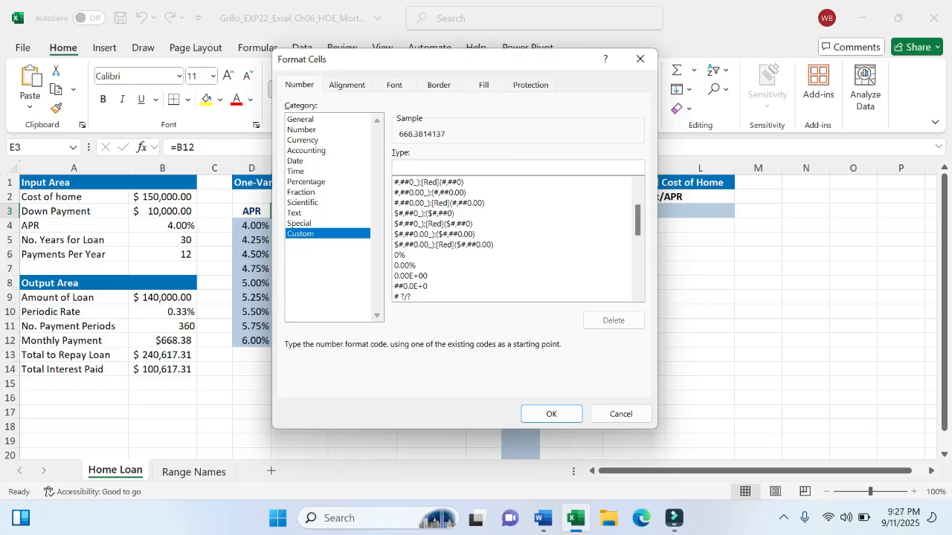
{"action": "type", "text": "\""}
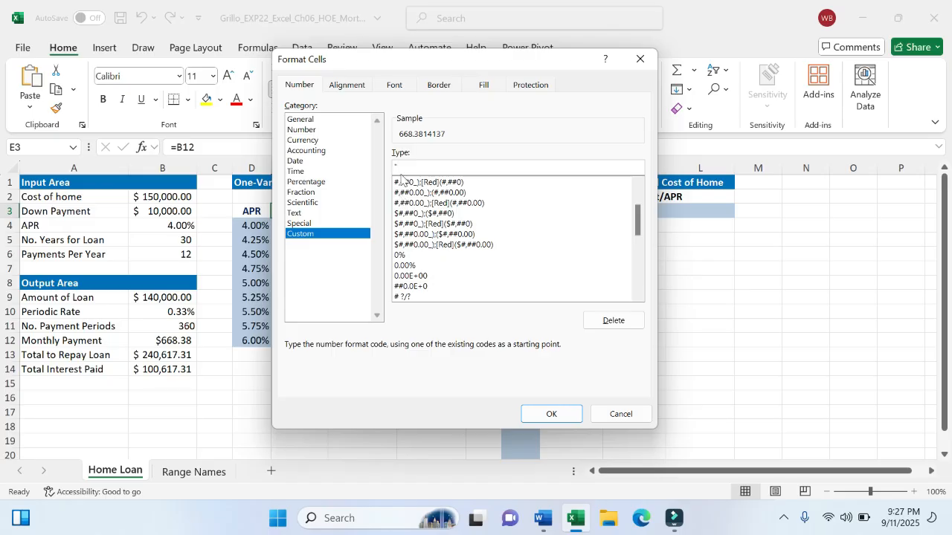
{"action": "left_click", "coordinate": [536, 527]}
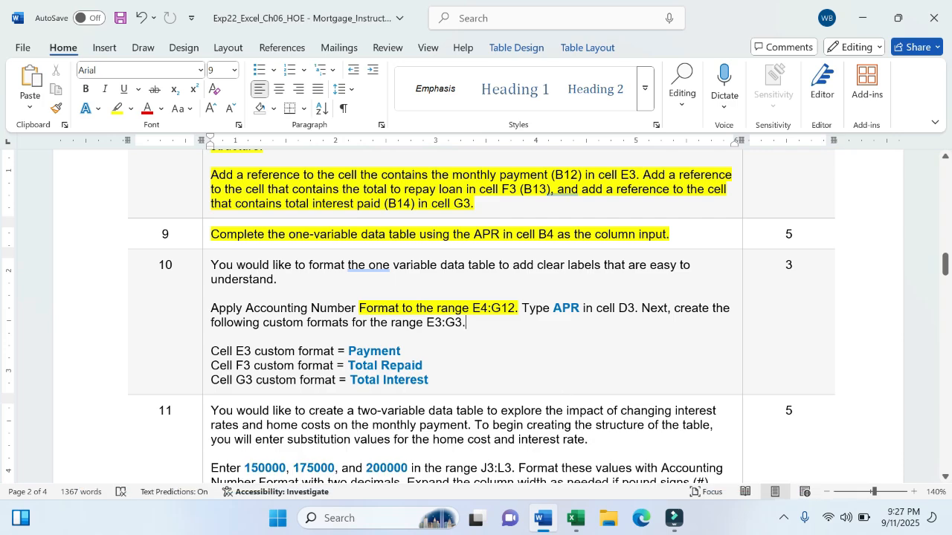
{"action": "left_click", "coordinate": [575, 518]}
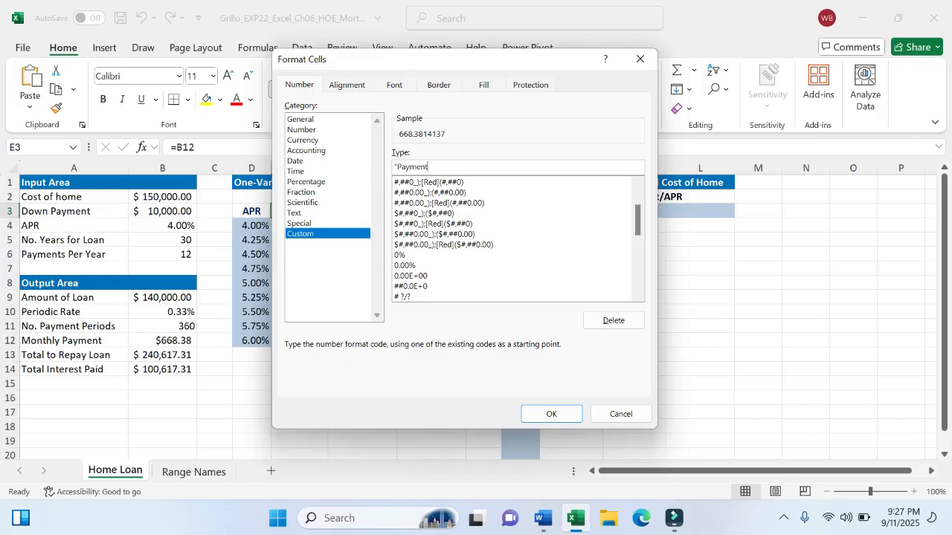
{"action": "type", "text": "\""}
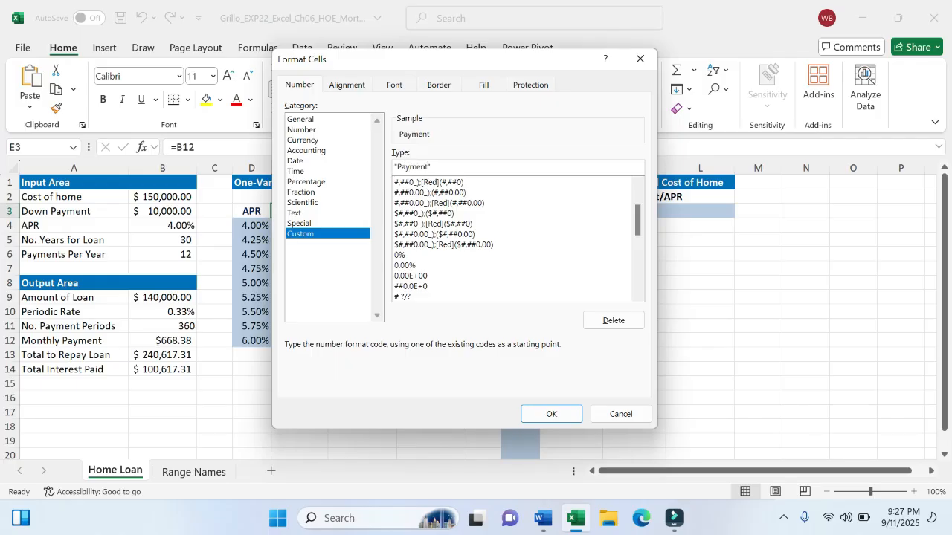
{"action": "left_click", "coordinate": [541, 415]}
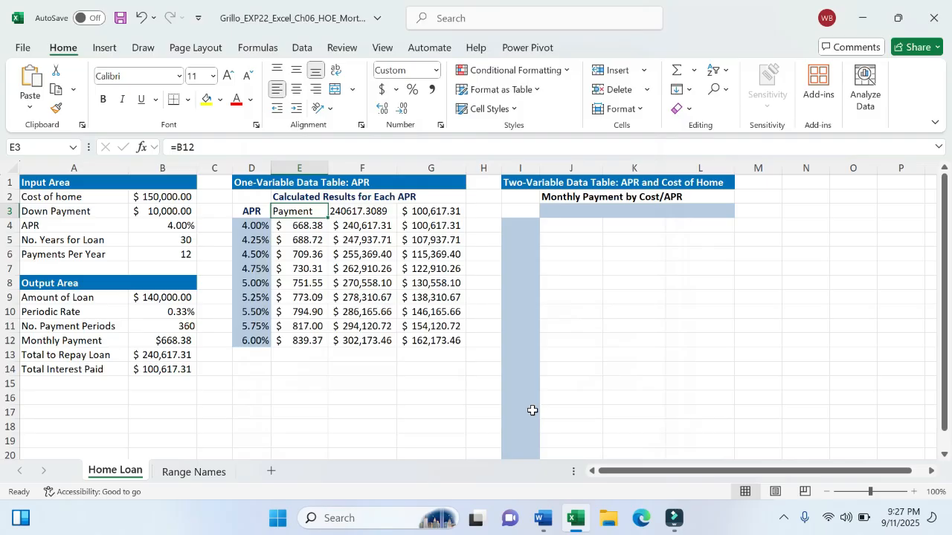
- Check the F3 and G3 references and the Word instructions, then apply the custom number format "Total Repaid" to F3 in Excel
{"action": "left_click", "coordinate": [351, 212]}
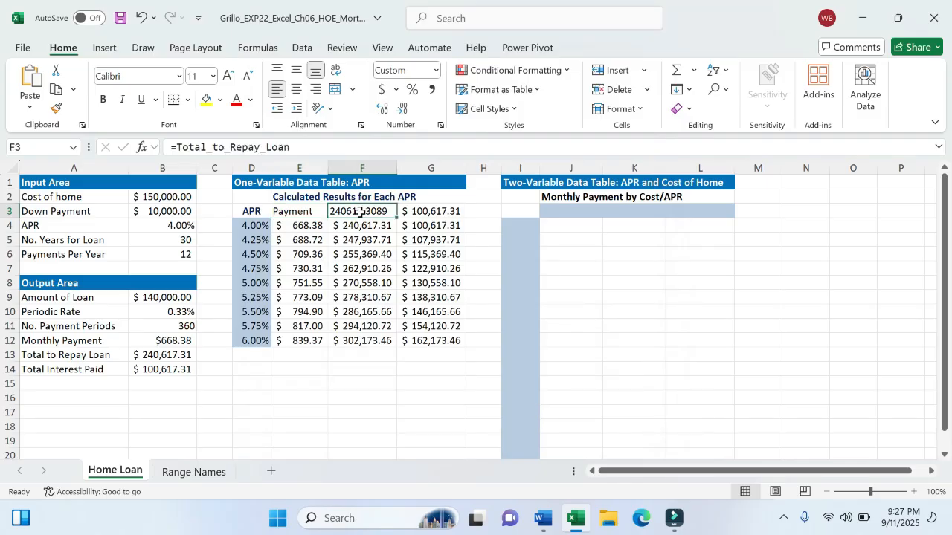
{"action": "left_click", "coordinate": [420, 211]}
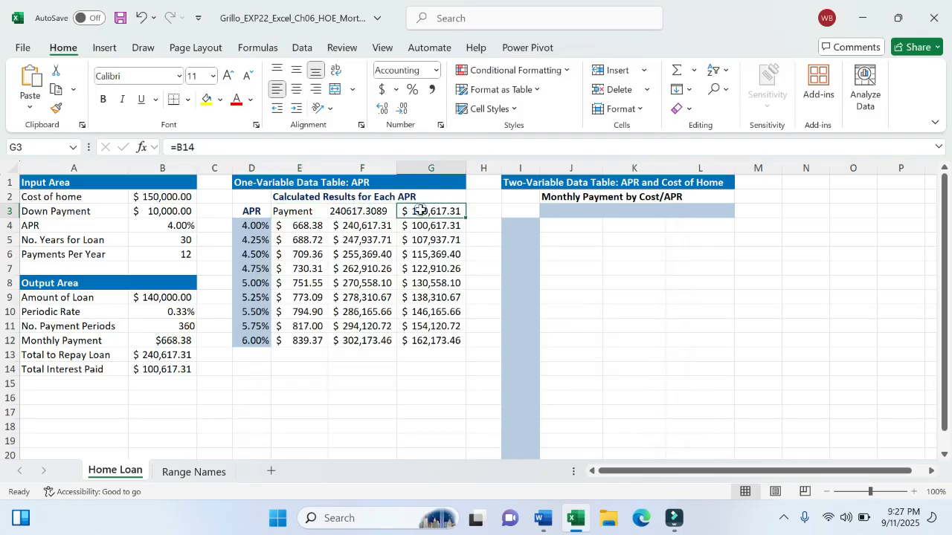
{"action": "left_click", "coordinate": [535, 517]}
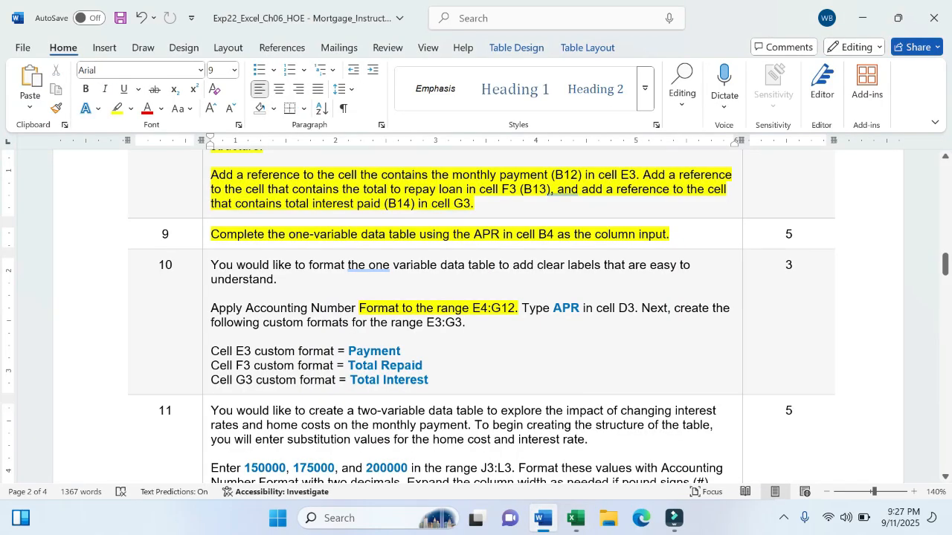
{"action": "left_click", "coordinate": [575, 518]}
{"action": "left_click", "coordinate": [381, 210]}
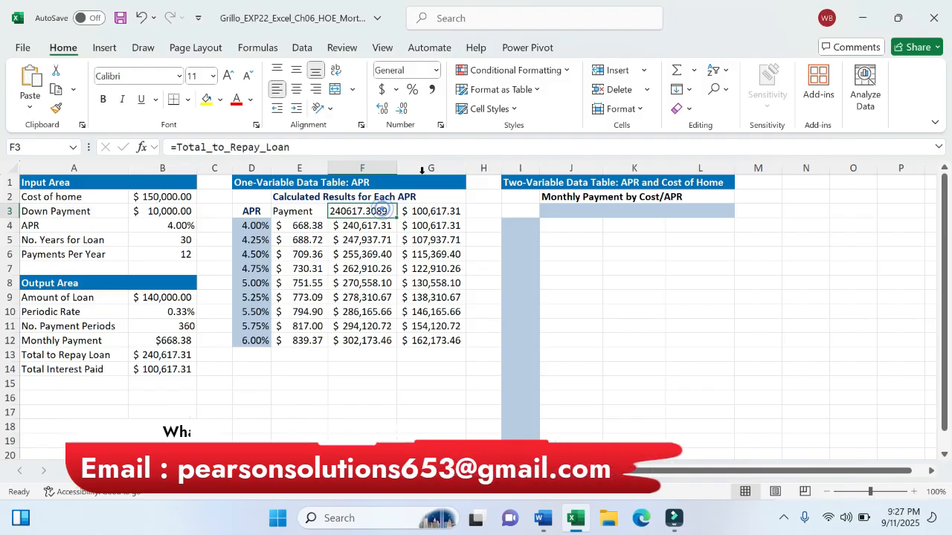
{"action": "left_click", "coordinate": [440, 127]}
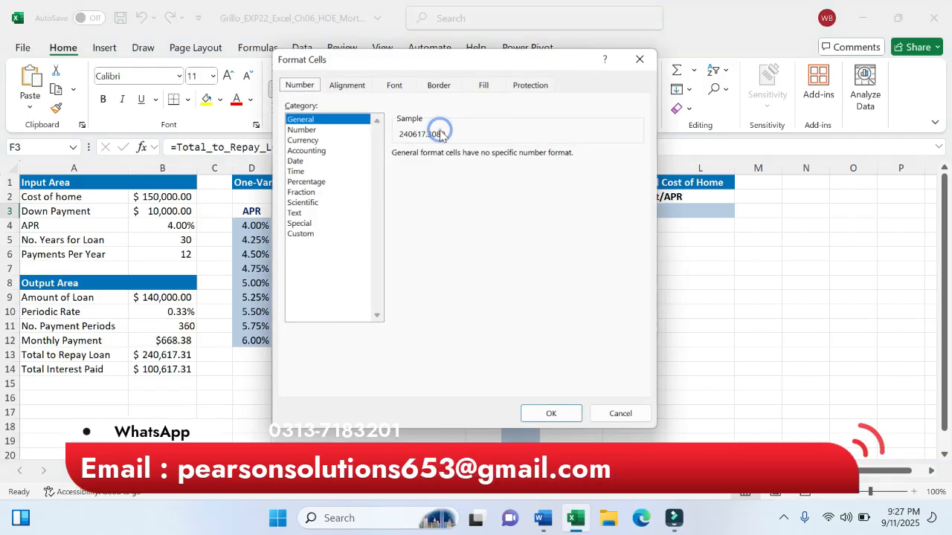
{"action": "left_click", "coordinate": [315, 225]}
{"action": "left_click", "coordinate": [316, 234]}
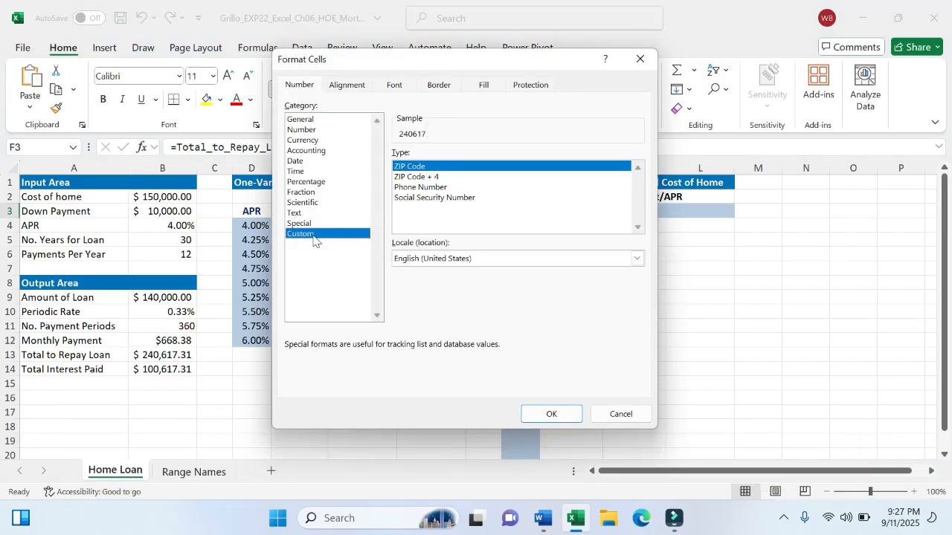
{"action": "left_click", "coordinate": [438, 165]}
{"action": "key", "text": "BackSpace"}
{"action": "key", "text": "BackSpace"}
{"action": "key", "text": "BackSpace"}
{"action": "key", "text": "BackSpace"}
{"action": "key", "text": "BackSpace"}
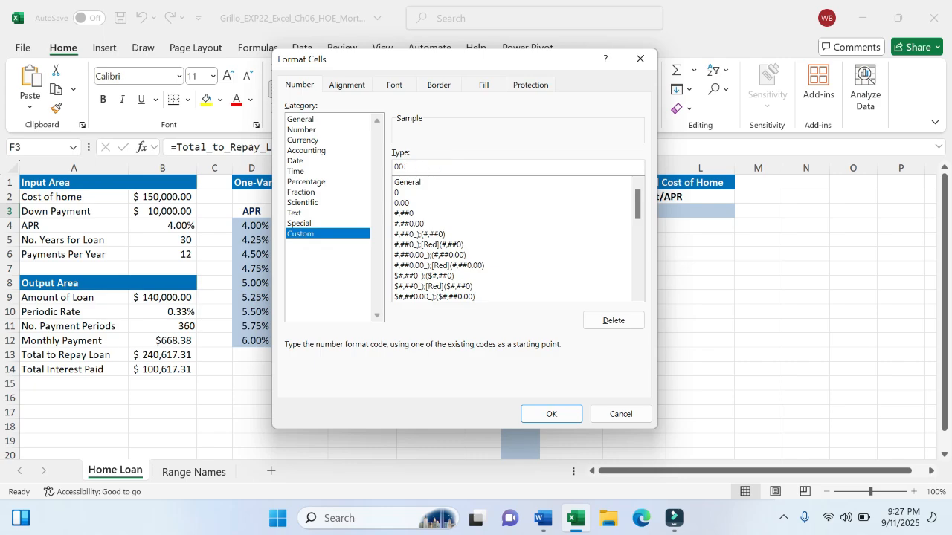
{"action": "type", "text": "\"Total Repai"}
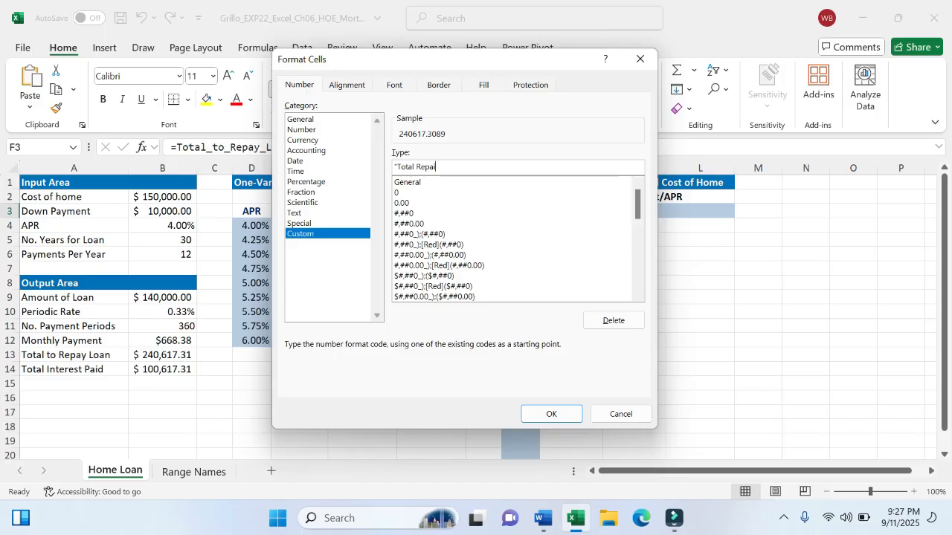
{"action": "type", "text": "d\""}
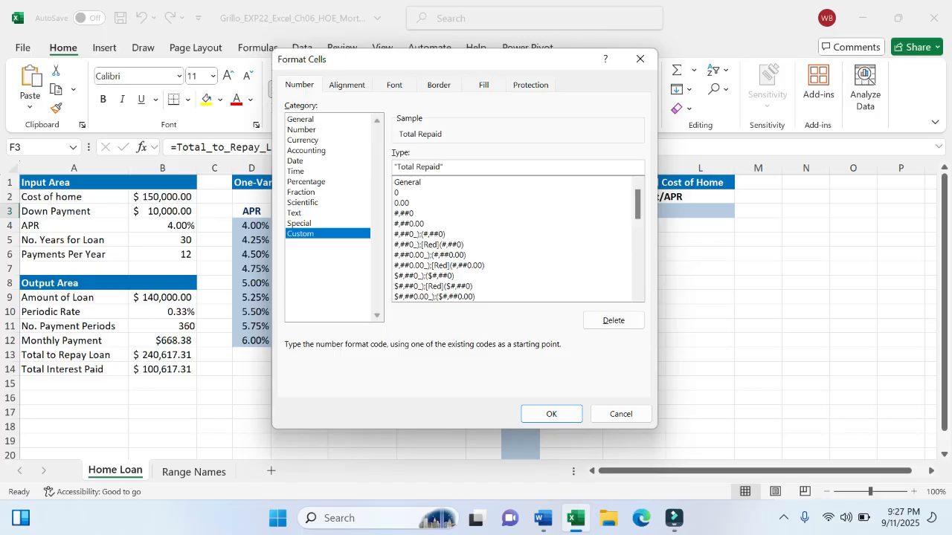
{"action": "left_click", "coordinate": [558, 415]}
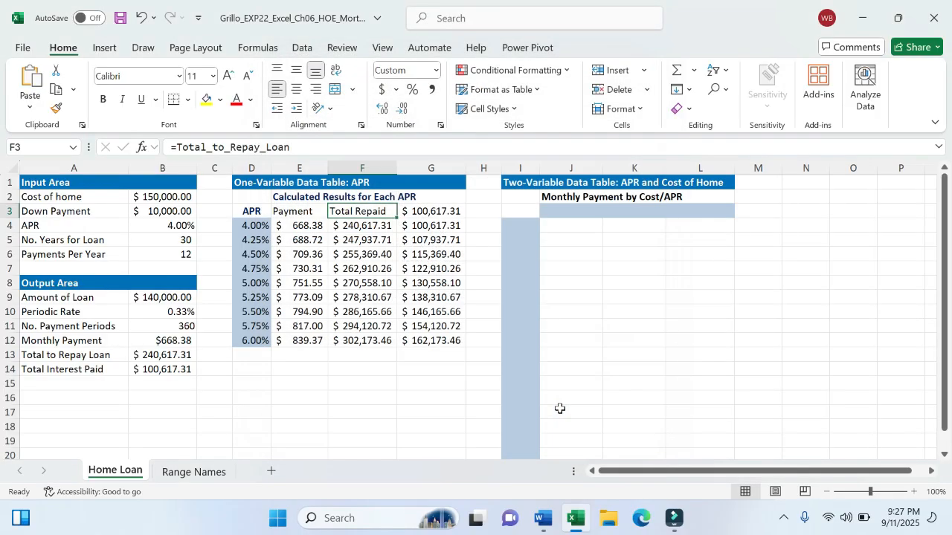
- Check step 10 in Word, then replace cell G3's number format in Excel with the custom format "Total Interest", including the quotation marks
{"action": "left_click", "coordinate": [541, 519]}
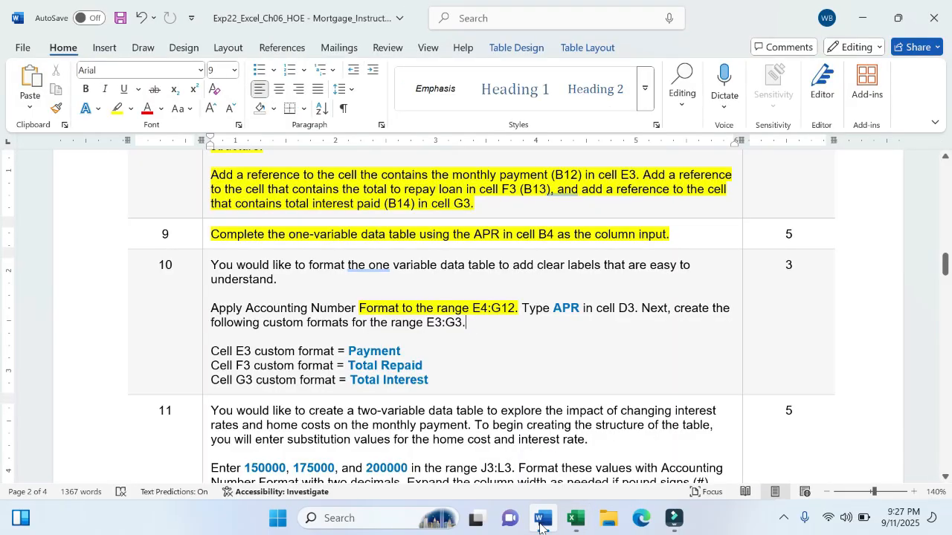
{"action": "left_click", "coordinate": [575, 519]}
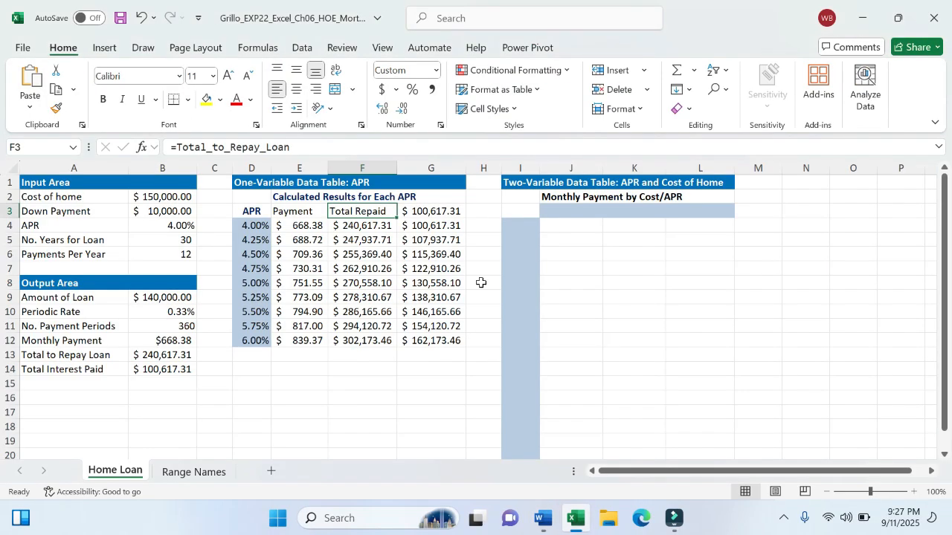
{"action": "left_click", "coordinate": [439, 211]}
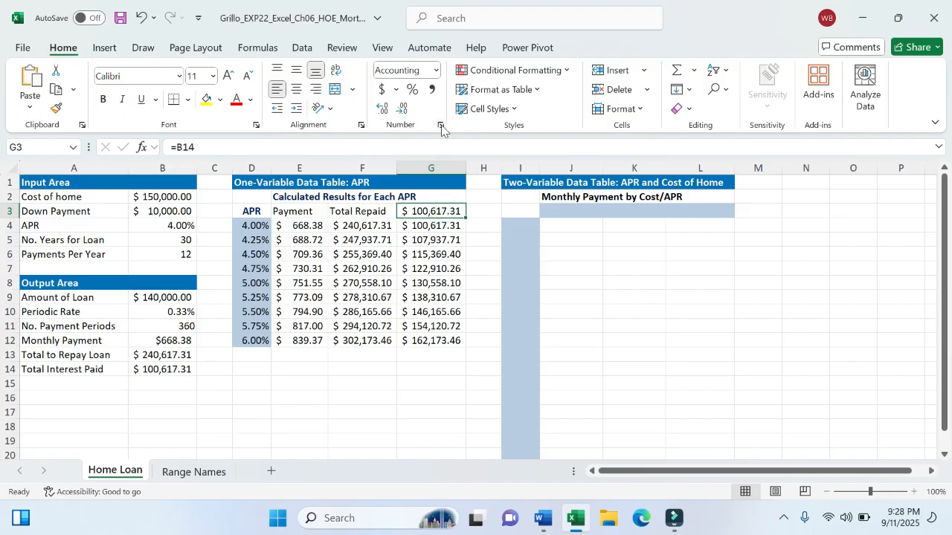
{"action": "left_click", "coordinate": [440, 125]}
{"action": "left_click", "coordinate": [321, 234]}
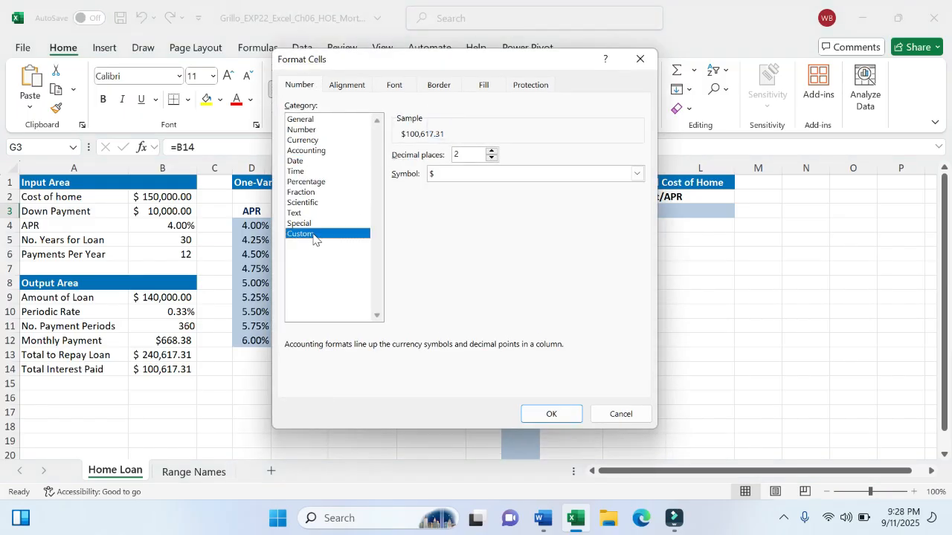
{"action": "left_click", "coordinate": [570, 166]}
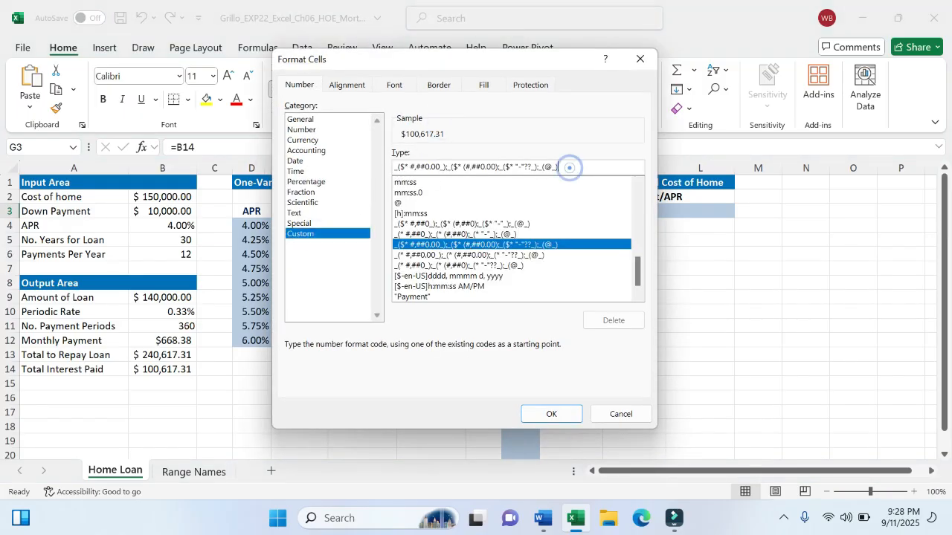
{"action": "key", "text": "BackSpace"}
{"action": "key", "text": "BackSpace"}
{"action": "key", "text": "BackSpace"}
{"action": "key", "text": "BackSpace"}
{"action": "key", "text": "BackSpace"}
{"action": "key", "text": "BackSpace"}
{"action": "key", "text": "BackSpace"}
{"action": "key", "text": "BackSpace"}
{"action": "key", "text": "BackSpace"}
{"action": "key", "text": "BackSpace"}
{"action": "key", "text": "BackSpace"}
{"action": "key", "text": "BackSpace"}
{"action": "key", "text": "BackSpace"}
{"action": "key", "text": "BackSpace"}
{"action": "key", "text": "BackSpace"}
{"action": "key", "text": "BackSpace"}
{"action": "key", "text": "BackSpace"}
{"action": "key", "text": "BackSpace"}
{"action": "key", "text": "BackSpace"}
{"action": "key", "text": "BackSpace"}
{"action": "key", "text": "BackSpace"}
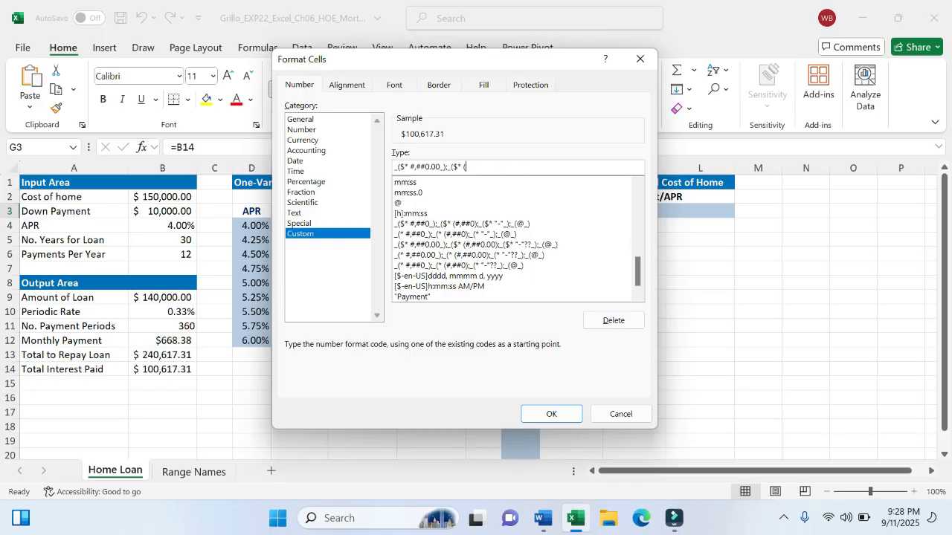
{"action": "type", "text": "\"Total Int"}
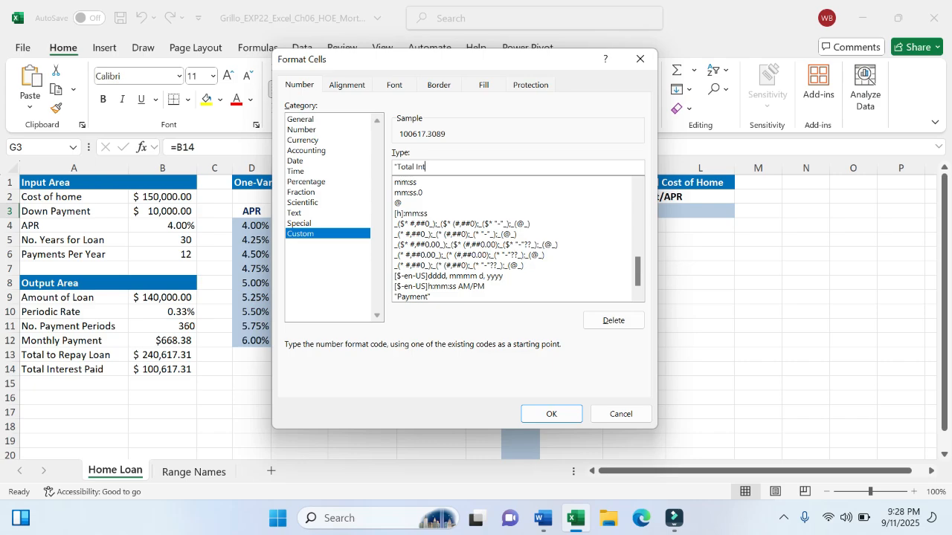
{"action": "type", "text": "erest\""}
{"action": "left_click", "coordinate": [540, 529]}
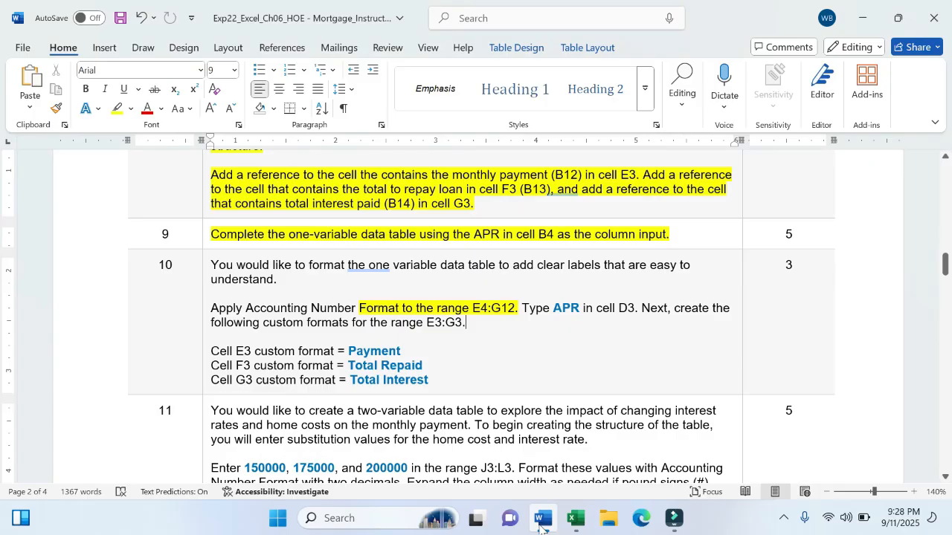
{"action": "left_click", "coordinate": [574, 521]}
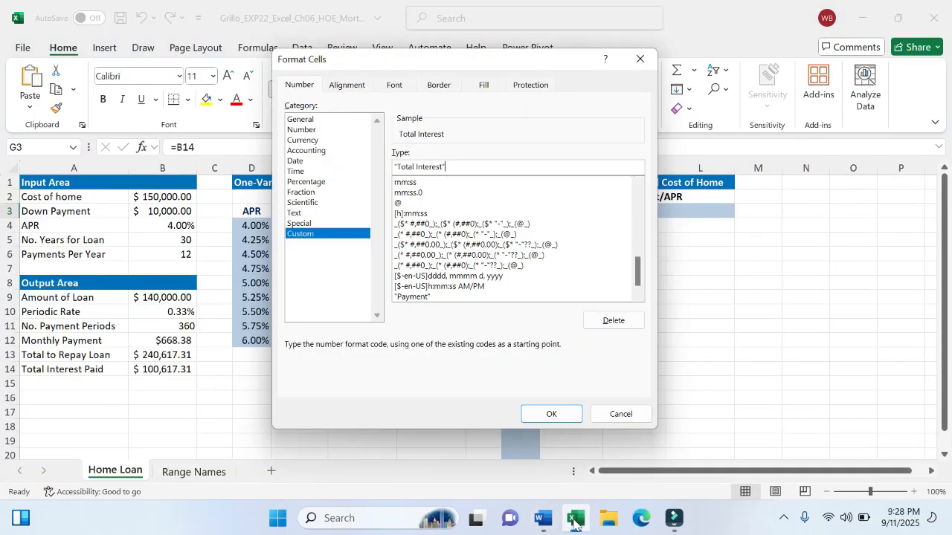
{"action": "left_click", "coordinate": [557, 414]}
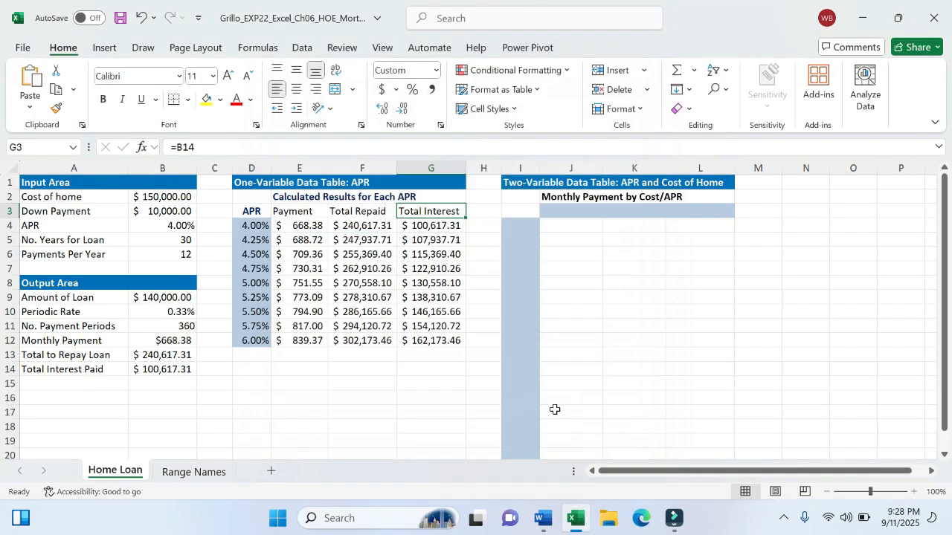
{"action": "left_click", "coordinate": [448, 371]}
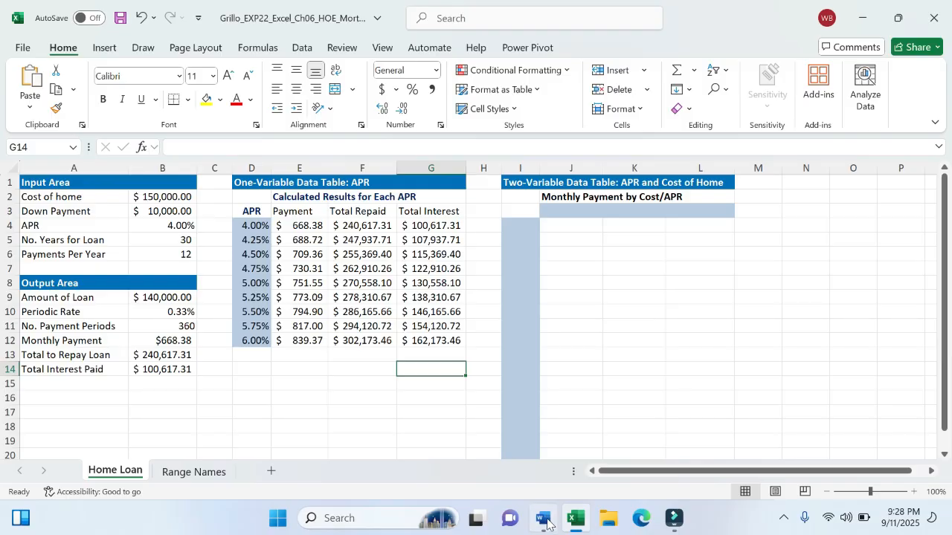
- Check the formatting instructions in Word, then return to Excel and bold and centre the headings in E3:G3
{"action": "left_click", "coordinate": [543, 521]}
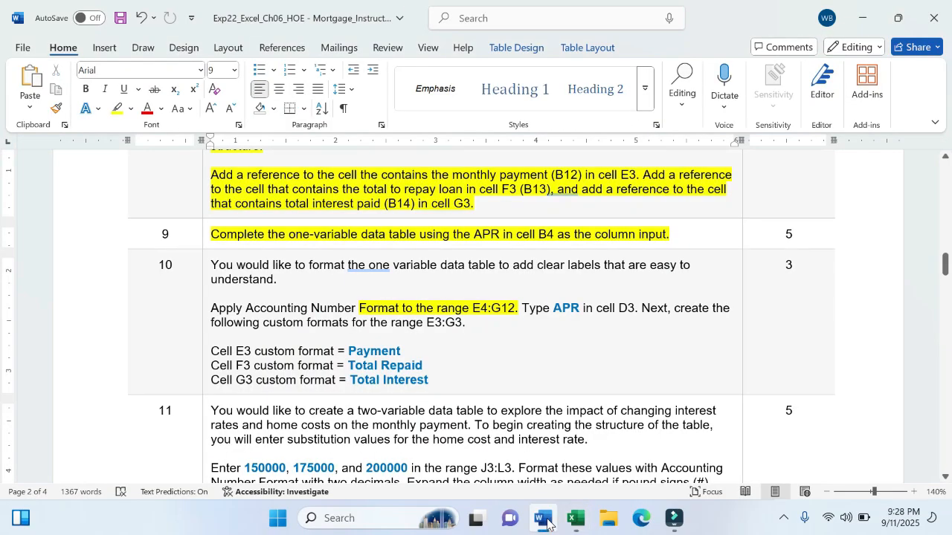
{"action": "left_click", "coordinate": [576, 520]}
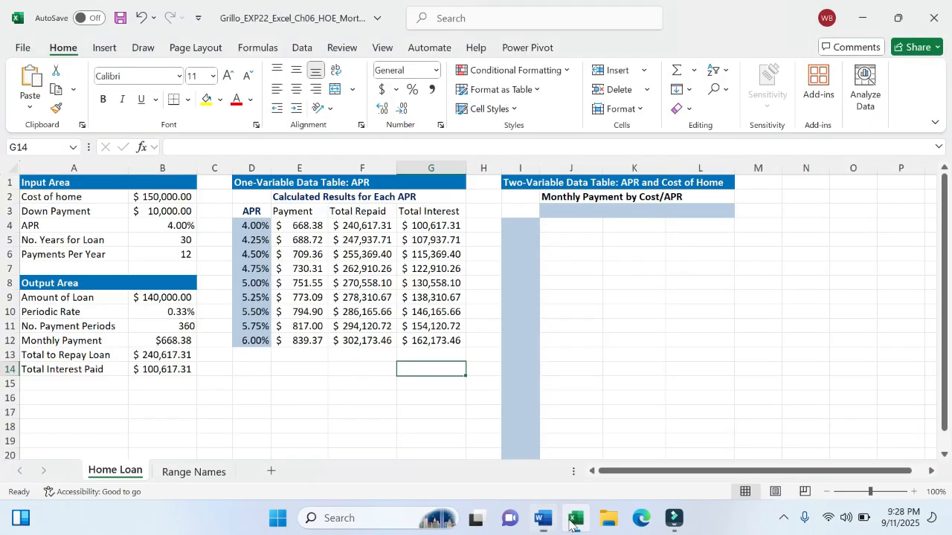
{"action": "left_click", "coordinate": [296, 214]}
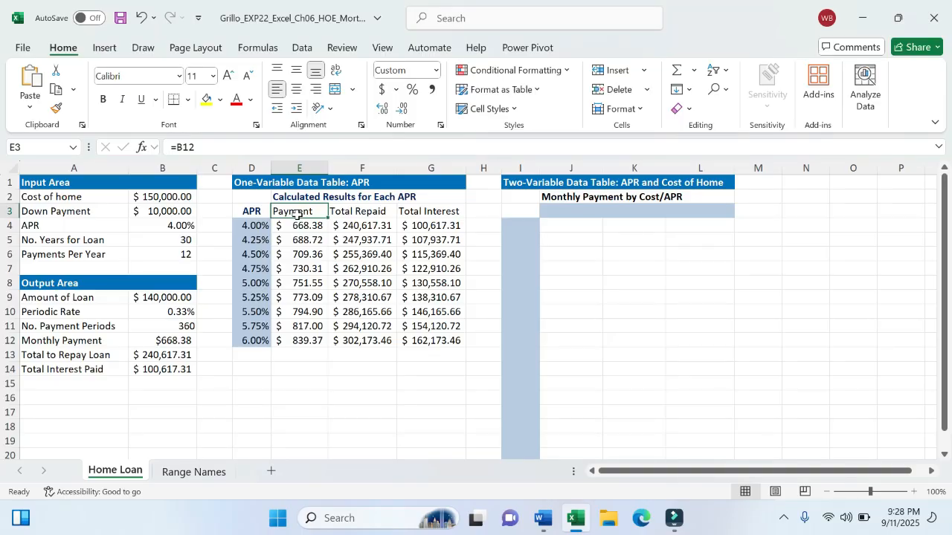
{"action": "left_click_drag", "start_coordinate": [295, 214], "coordinate": [428, 213]}
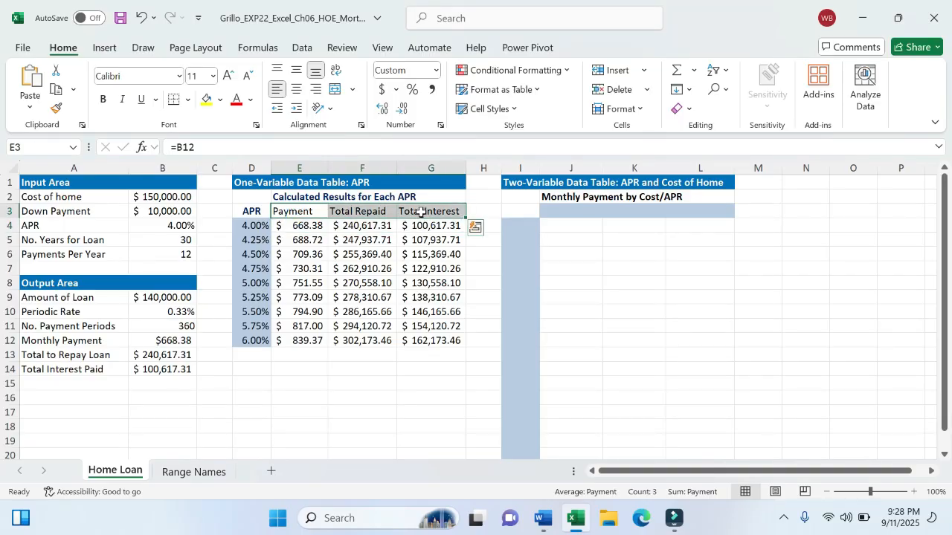
{"action": "left_click", "coordinate": [102, 100]}
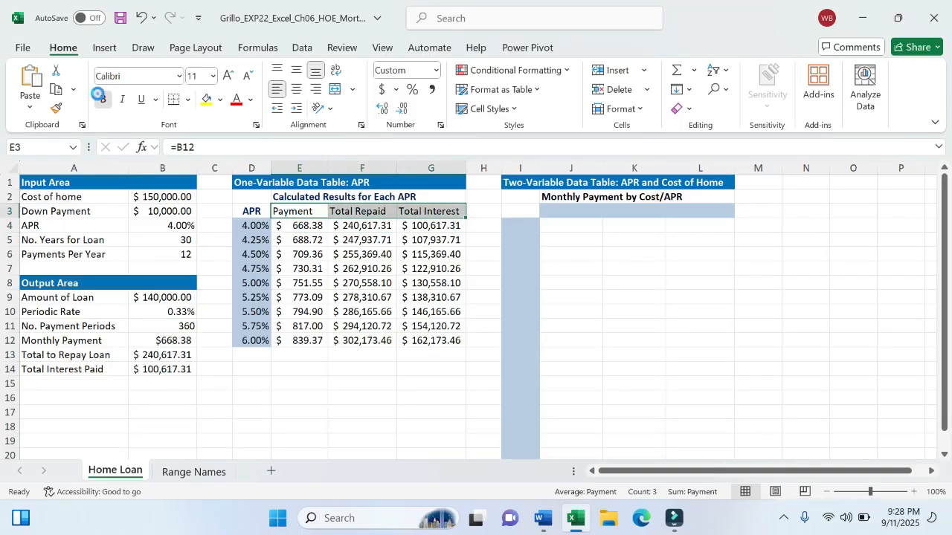
{"action": "left_click", "coordinate": [296, 88]}
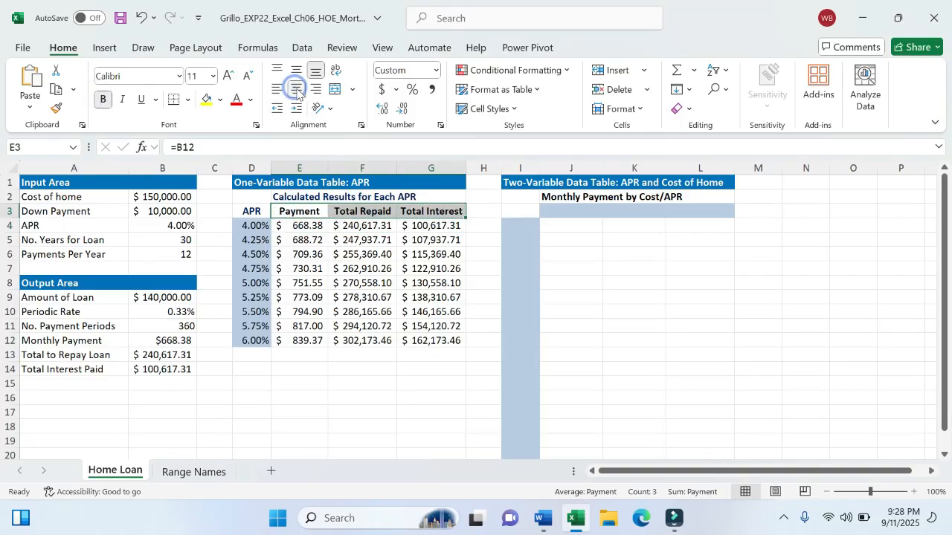
{"action": "left_click", "coordinate": [400, 355]}
{"action": "left_click", "coordinate": [369, 384]}
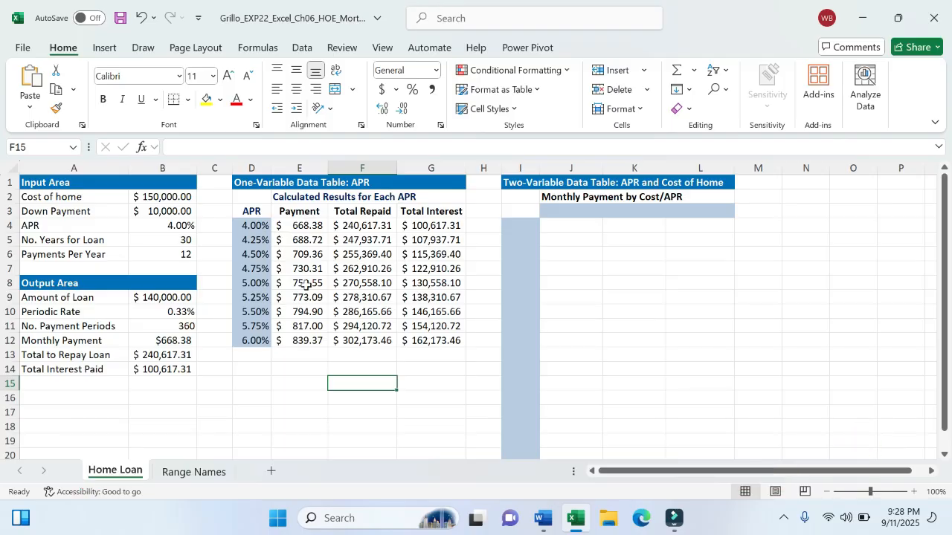
- Examine the Total Repaid values in F4:F12 and the Total Interest values in G4:G12 across the APR rates
{"action": "left_click", "coordinate": [359, 212]}
{"action": "left_click", "coordinate": [368, 225]}
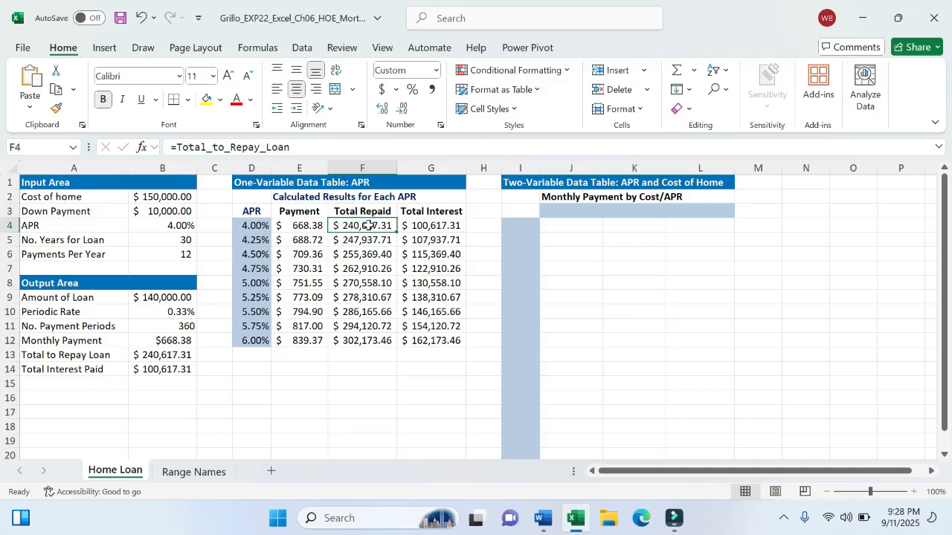
{"action": "left_click_drag", "start_coordinate": [368, 227], "coordinate": [370, 339]}
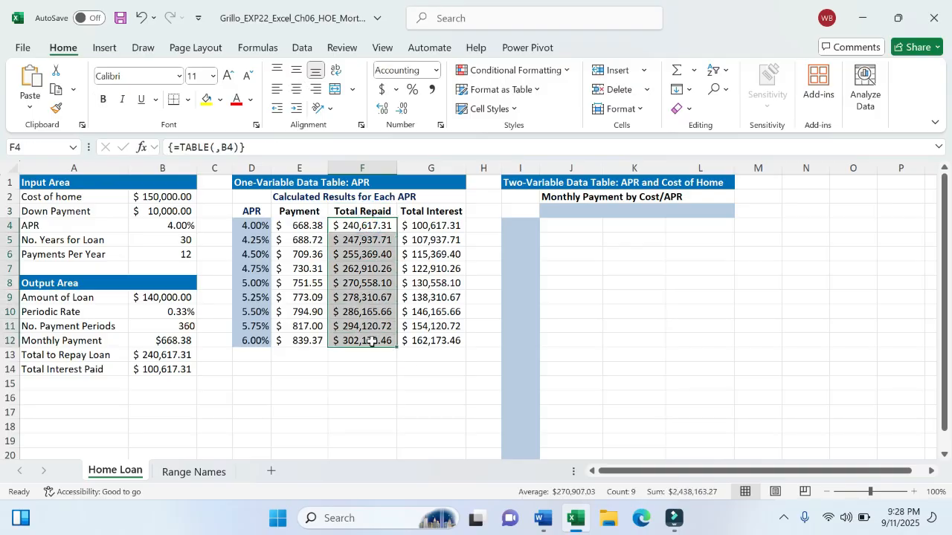
{"action": "left_click", "coordinate": [428, 223]}
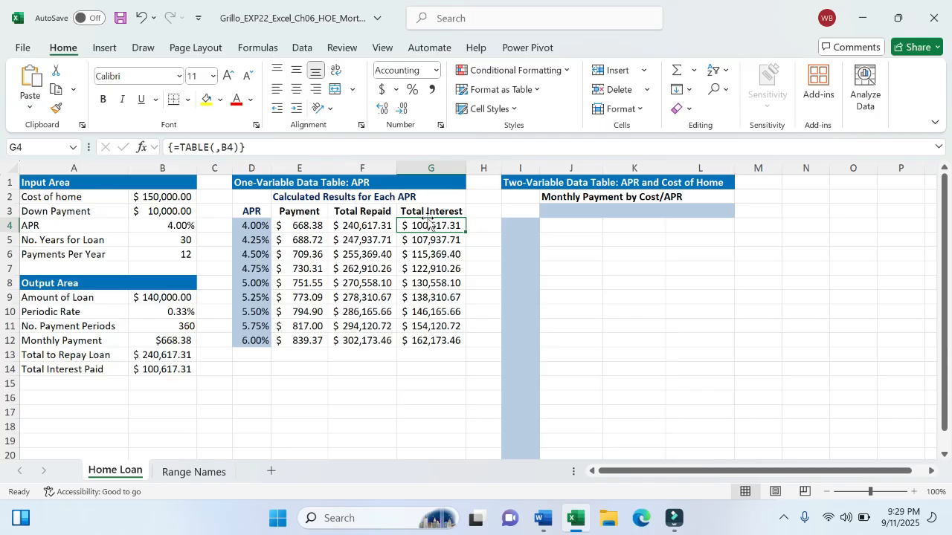
{"action": "left_click_drag", "start_coordinate": [429, 222], "coordinate": [432, 342]}
{"action": "left_click", "coordinate": [388, 356]}
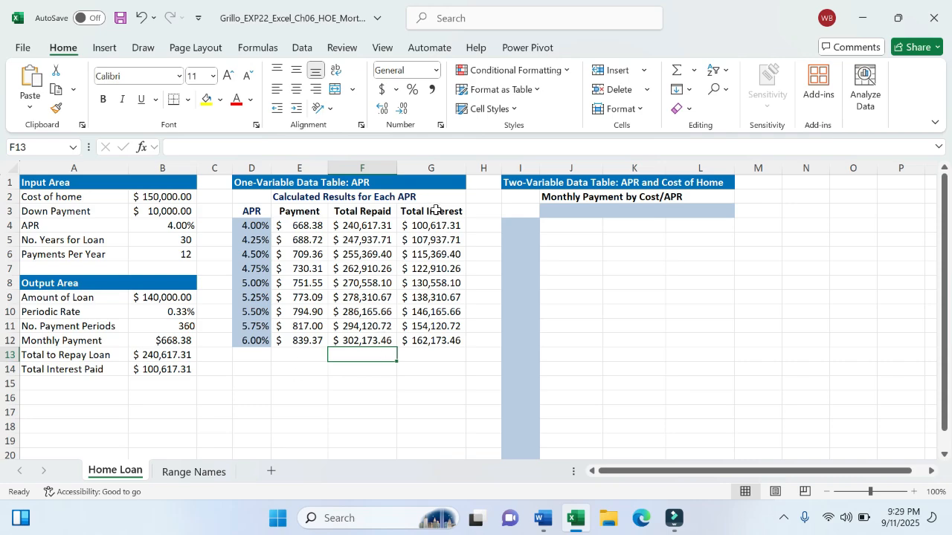
{"action": "left_click", "coordinate": [429, 365]}
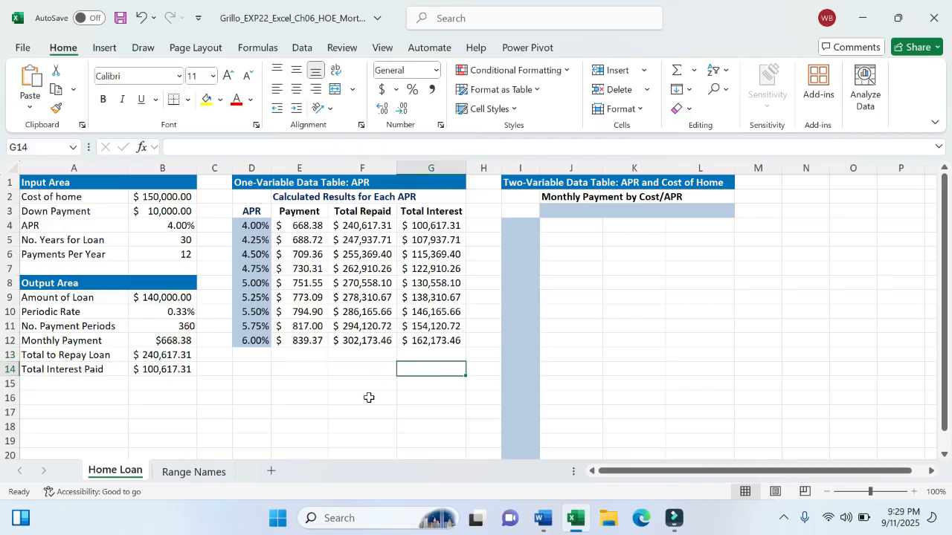